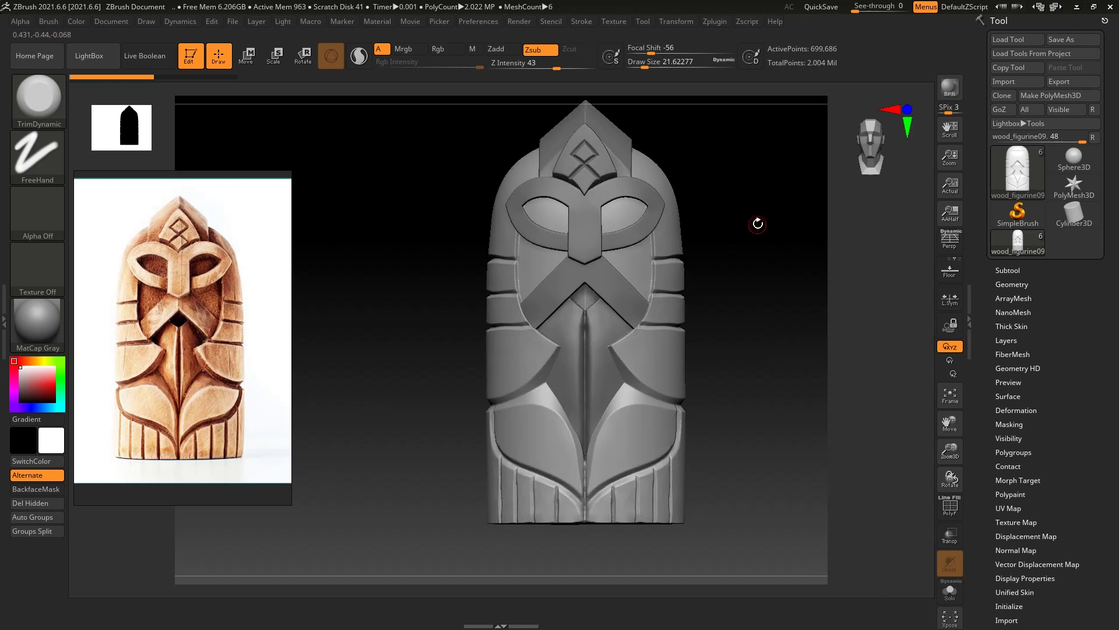
Frame the figurine frontally and select the Move brush at a draw size of about 104
drag(774, 230, 613, 255)
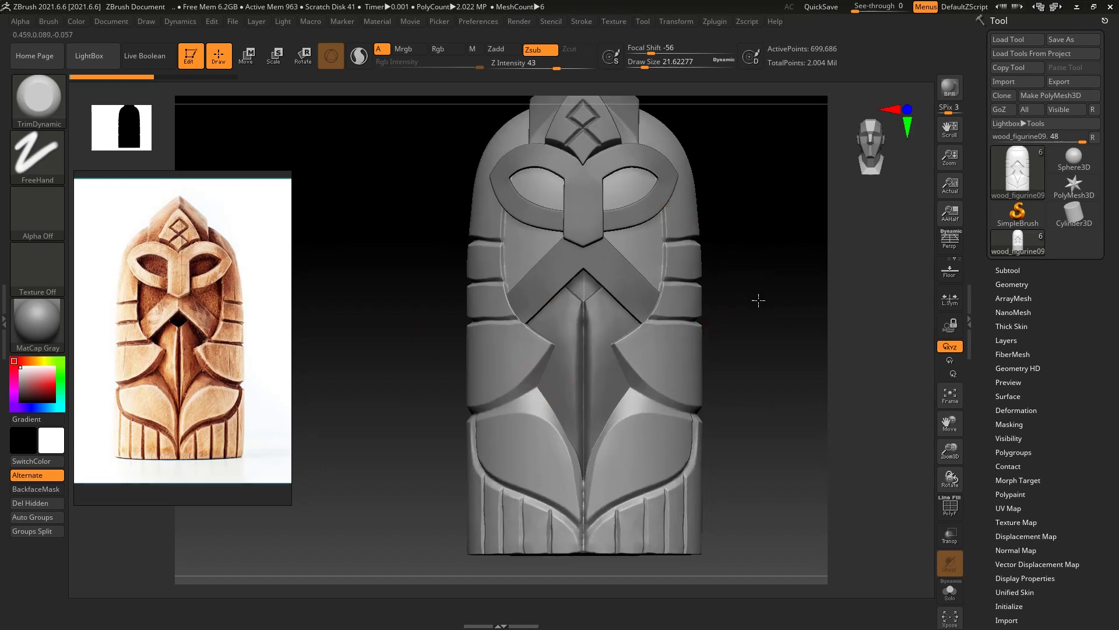
drag(754, 295, 732, 305)
drag(749, 246, 385, 208)
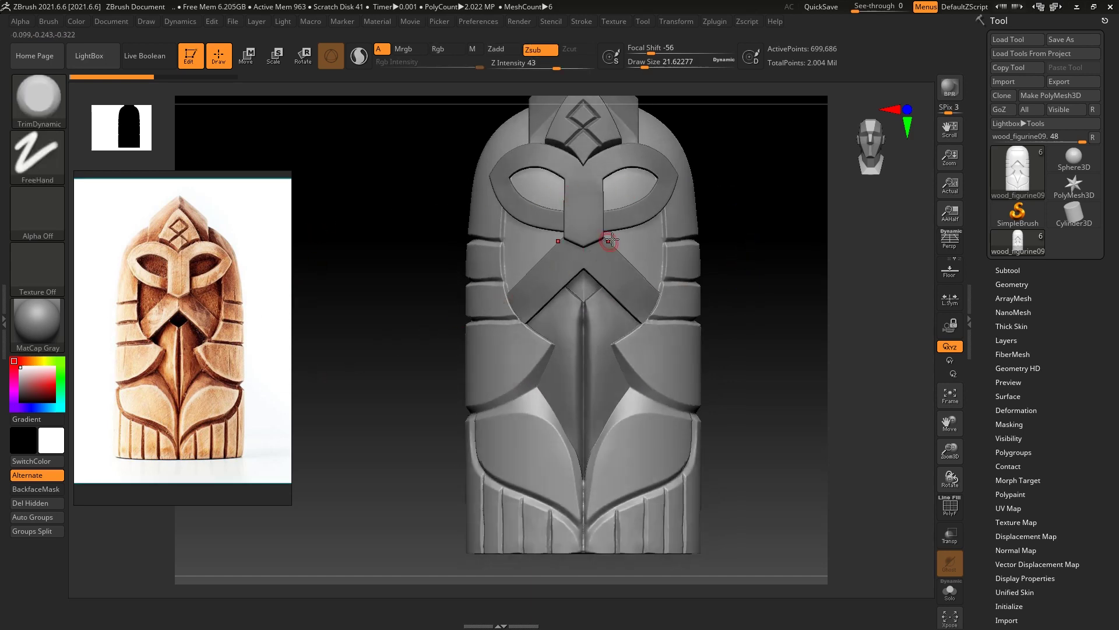
alt+drag(775, 199, 779, 180)
key(s)
drag(451, 225, 460, 222)
key(b)
key(m)
key(v)
key(s)
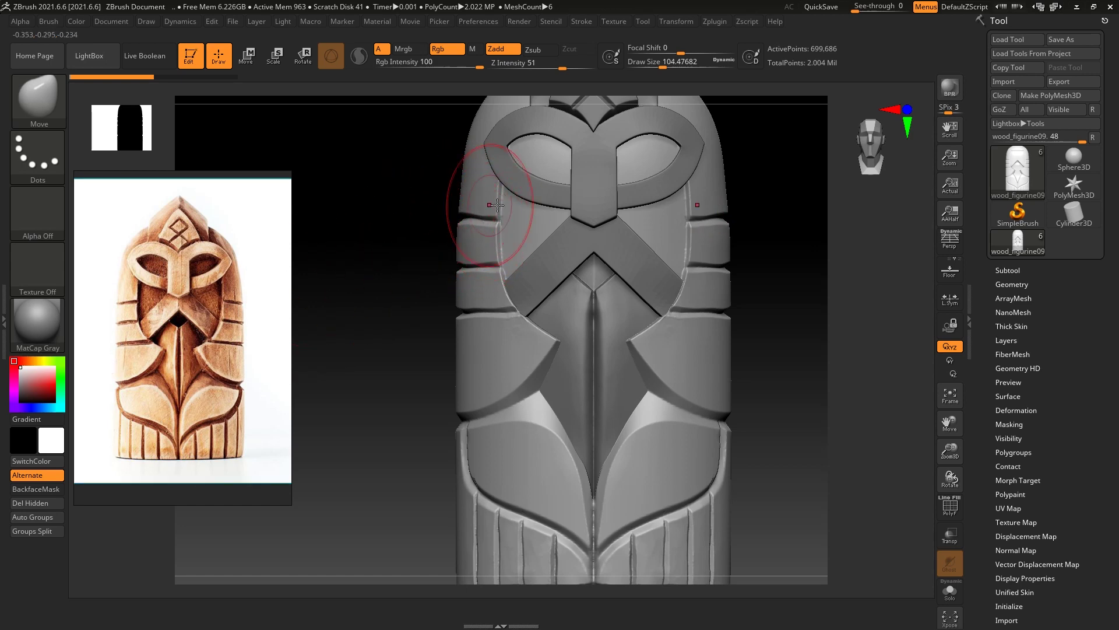
key(s)
mouse_move(443, 224)
mouse_down()
mouse_move(461, 224)
mouse_move(446, 223)
mouse_up()
key(s)
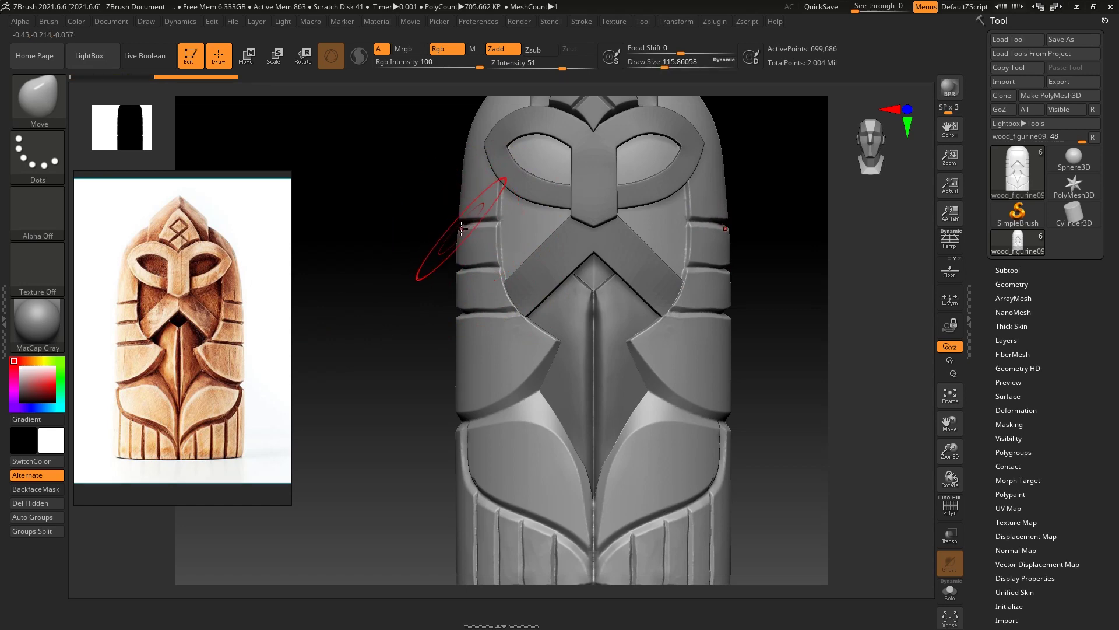
drag(461, 228, 475, 237)
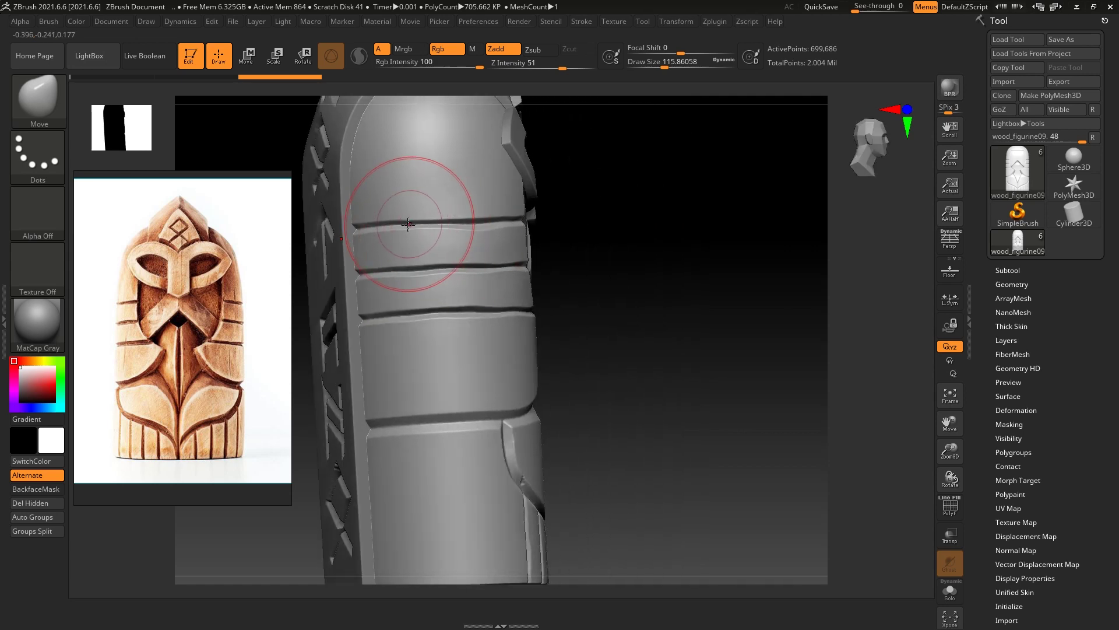
mouse_move(590, 220)
mouse_down()
mouse_move(525, 225)
mouse_move(475, 200)
mouse_move(707, 184)
mouse_move(717, 238)
mouse_up()
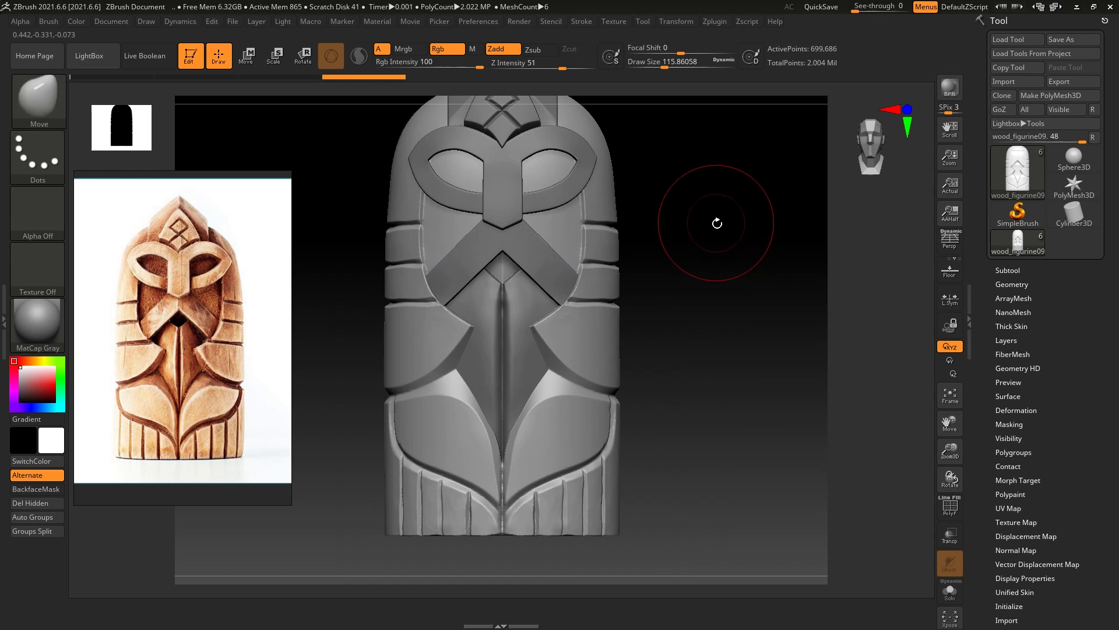
key(bracketleft)
key(bracketright)
key(bracketright)
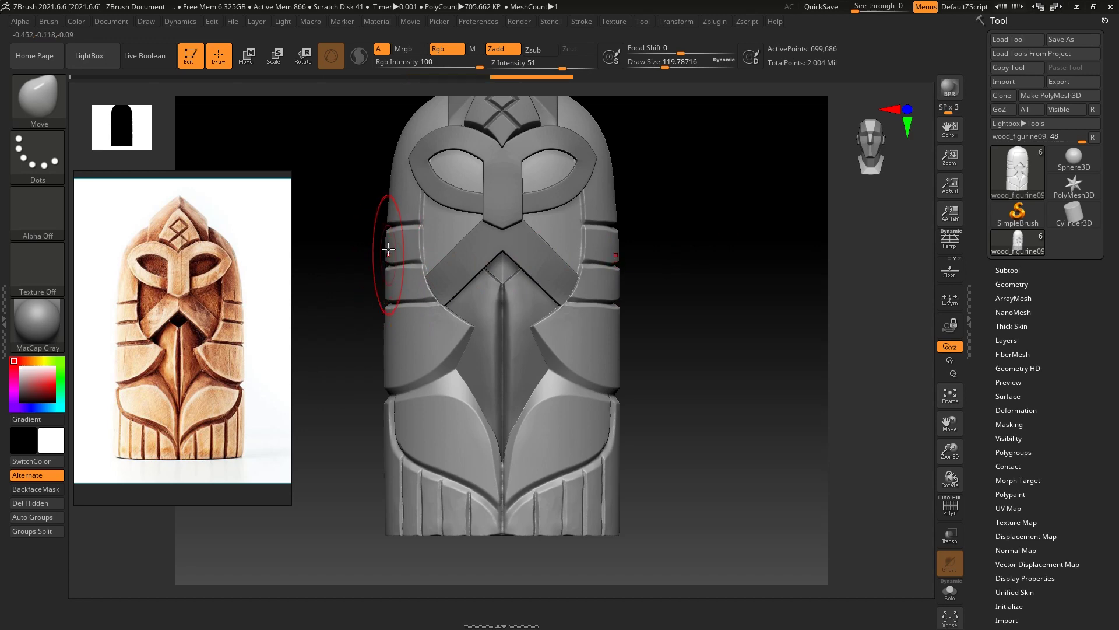
mouse_move(650, 220)
ctrl+right_down()
mouse_move(674, 213)
mouse_move(739, 249)
mouse_move(857, 246)
mouse_move(871, 275)
mouse_move(857, 264)
ctrl+right_up()
key(bracketleft)
key(bracketleft)
key(ctrl+z)
Subdivide the figurine to level 2, about 2.81 million points, with Tool > Geometry shown
key(ctrl+d)
click(1017, 284)
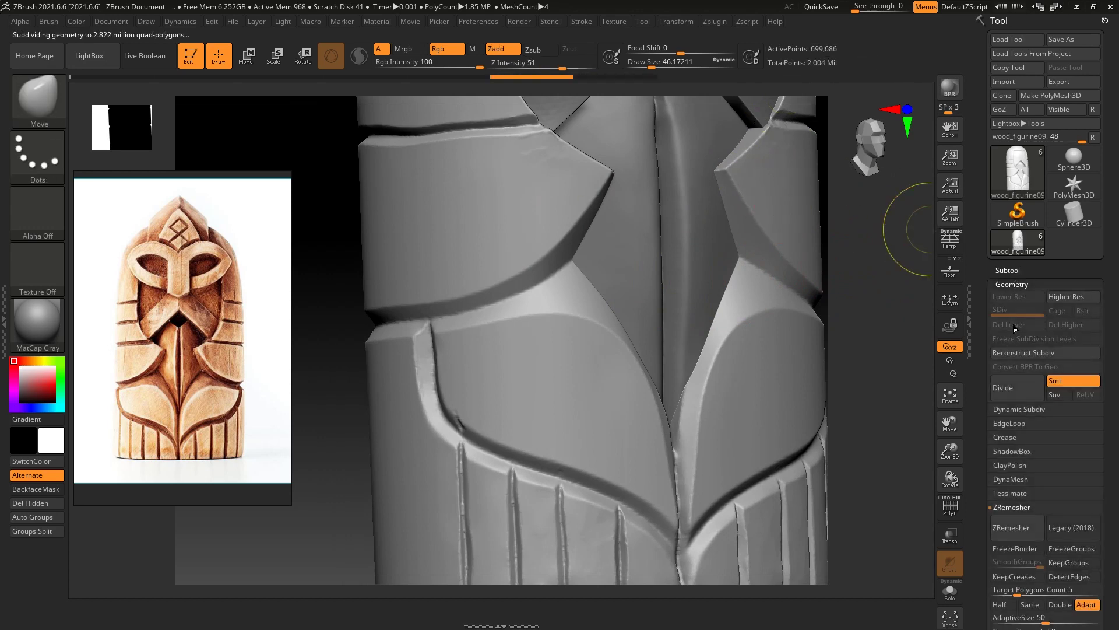
alt+drag(775, 249, 879, 172)
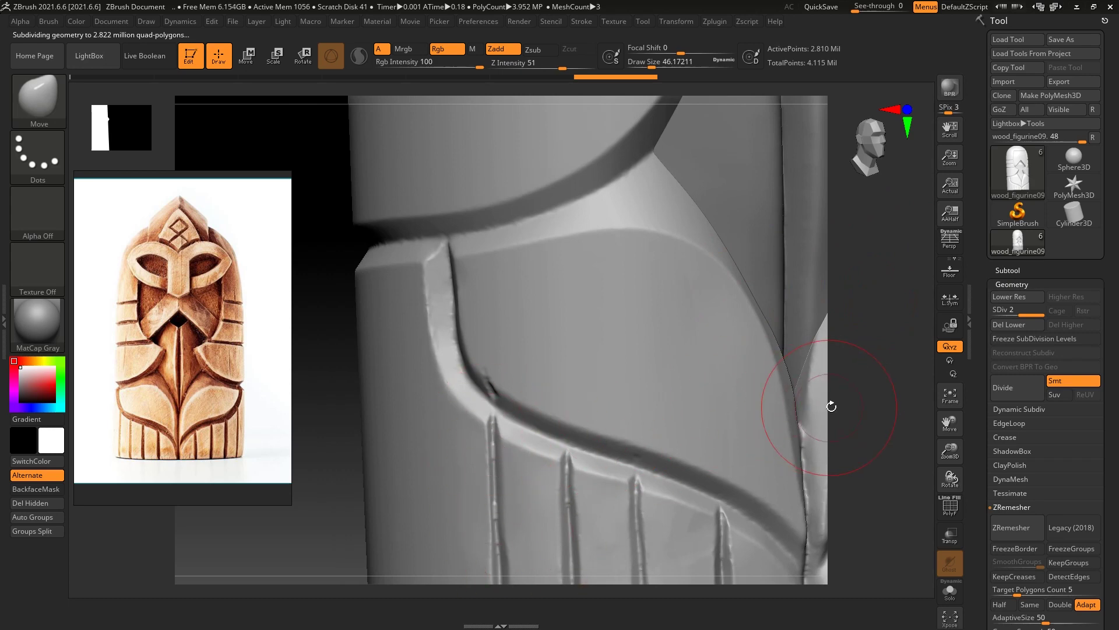
alt+drag(812, 399, 823, 288)
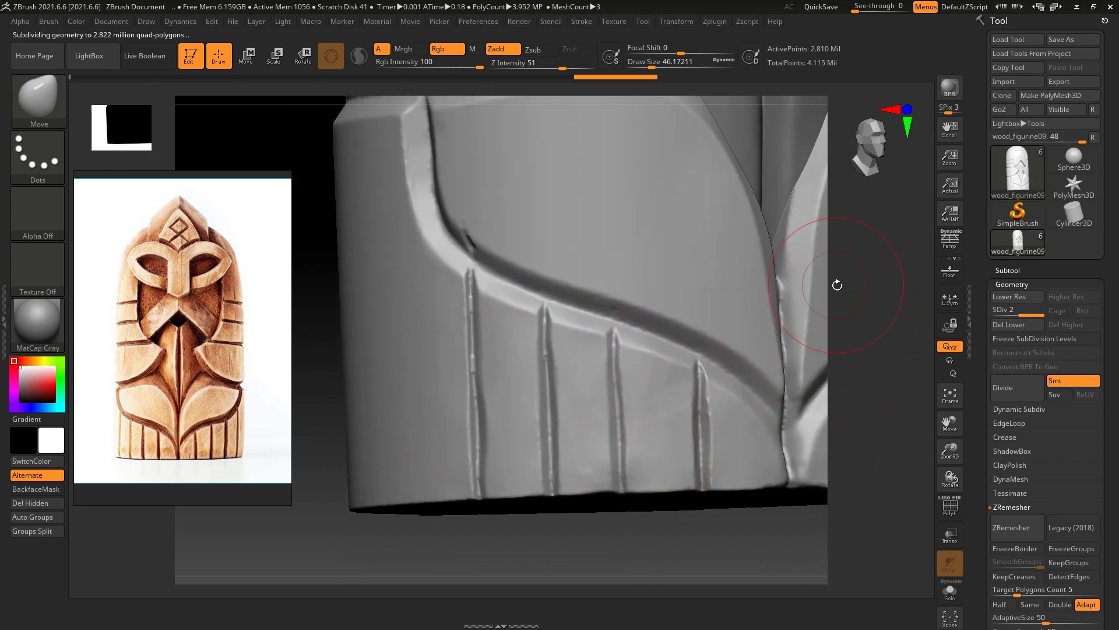
alt+drag(840, 413, 828, 542)
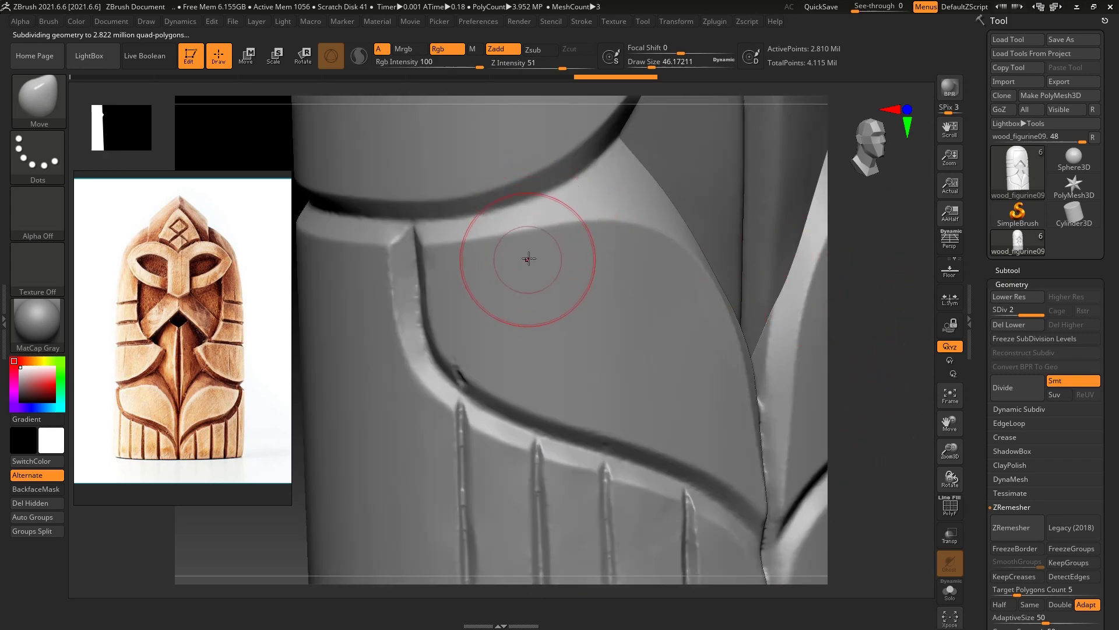
Switch to the TrimSmoothBorder brush and shrink its draw size to 25
key(b)
key(t)
key(s)
key(s)
drag(559, 265, 452, 236)
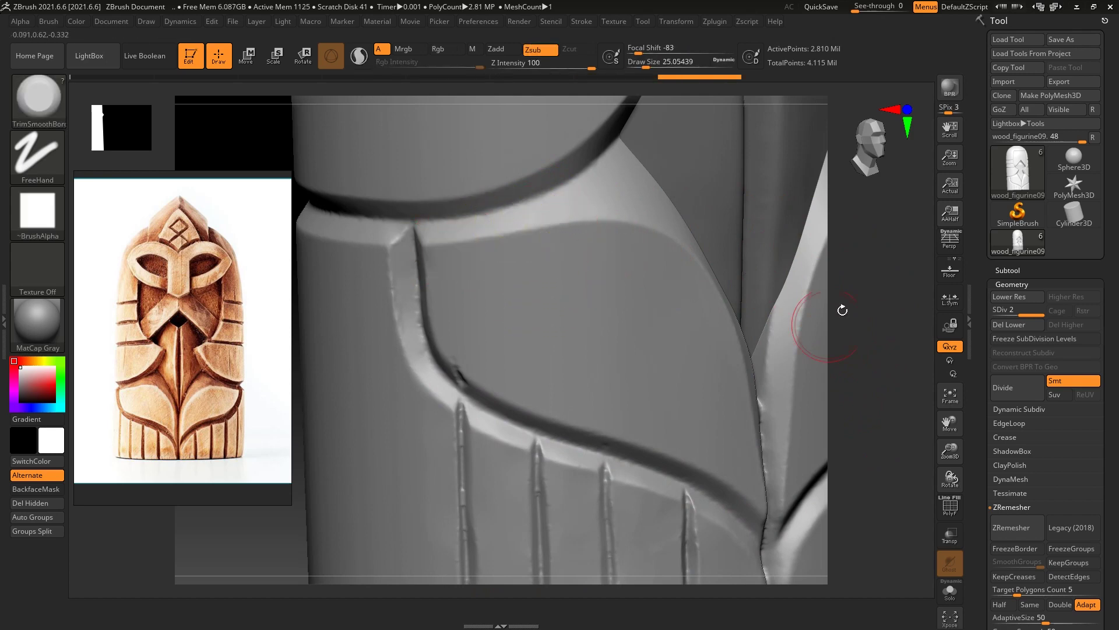
drag(842, 309, 864, 289)
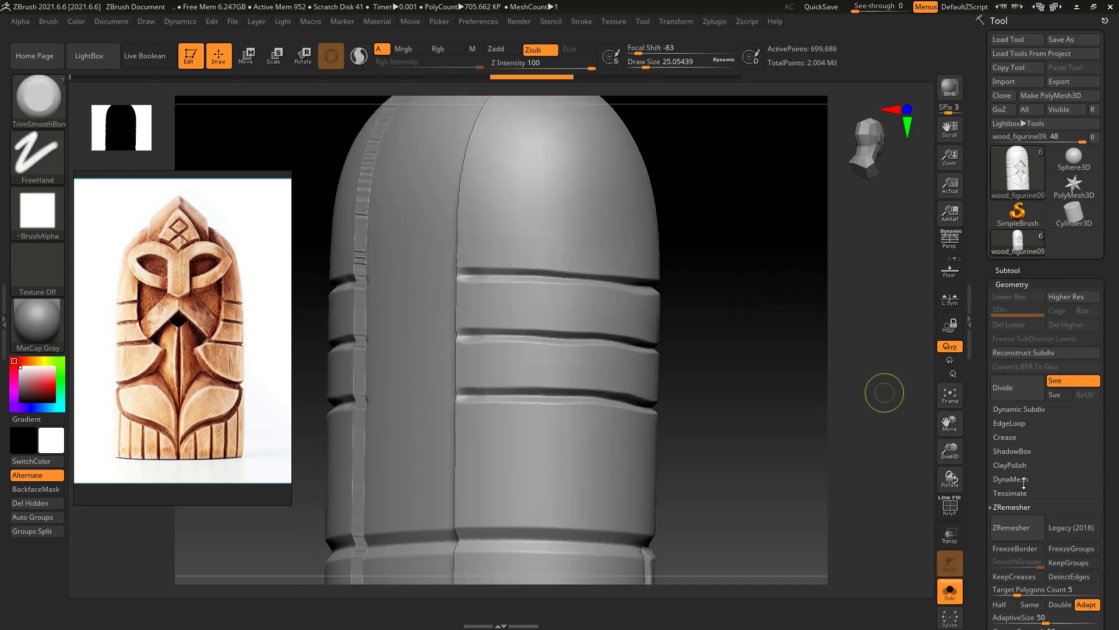
DynaMesh the figurine at resolution 744 and subdivide it to about 2.9 million points
click(1011, 479)
click(1022, 503)
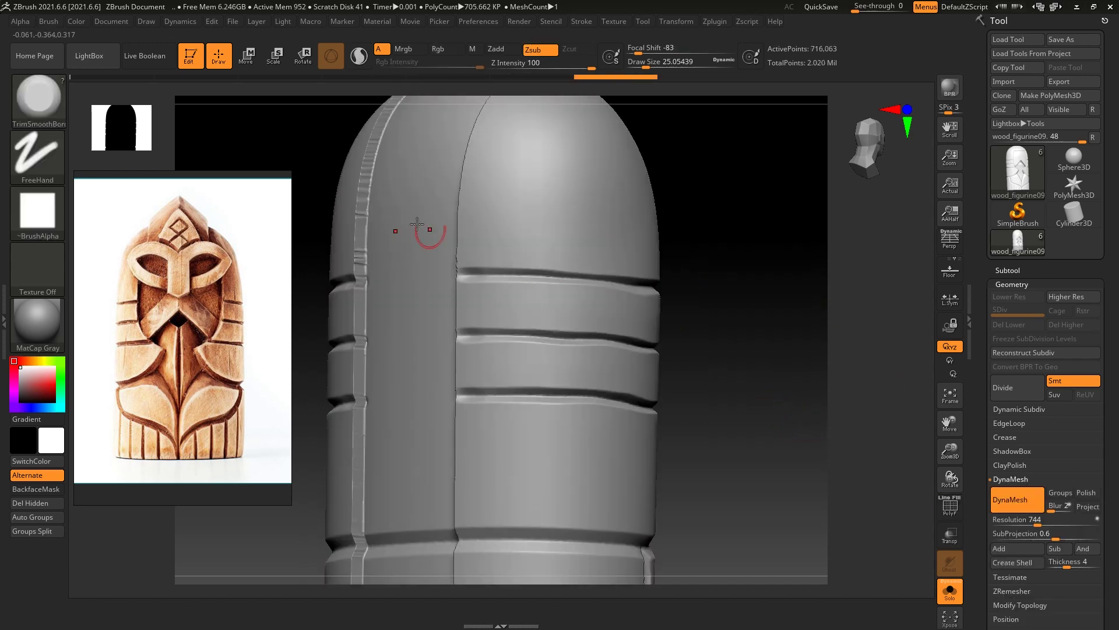
key(ctrl+d)
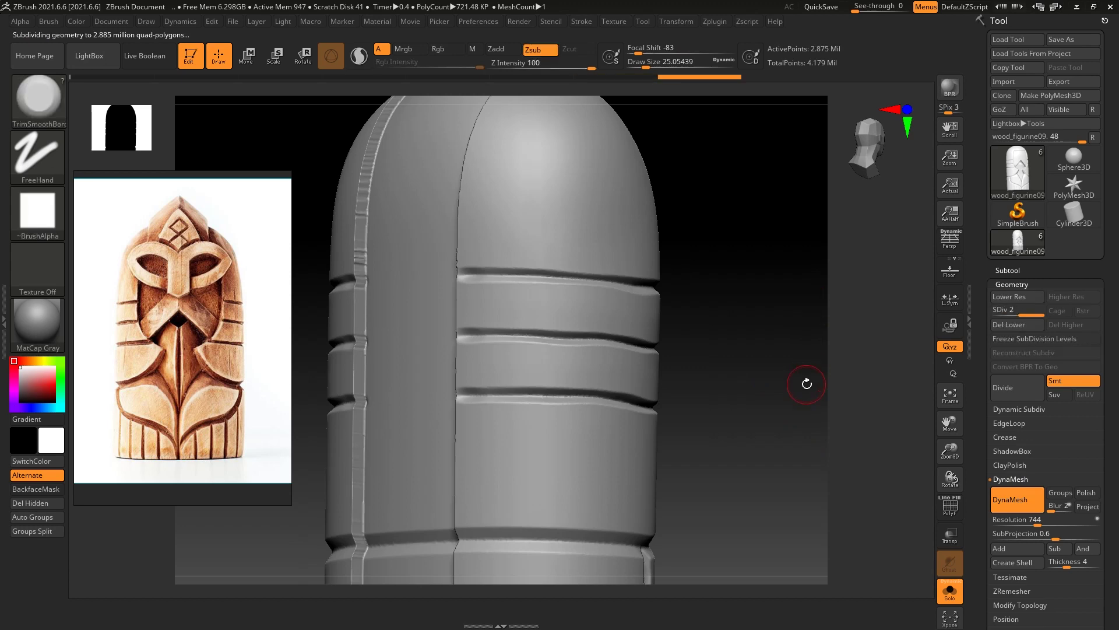
key(f)
mouse_move(799, 280)
mouse_down()
mouse_move(870, 305)
mouse_move(846, 309)
mouse_move(857, 309)
mouse_move(799, 268)
mouse_up()
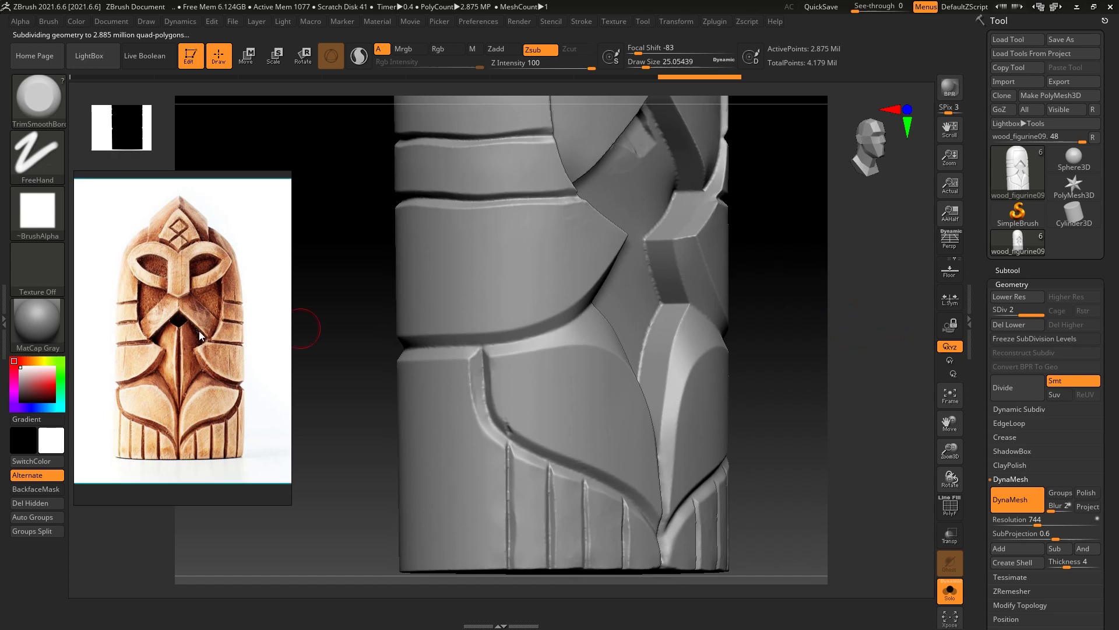
Zoom in and out on the carved figurine reference photo, then bring up the Start menu
scroll(155, 312, up, 2)
scroll(156, 305, down, 3)
scroll(156, 304, down, 2)
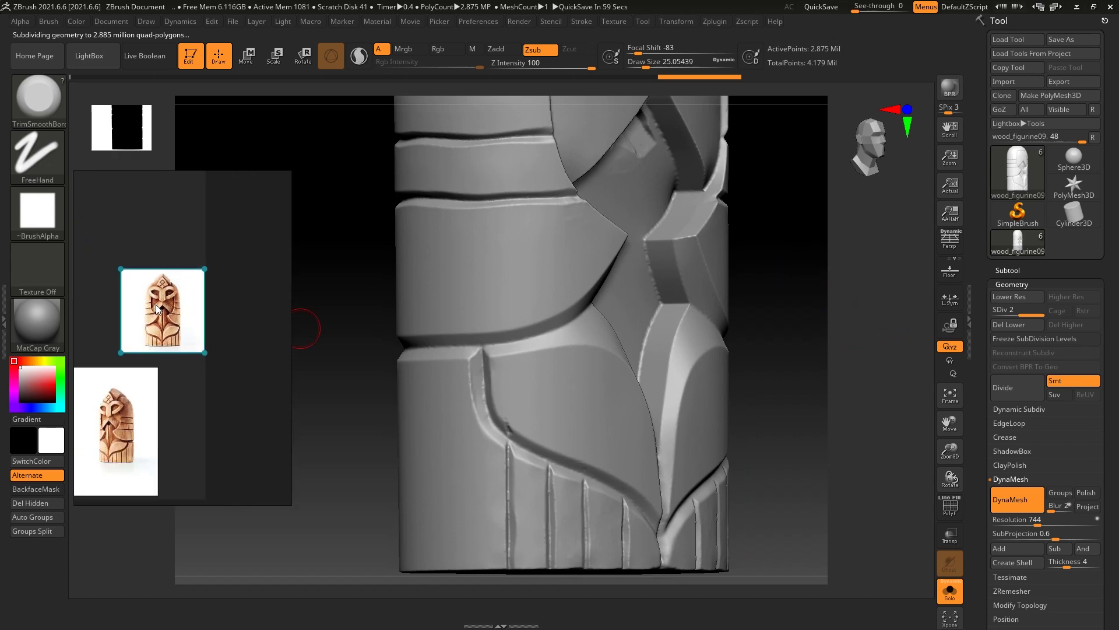
scroll(155, 304, down, 1)
scroll(156, 331, up, 2)
scroll(156, 332, up, 2)
scroll(158, 330, up, 2)
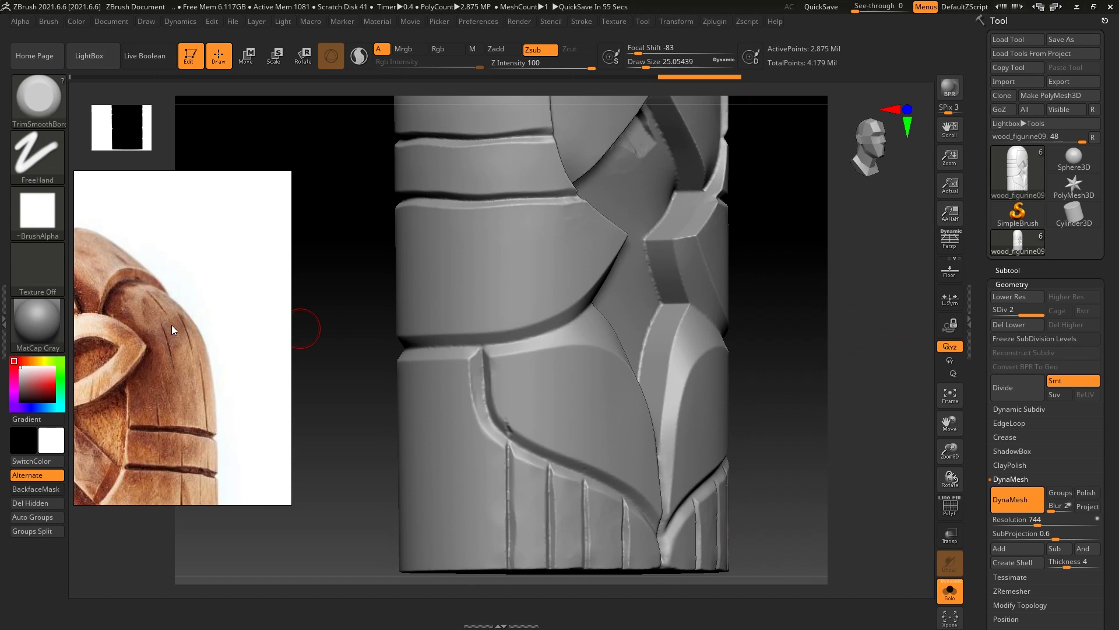
scroll(172, 324, down, 2)
scroll(176, 359, down, 2)
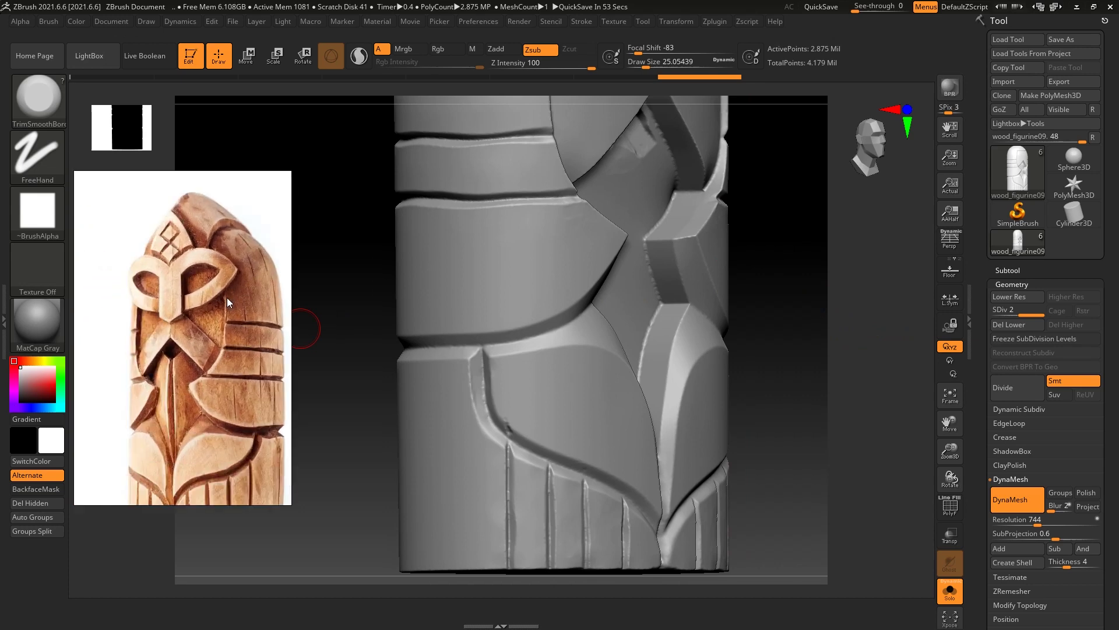
scroll(185, 306, down, 1)
scroll(181, 293, up, 1)
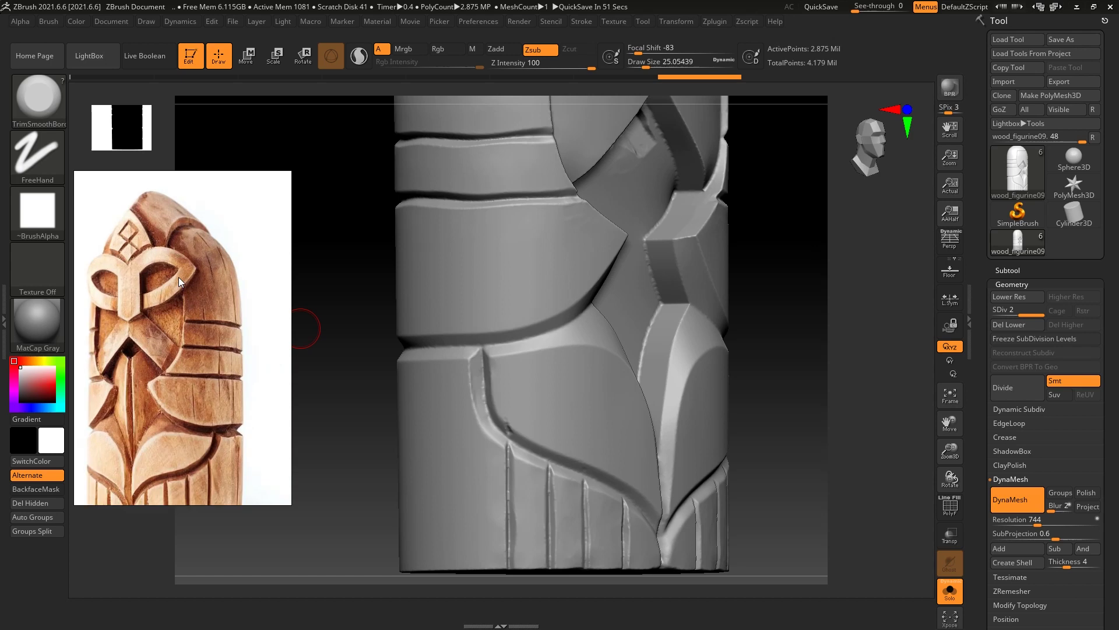
scroll(178, 278, up, 1)
scroll(178, 274, up, 1)
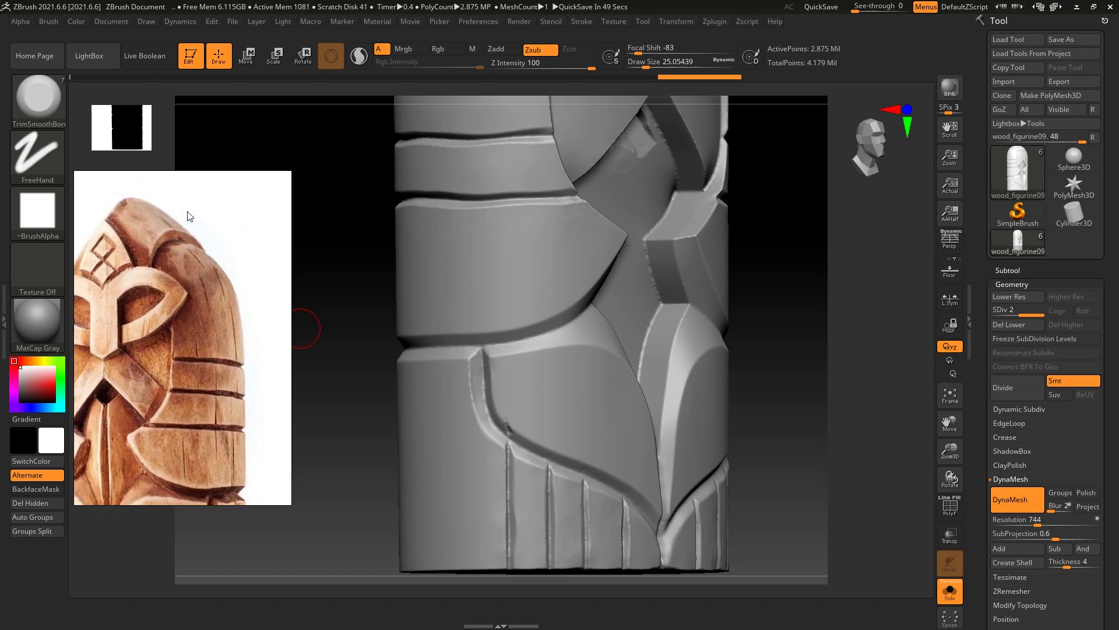
key(super)
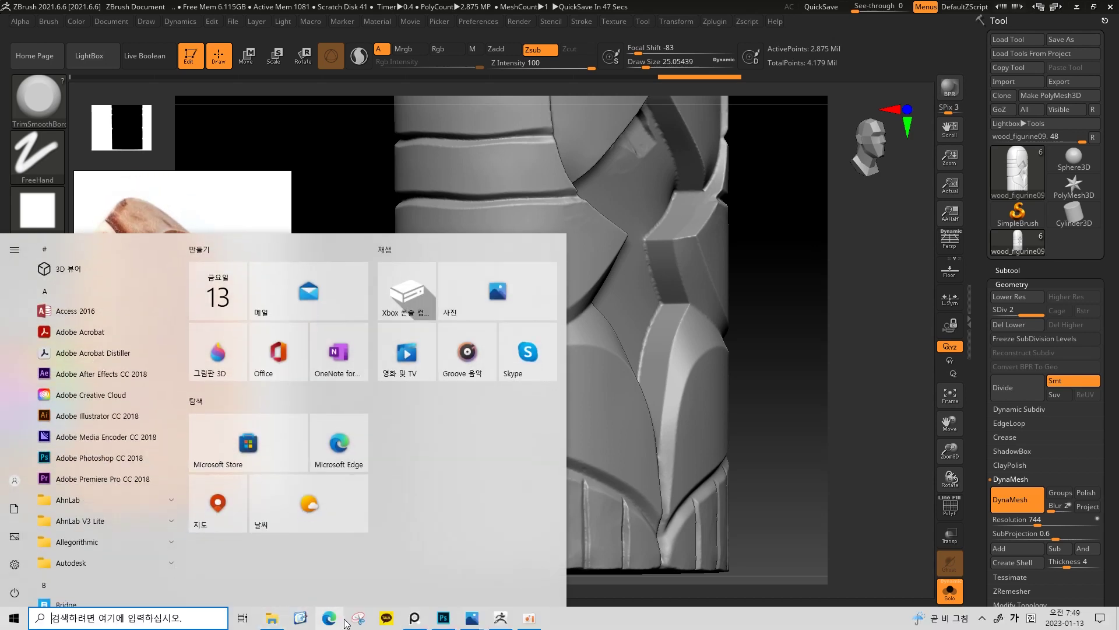
Capture the zoomed reference figurine's head region with Snipping Tool
click(354, 626)
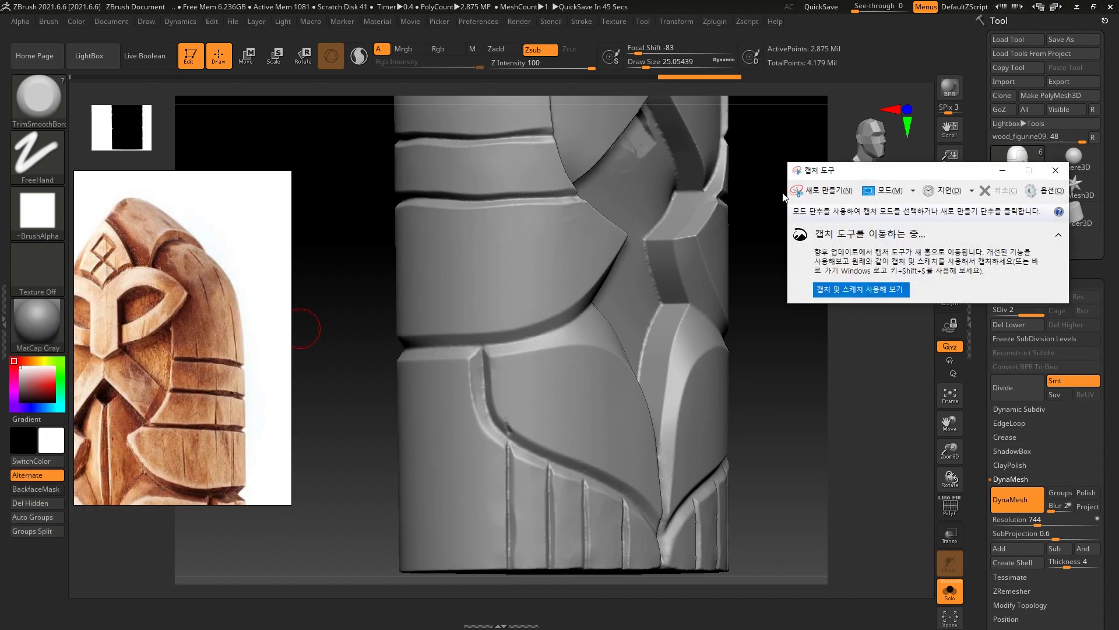
click(817, 171)
drag(39, 96, 456, 586)
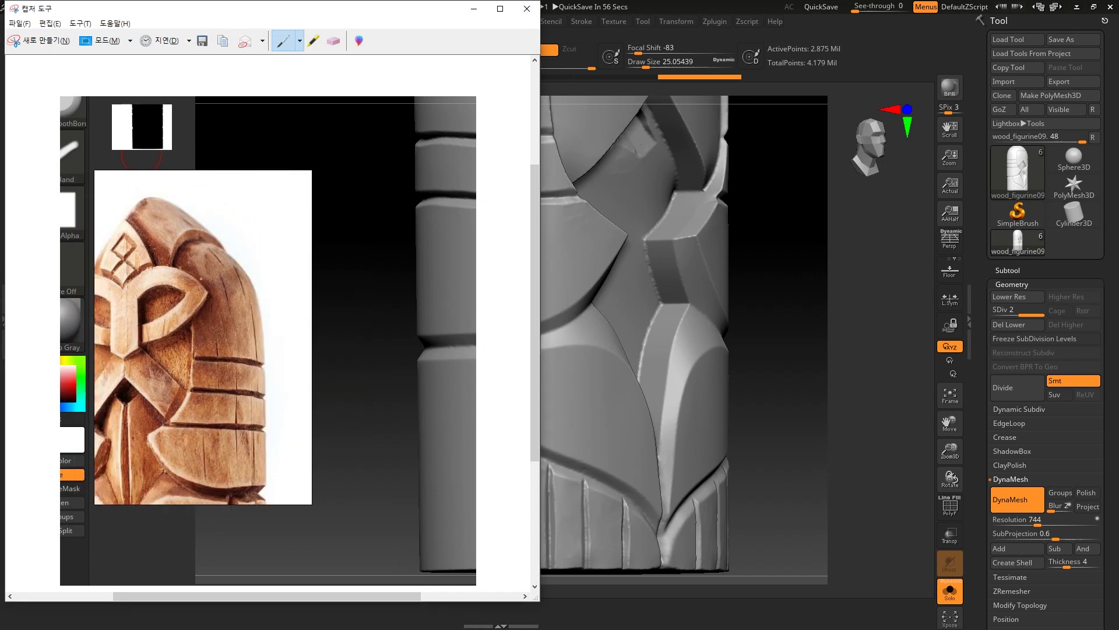
Sketch red crack marks on the capture, move its window to the centre, and close it
scroll(210, 279, up, 1)
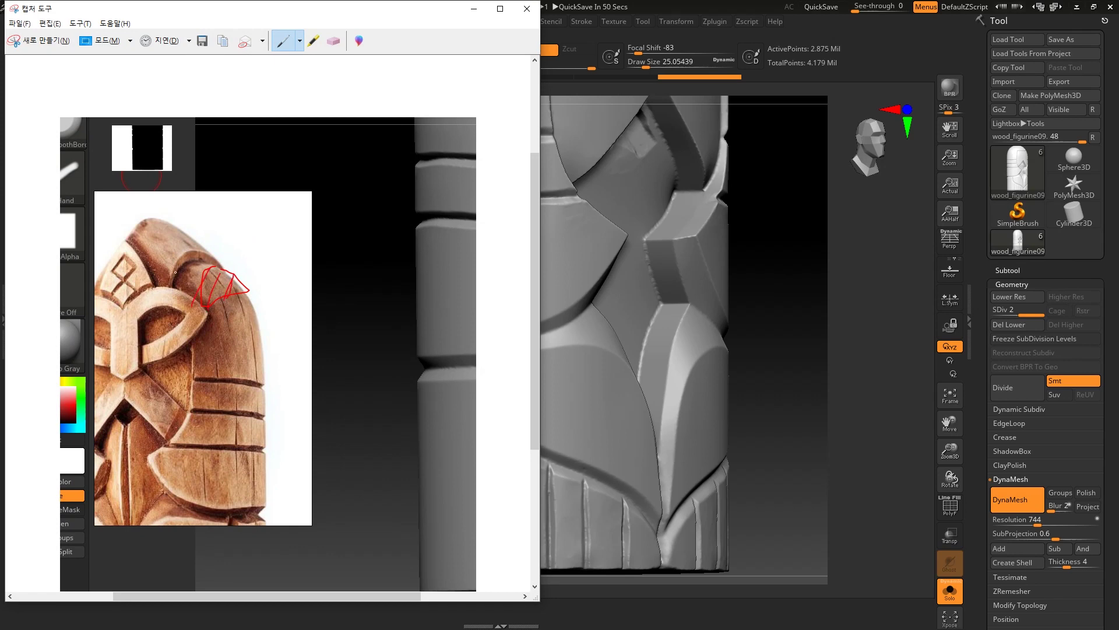
scroll(175, 272, down, 2)
drag(234, 8, 577, 36)
scroll(561, 325, down, 1)
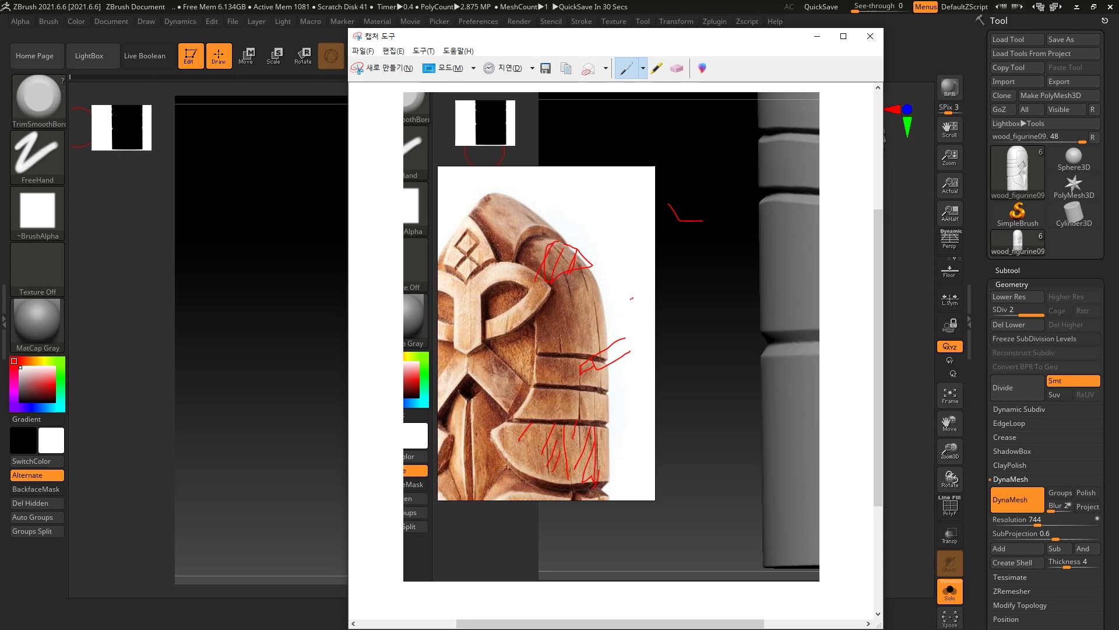
key(alt+F4)
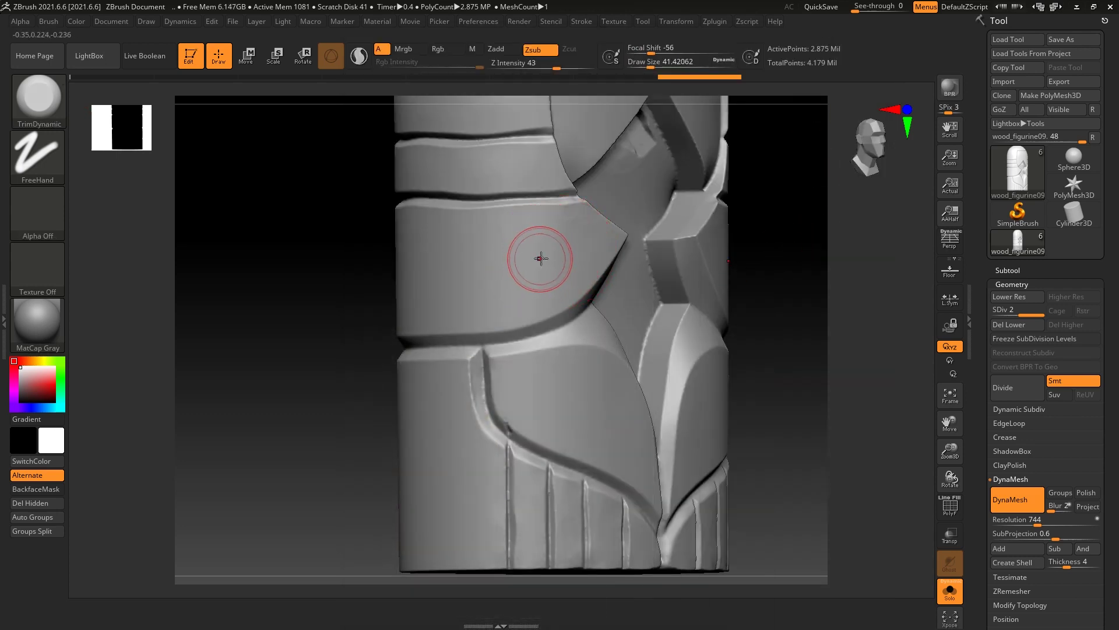
With an edge-flattening brush, flatten the trial grooves on the band into a smooth patch
key(b)
key(o)
key(f)
mouse_move(590, 243)
mouse_down()
mouse_move(570, 238)
mouse_move(518, 268)
mouse_move(559, 233)
mouse_up()
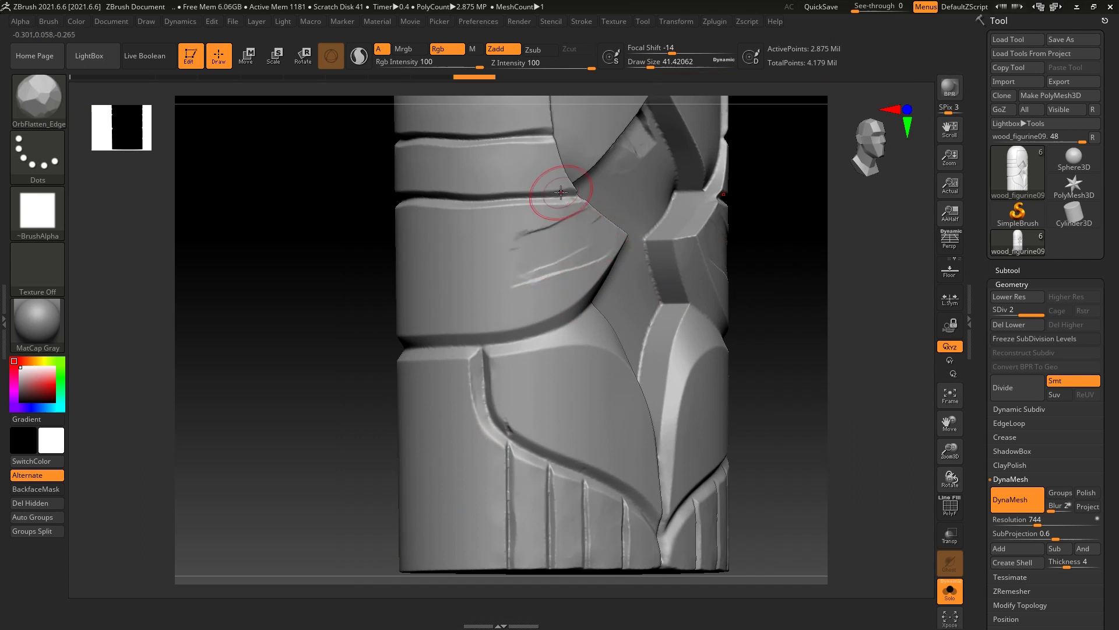
mouse_move(562, 187)
shift+mouse_down()
mouse_move(479, 287)
mouse_move(571, 265)
shift+mouse_up()
mouse_move(576, 221)
mouse_down()
mouse_move(540, 246)
mouse_move(524, 225)
mouse_move(553, 211)
mouse_up()
mouse_move(758, 243)
mouse_down()
mouse_move(770, 200)
mouse_move(780, 230)
mouse_move(580, 232)
mouse_up()
Carve several trial scratch strokes across the banded body panel
mouse_move(764, 219)
mouse_down()
mouse_move(464, 238)
mouse_move(507, 225)
mouse_move(464, 280)
mouse_move(470, 233)
mouse_up()
drag(524, 269, 457, 322)
drag(476, 275, 474, 253)
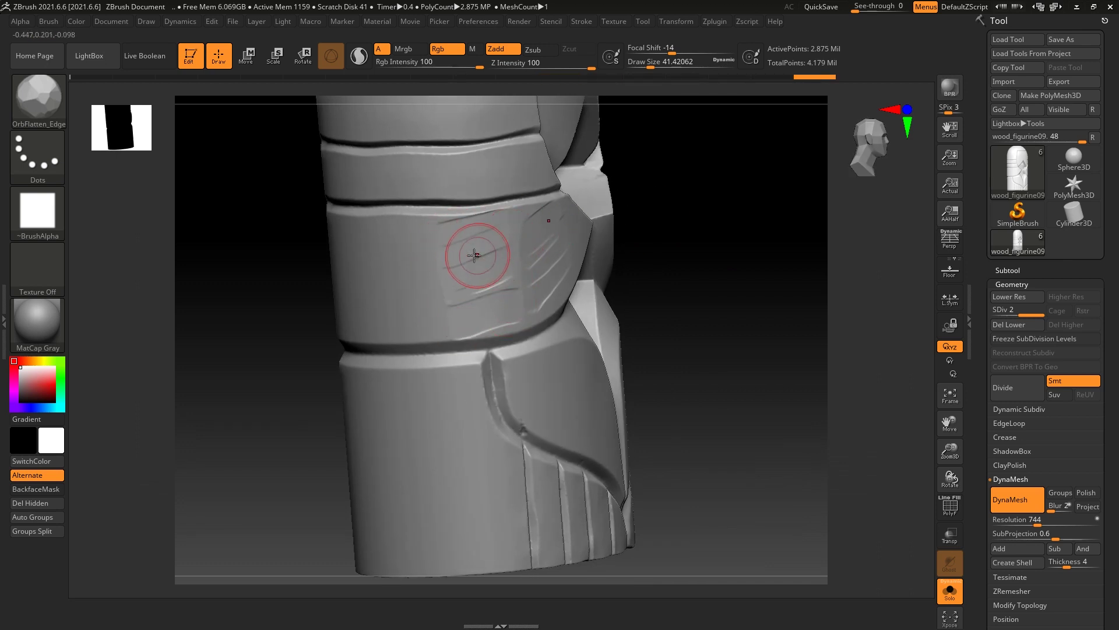
mouse_move(670, 200)
mouse_down()
mouse_move(712, 191)
mouse_move(642, 192)
mouse_up()
drag(439, 290, 452, 297)
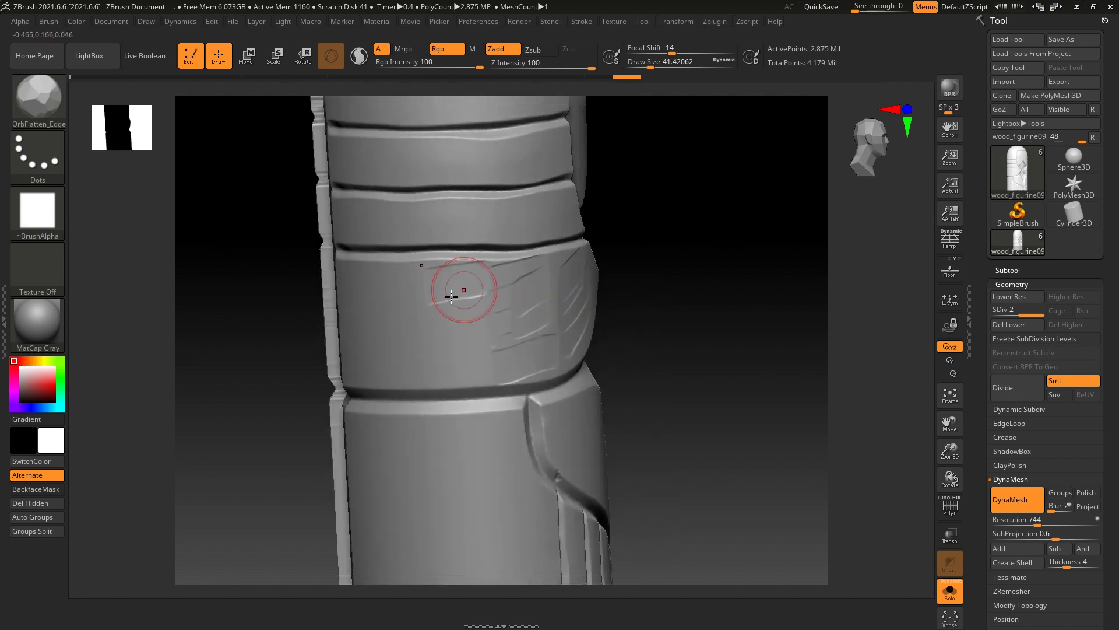
drag(432, 334, 444, 350)
drag(727, 220, 569, 262)
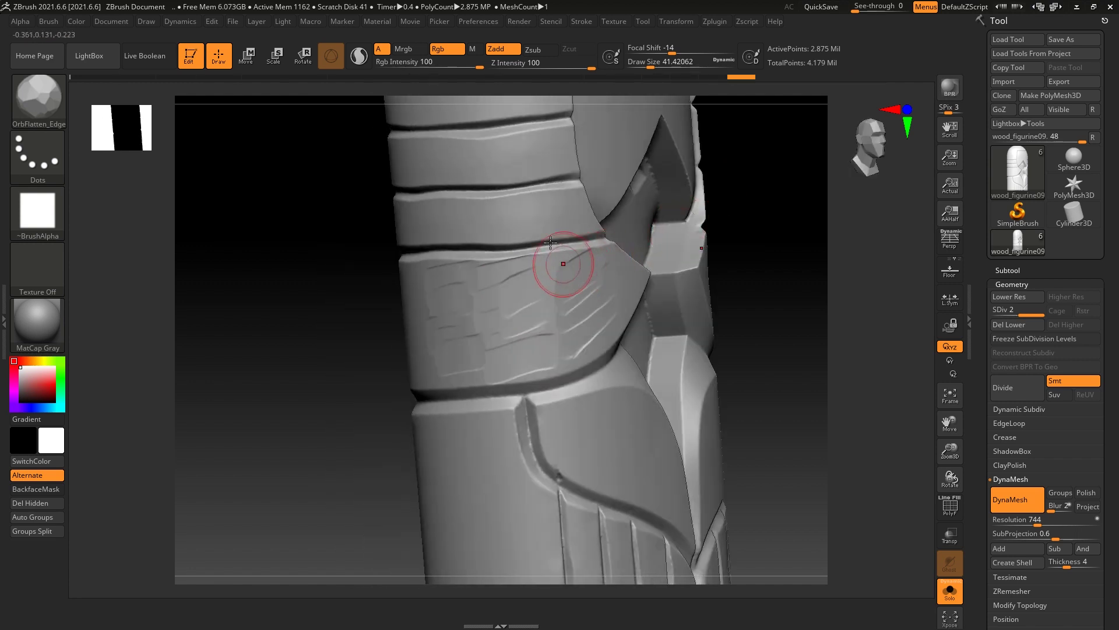
Switch to the TrimDynamic brush and shrink it to about 33
key(b)
key(t)
key(d)
key(bracketleft)
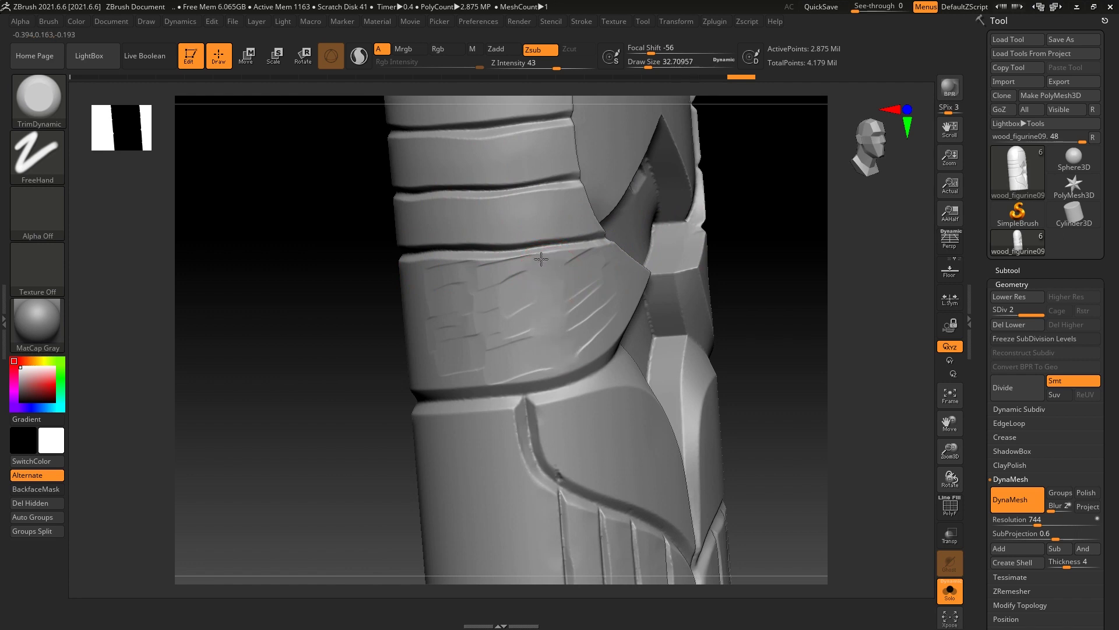
mouse_move(758, 220)
mouse_down()
mouse_move(712, 225)
mouse_move(683, 251)
mouse_up()
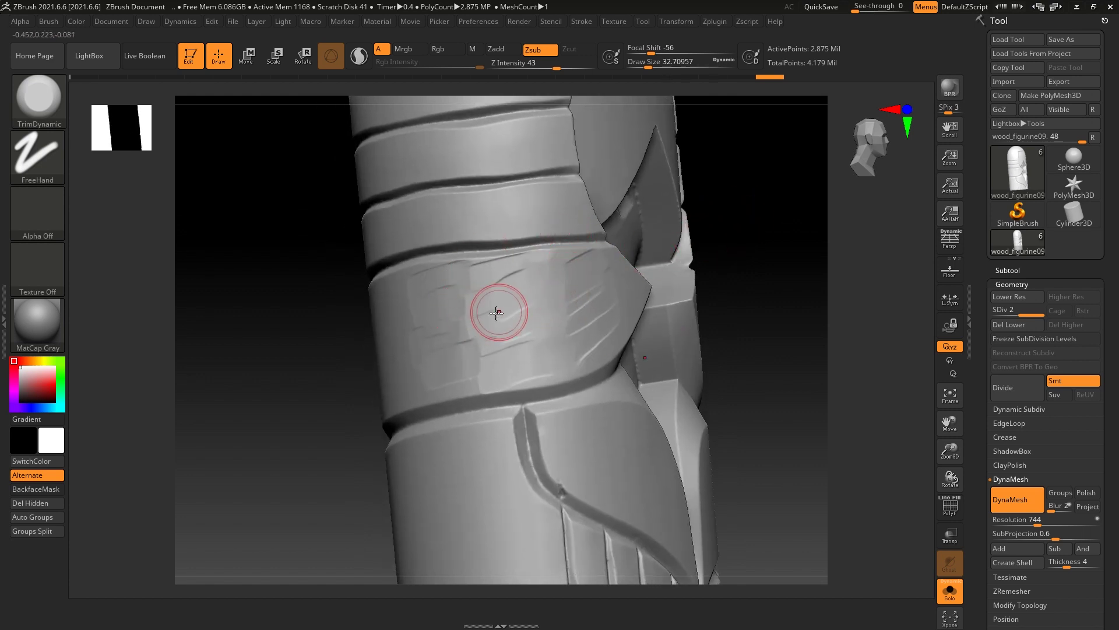
Undo the scratch strokes on the banded panel and turn toward the rounded top
key(ctrl)
key(ctrl)
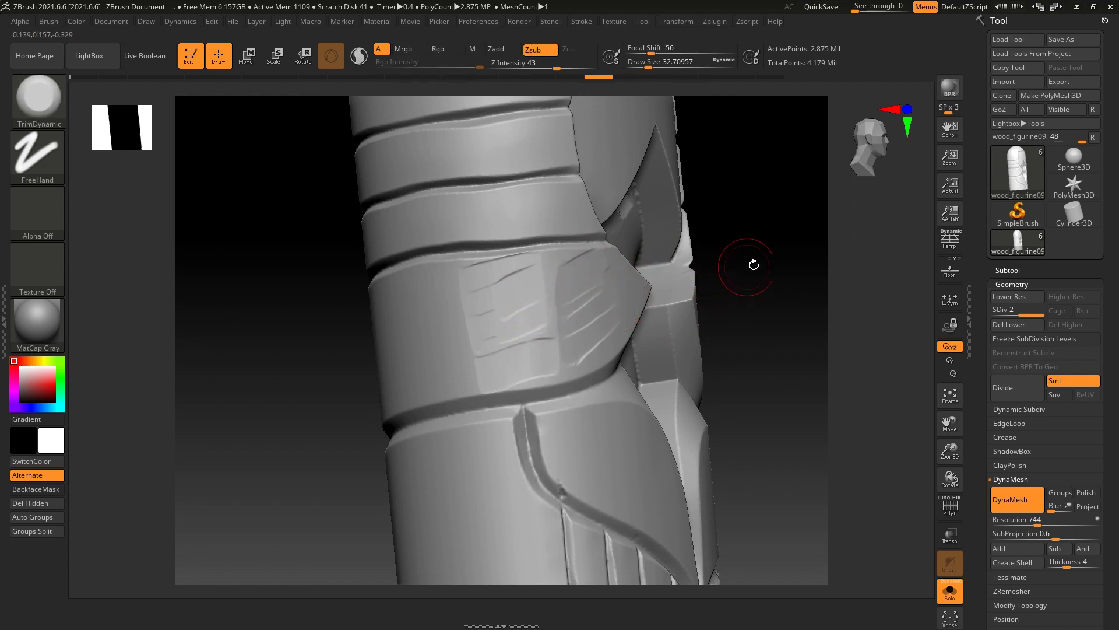
drag(748, 267, 512, 300)
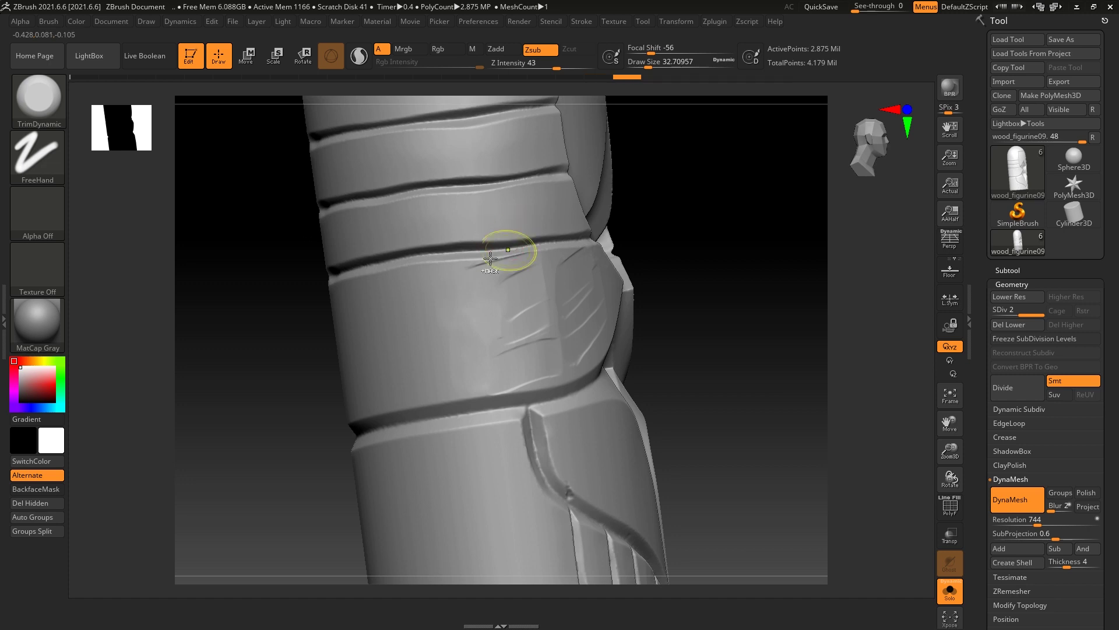
key(ctrl)
key(ctrl+z)
key(ctrl+z)
key(ctrl+z)
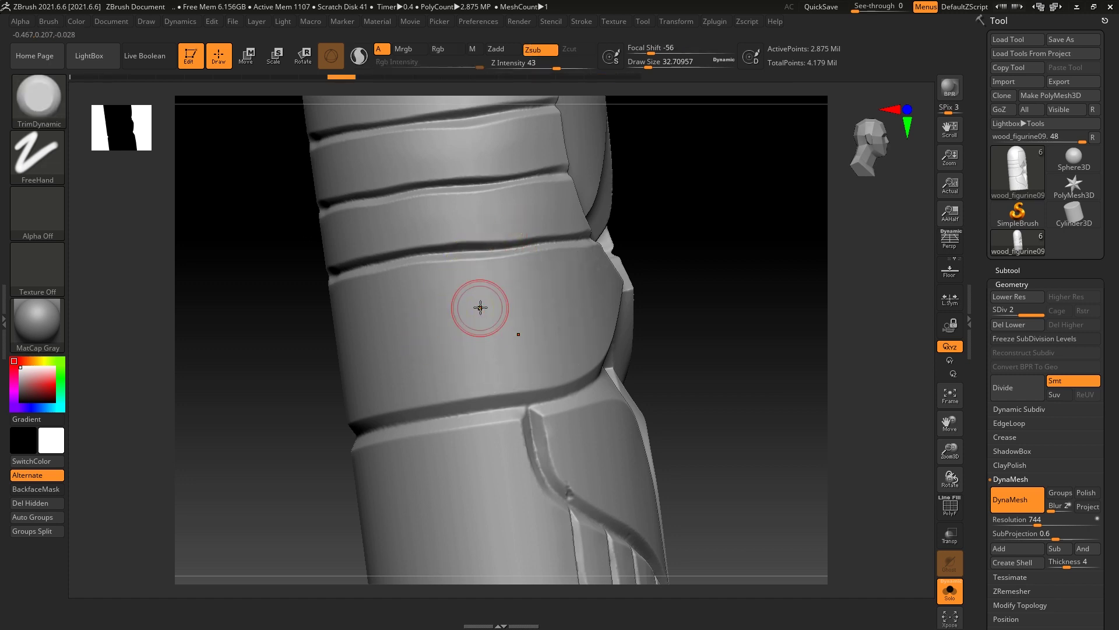
mouse_move(720, 280)
mouse_down()
mouse_move(717, 208)
mouse_move(670, 172)
mouse_move(697, 281)
mouse_move(690, 237)
mouse_move(503, 250)
mouse_up()
mouse_move(630, 238)
mouse_down()
mouse_move(665, 255)
mouse_move(487, 303)
mouse_up()
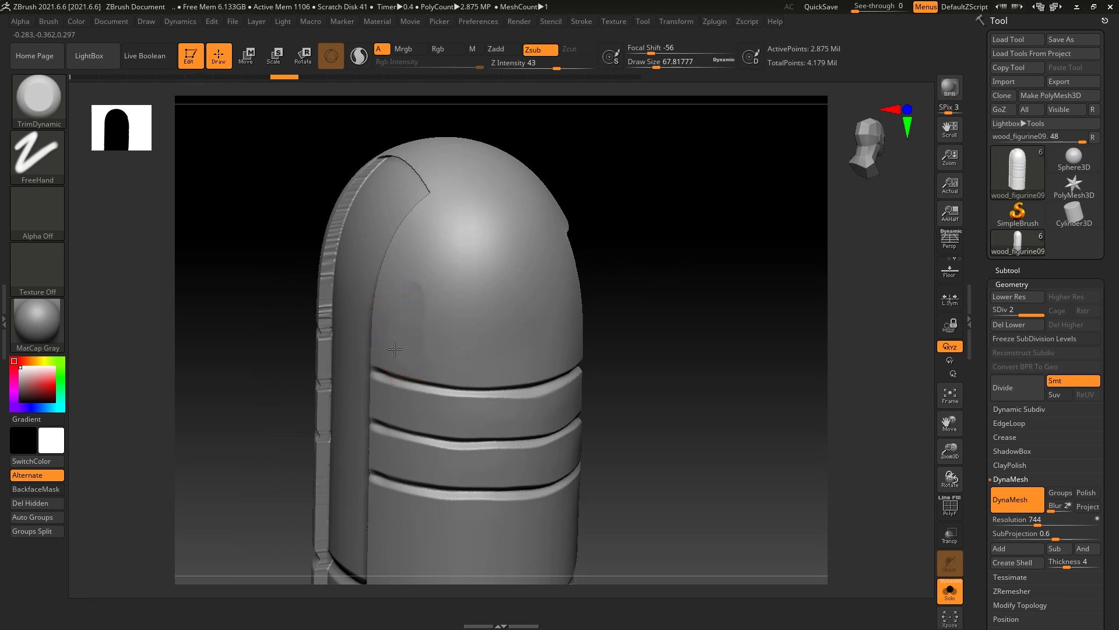
Trim small flats into the sides of the figurine's rounded crown
drag(398, 311, 404, 337)
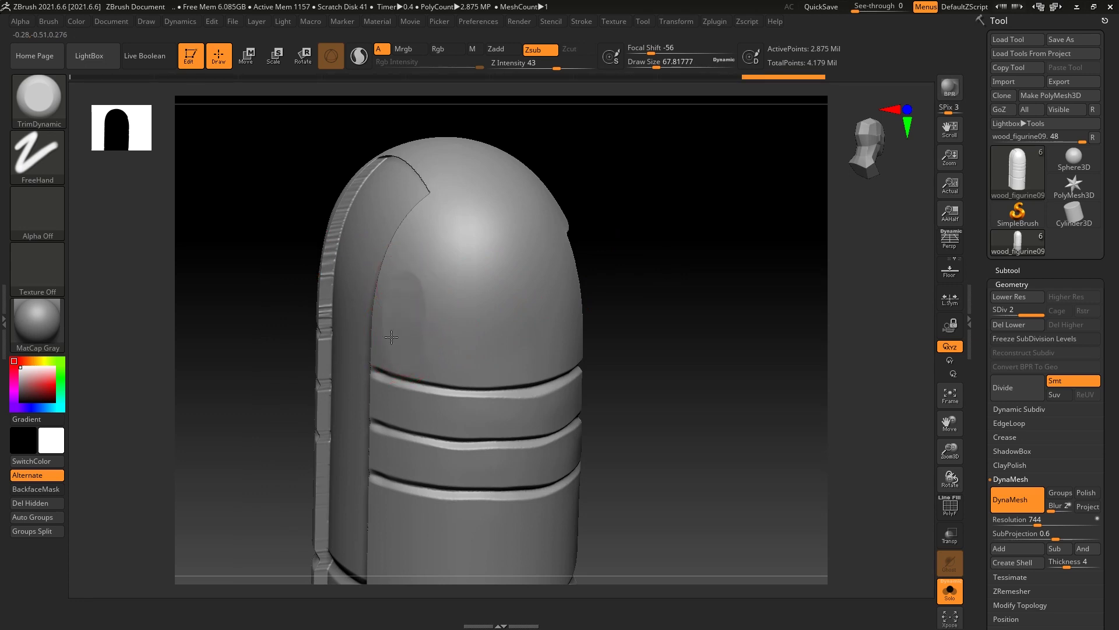
mouse_move(617, 187)
mouse_down()
mouse_move(557, 287)
mouse_move(458, 270)
mouse_up()
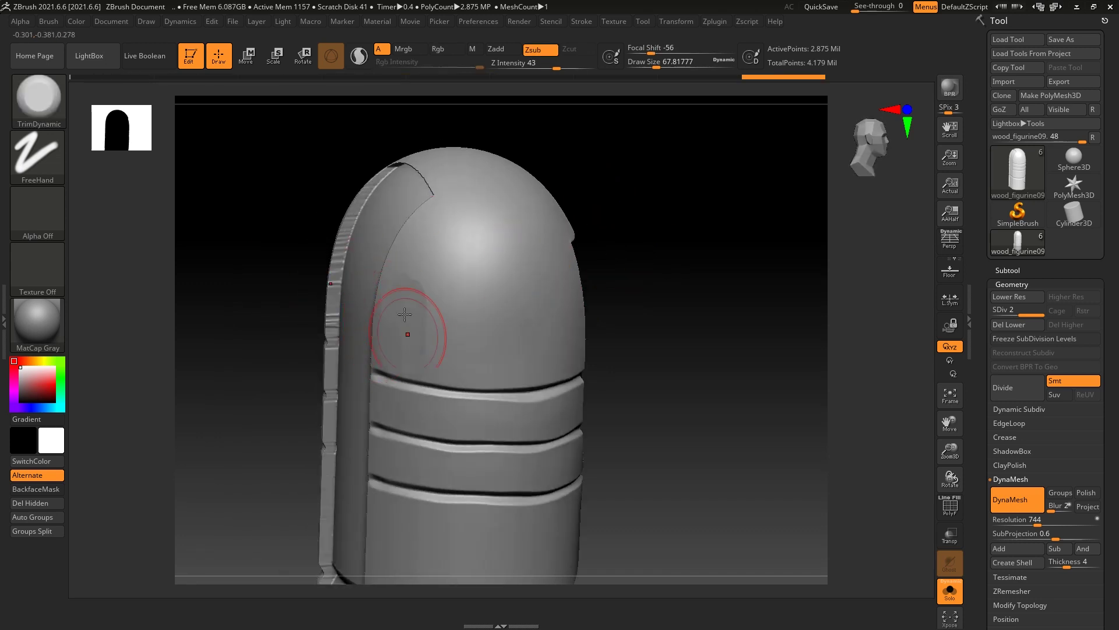
drag(622, 229, 467, 257)
drag(466, 312, 458, 341)
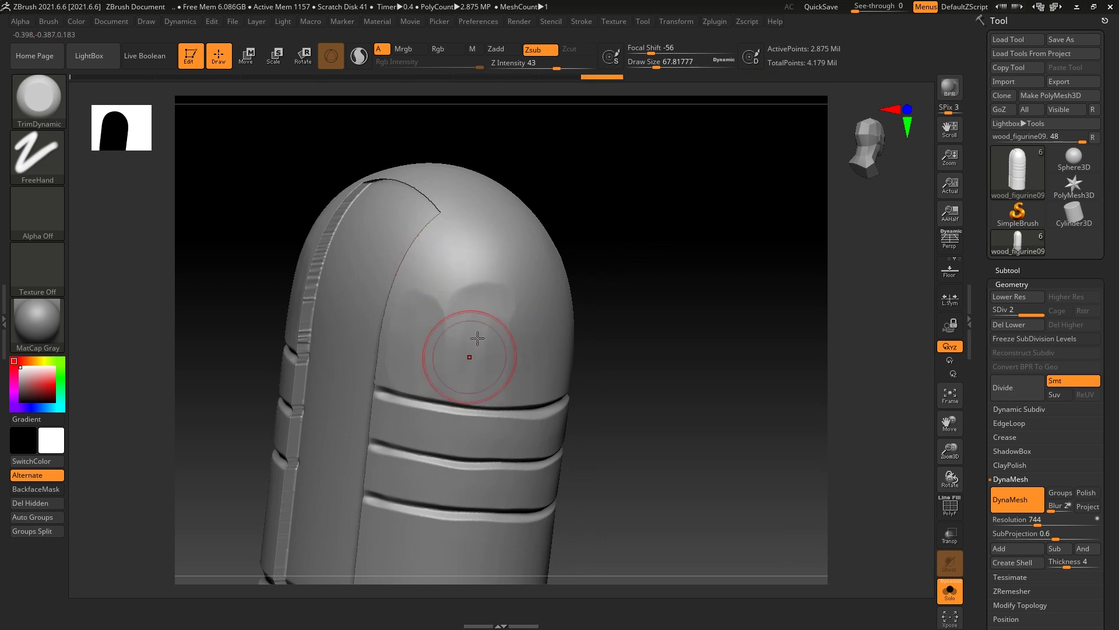
drag(634, 200, 604, 275)
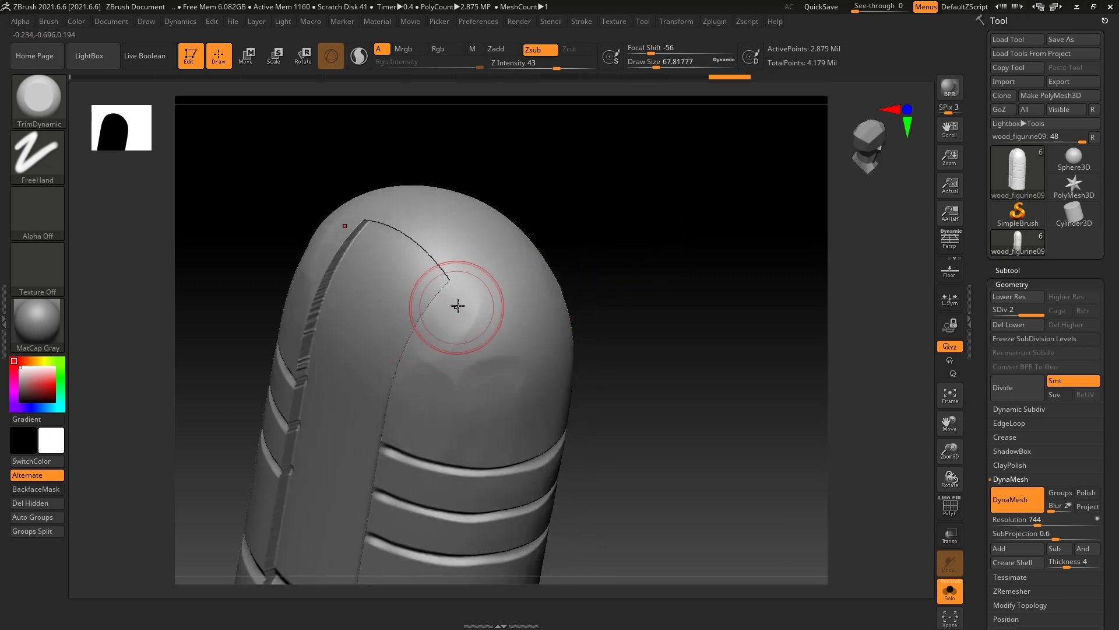
Flatten faceted planes across the crown with OrbFlatten_Edge, undoing stray marks
key(b)
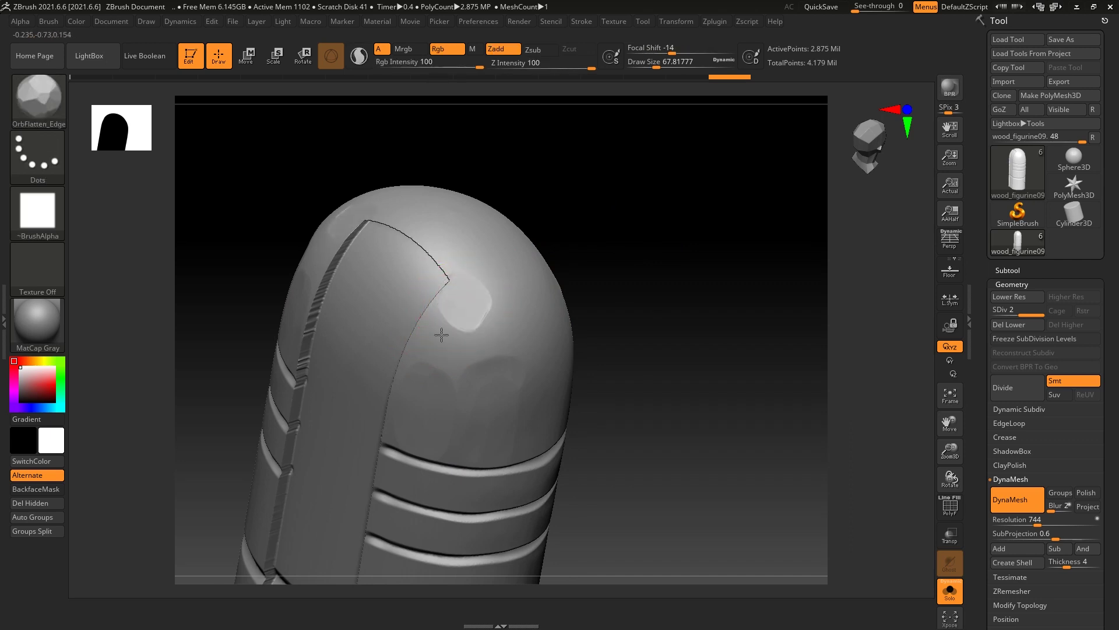
key(ctrl+z)
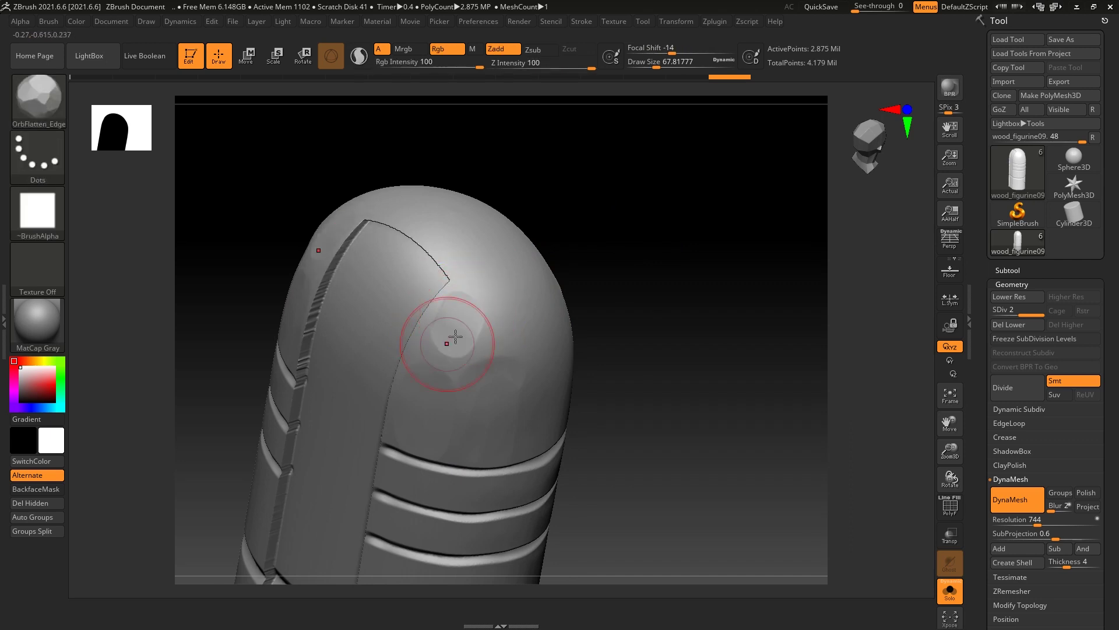
mouse_move(489, 314)
mouse_down()
mouse_move(483, 352)
mouse_move(428, 347)
mouse_up()
key(ctrl+z)
mouse_move(649, 270)
mouse_down()
mouse_move(630, 218)
mouse_move(675, 255)
mouse_move(554, 358)
mouse_up()
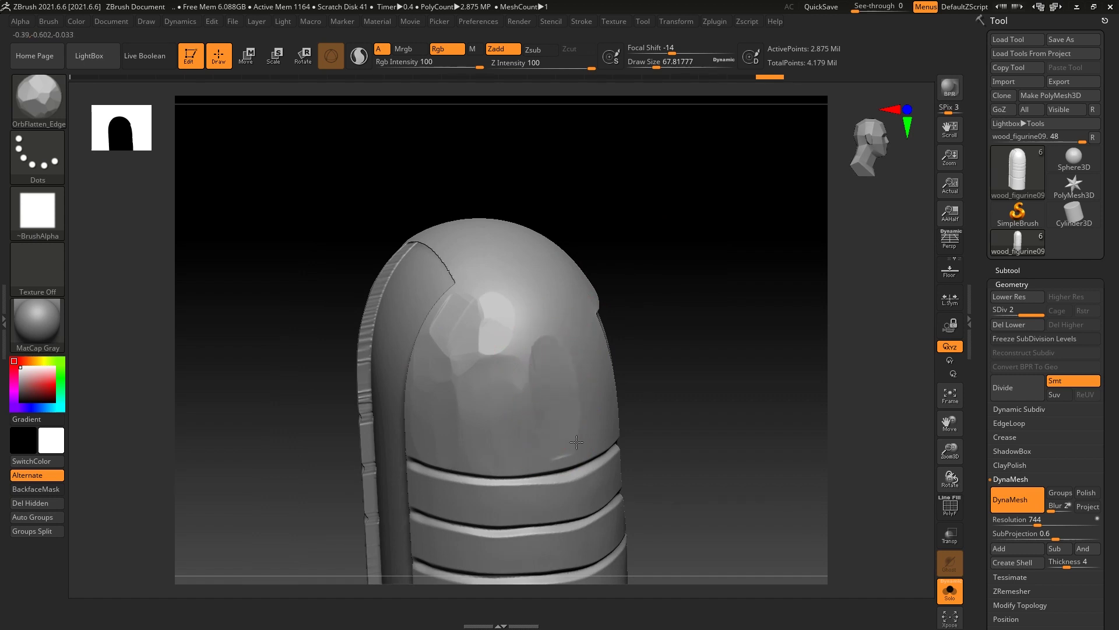
mouse_move(675, 271)
mouse_down()
mouse_move(659, 249)
mouse_move(648, 259)
mouse_up()
mouse_move(544, 280)
mouse_down()
mouse_move(525, 325)
mouse_move(569, 310)
mouse_move(524, 330)
mouse_move(604, 340)
mouse_move(617, 375)
mouse_up()
mouse_move(658, 274)
mouse_down()
mouse_move(717, 217)
mouse_move(692, 215)
mouse_move(694, 205)
mouse_move(732, 187)
mouse_move(620, 325)
mouse_up()
Drop to a lower subdivision level and divide again back to 2.875 million points
key(ctrl)
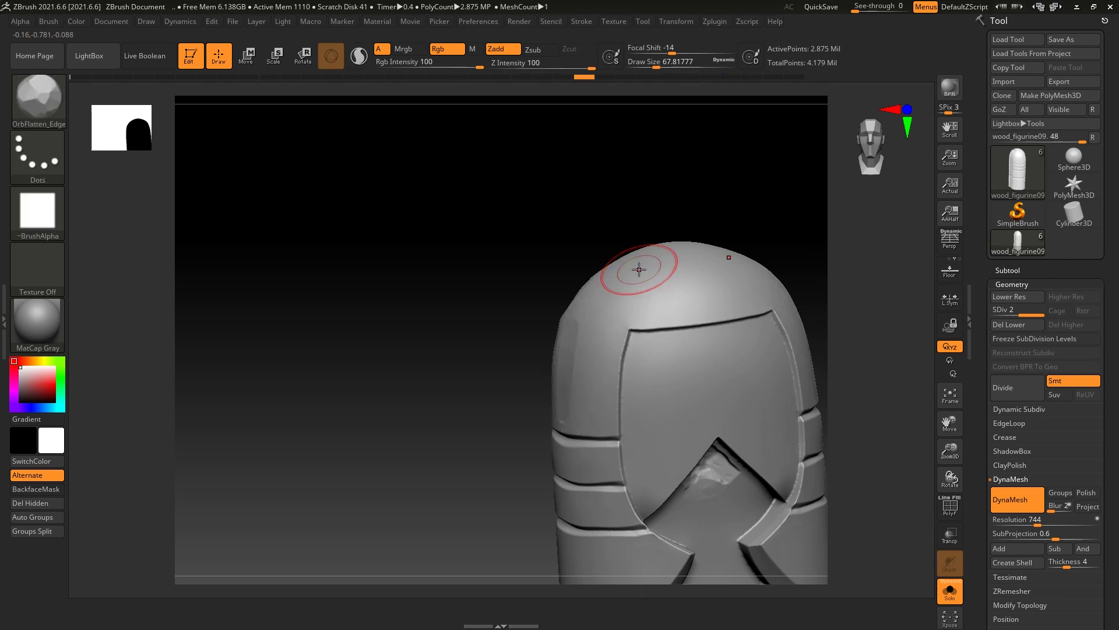
drag(639, 269, 525, 292)
key(ctrl)
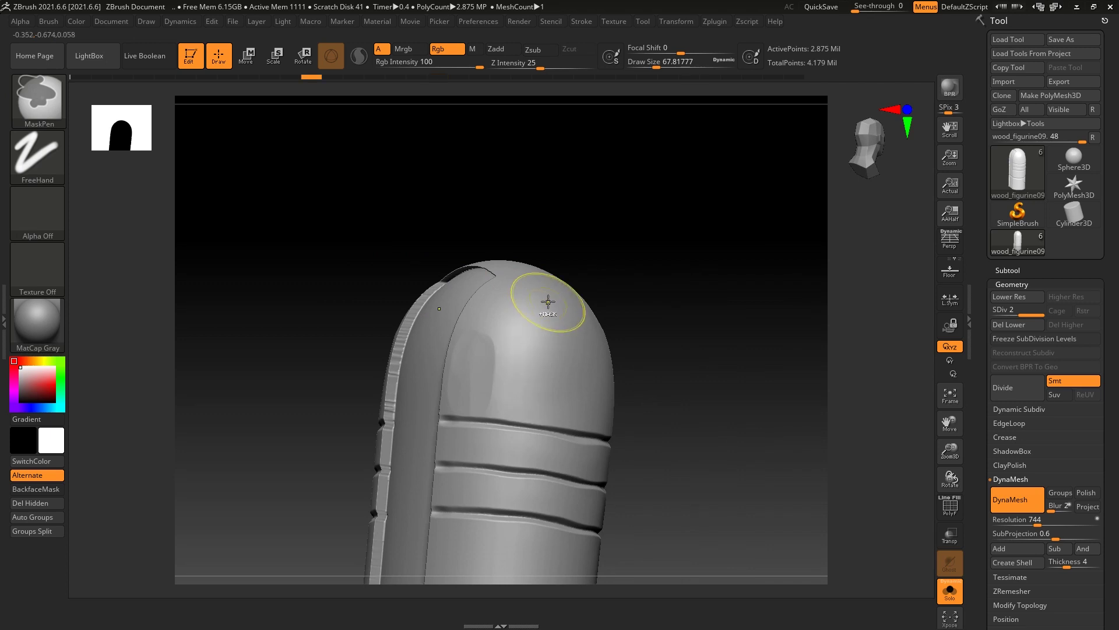
key(shift+d)
mouse_move(602, 277)
mouse_down()
mouse_move(699, 279)
mouse_move(687, 197)
mouse_move(733, 252)
mouse_move(850, 270)
mouse_move(814, 288)
mouse_up()
key(ctrl+d)
mouse_move(807, 278)
mouse_down()
mouse_move(772, 263)
mouse_move(786, 270)
mouse_move(712, 282)
mouse_move(754, 280)
mouse_move(804, 332)
mouse_move(786, 225)
mouse_move(682, 284)
mouse_up()
key(shift+f)
key(shift+f)
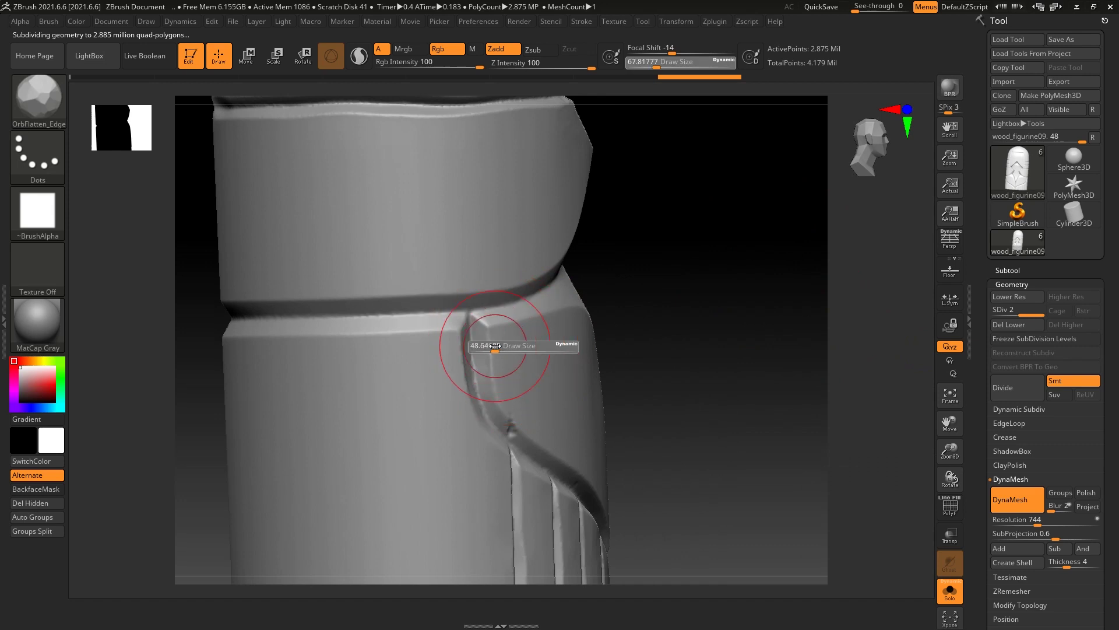
Switch to TrimSmoothBorder and shrink its draw size to 20
key(shift)
key(s)
drag(500, 362, 474, 342)
key(s)
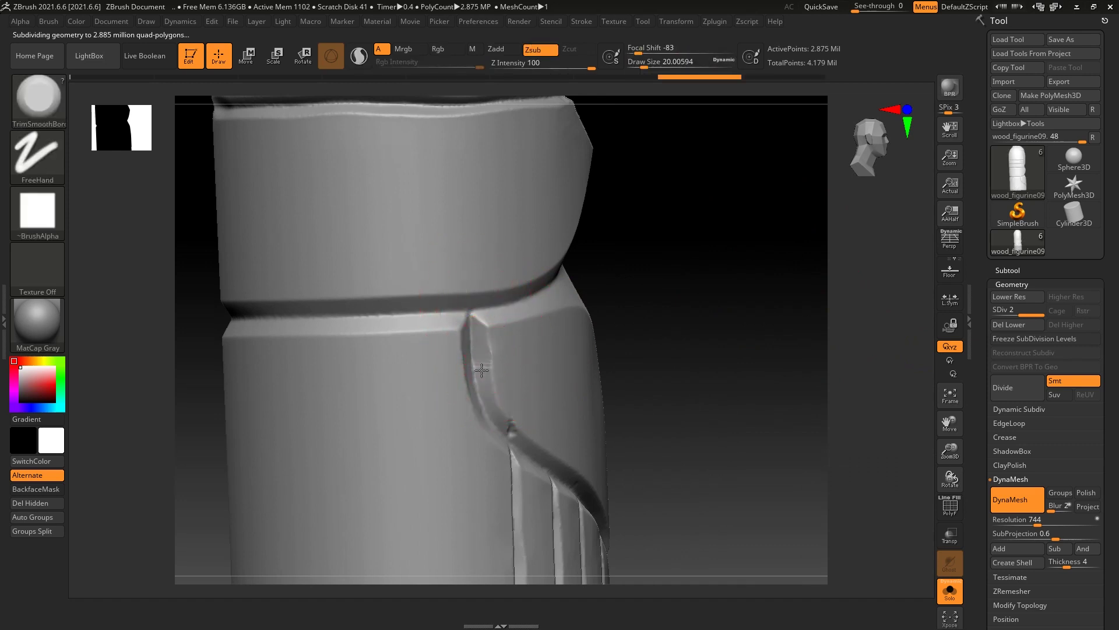
Open the front-view wooden figurine reference photo from the taskbar and zoom into it
key(super)
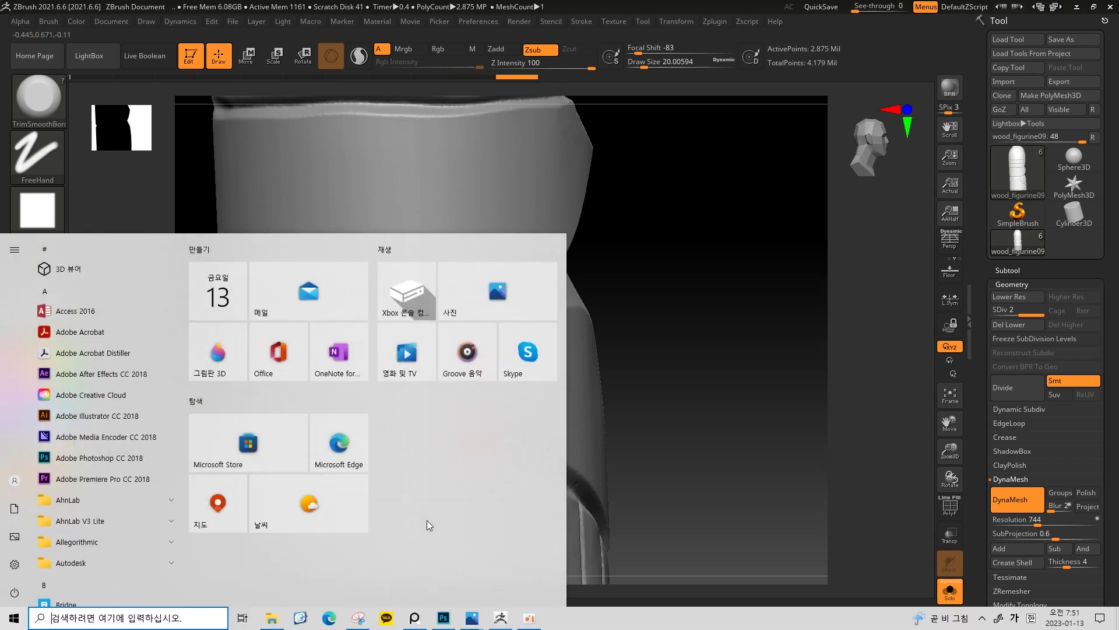
click(415, 618)
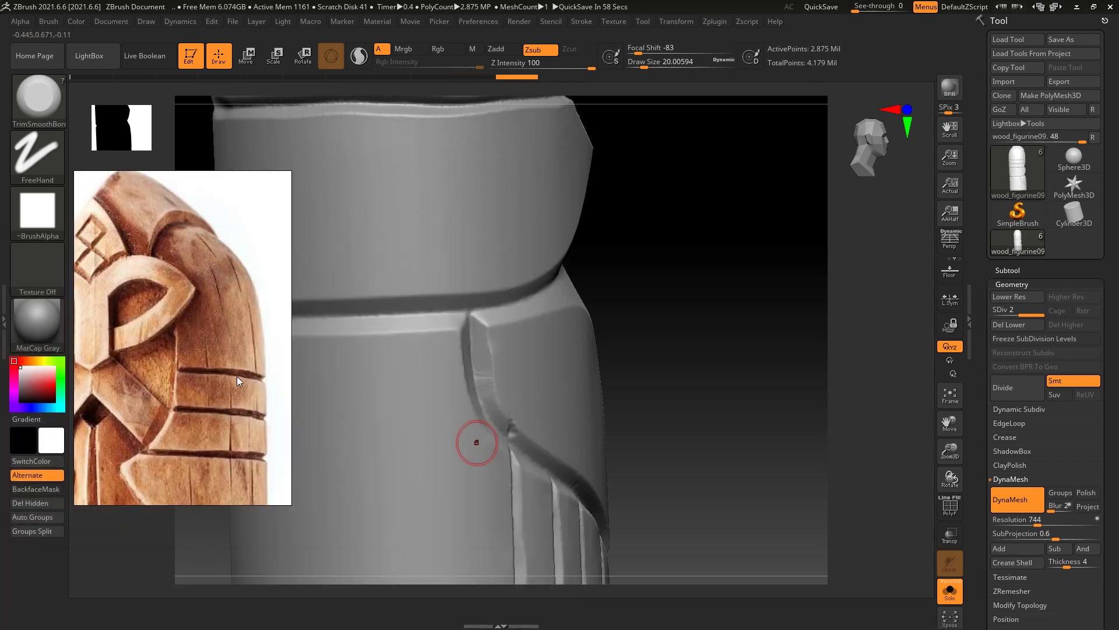
scroll(278, 315, down, 3)
scroll(195, 384, up, 2)
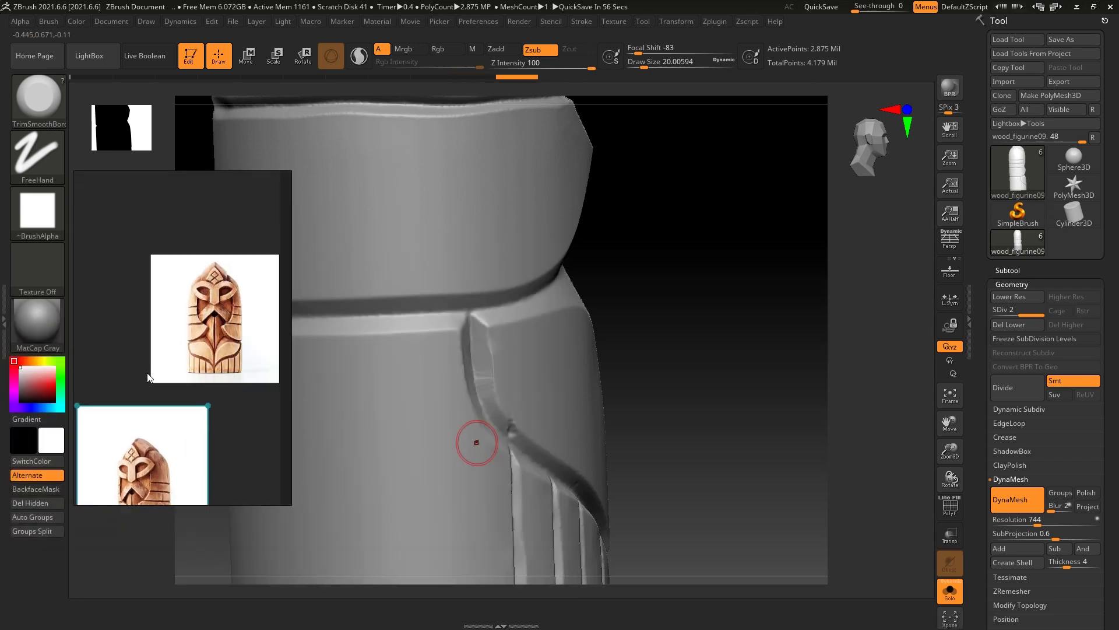
scroll(155, 358, up, 2)
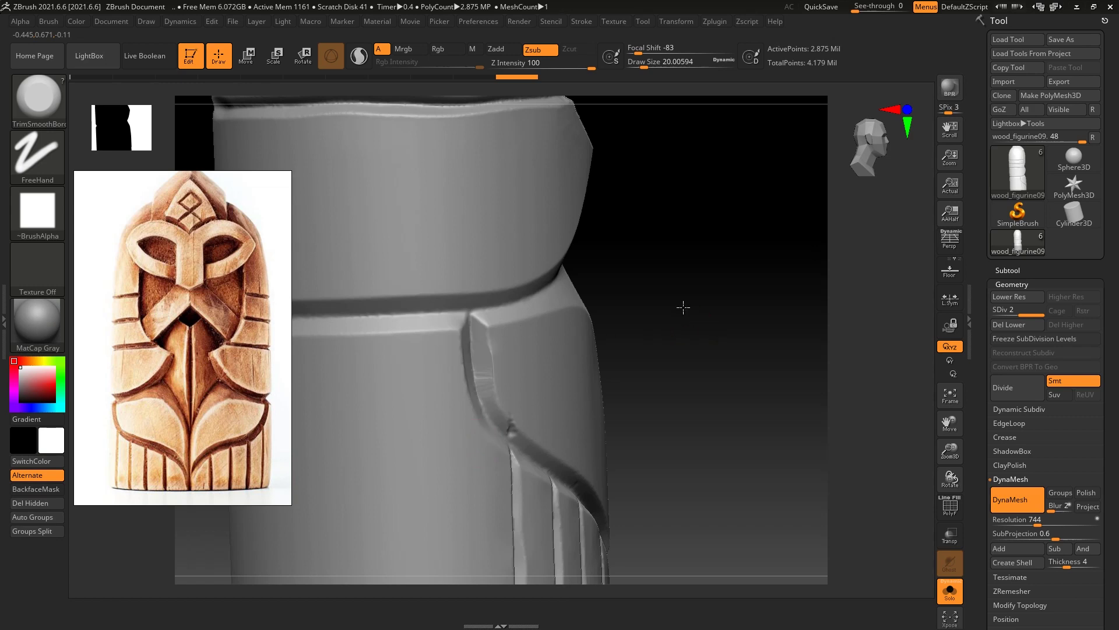
drag(682, 307, 655, 267)
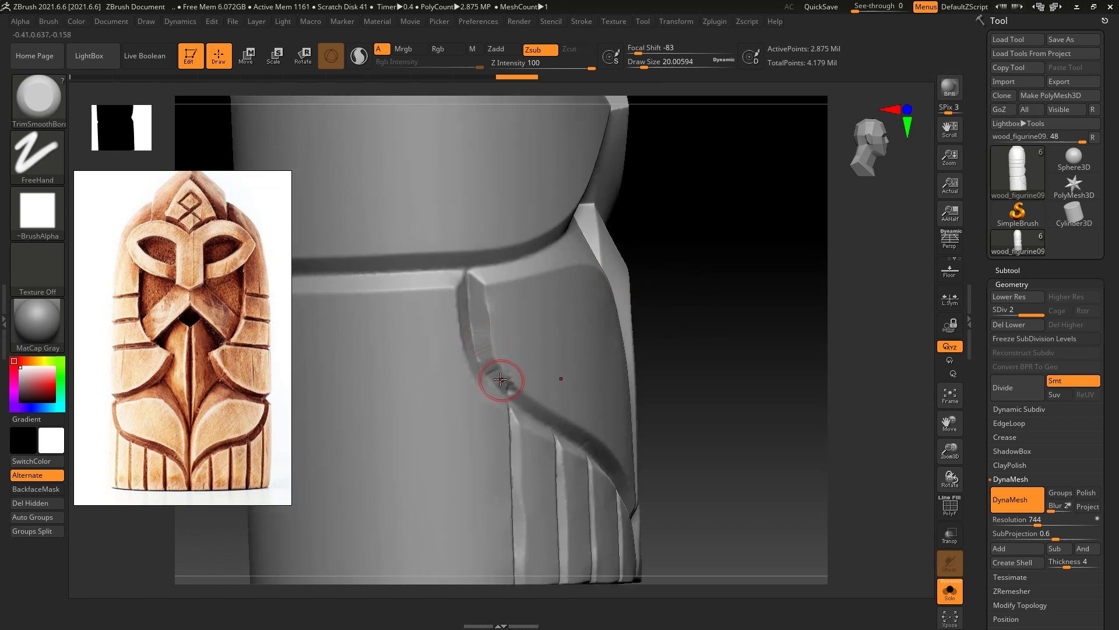
Smooth and build up the groove along the lower band, undoing one stray stroke
mouse_move(512, 383)
shift+mouse_down()
mouse_move(495, 370)
mouse_move(518, 394)
shift+mouse_up()
drag(712, 310, 537, 386)
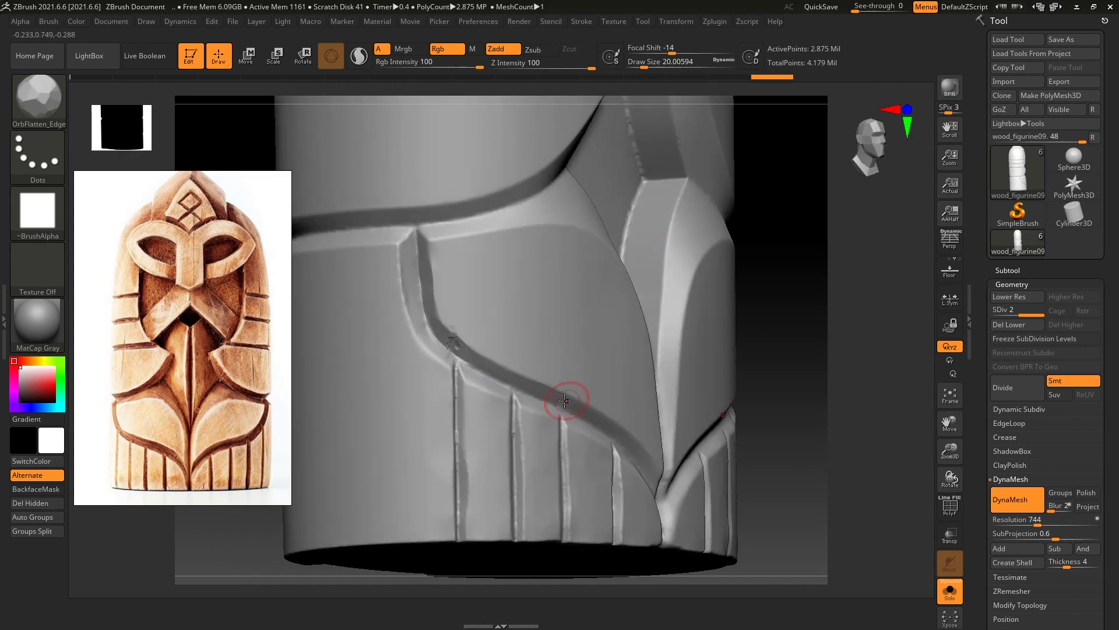
drag(605, 426, 616, 439)
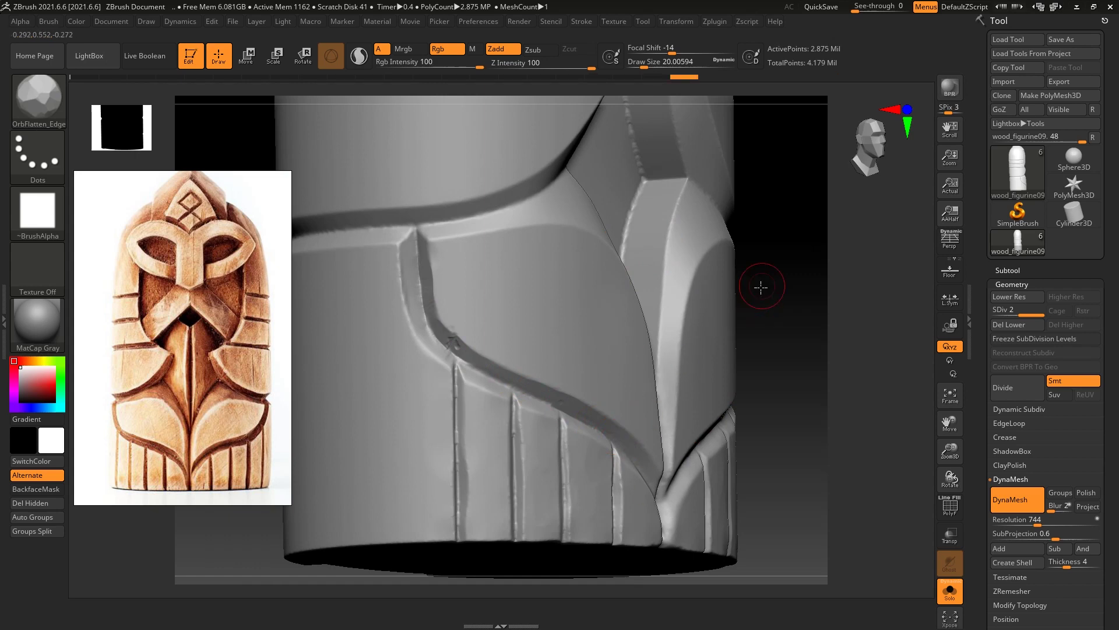
drag(757, 286, 520, 348)
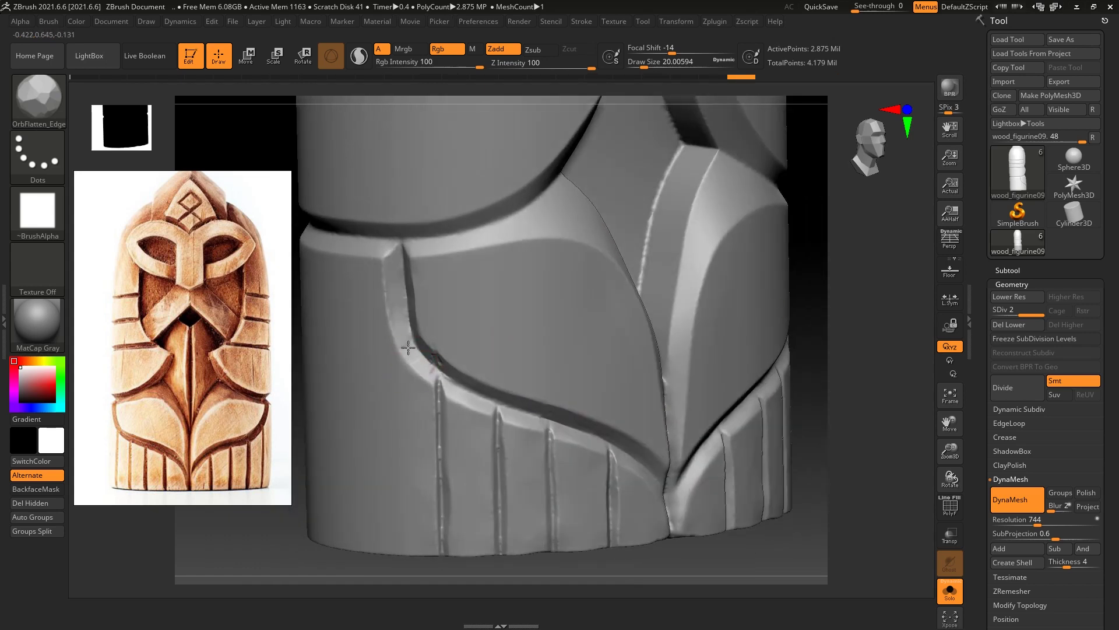
drag(396, 307, 400, 328)
key(ctrl+z)
mouse_move(834, 257)
mouse_down()
mouse_move(460, 397)
mouse_move(522, 415)
mouse_up()
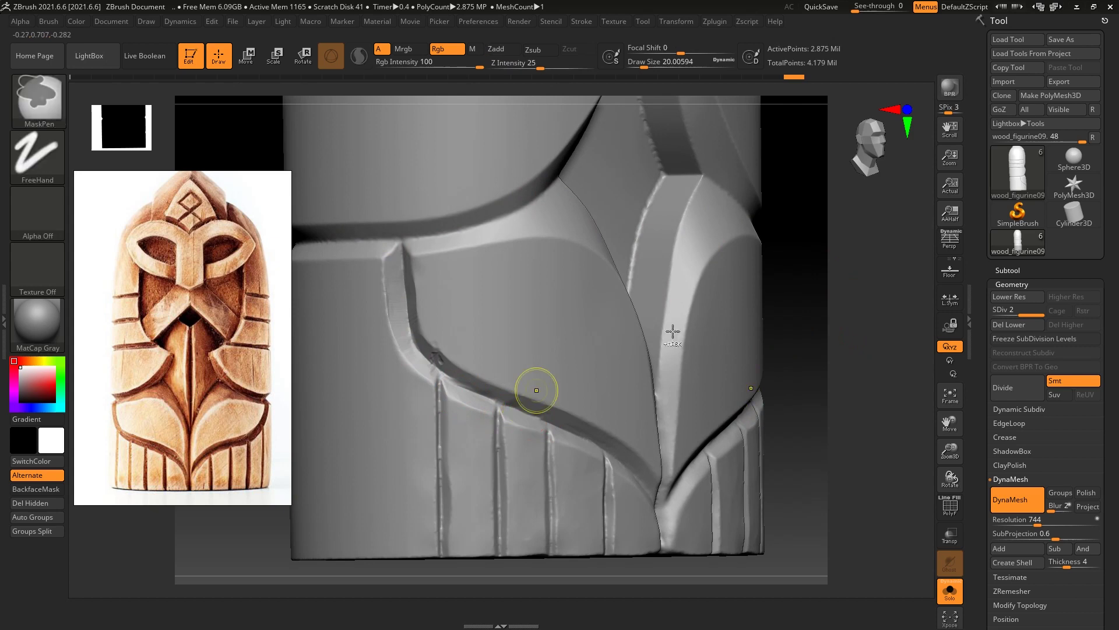
Deepen and smooth the curved groove beside the leaf panel from several angles
drag(830, 355, 648, 353)
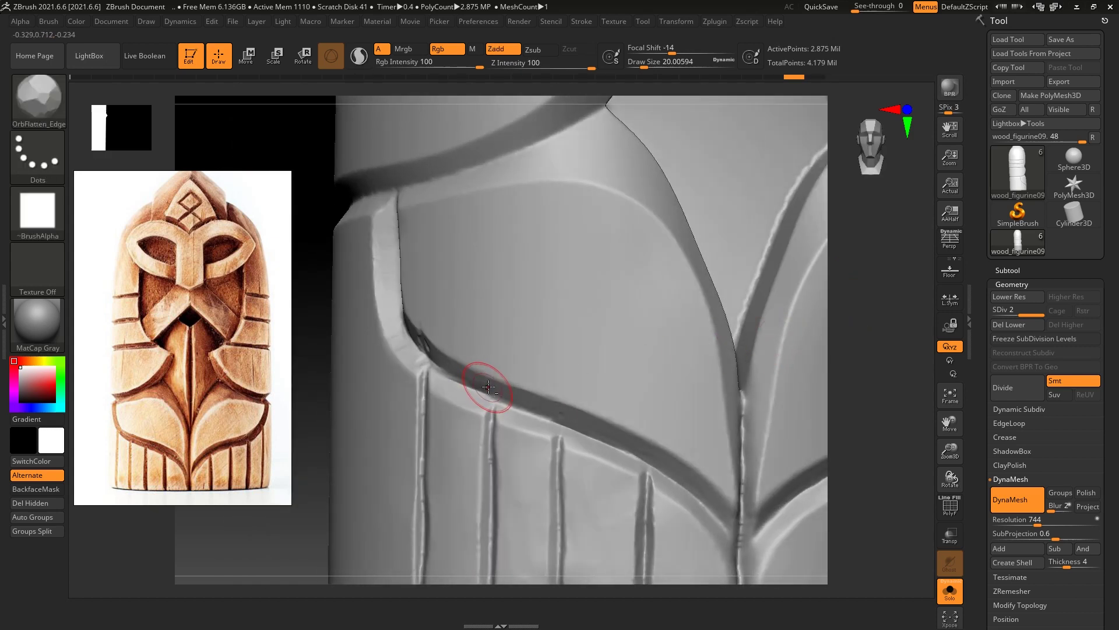
drag(822, 360, 644, 359)
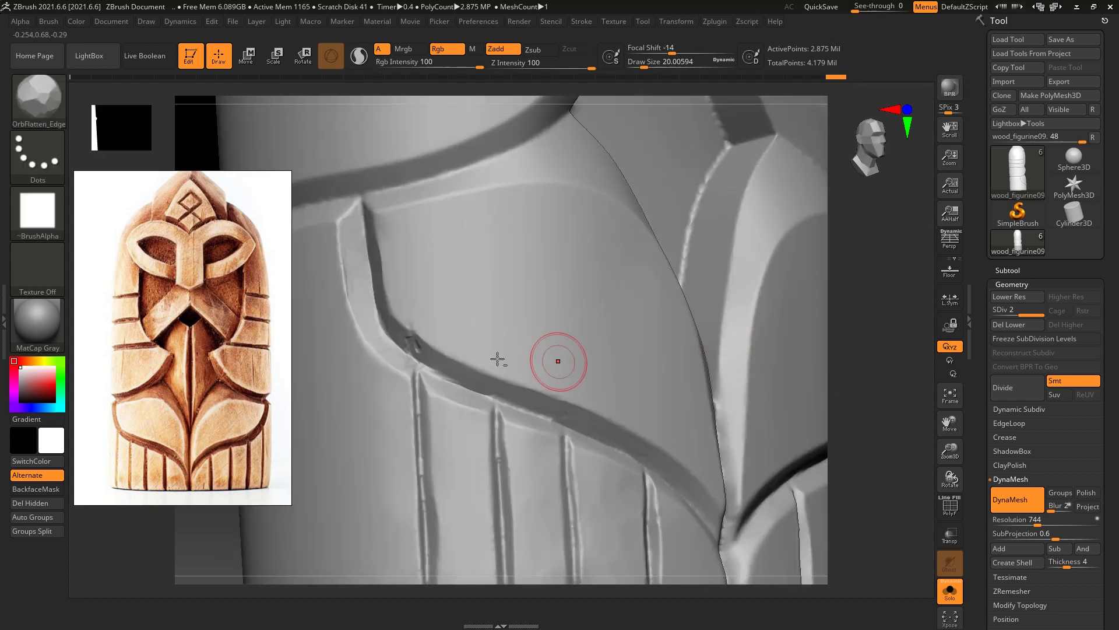
drag(405, 341, 474, 363)
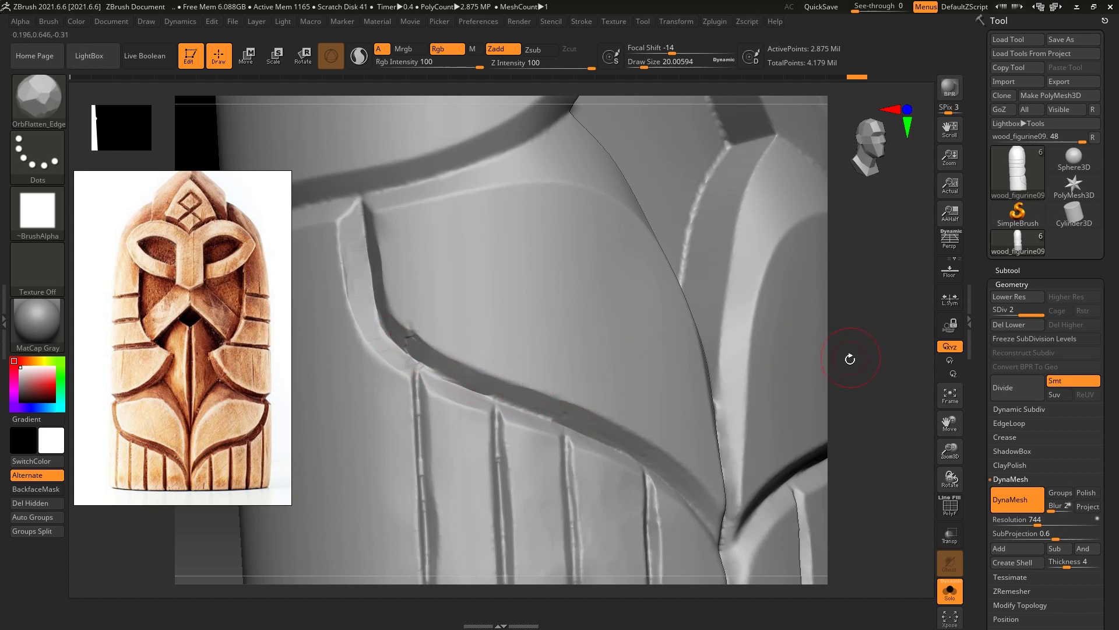
drag(850, 357, 626, 392)
mouse_move(553, 425)
mouse_down()
mouse_move(511, 415)
mouse_move(596, 445)
mouse_up()
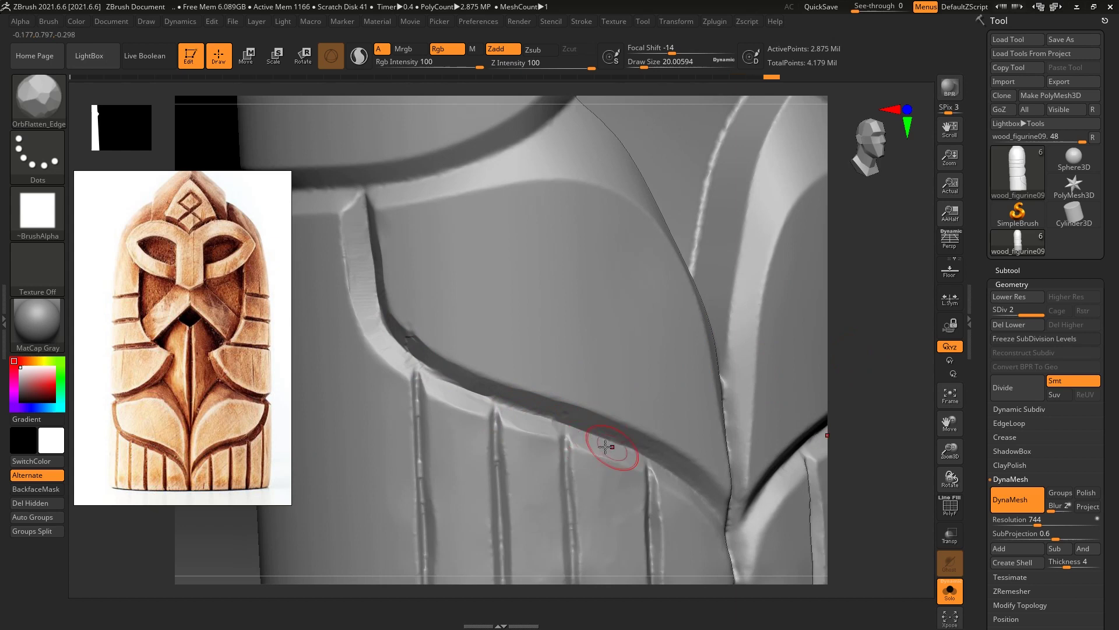
right_drag(807, 303, 638, 413)
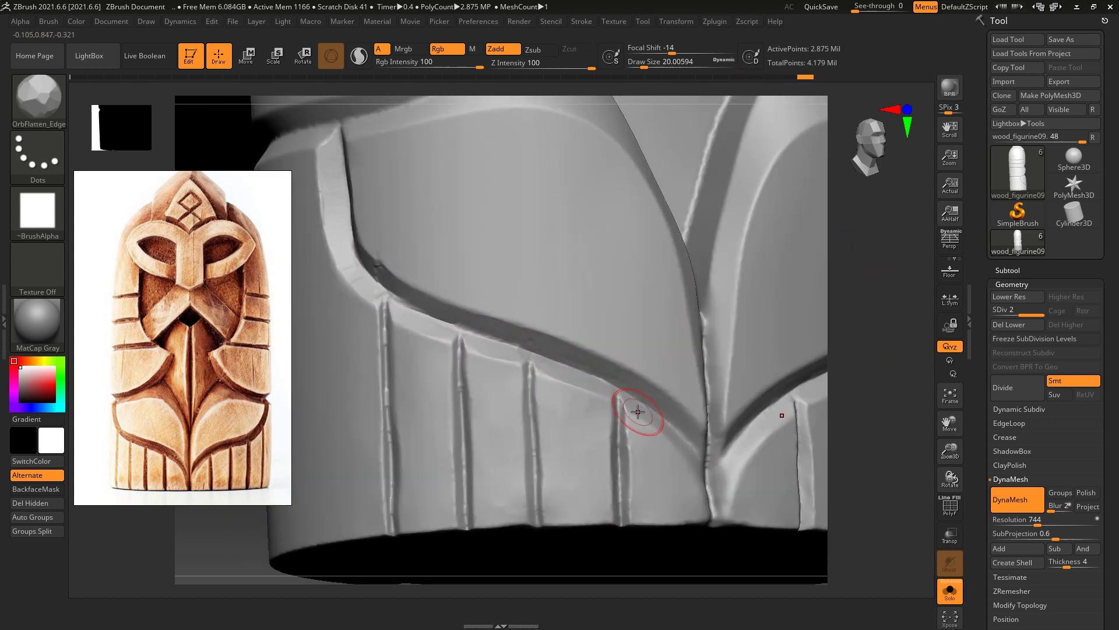
mouse_move(799, 317)
shift+mouse_down()
mouse_move(675, 410)
mouse_move(697, 425)
shift+mouse_up()
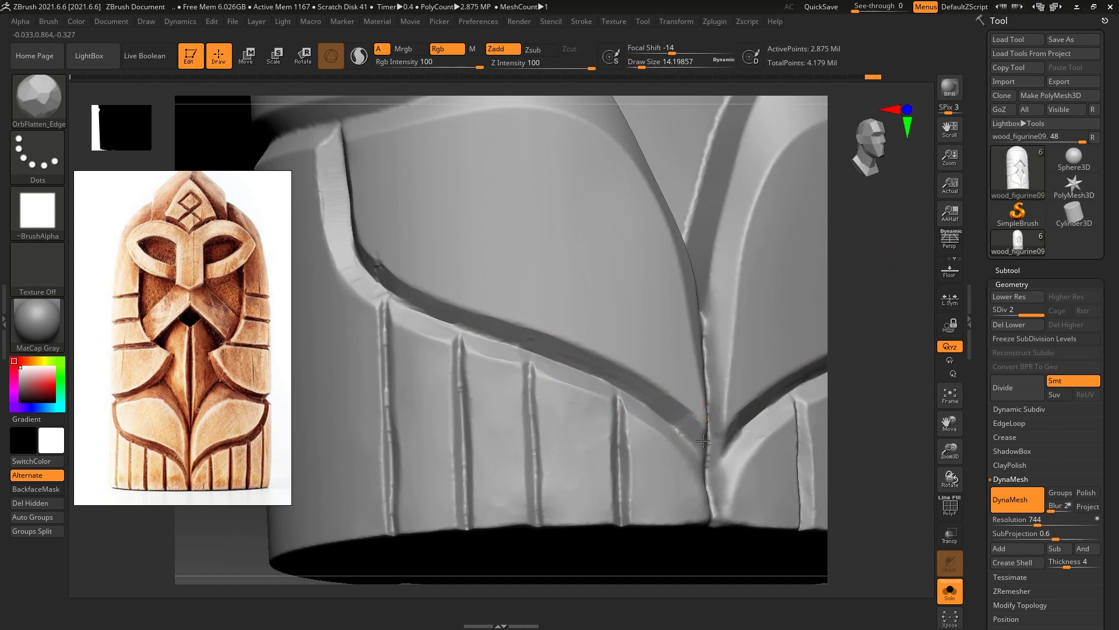
right_drag(759, 421, 672, 407)
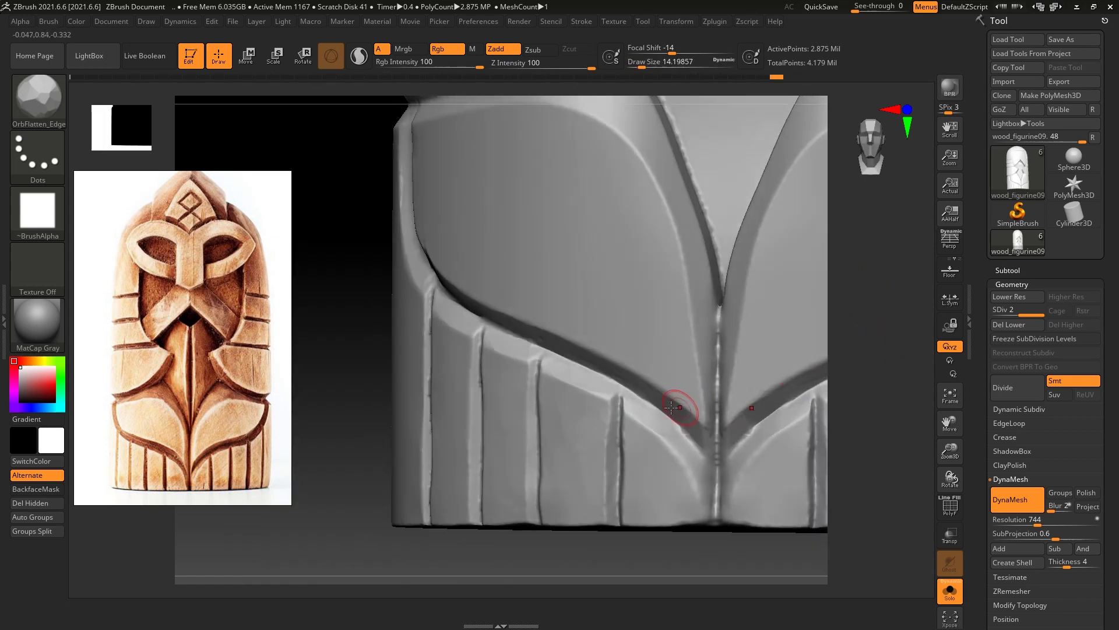
right_drag(852, 383, 670, 433)
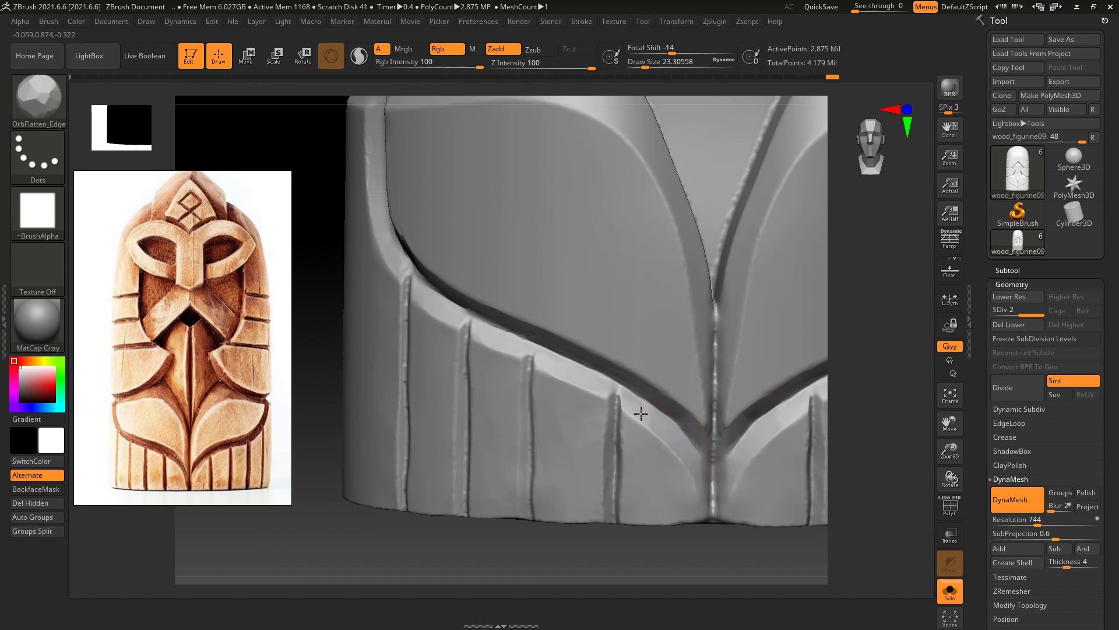
Switch to TrimSmoothBorder with Zsub and flatten the ridge edge along the band's lower edge
mouse_move(842, 354)
mouse_down()
mouse_move(837, 324)
mouse_move(583, 398)
mouse_up()
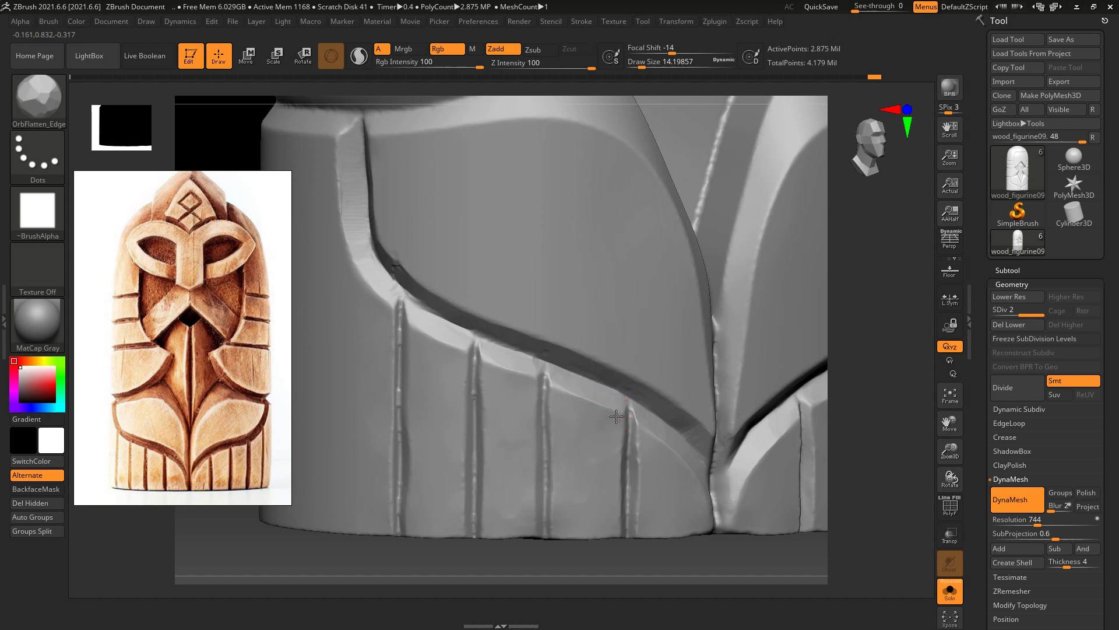
drag(805, 332, 869, 334)
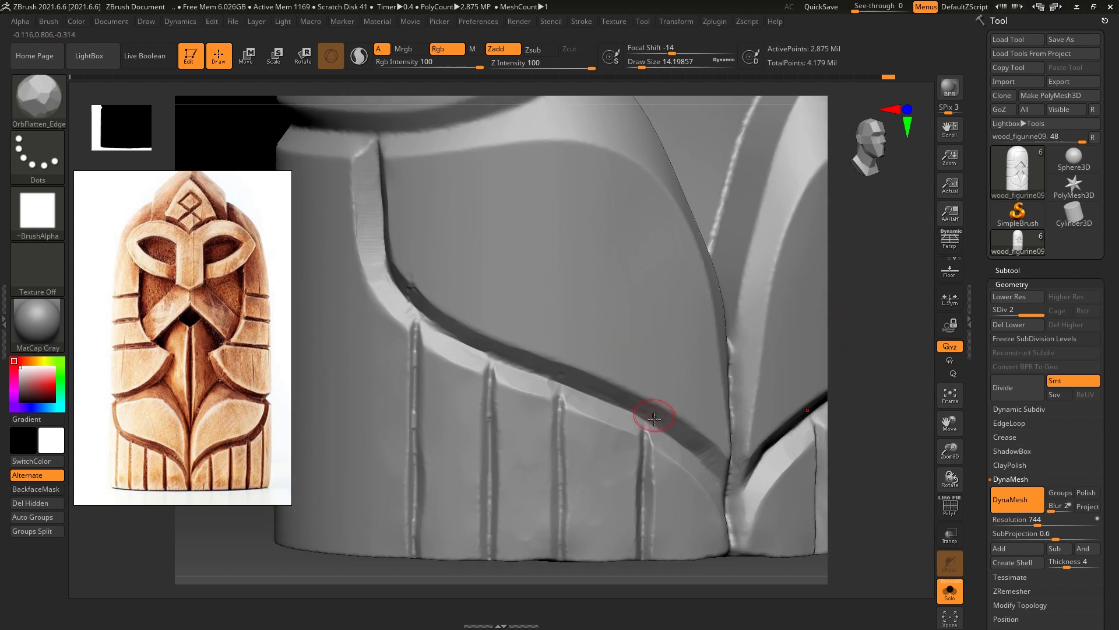
key(shift)
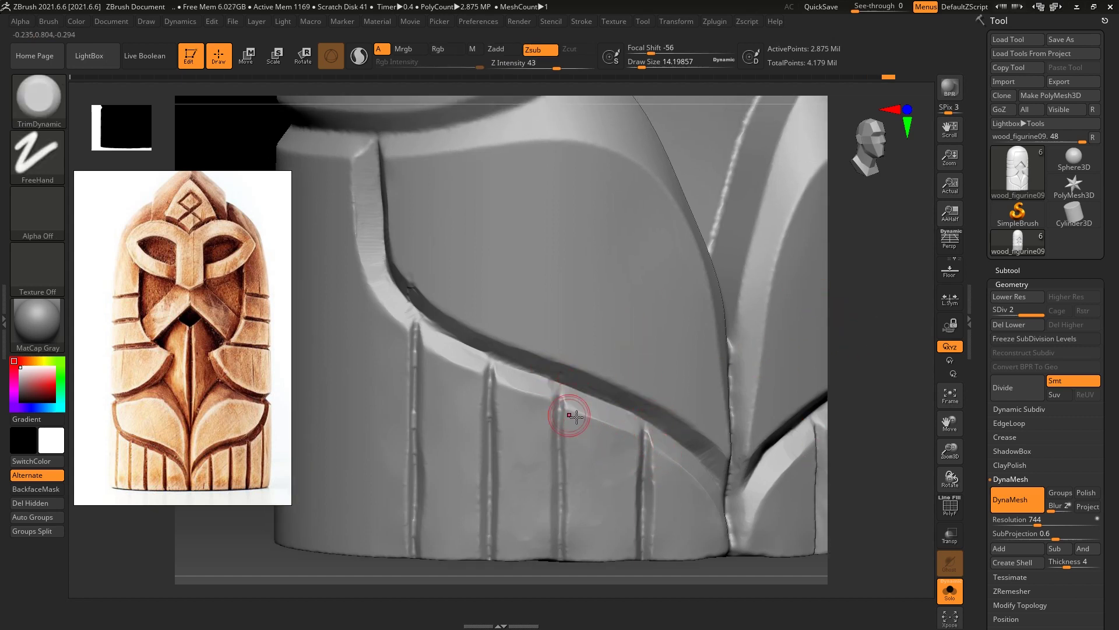
shift+drag(571, 408, 662, 405)
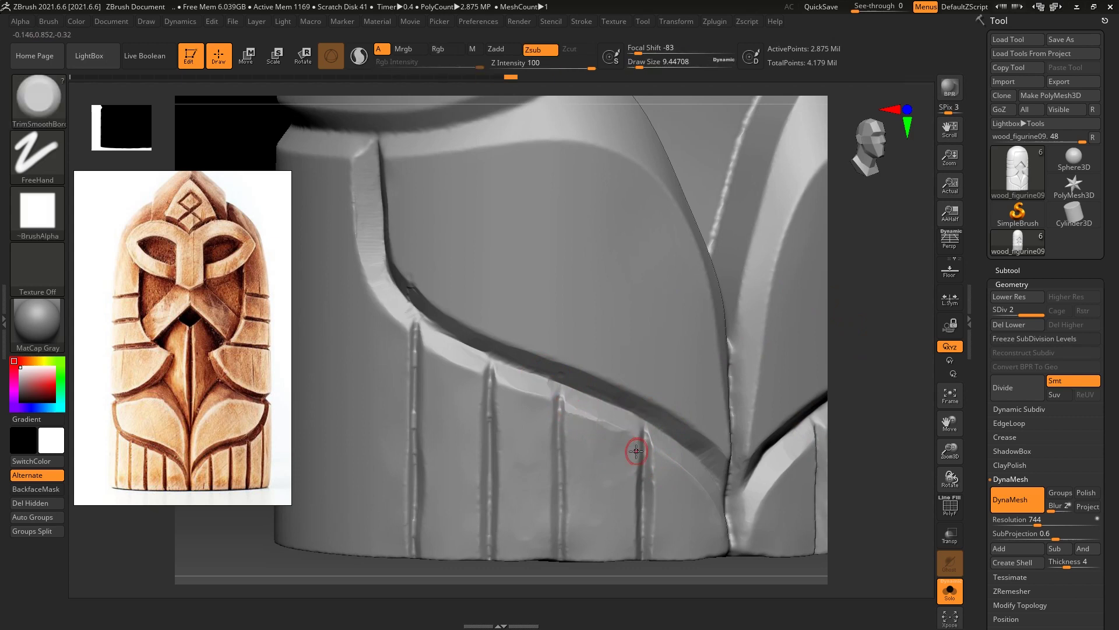
drag(852, 334, 560, 432)
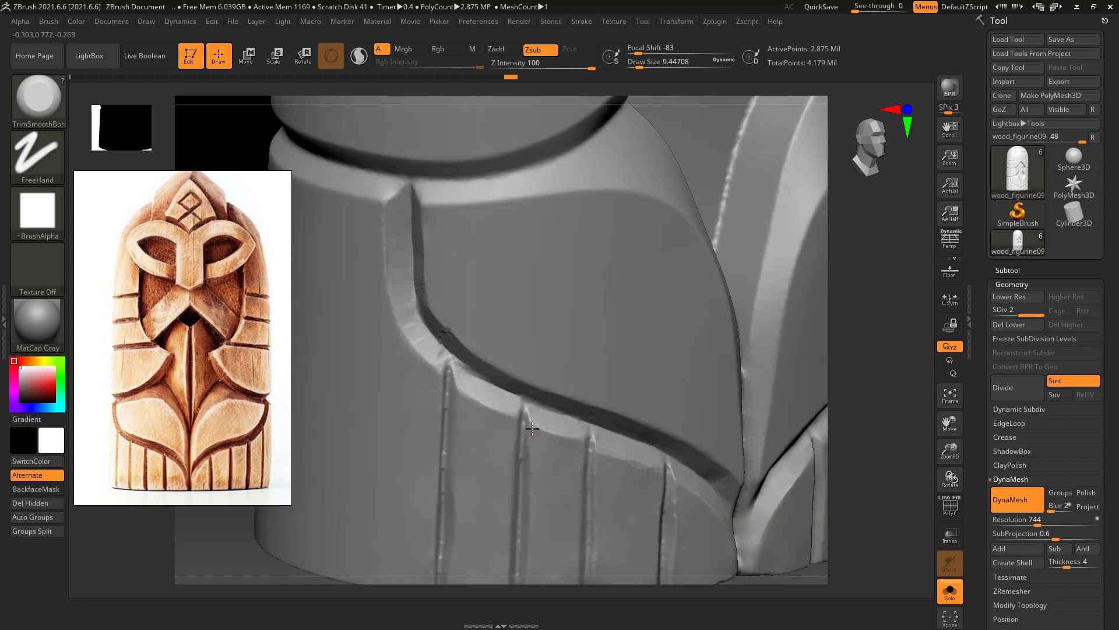
key(bracketright)
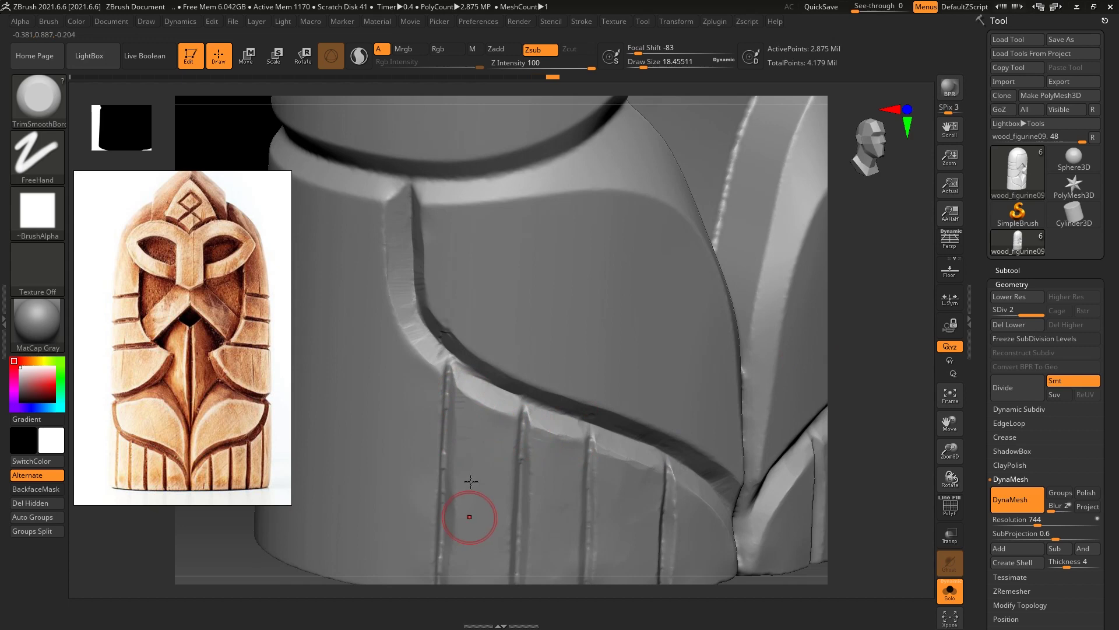
drag(484, 410, 528, 418)
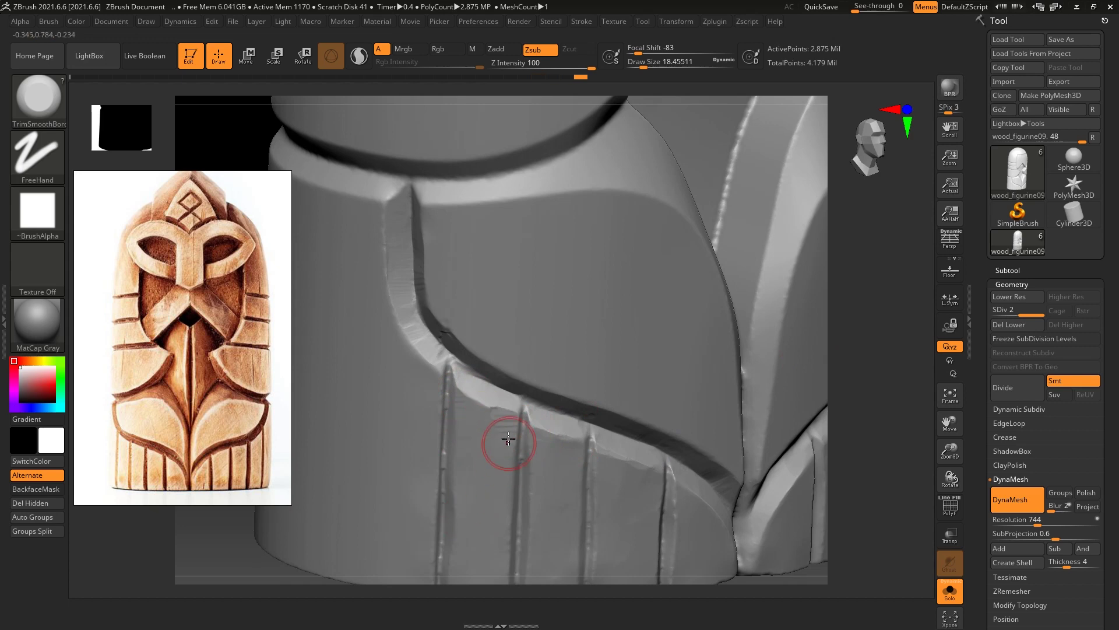
Chisel flat facets into the lower band edge and the lower-left vertical ridges
drag(851, 326, 824, 249)
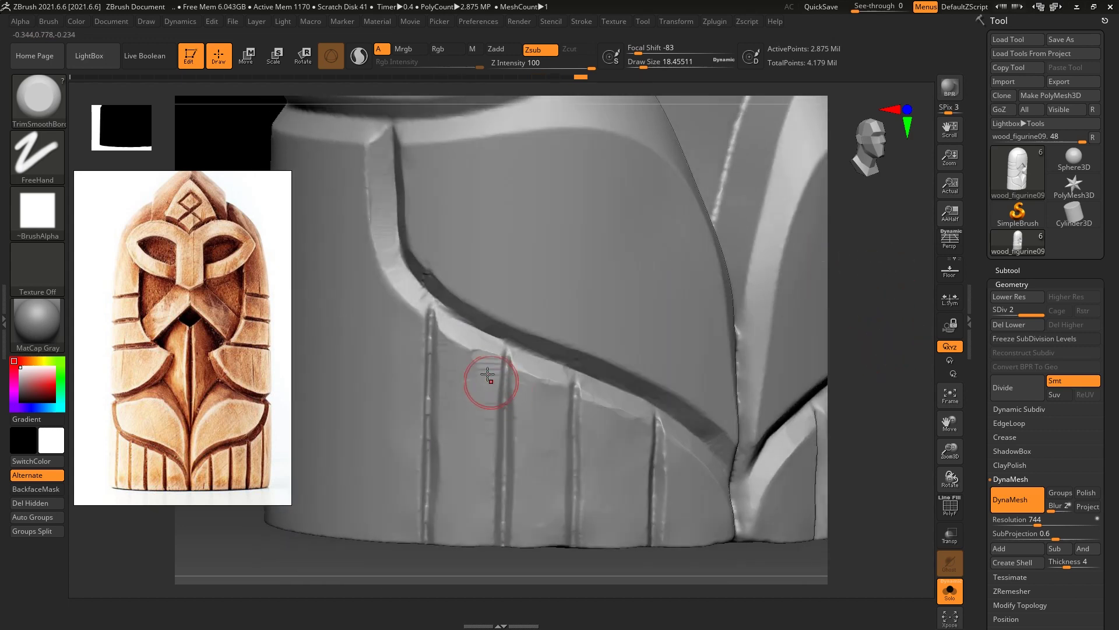
mouse_move(489, 378)
mouse_down()
mouse_move(524, 379)
mouse_move(556, 407)
mouse_move(590, 400)
mouse_move(605, 425)
mouse_move(595, 408)
mouse_move(580, 425)
mouse_up()
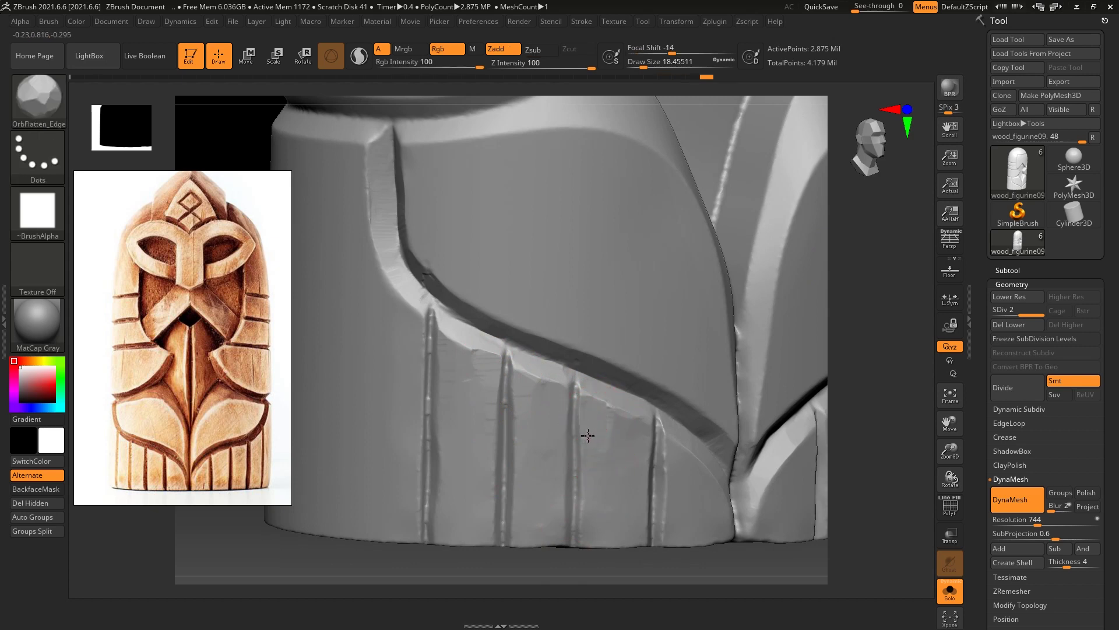
mouse_move(687, 383)
right_down()
mouse_move(857, 317)
mouse_move(717, 317)
right_up()
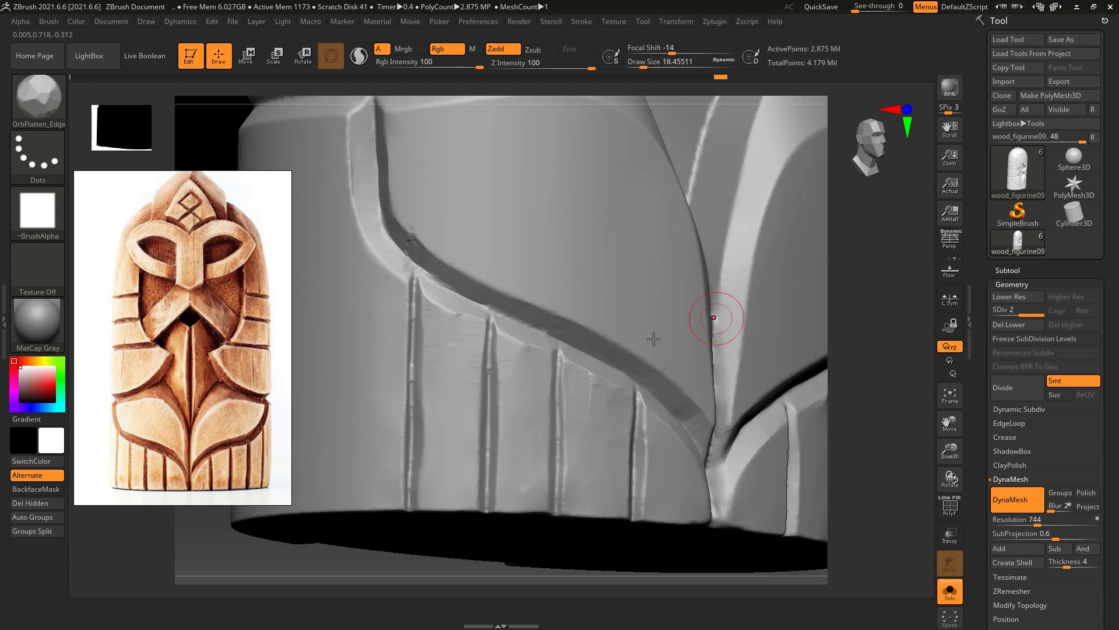
mouse_move(430, 312)
mouse_down()
mouse_move(430, 350)
mouse_move(481, 378)
mouse_move(493, 466)
mouse_up()
mouse_move(900, 366)
mouse_down()
mouse_move(881, 344)
mouse_move(871, 350)
mouse_up()
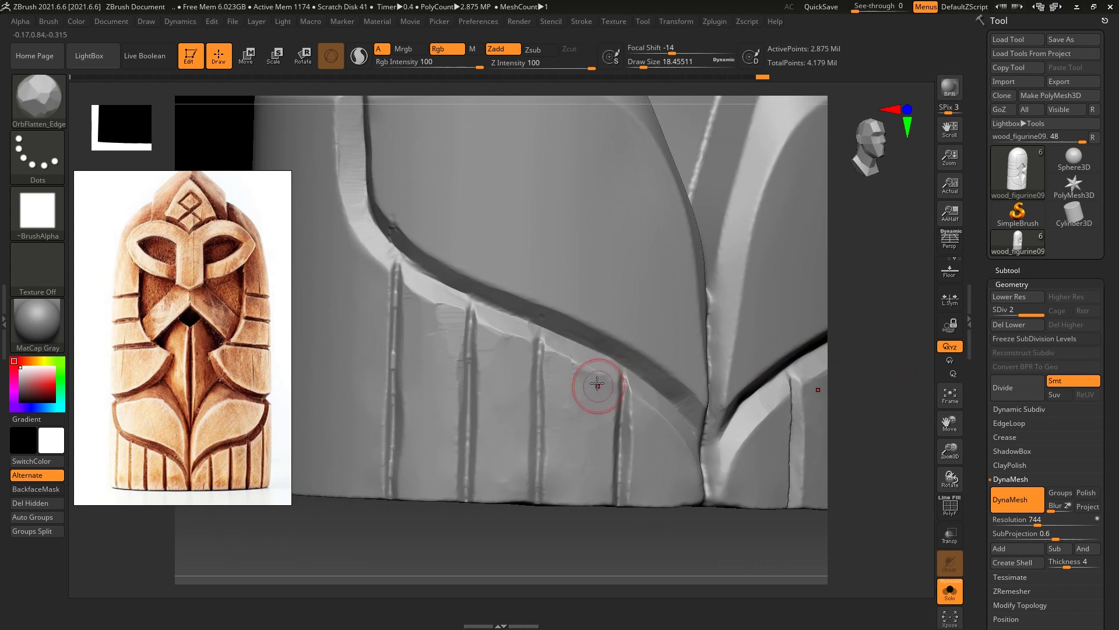
right_drag(607, 395, 752, 358)
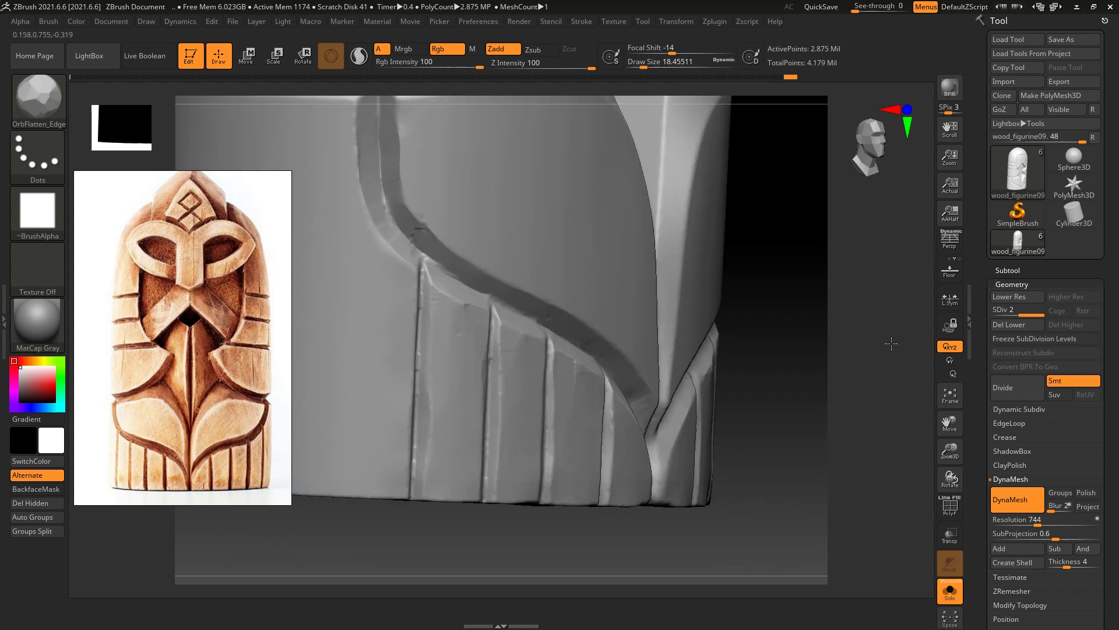
Resize the TrimSmoothBorder brush and orbit to the groove band on the right side
key(s)
key(shift)
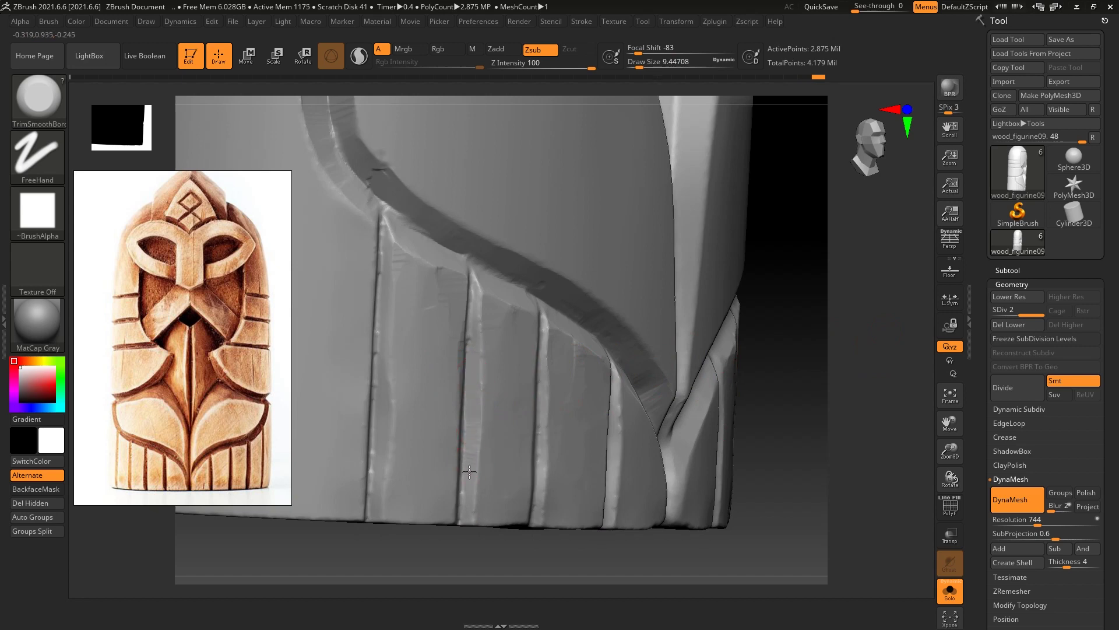
right_drag(466, 526, 437, 407)
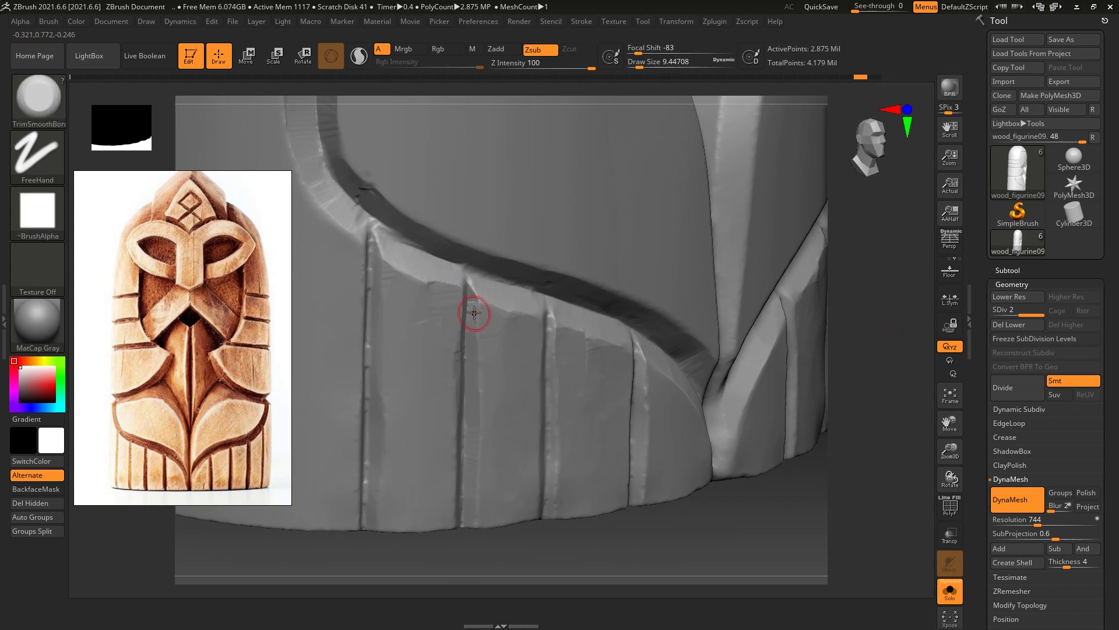
mouse_move(745, 260)
right_down()
mouse_move(879, 312)
mouse_move(801, 272)
right_up()
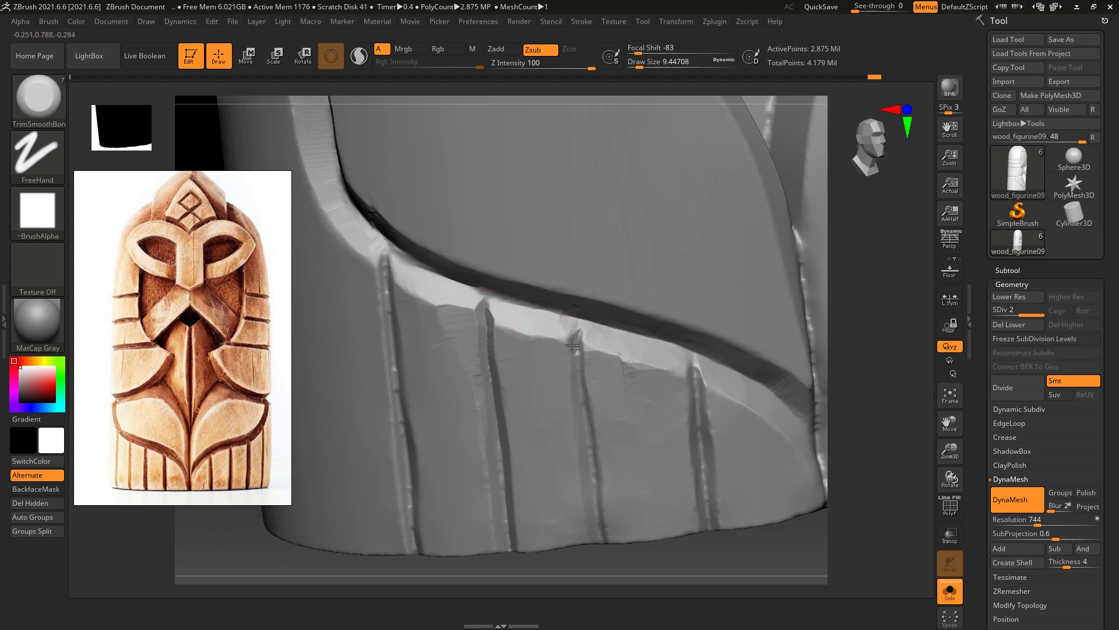
mouse_move(717, 314)
right_down()
mouse_move(880, 323)
mouse_move(600, 347)
right_up()
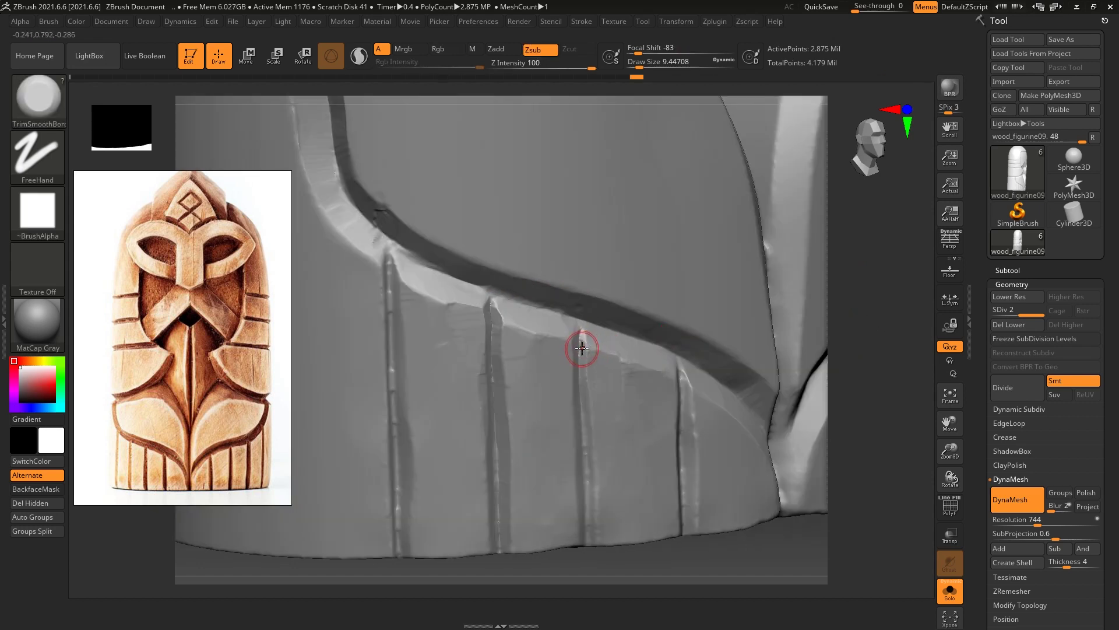
mouse_move(800, 328)
right_down()
mouse_move(862, 312)
mouse_move(873, 334)
mouse_move(857, 330)
mouse_move(879, 290)
mouse_move(863, 309)
right_up()
Enable BackfaceMask and trim the vertical groove and horizontal groove deeper and rougher
click(60, 492)
drag(579, 403, 593, 505)
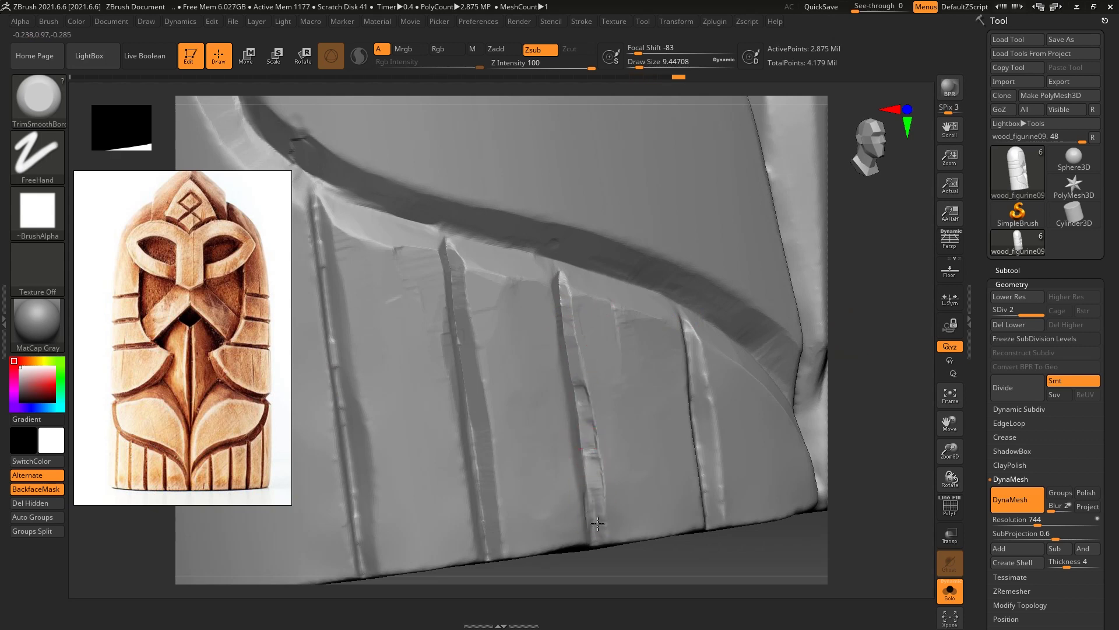
mouse_move(839, 326)
right_down()
mouse_move(862, 287)
mouse_move(859, 369)
mouse_move(488, 408)
right_up()
mouse_move(485, 444)
mouse_down()
mouse_move(584, 458)
mouse_move(609, 449)
mouse_move(614, 459)
mouse_up()
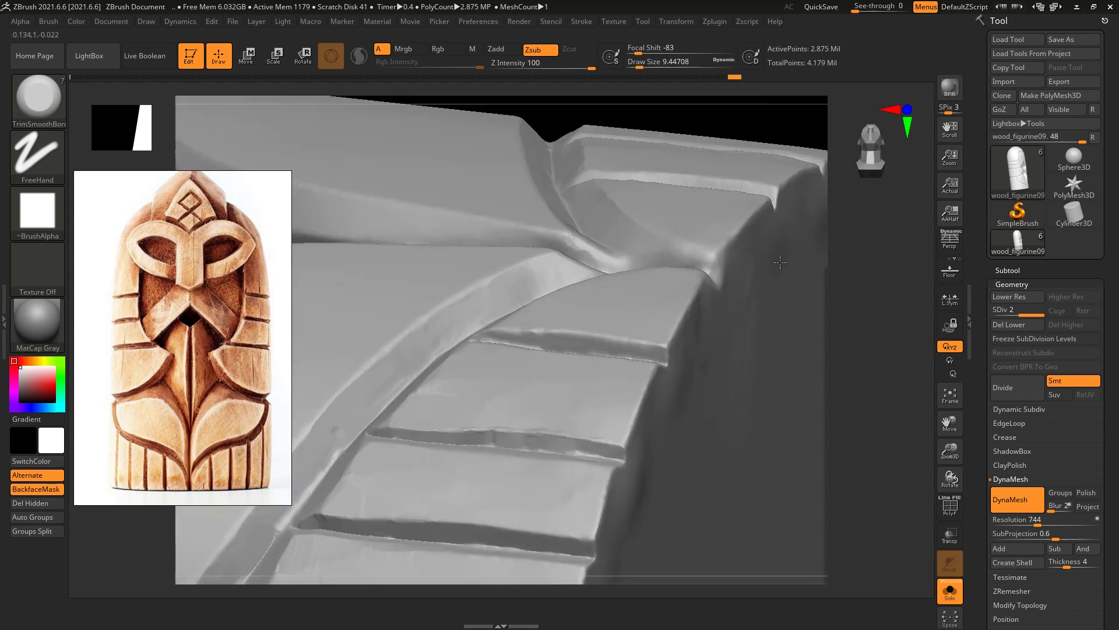
Carve short OrbFlatten_Edge strokes along the groove edge above the vertical ridges
mouse_move(508, 430)
right_down()
mouse_move(854, 296)
mouse_move(762, 381)
right_up()
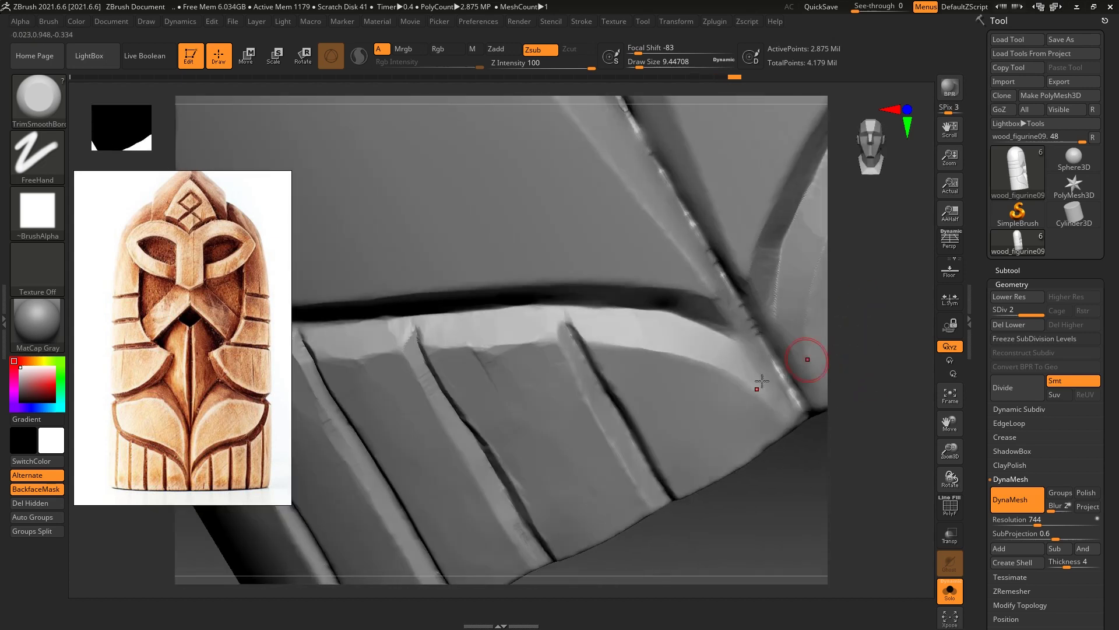
key(shift)
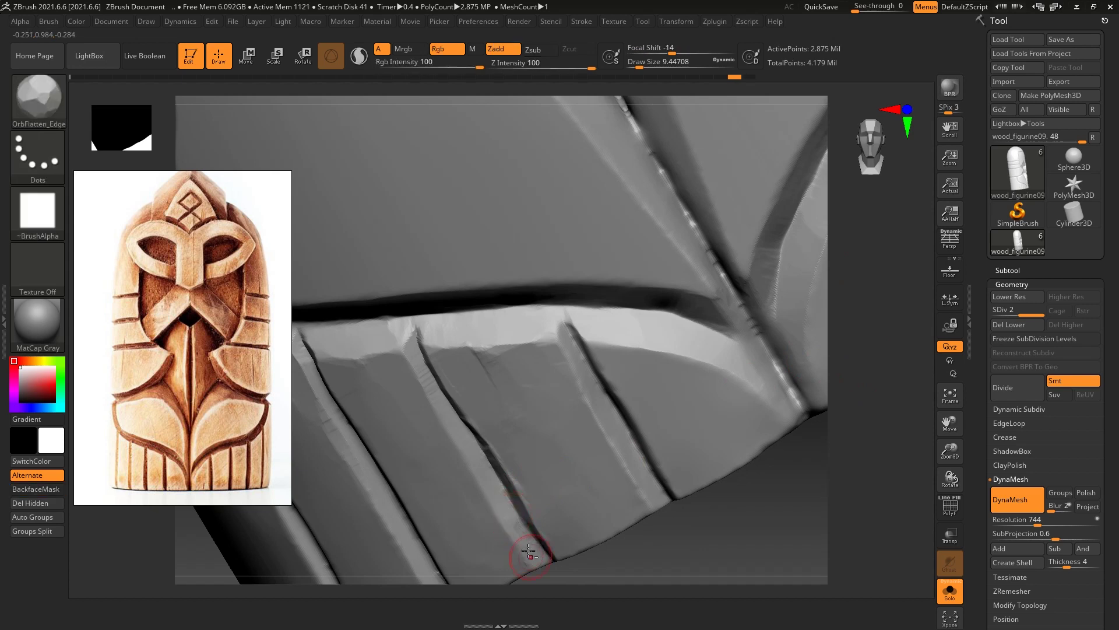
right_drag(533, 553, 428, 354)
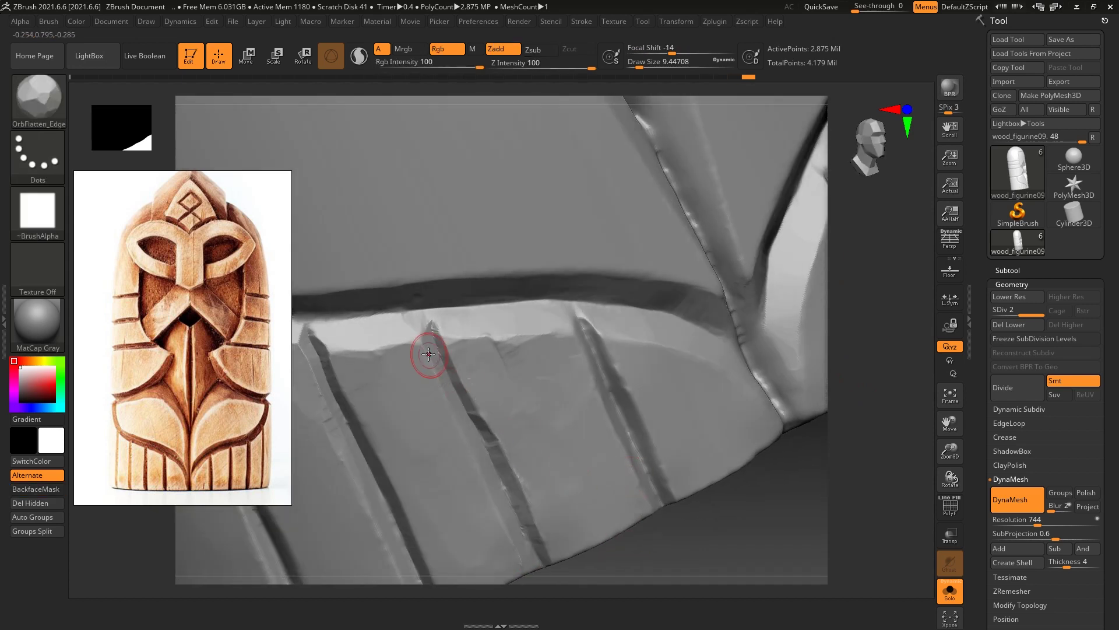
right_drag(840, 362, 679, 337)
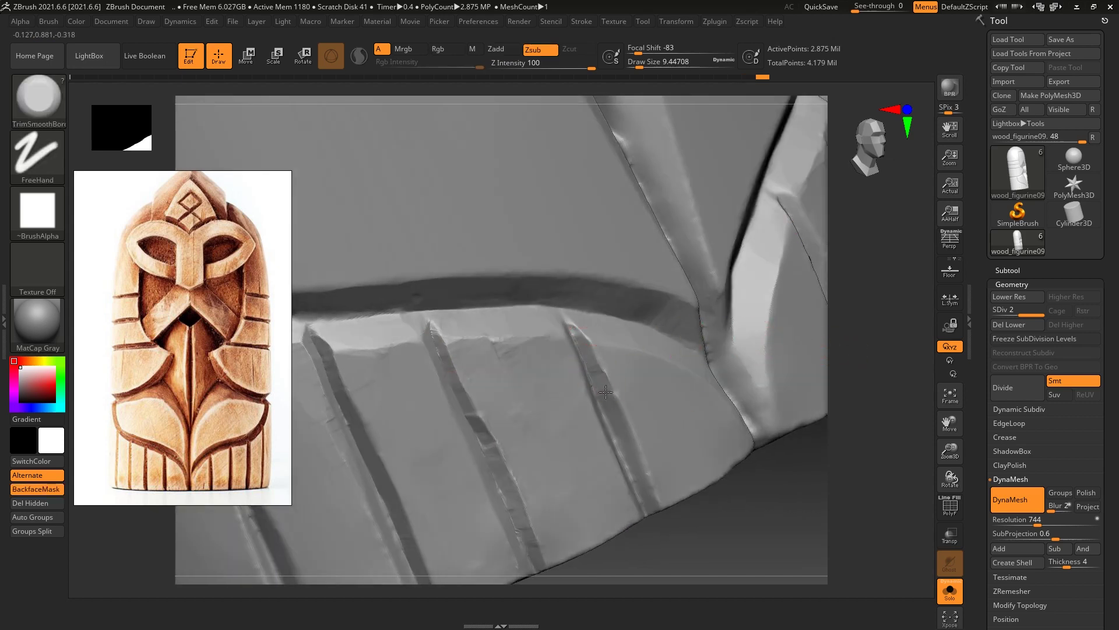
mouse_move(645, 507)
mouse_down()
mouse_move(807, 382)
mouse_move(655, 470)
mouse_move(591, 348)
mouse_up()
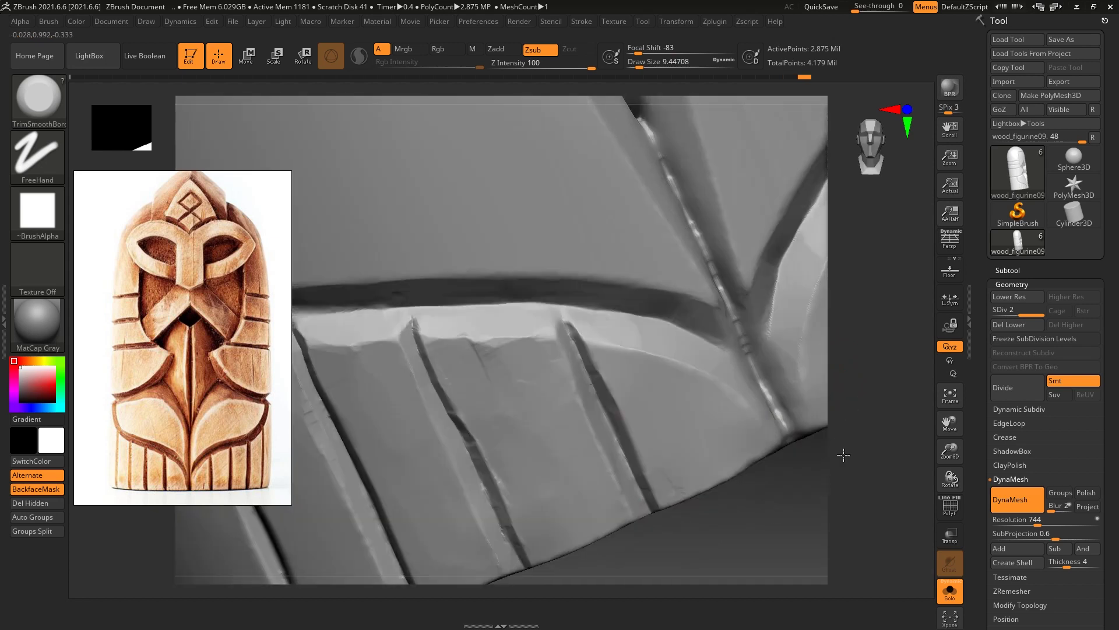
drag(595, 350, 650, 362)
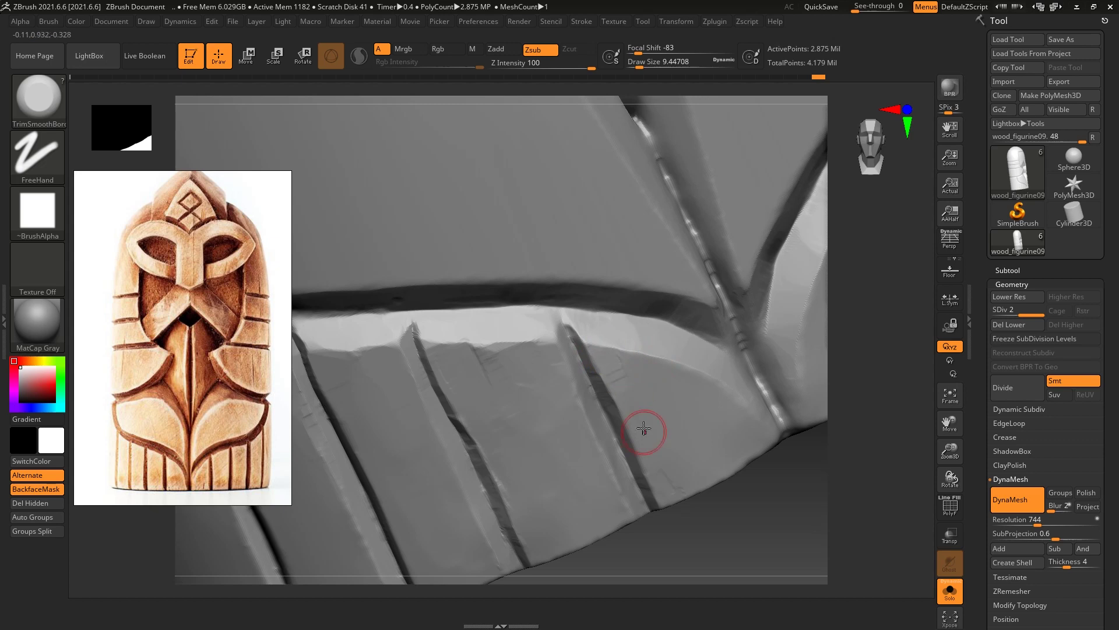
drag(633, 376, 637, 356)
mouse_move(854, 337)
mouse_down()
mouse_move(863, 298)
mouse_move(656, 359)
mouse_up()
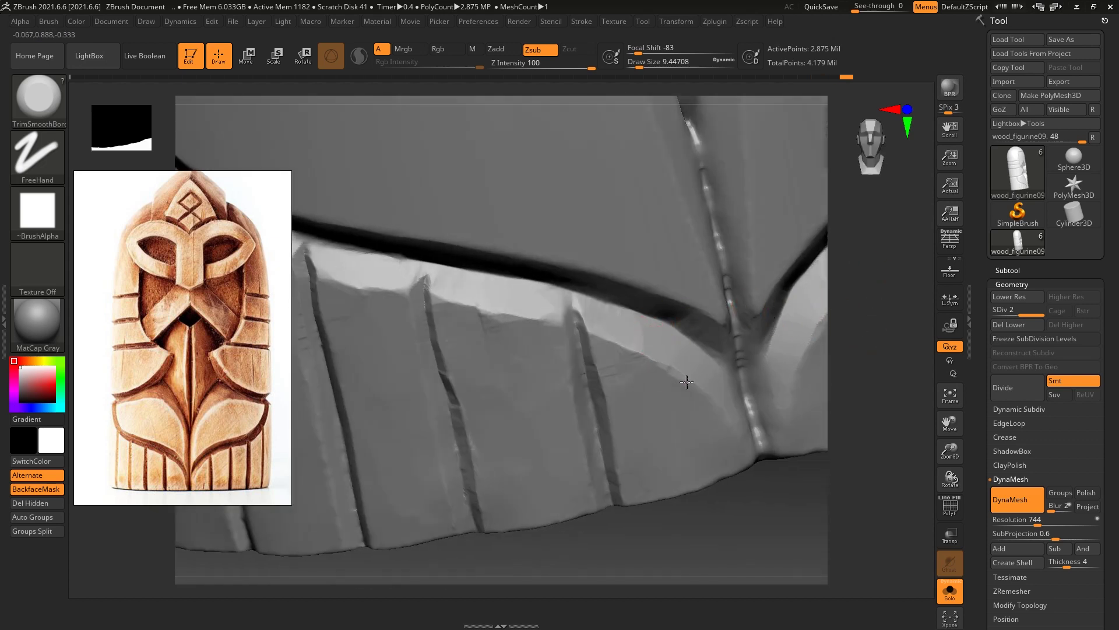
drag(682, 378, 656, 357)
drag(718, 396, 695, 437)
mouse_move(852, 385)
mouse_down()
mouse_move(838, 338)
mouse_move(738, 368)
mouse_up()
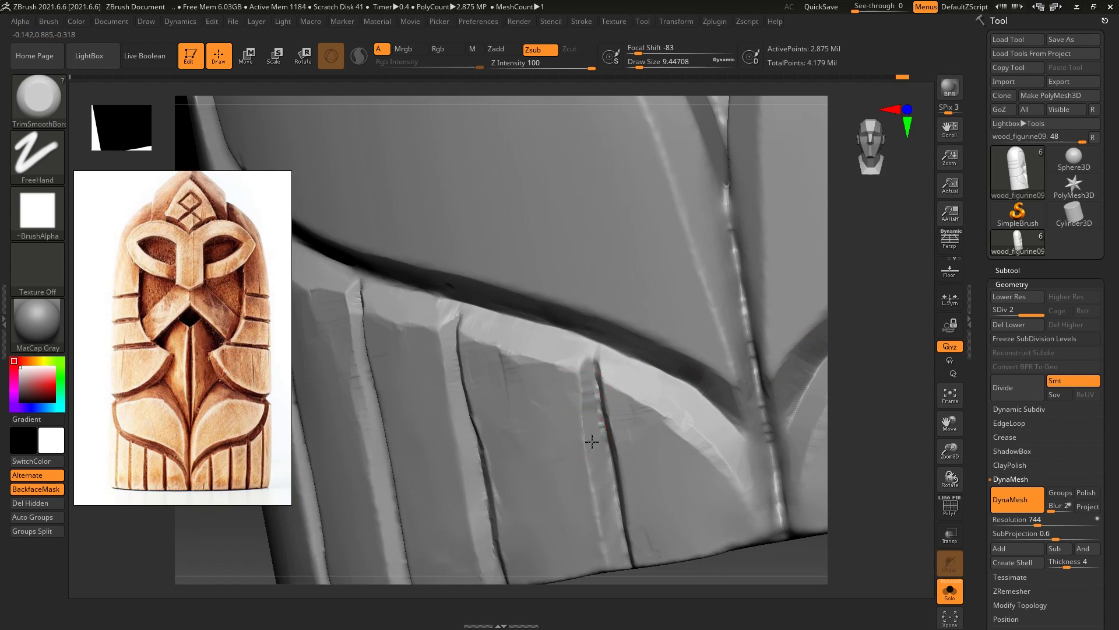
Smooth beside the groove, undo a stroke, then deepen and narrow the groove's top
key(1)
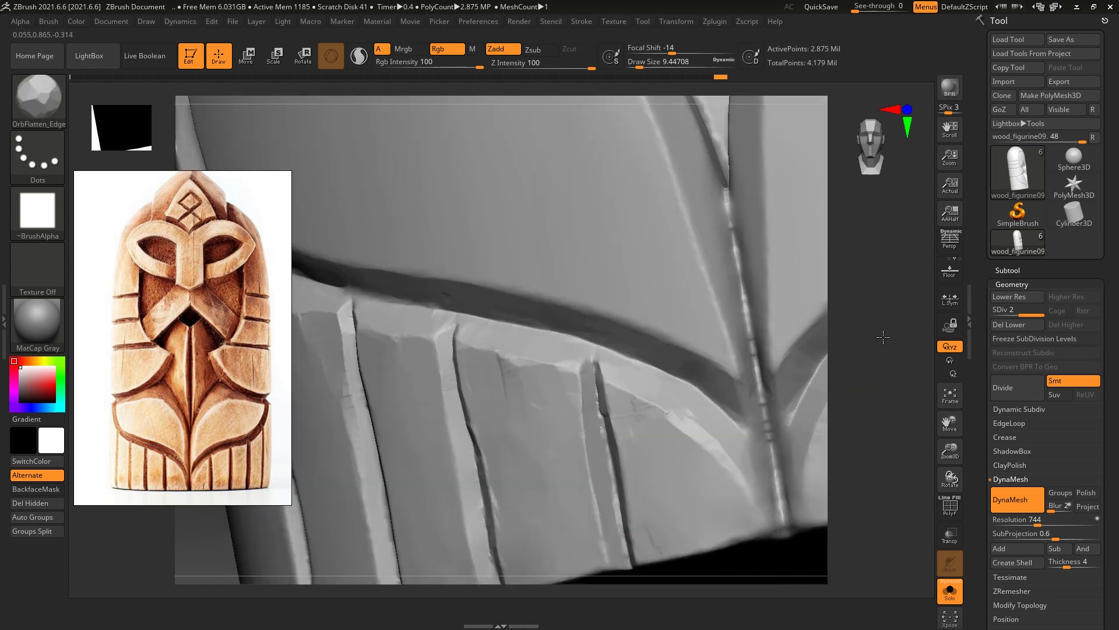
drag(834, 364, 855, 367)
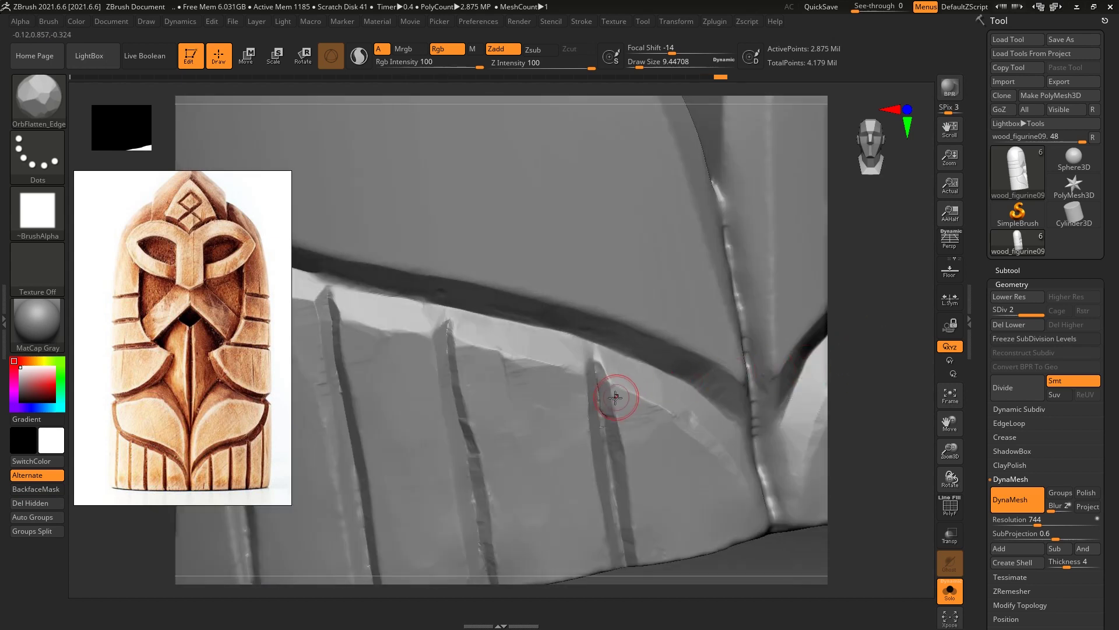
key(shift)
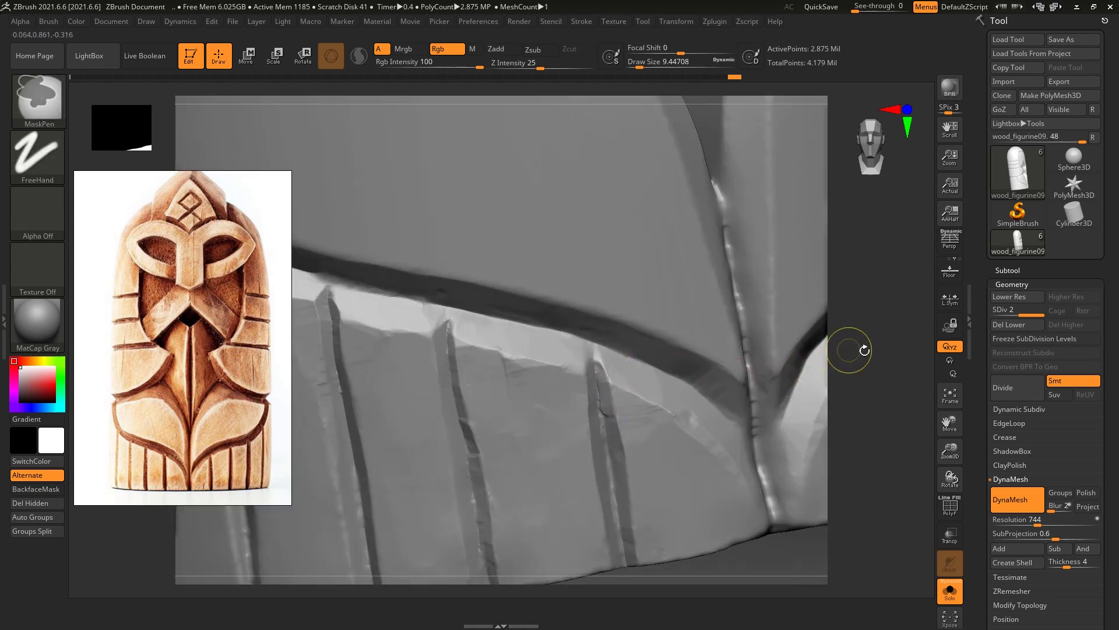
drag(855, 349, 848, 357)
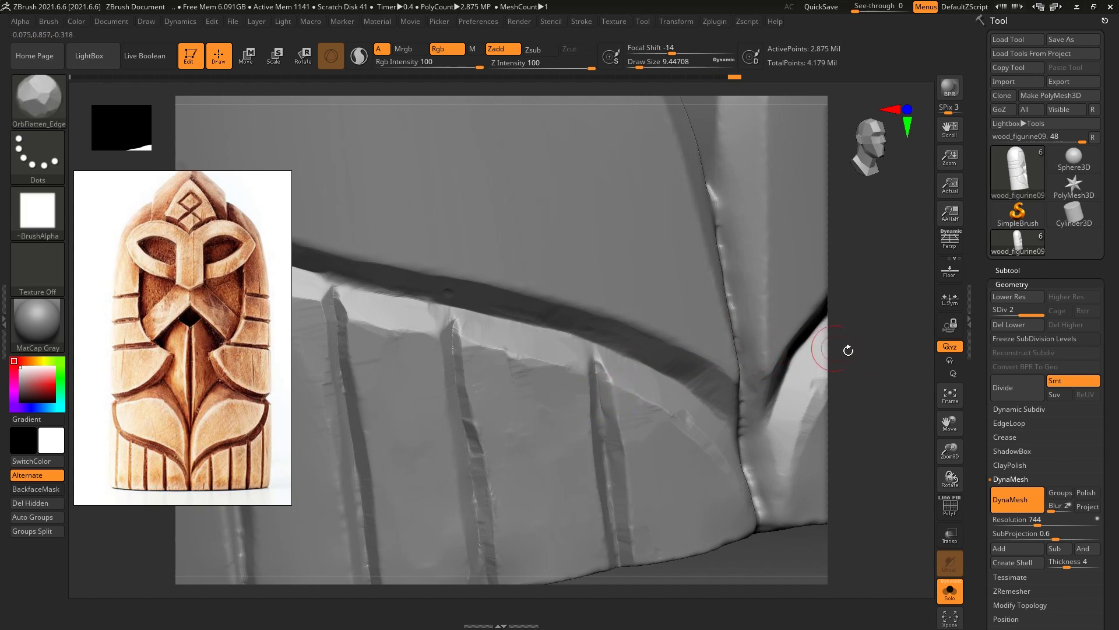
alt+drag(856, 362, 642, 371)
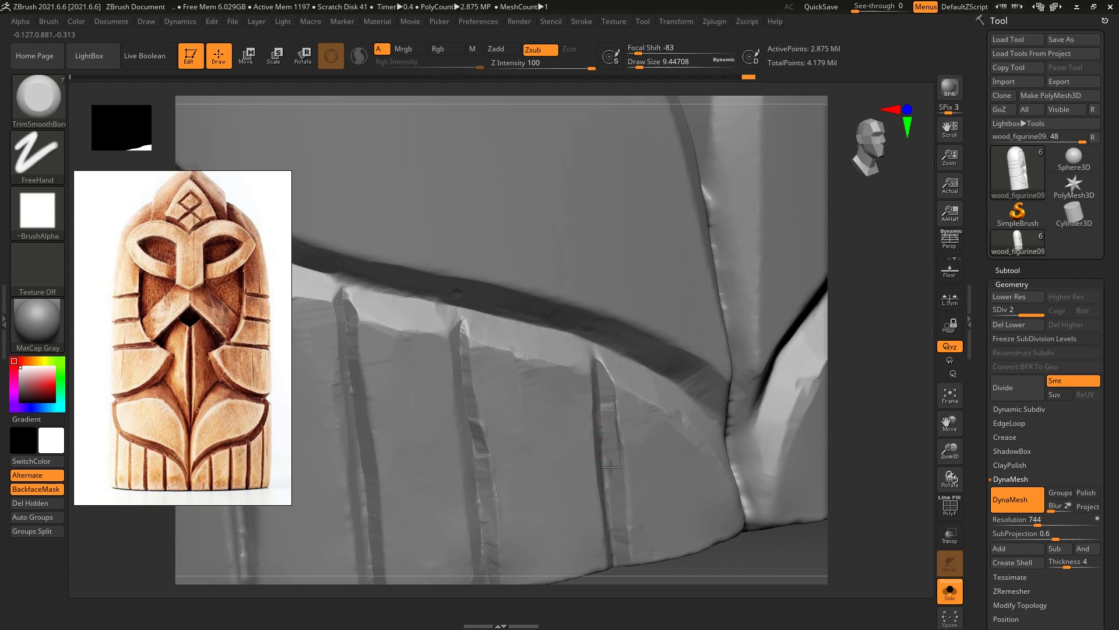
drag(610, 465, 617, 487)
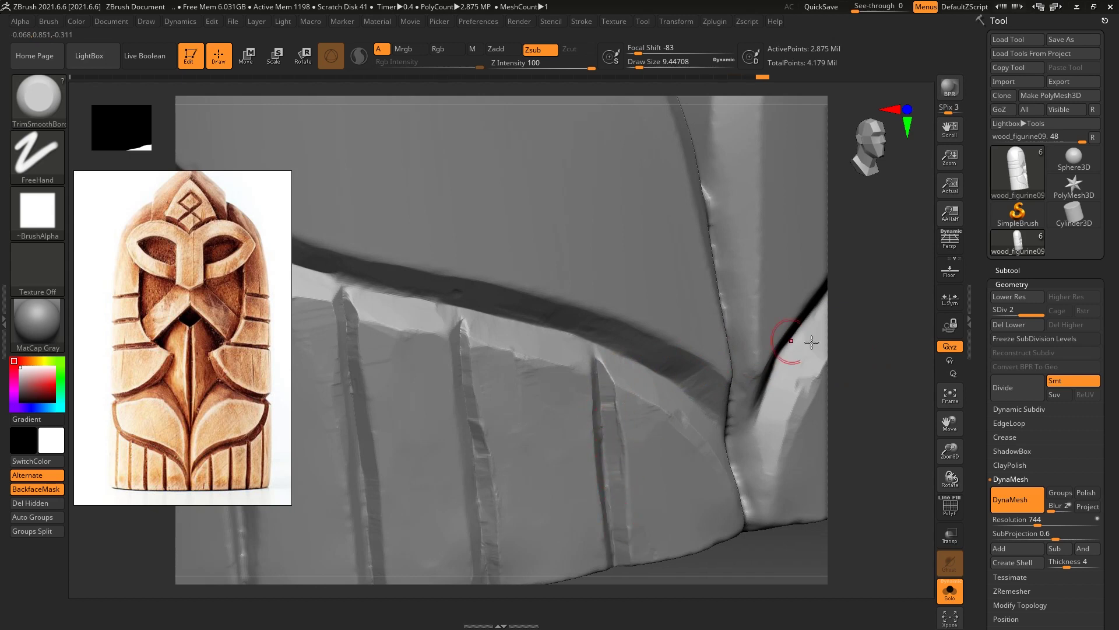
drag(840, 344, 889, 330)
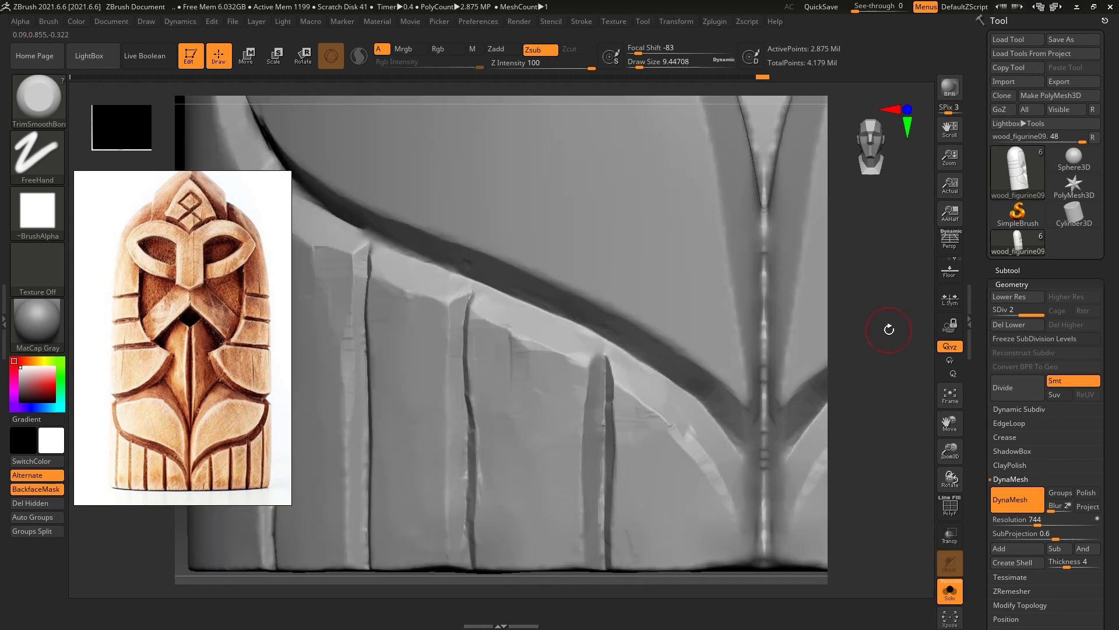
key(ctrl+z)
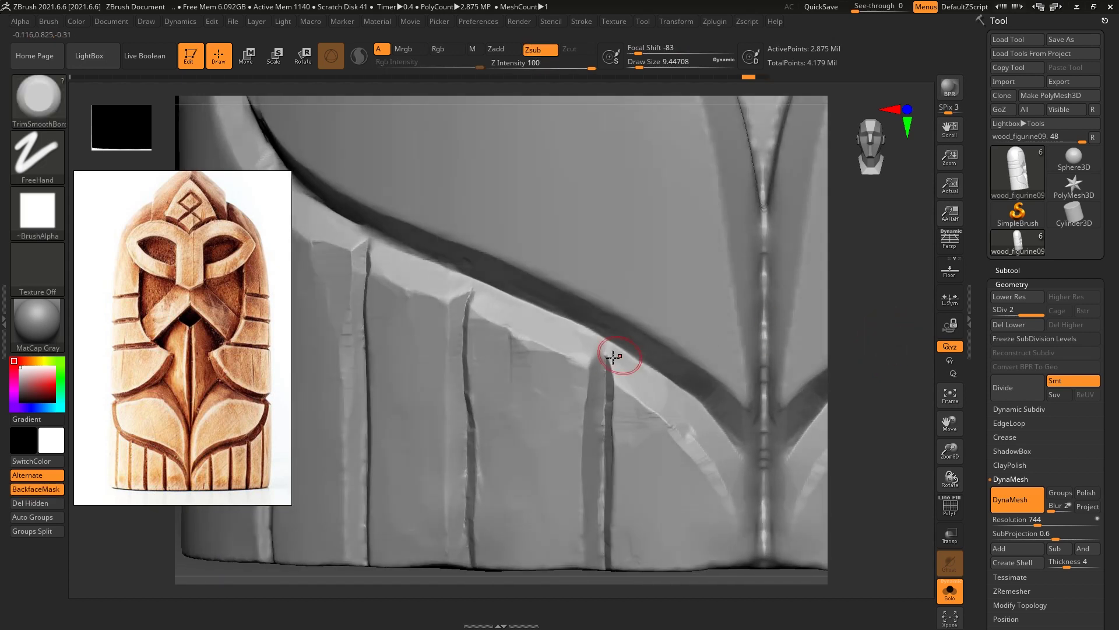
drag(600, 361, 604, 379)
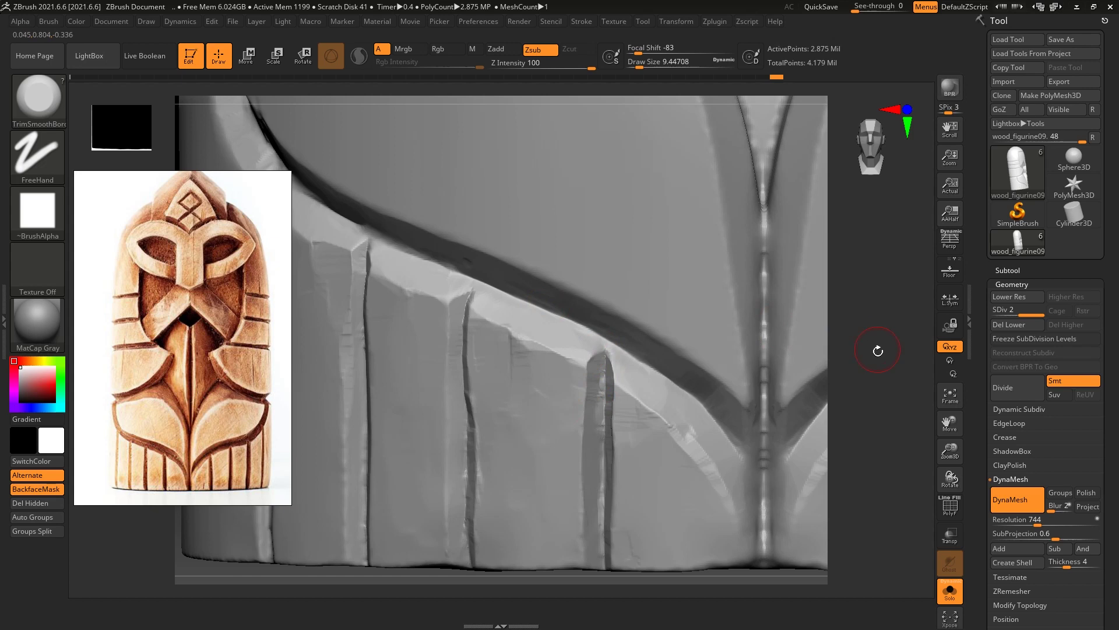
drag(875, 346, 585, 347)
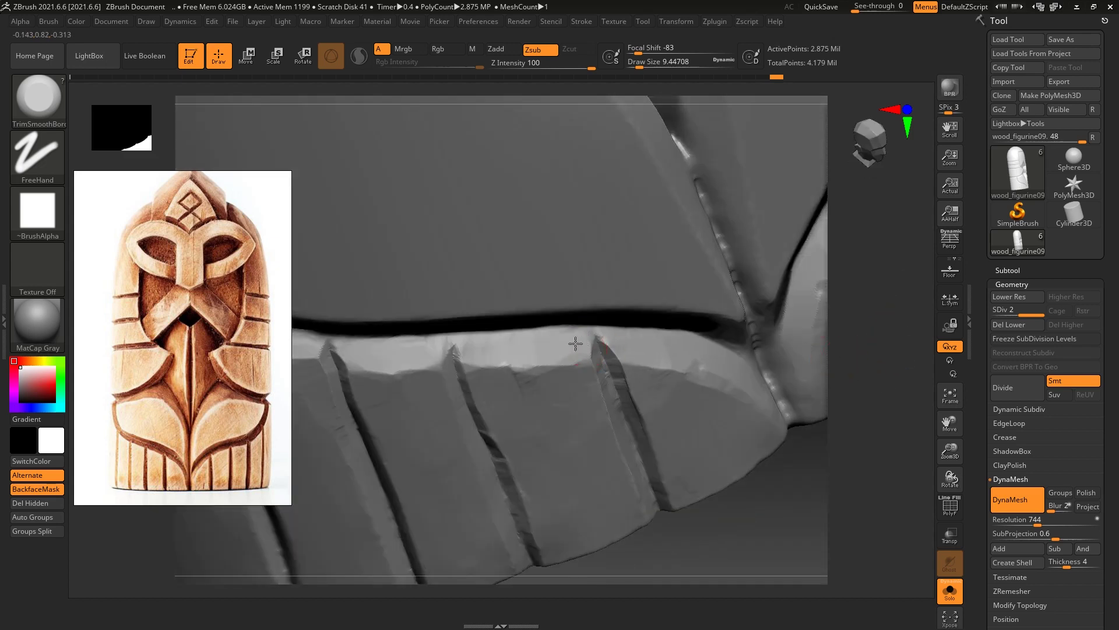
click(573, 339)
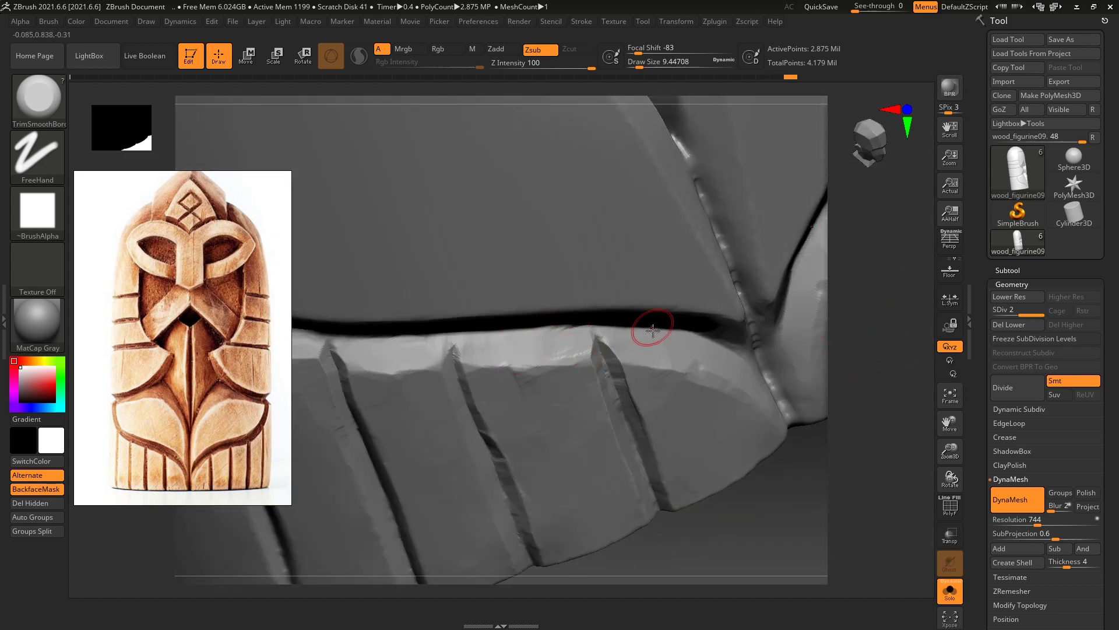
drag(815, 245, 855, 299)
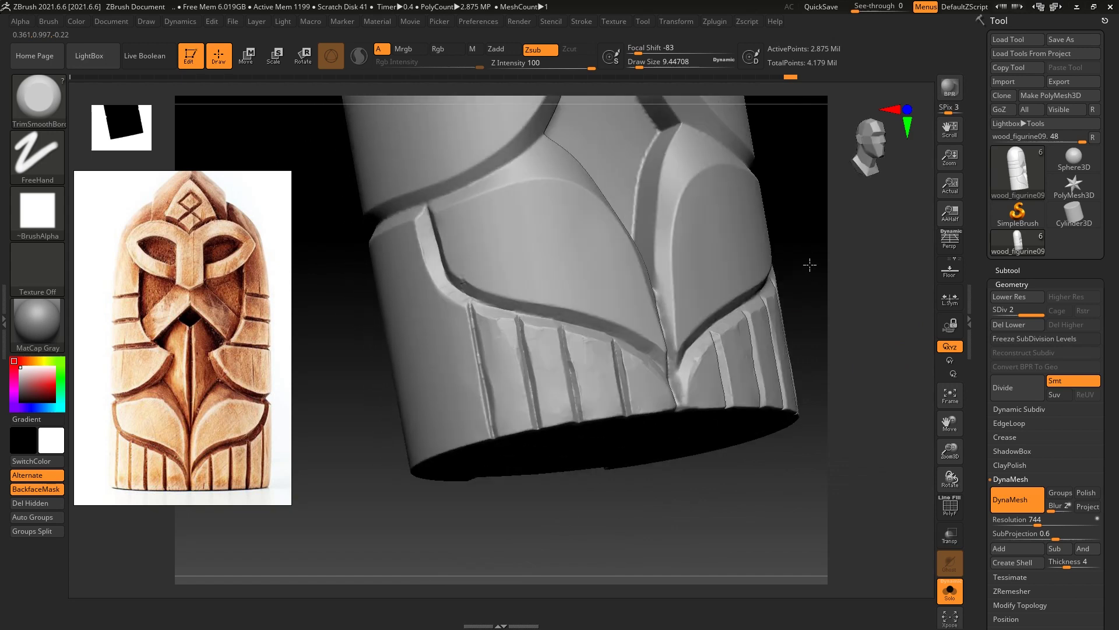
Orbit to the lower panel's grooves and adjust the smoothing brush's Draw Size
mouse_move(844, 327)
mouse_down()
mouse_move(561, 415)
mouse_move(559, 399)
mouse_up()
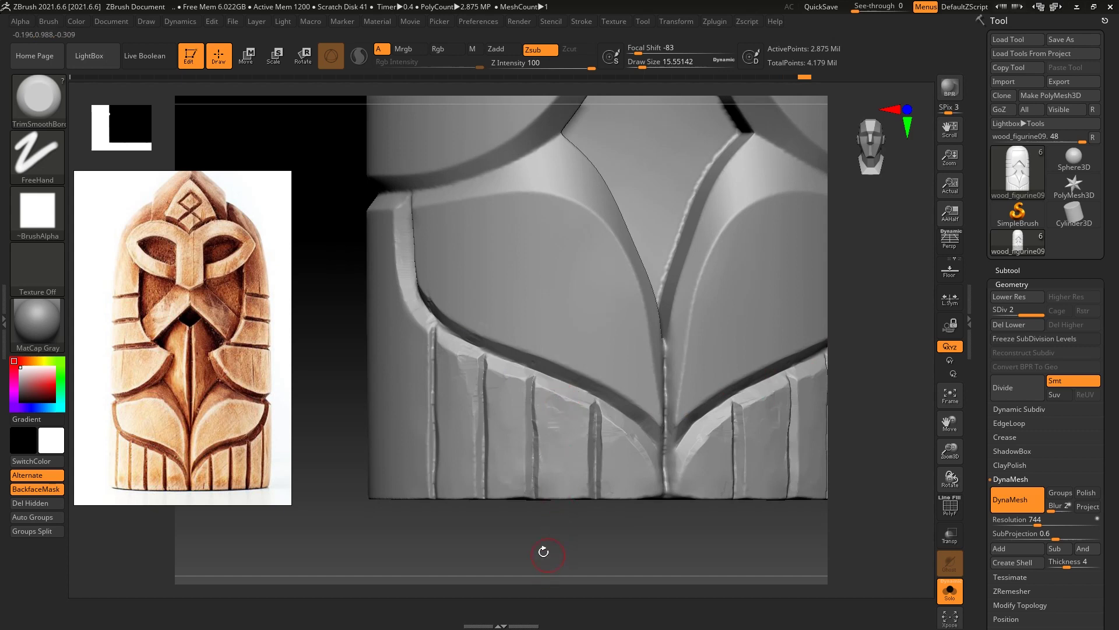
drag(545, 548, 602, 441)
drag(596, 527, 567, 447)
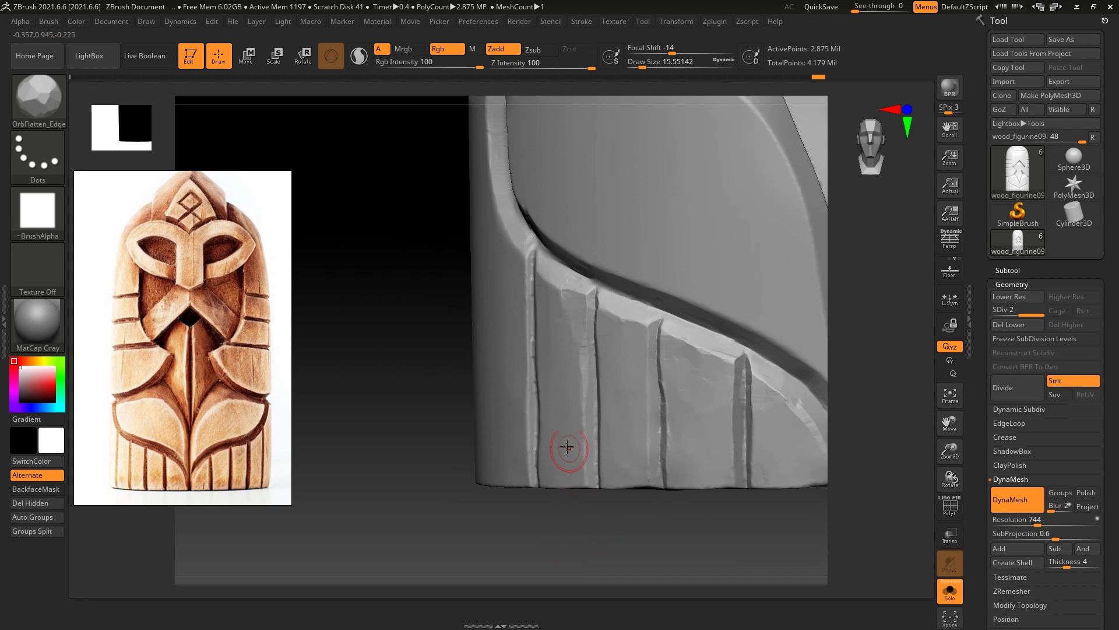
key(shift)
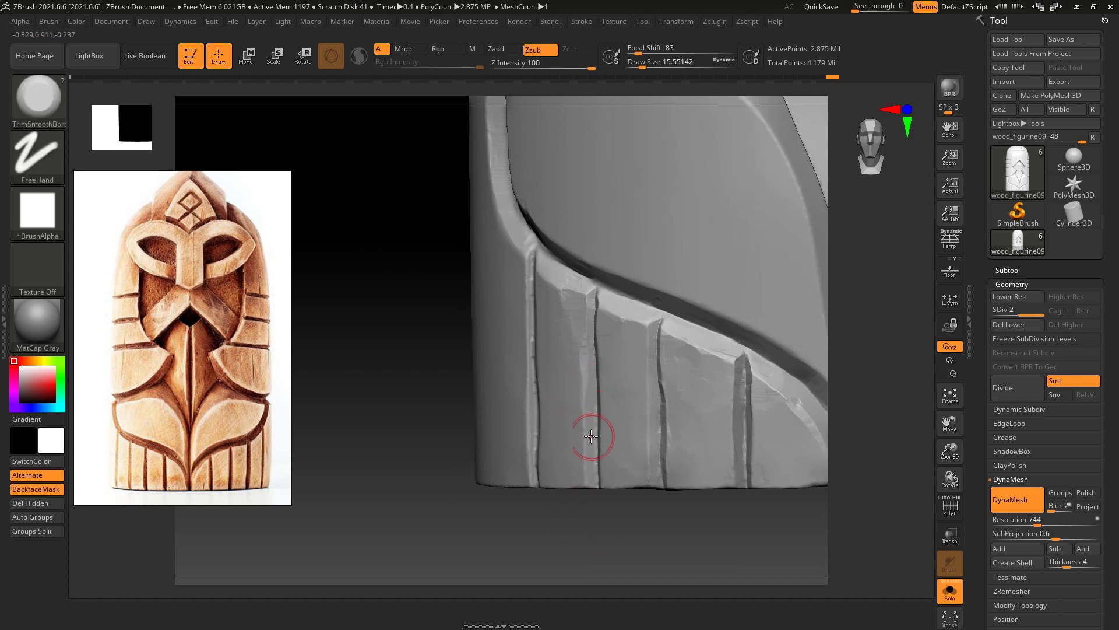
mouse_move(580, 529)
mouse_down()
mouse_move(607, 529)
mouse_move(607, 540)
mouse_move(569, 515)
mouse_up()
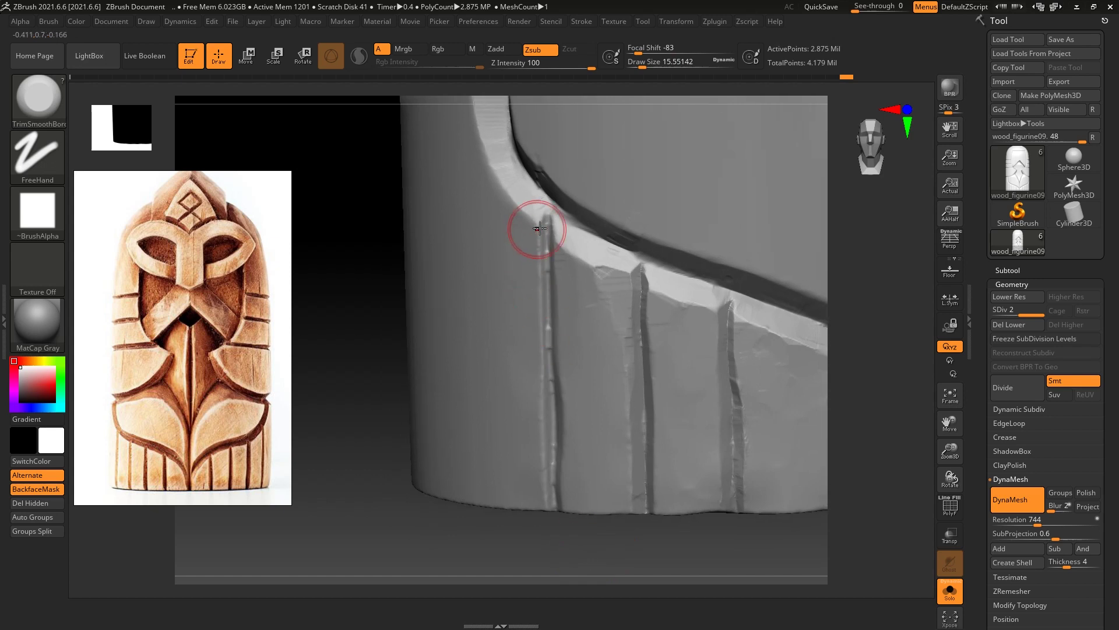
key(bracketleft)
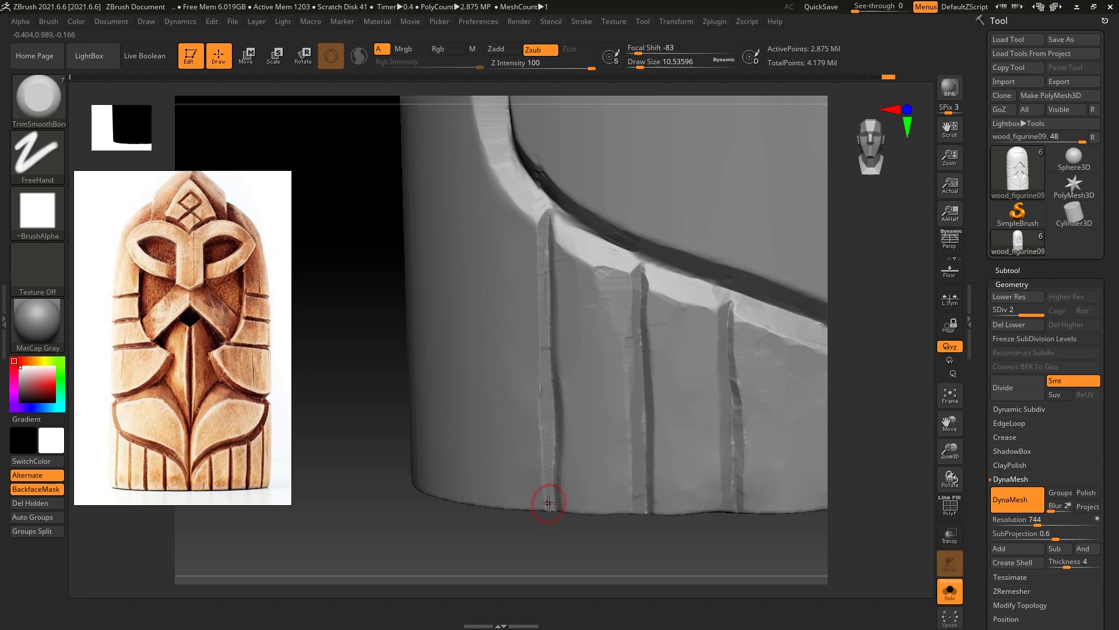
right_drag(549, 504, 545, 407)
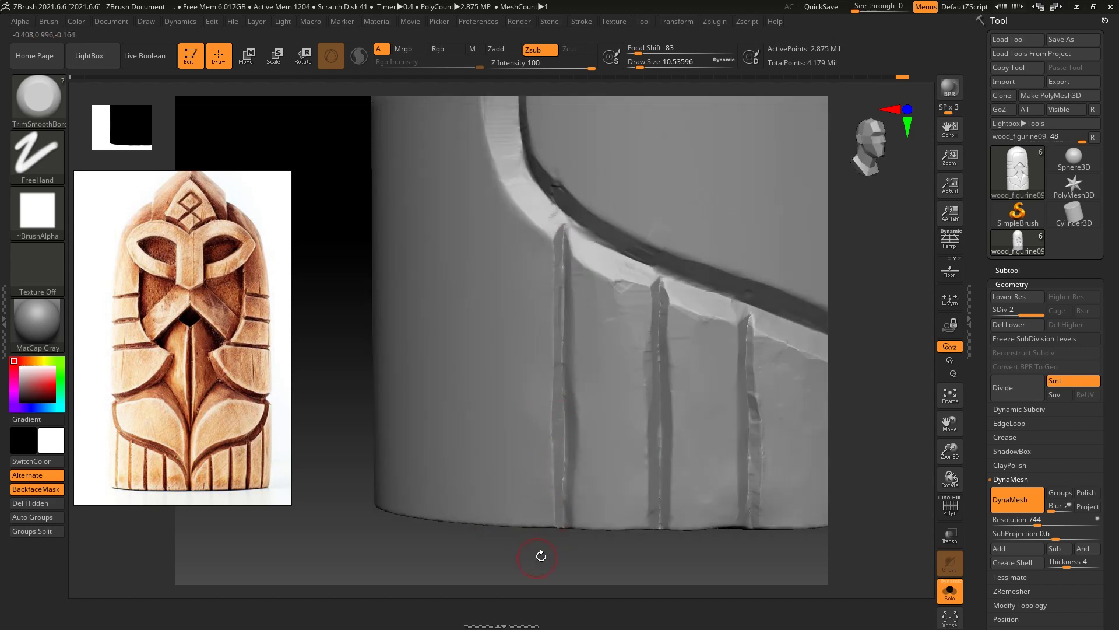
drag(538, 557, 565, 283)
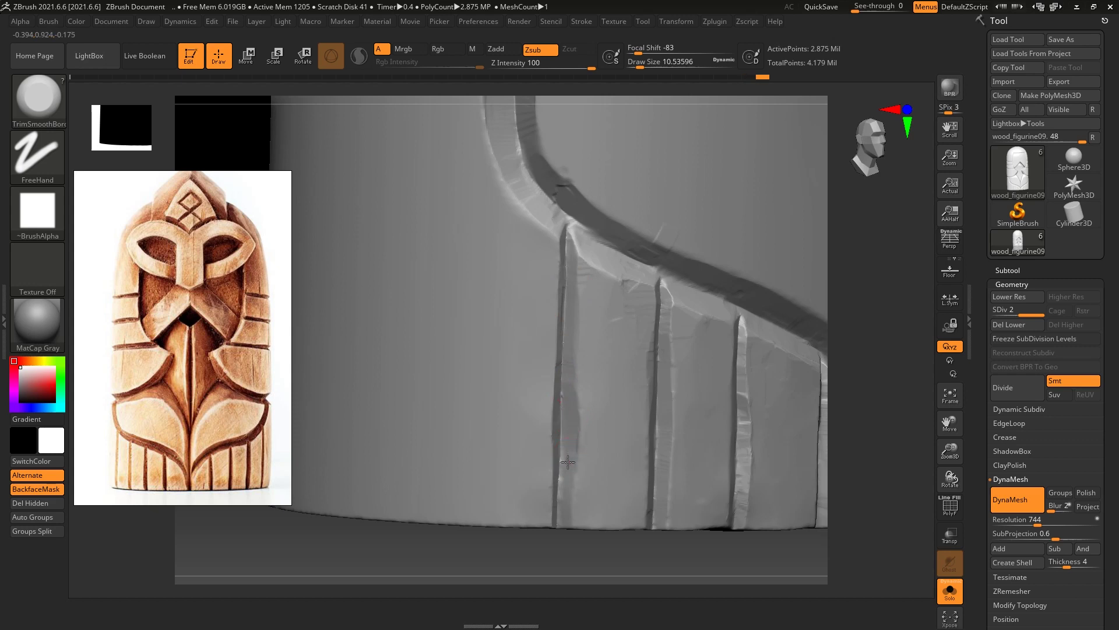
right_drag(562, 488, 595, 370)
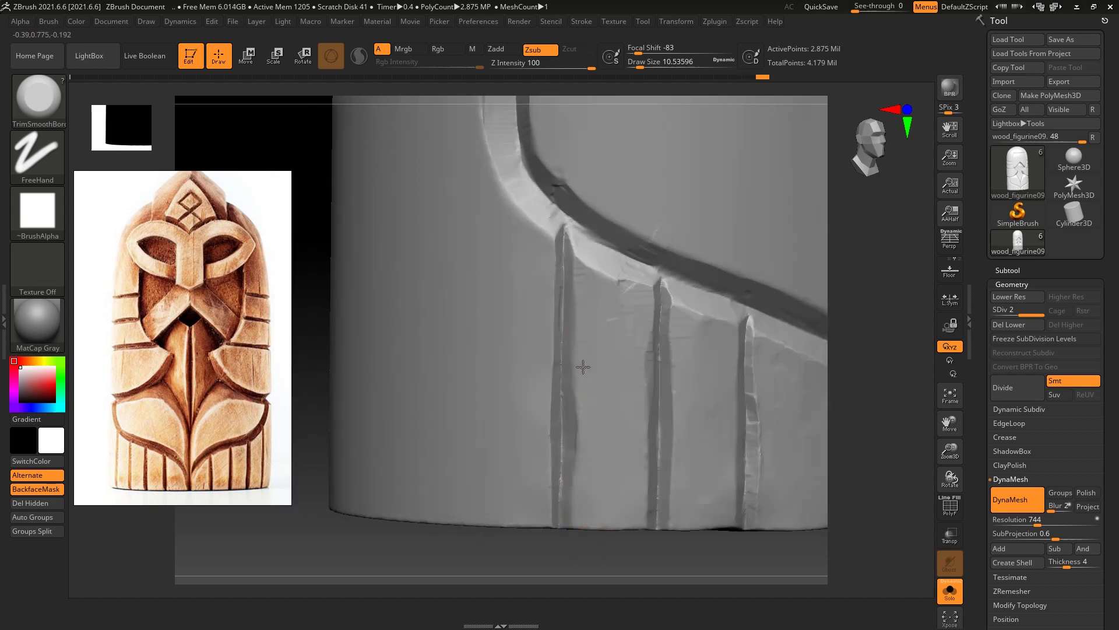
key(bracketright)
Refine the leftmost vertical groove, then flatten the groove edge with OrbFlatten_Edge
drag(592, 467, 583, 502)
mouse_move(592, 541)
mouse_down()
mouse_move(877, 313)
mouse_move(680, 317)
mouse_move(670, 299)
mouse_up()
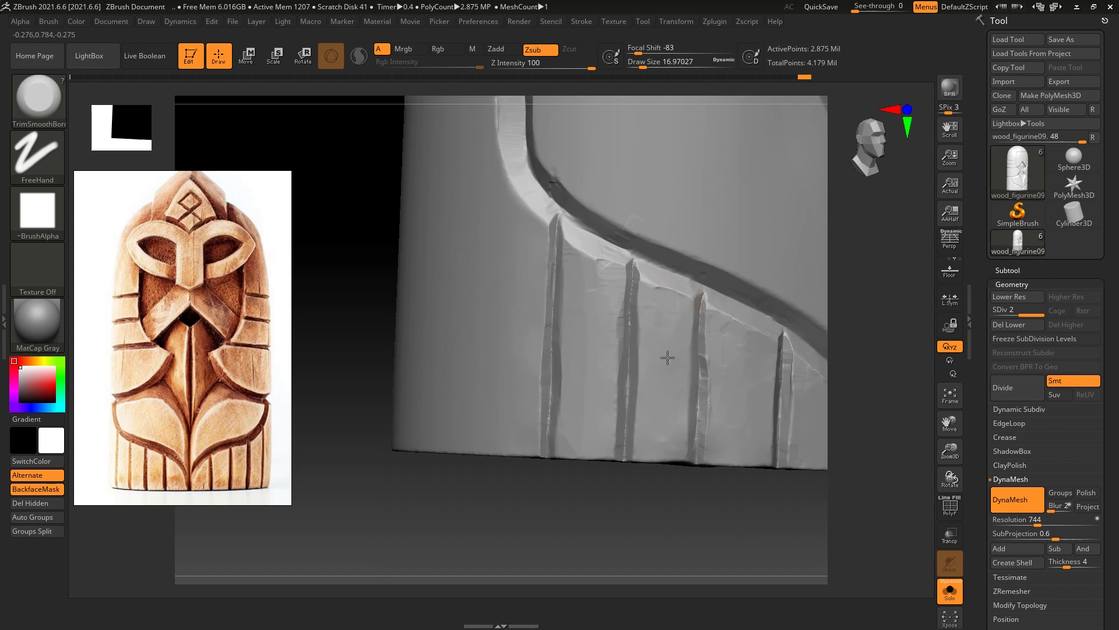
mouse_move(818, 302)
mouse_down()
mouse_move(868, 298)
mouse_move(700, 258)
mouse_move(679, 325)
mouse_up()
key(b)
key(o)
key(f)
mouse_move(875, 320)
mouse_down()
mouse_move(814, 324)
mouse_move(862, 320)
mouse_move(854, 293)
mouse_move(877, 311)
mouse_up()
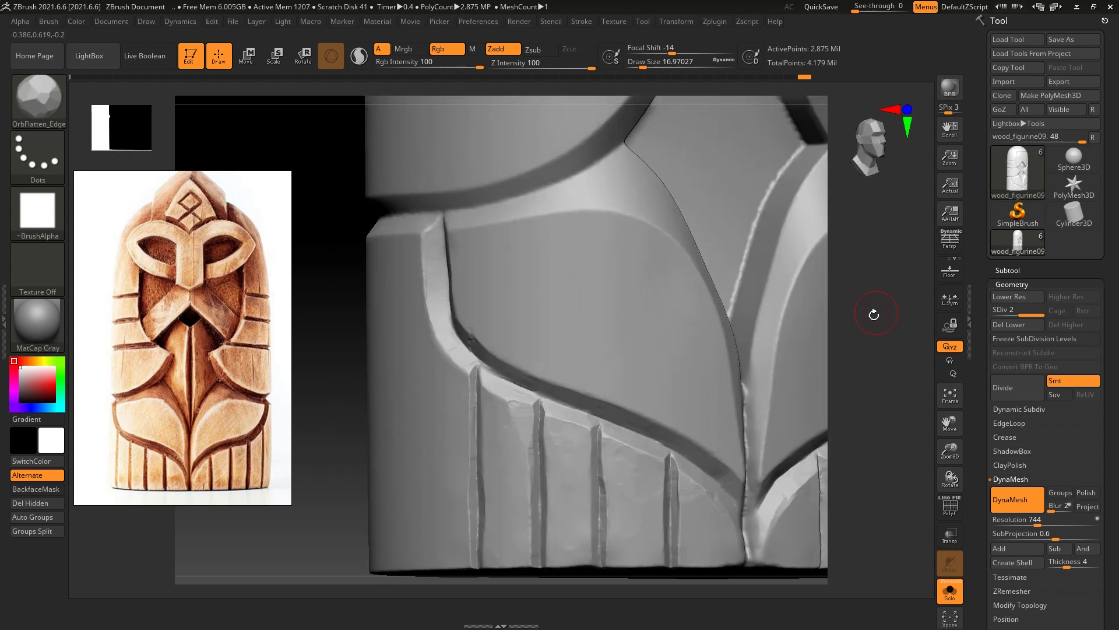
Smooth and flatten the groove wall near the upper carved curve
drag(844, 363, 787, 359)
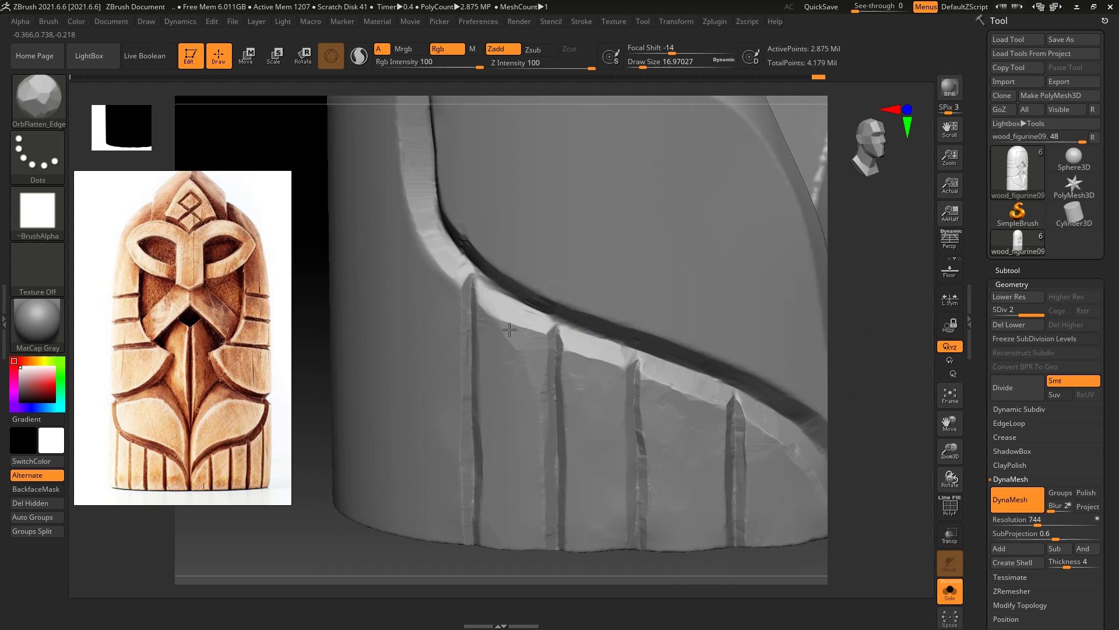
mouse_move(840, 322)
mouse_down()
mouse_move(904, 320)
mouse_move(600, 374)
mouse_up()
mouse_move(878, 365)
mouse_down()
mouse_move(897, 340)
mouse_move(499, 253)
mouse_up()
key(shift)
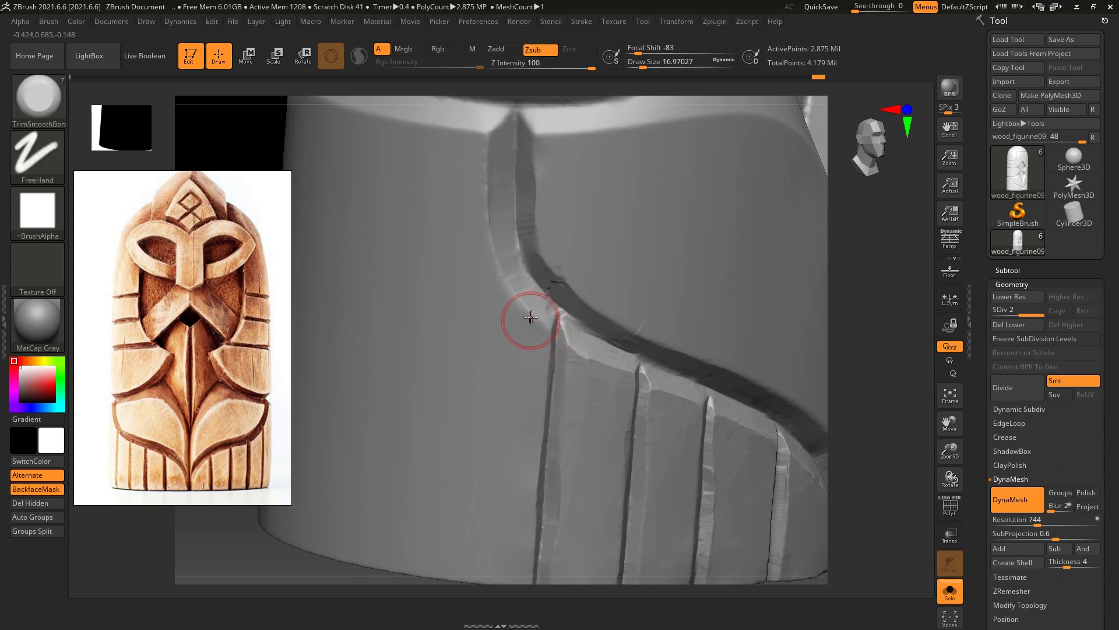
key(s)
mouse_move(533, 317)
shift+mouse_down()
mouse_move(513, 325)
mouse_move(527, 317)
shift+mouse_up()
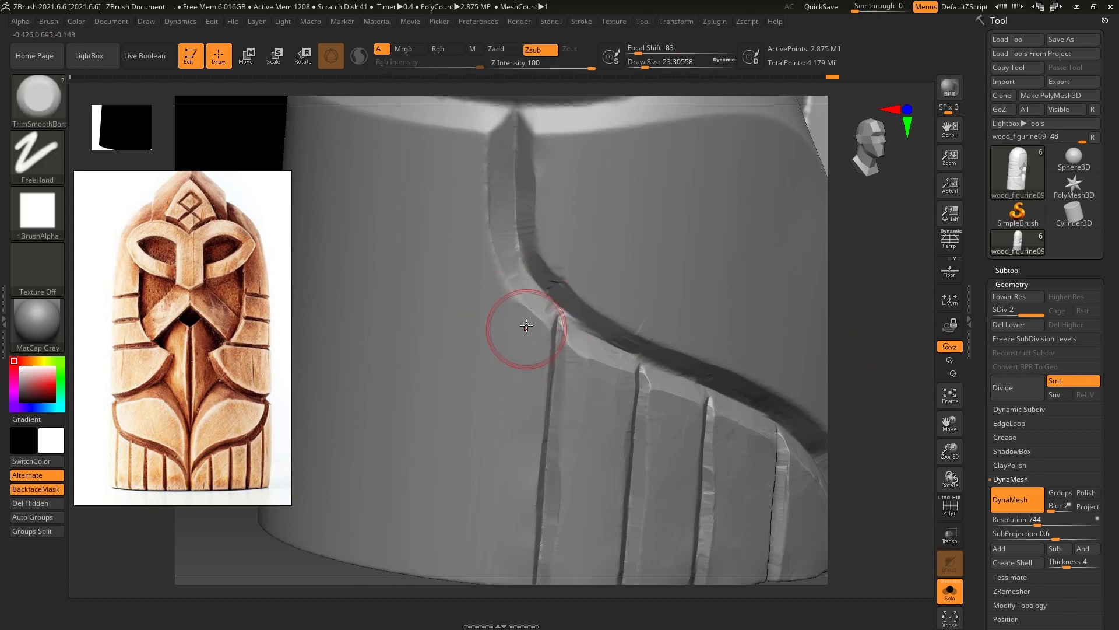
key(shift)
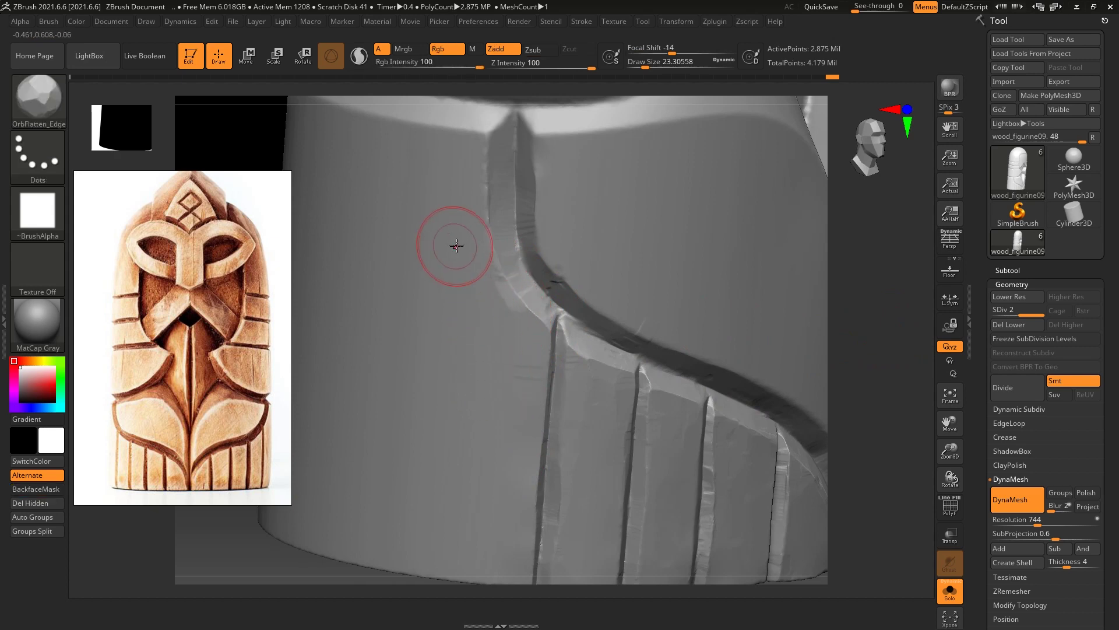
drag(475, 233, 487, 257)
Reduce OrbFlatten_Edge draw size to 16.97 and orbit to check the band's curve
drag(899, 295, 475, 362)
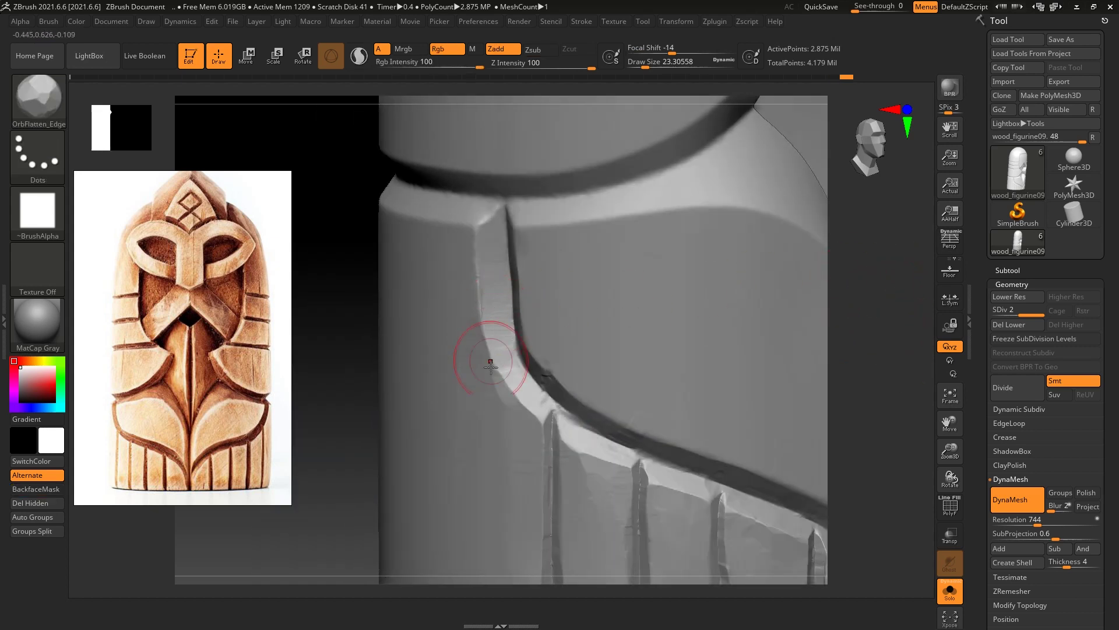
drag(850, 305, 837, 282)
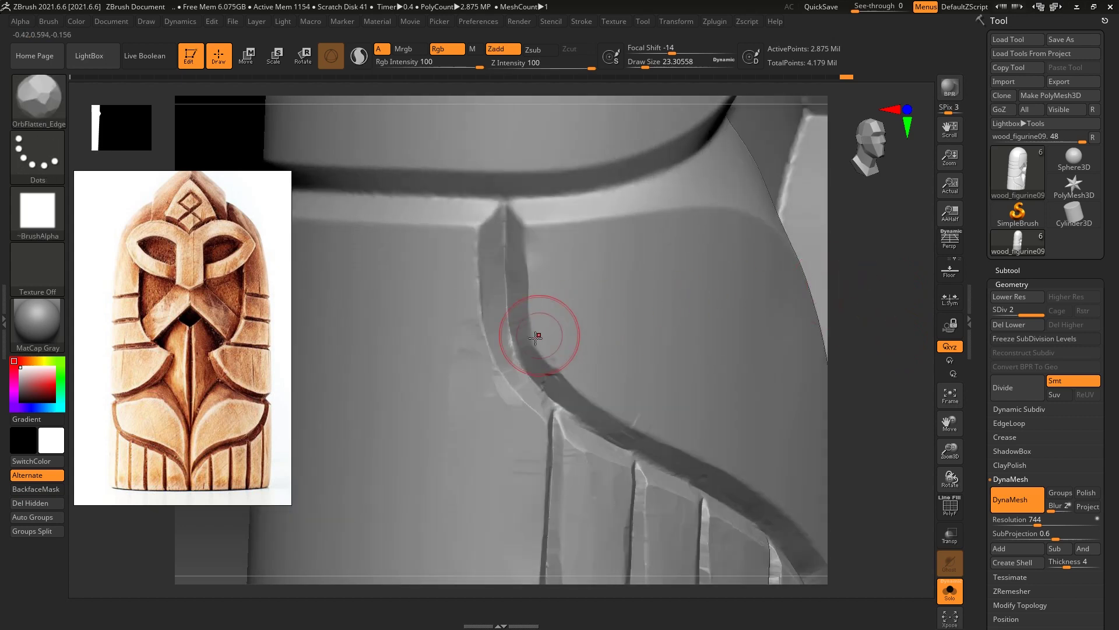
key(s)
drag(529, 332, 528, 341)
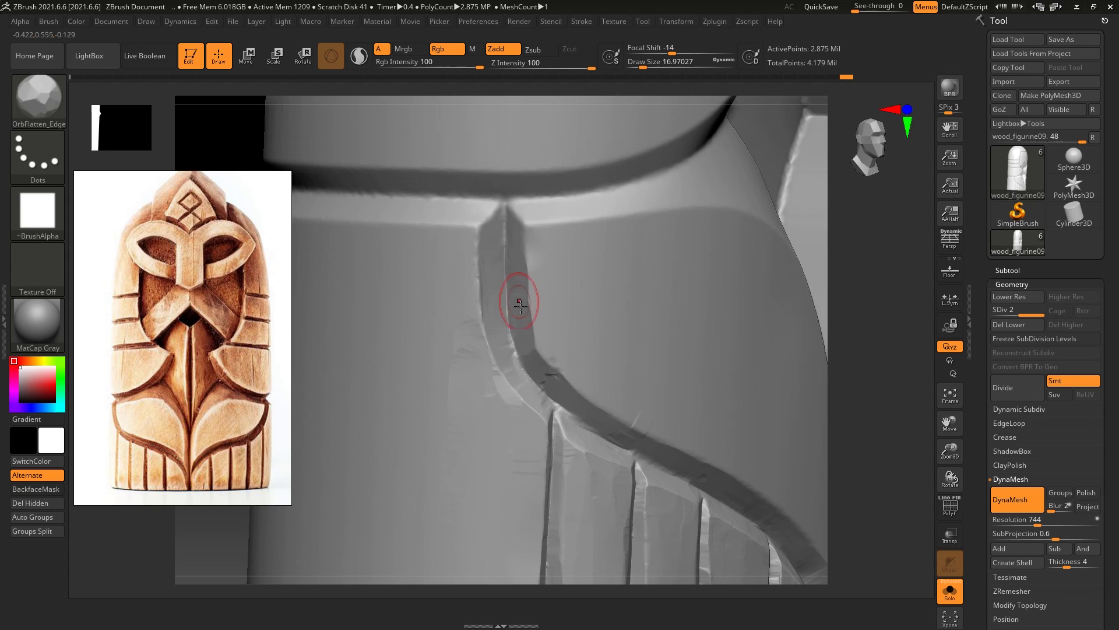
drag(862, 270, 744, 269)
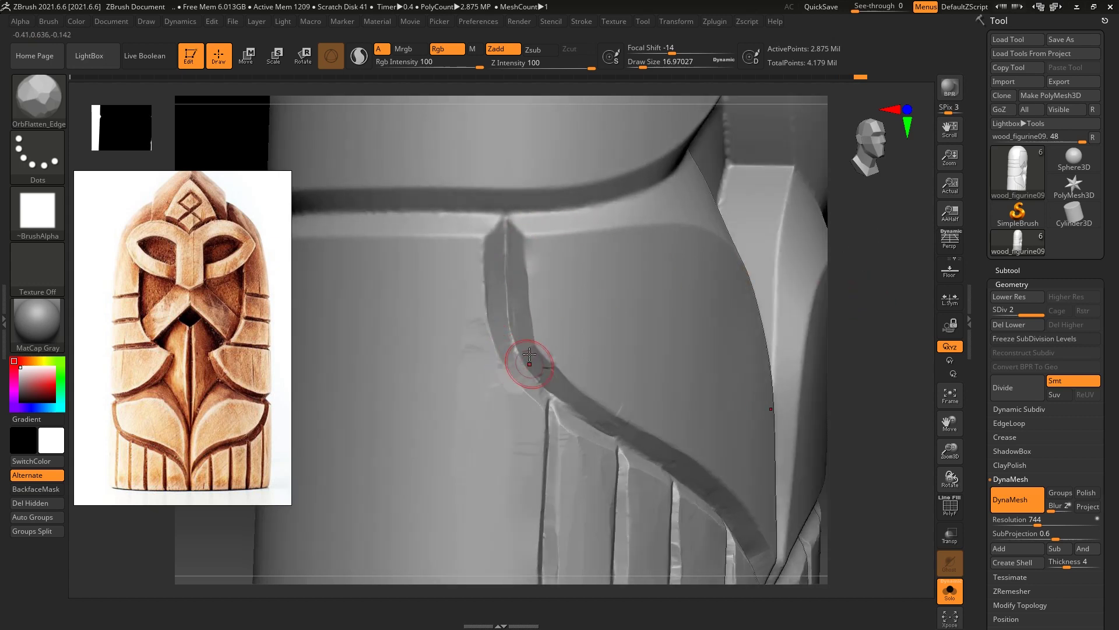
drag(787, 300, 514, 325)
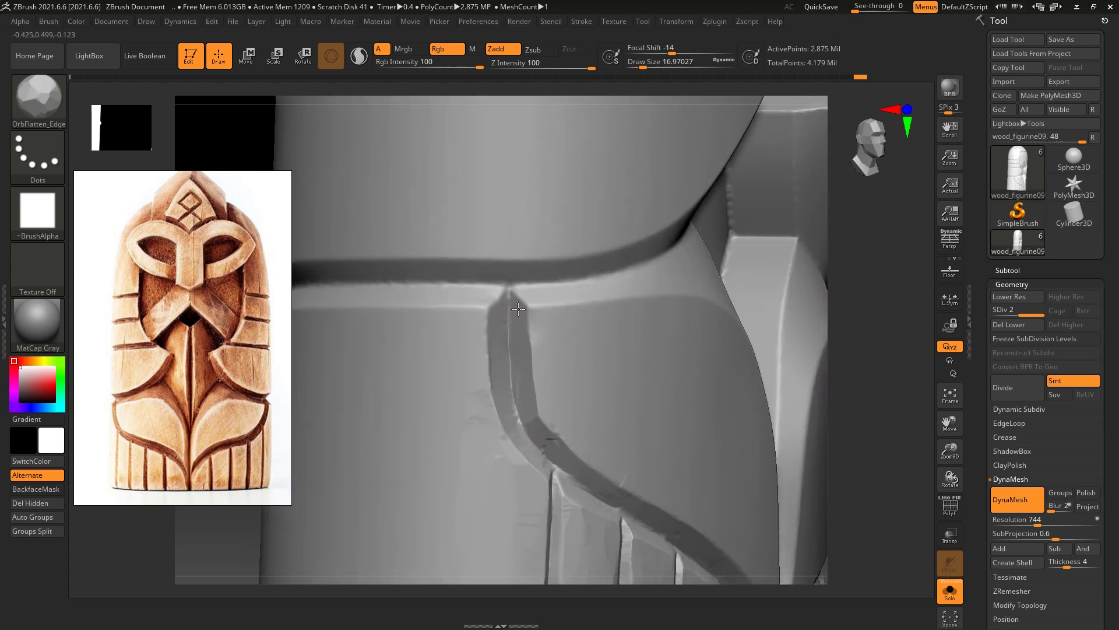
drag(874, 307, 669, 299)
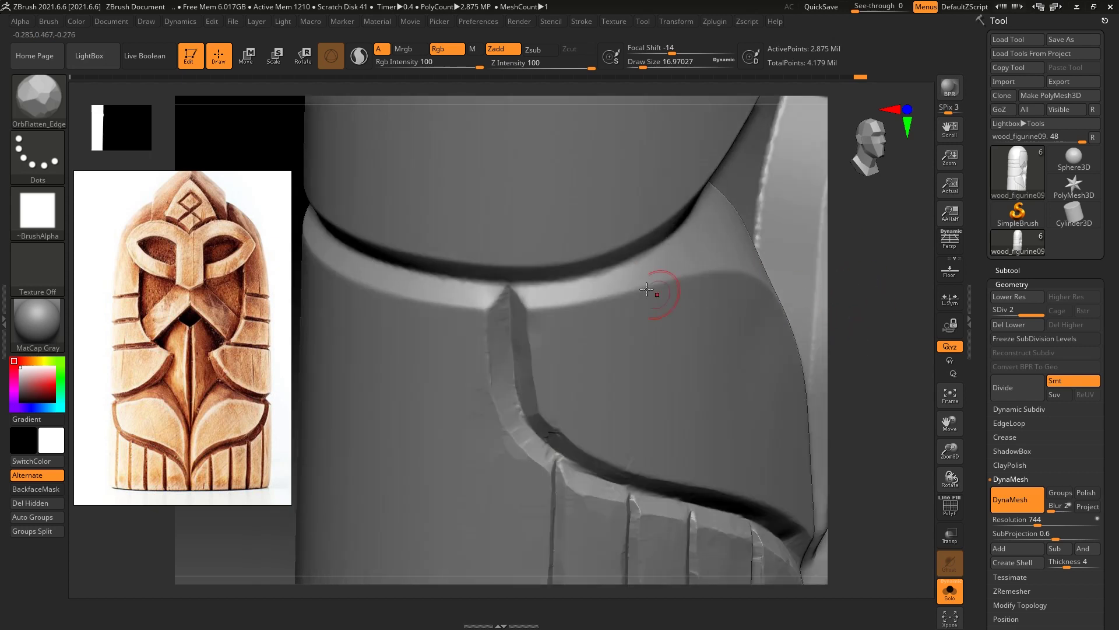
Smooth the crease where the groove meets the band with TrimSmoothBorder
key(b)
key(t)
key(s)
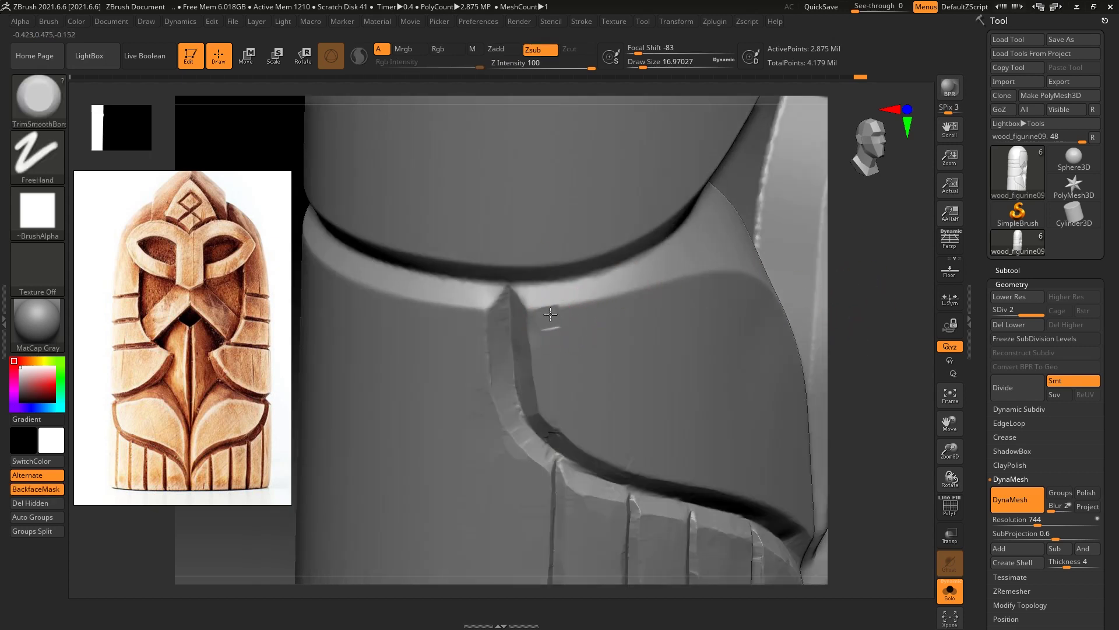
drag(581, 315, 615, 314)
key(bracketright)
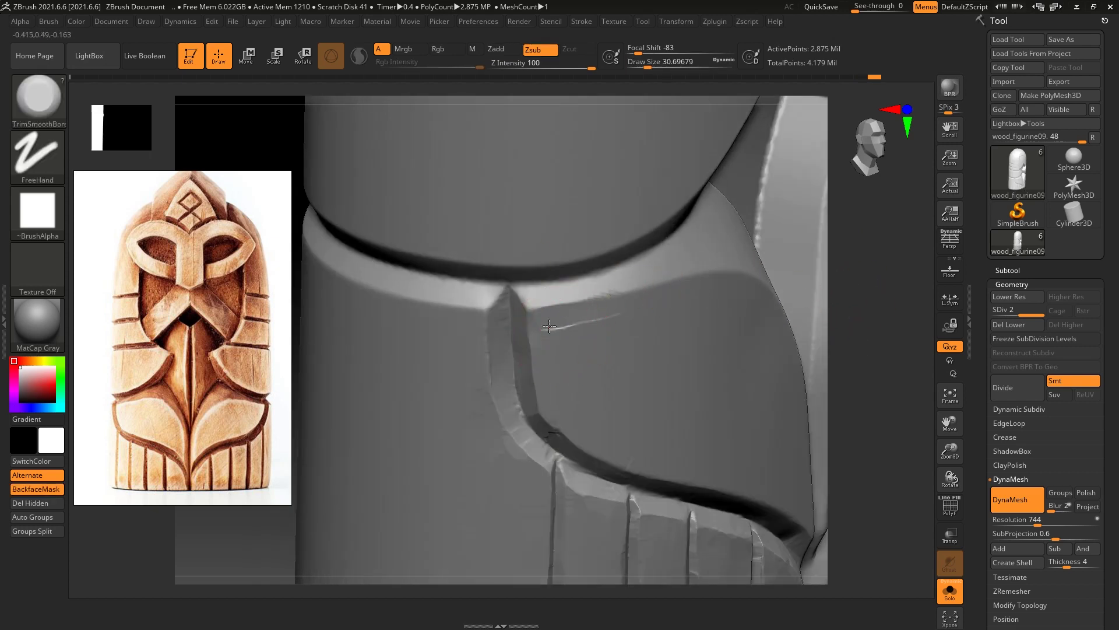
drag(870, 305, 612, 317)
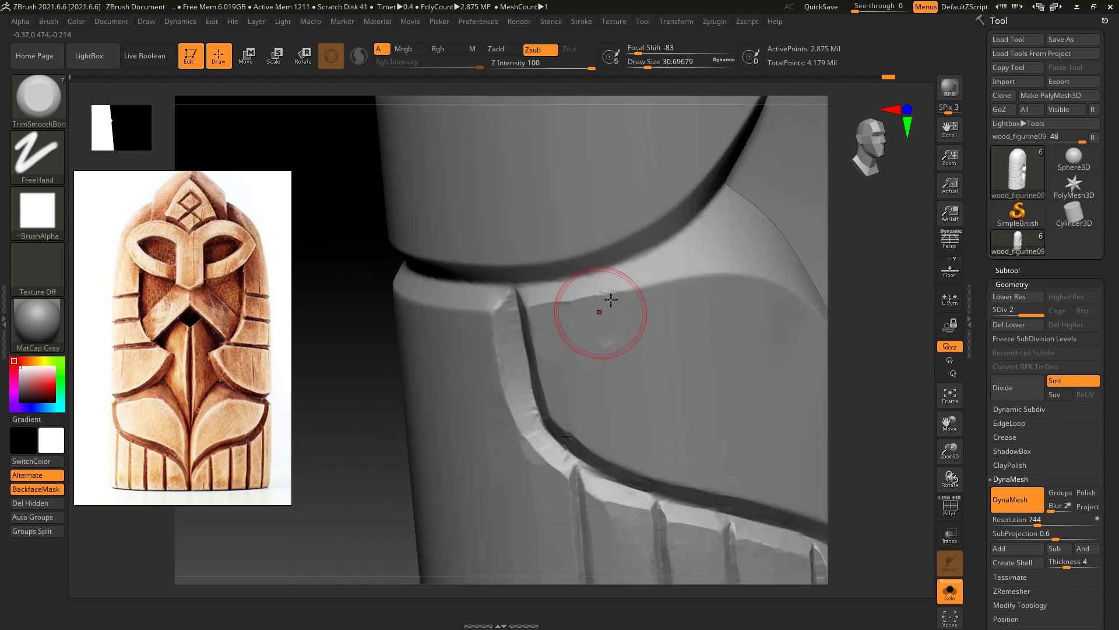
drag(886, 325, 612, 274)
key(bracketleft)
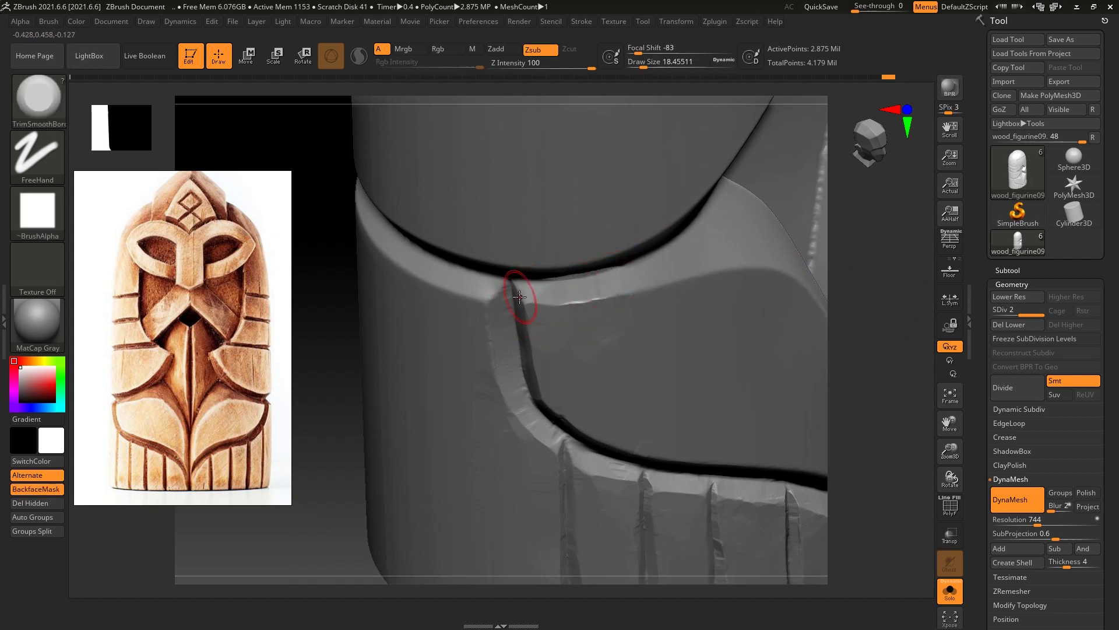
Flatten the band's top edge near the groove, undoing the stroke and reframing the view
drag(830, 298, 857, 250)
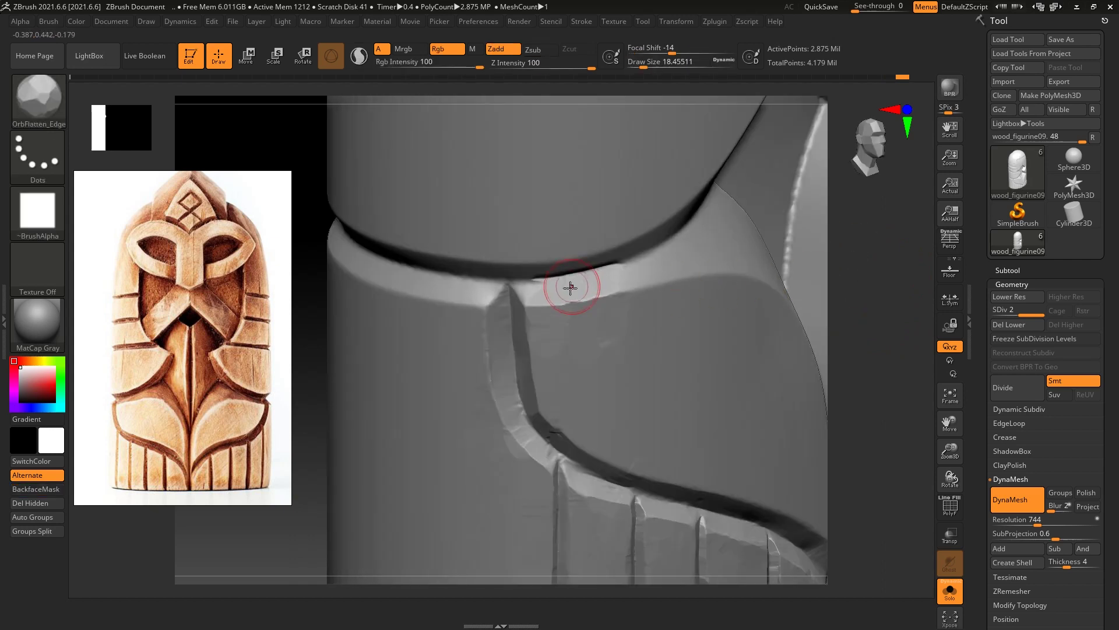
mouse_move(807, 292)
mouse_down()
mouse_move(832, 237)
mouse_move(593, 250)
mouse_up()
drag(523, 271, 500, 275)
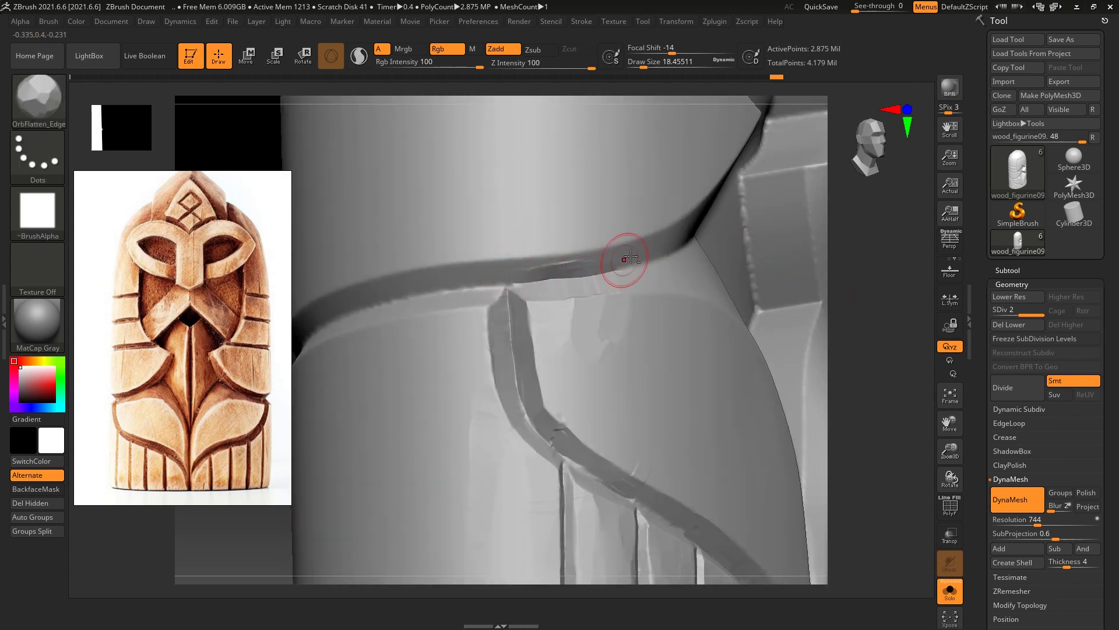
key(ctrl+z)
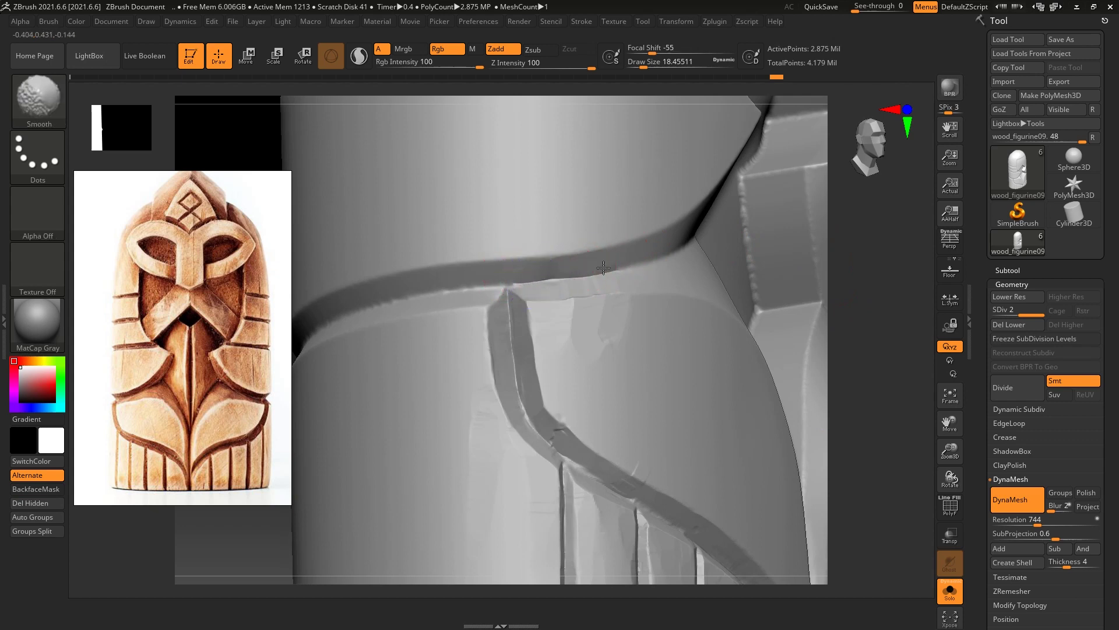
drag(850, 348, 750, 332)
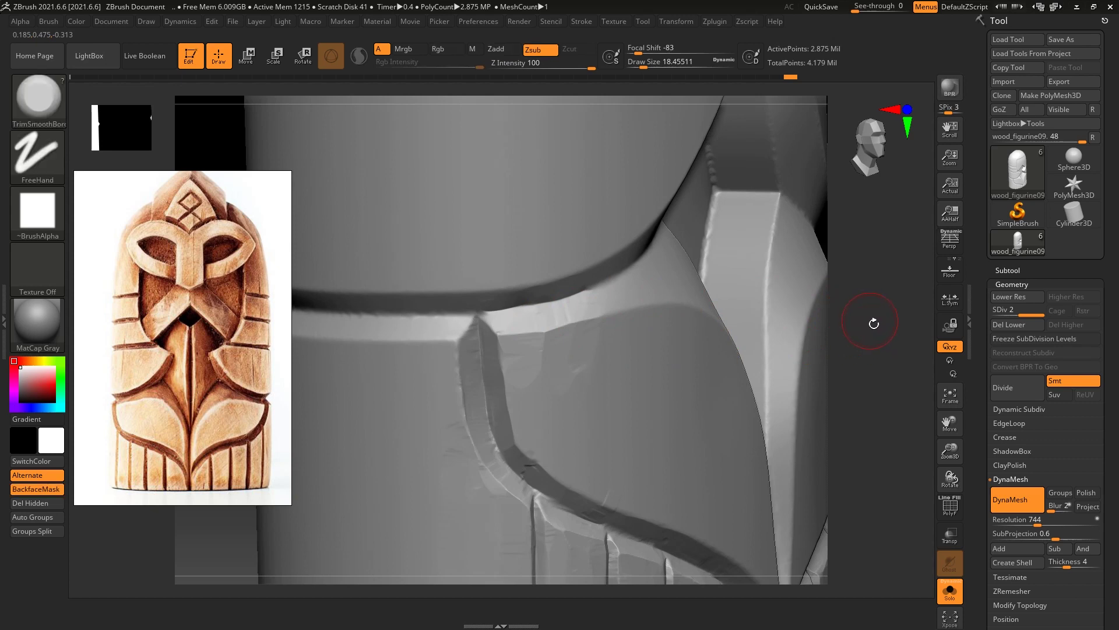
shift+drag(874, 320, 638, 370)
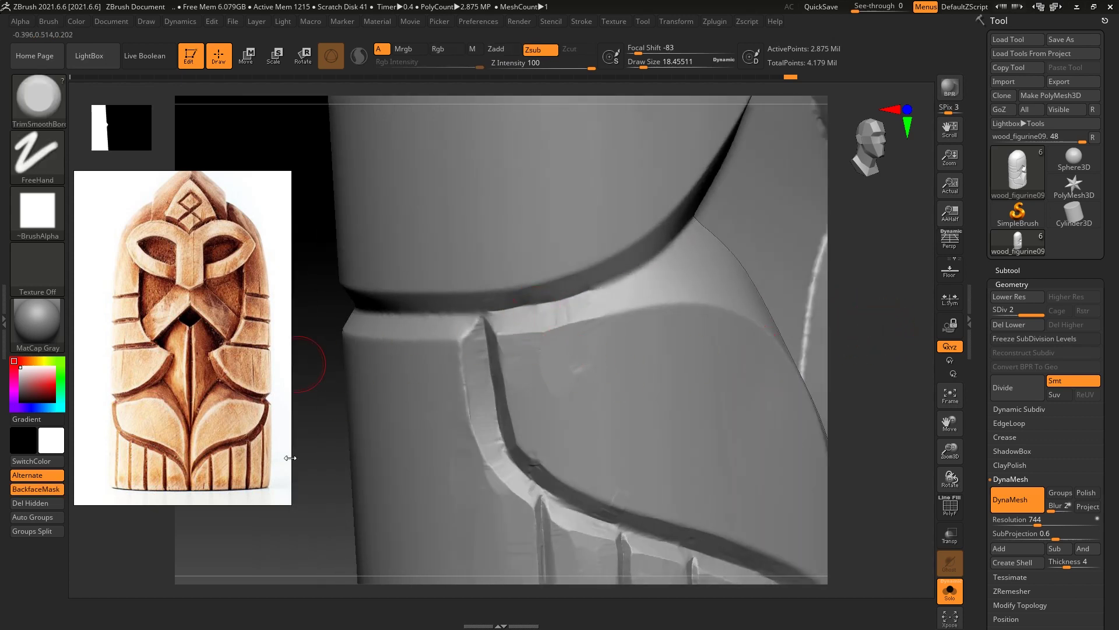
drag(845, 350, 799, 345)
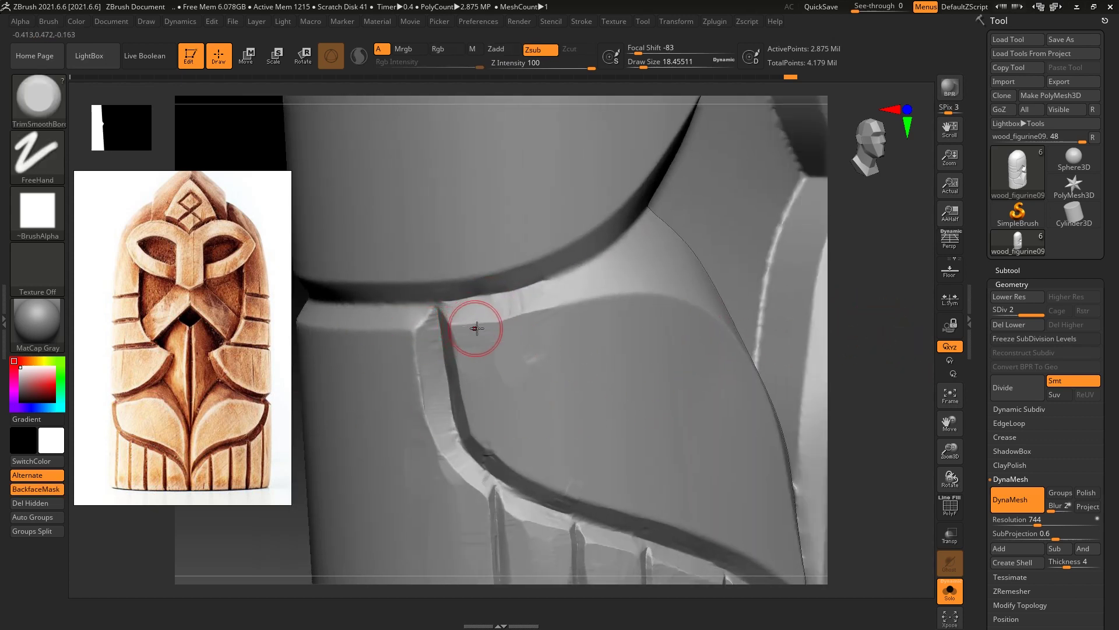
scroll(113, 427, up, 5)
scroll(85, 384, down, 2)
scroll(86, 384, up, 2)
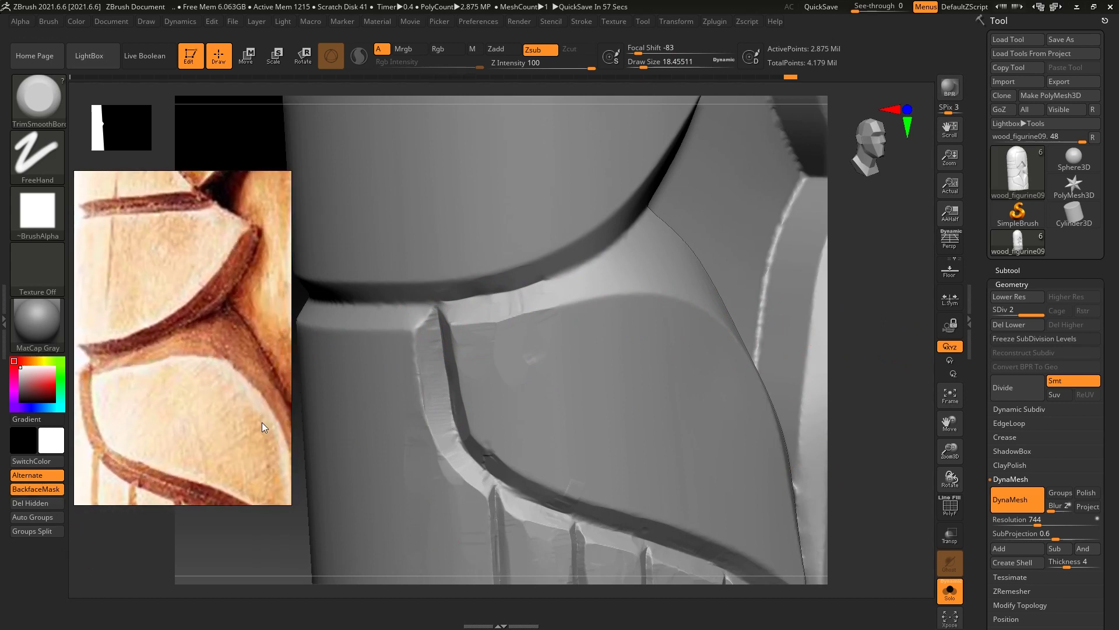
scroll(262, 421, up, 1)
drag(900, 332, 900, 321)
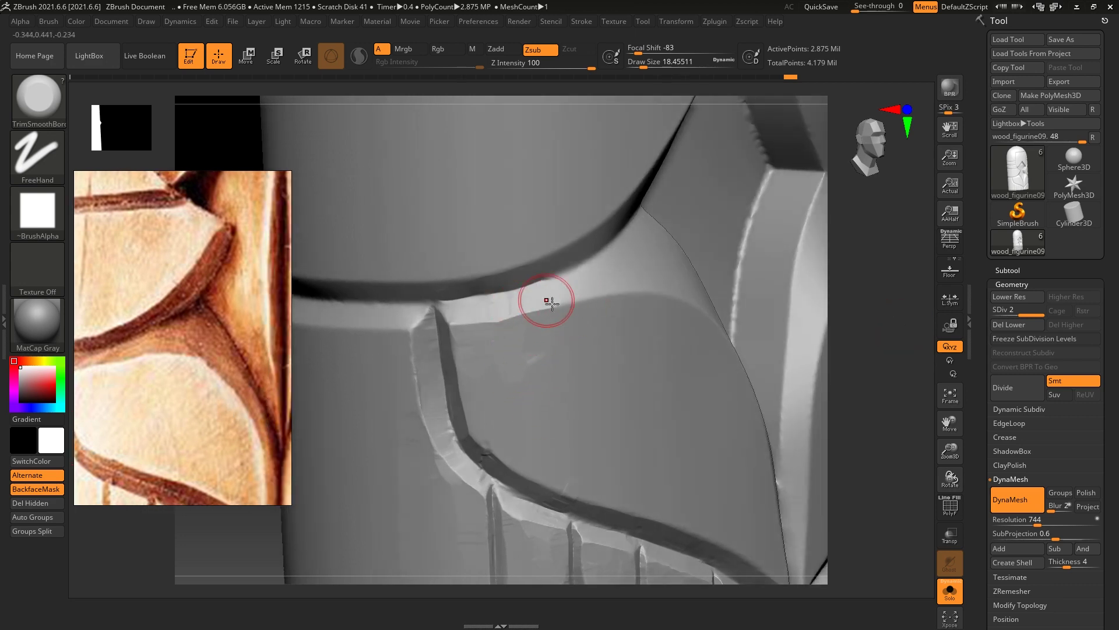
Set the brush size to 26.87 and flatten the dark streak across the band
key(ctrl)
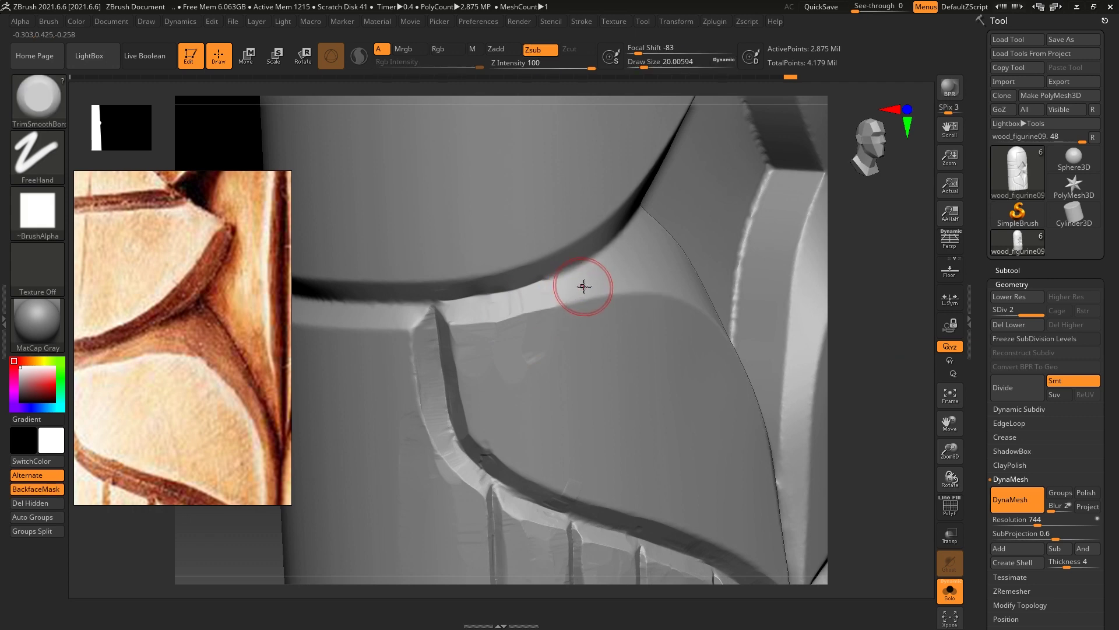
key(s)
drag(582, 285, 600, 275)
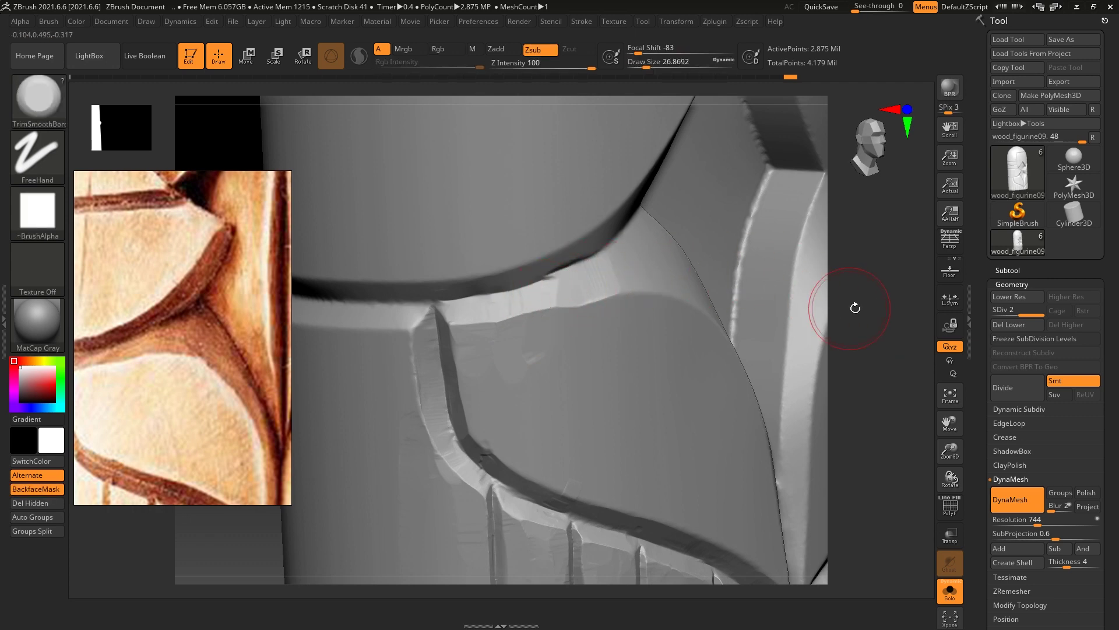
drag(857, 304, 694, 270)
key(1)
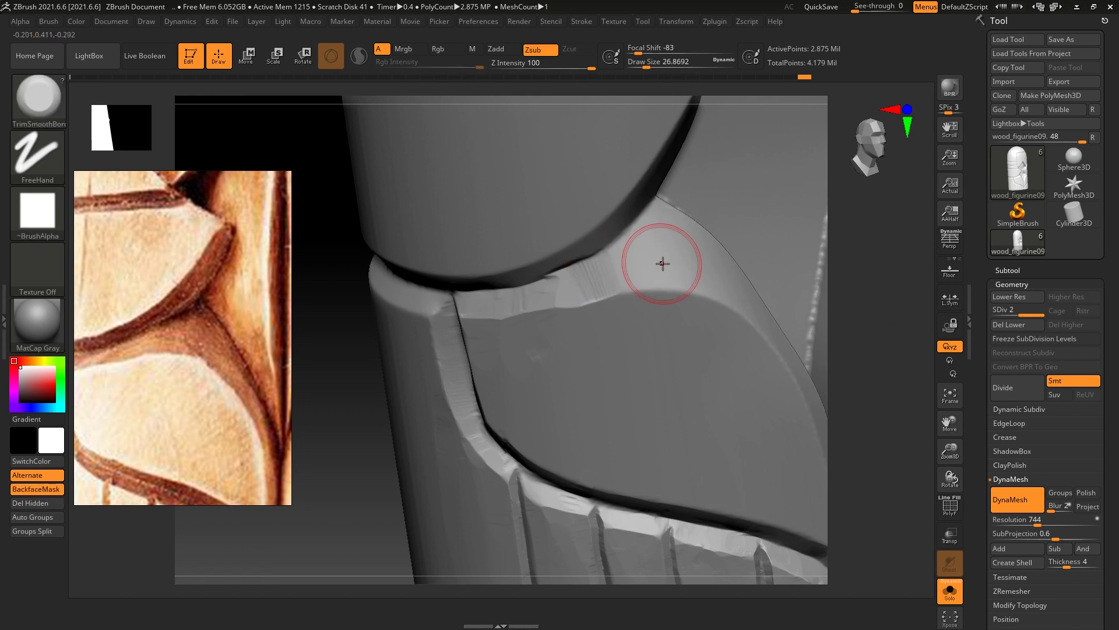
mouse_move(628, 260)
mouse_down()
mouse_move(644, 243)
mouse_move(624, 250)
mouse_move(660, 271)
mouse_up()
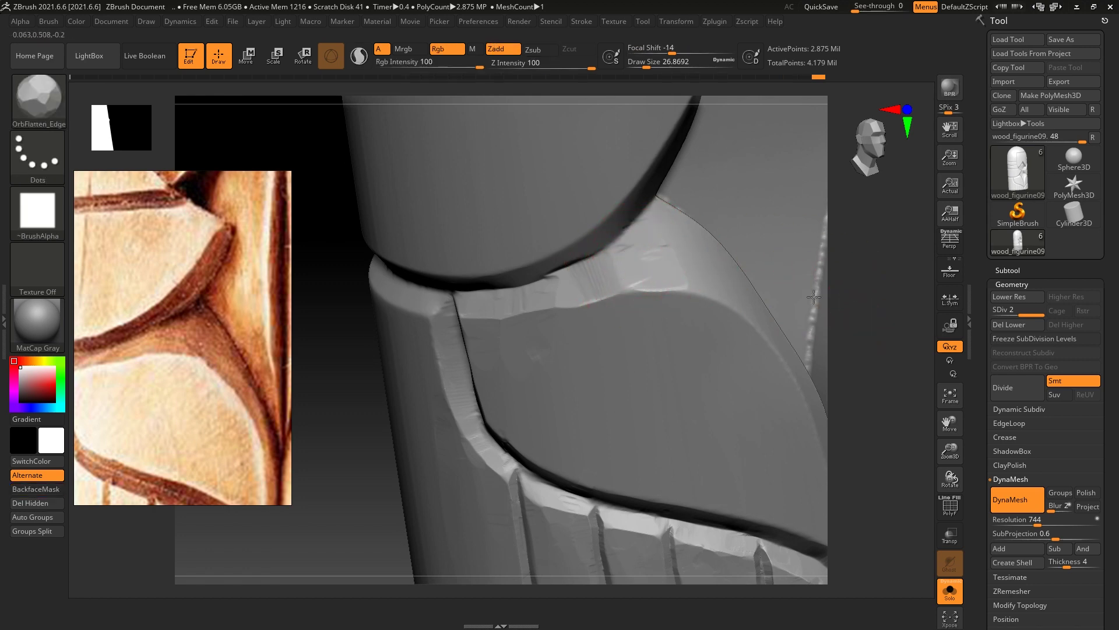
drag(814, 298, 824, 260)
mouse_move(646, 288)
mouse_down()
mouse_move(686, 276)
mouse_move(693, 299)
mouse_up()
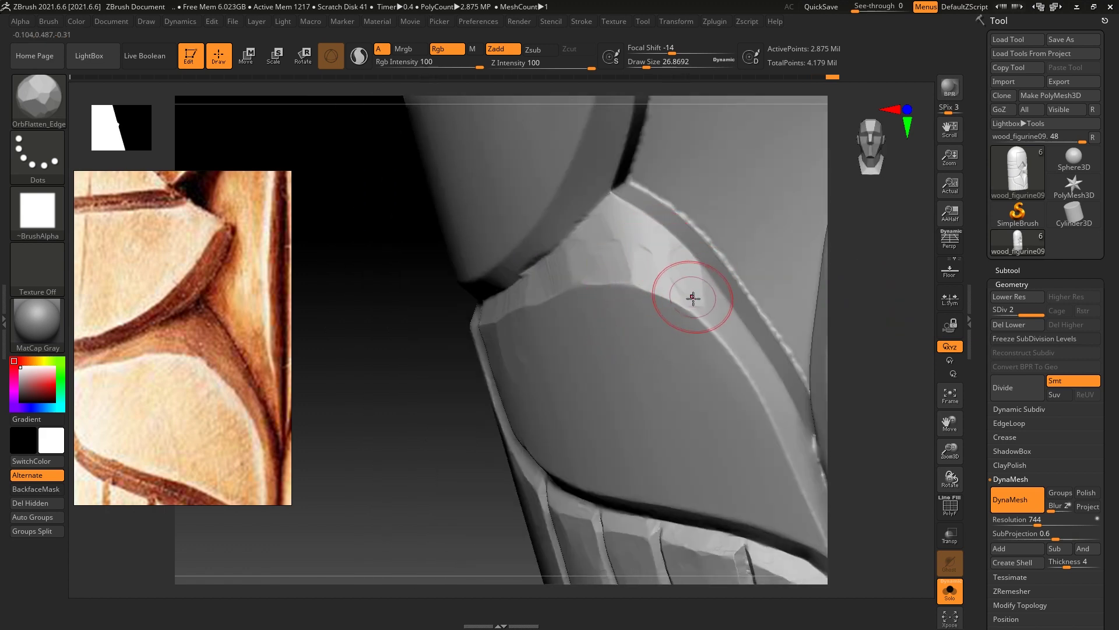
Orbit to the figurine's side with TrimSmoothBorder reselected
mouse_move(851, 342)
mouse_down()
mouse_move(857, 288)
mouse_move(871, 391)
mouse_up()
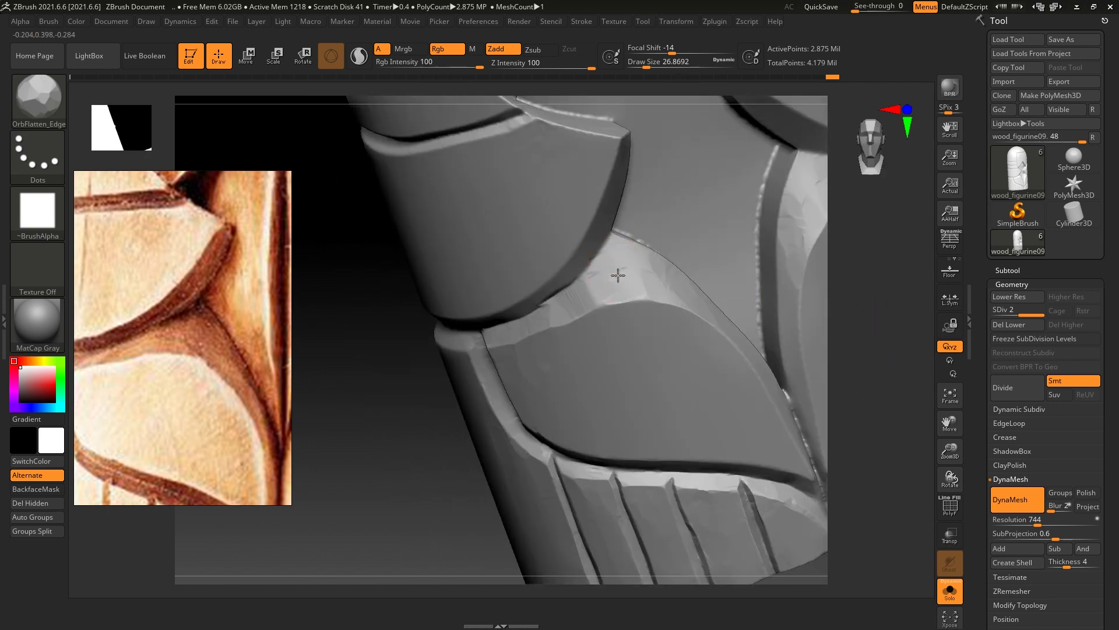
drag(857, 283, 579, 296)
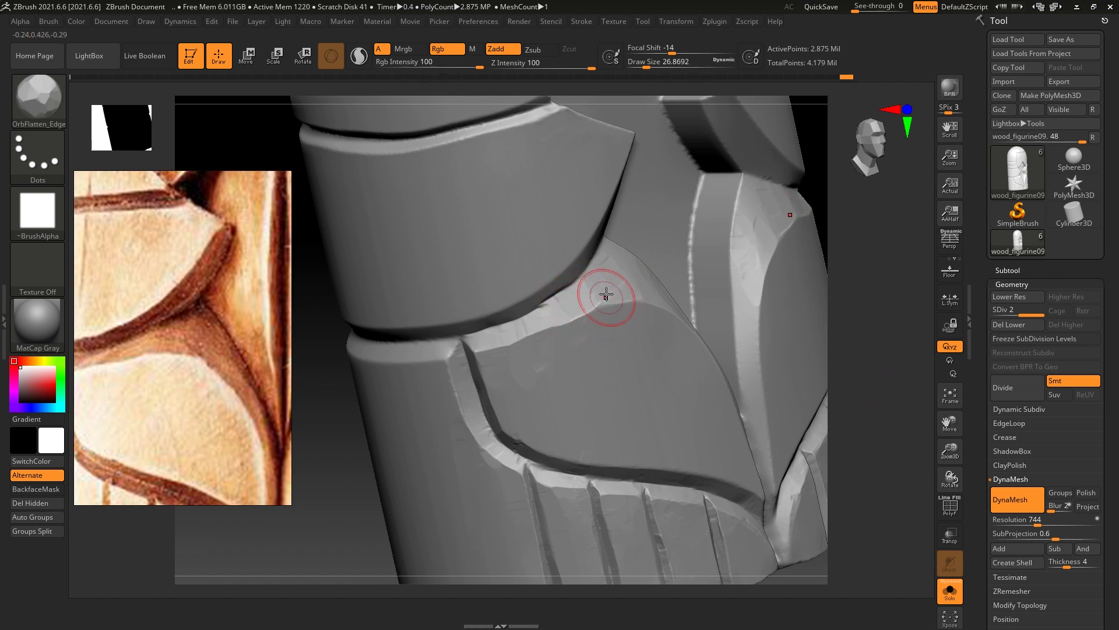
key(b)
key(t)
key(s)
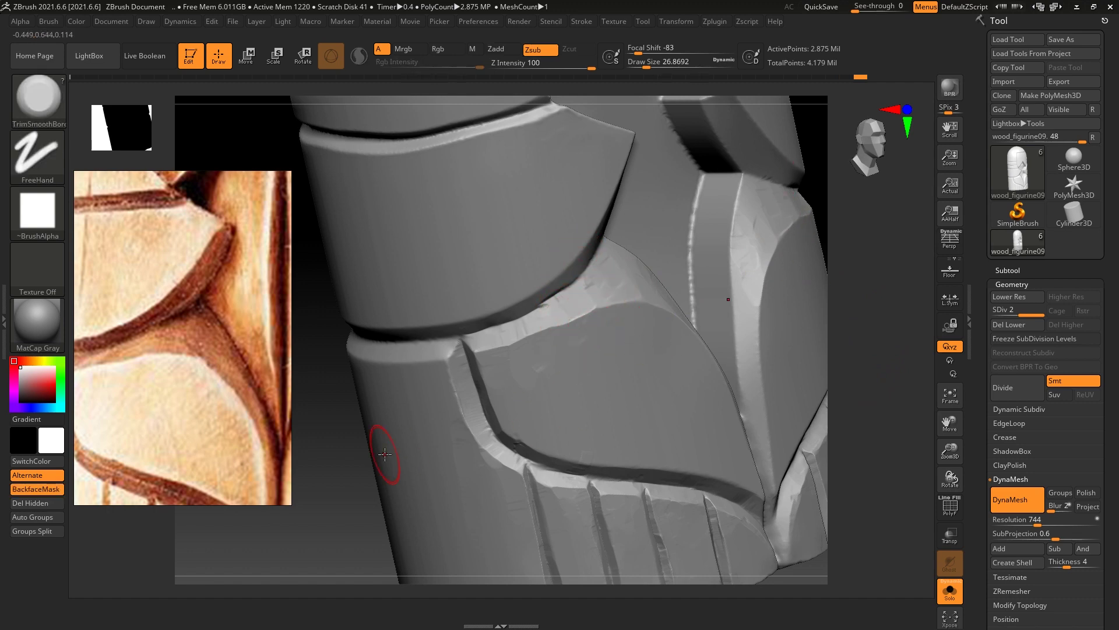
Smooth the crease above the leaf panel and flatten the ridge along its edge
key(bracketleft)
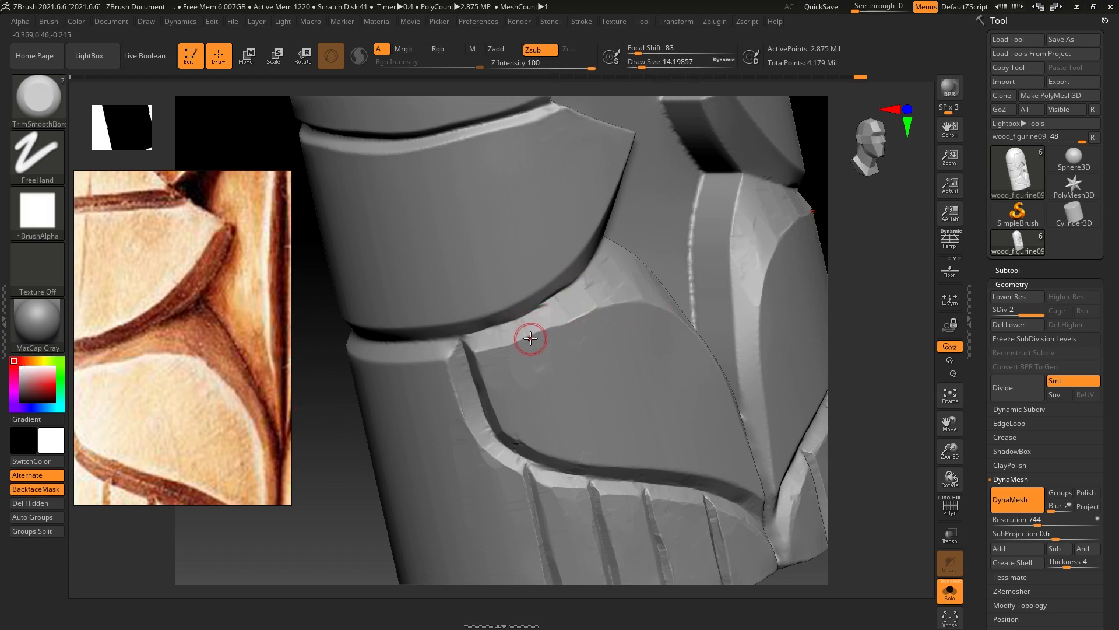
drag(502, 354, 538, 331)
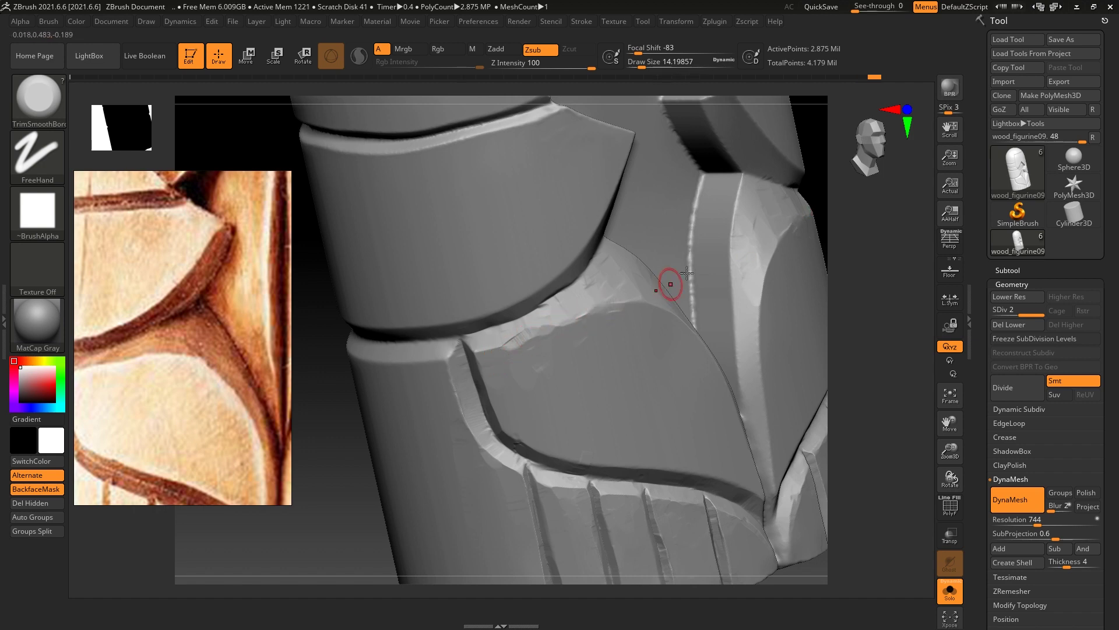
key(2)
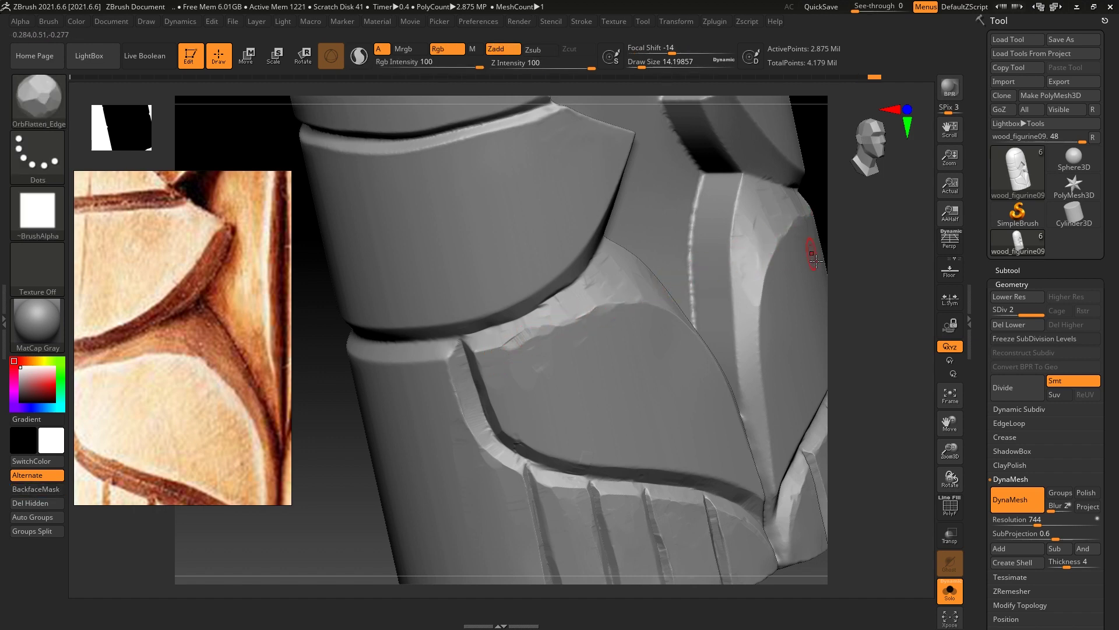
mouse_move(852, 280)
mouse_down()
mouse_move(875, 300)
mouse_move(494, 329)
mouse_up()
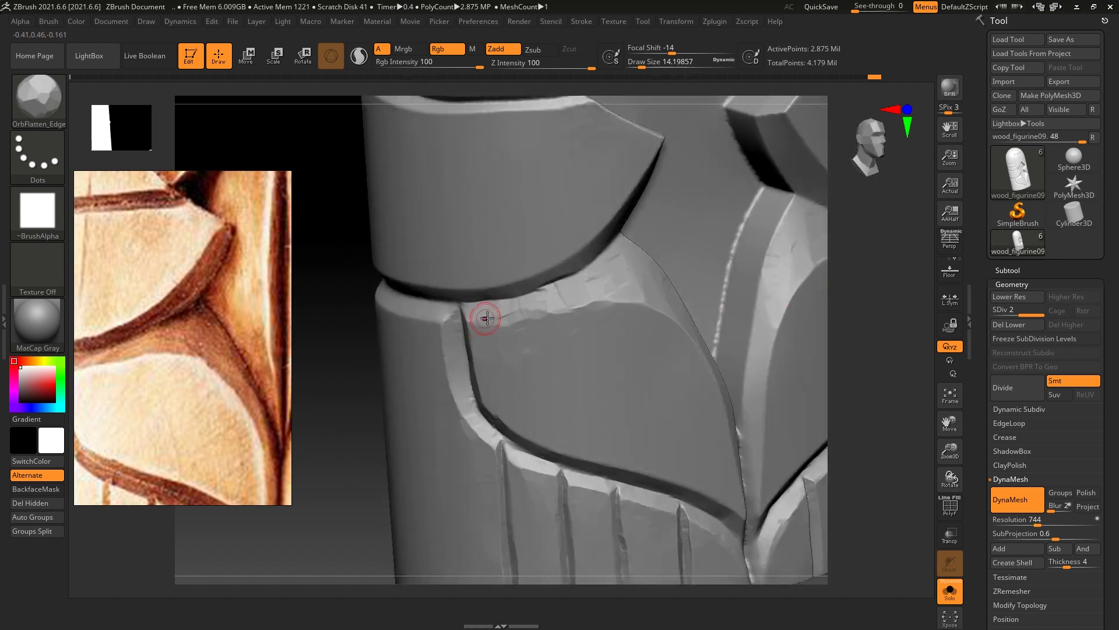
drag(496, 318, 727, 248)
drag(874, 298, 630, 277)
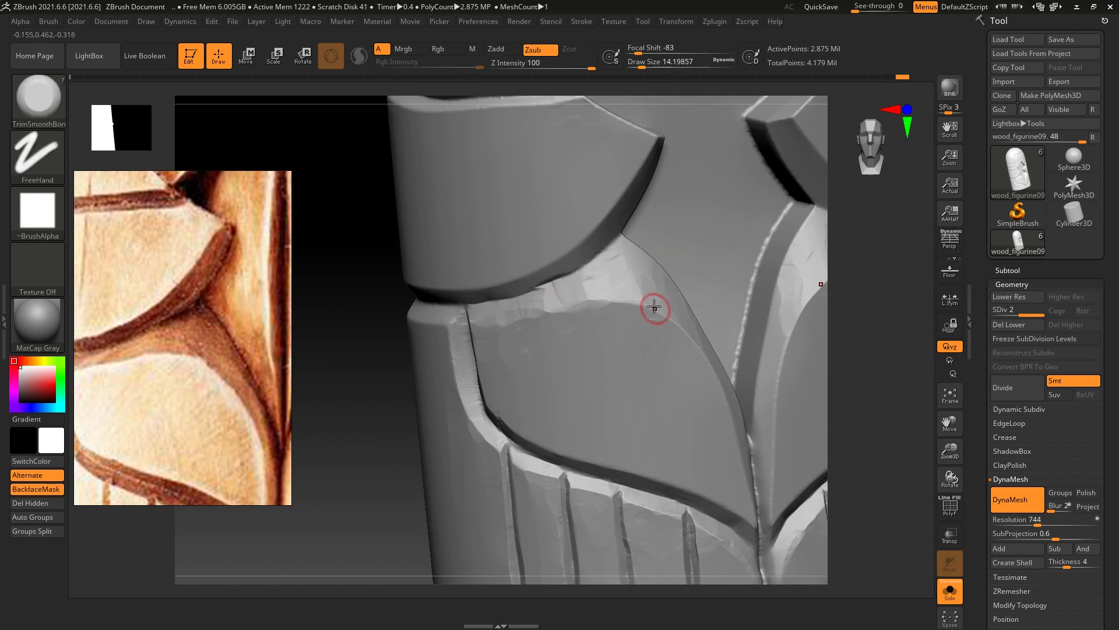
drag(855, 296, 699, 312)
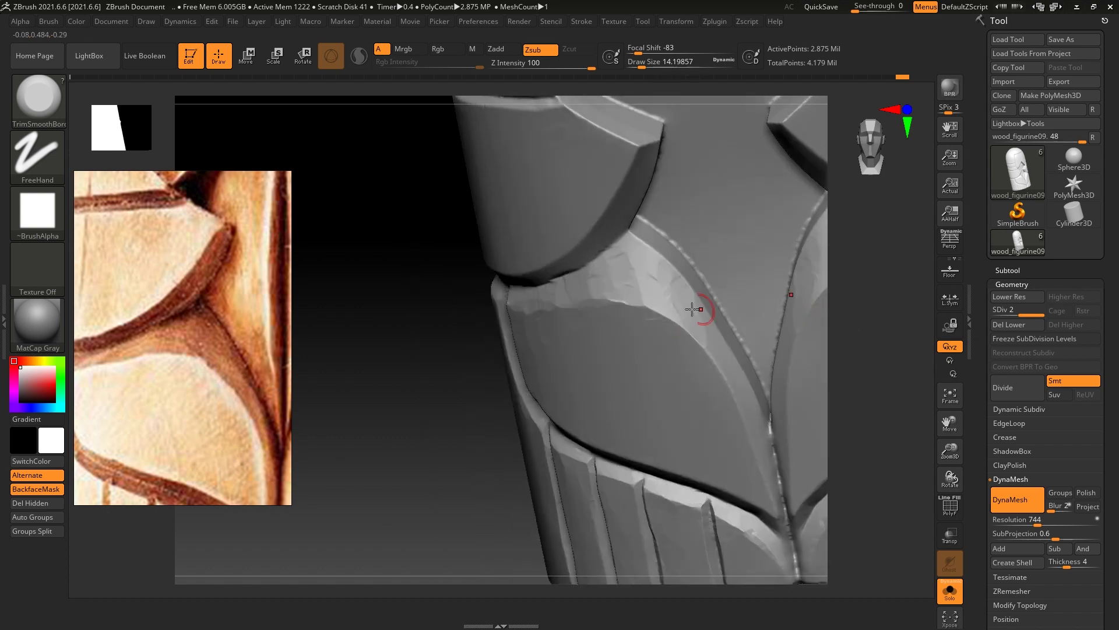
Set draw size to 21.62 and trim the leaf panel's edge into chiseled facets
right_drag(699, 320, 704, 378)
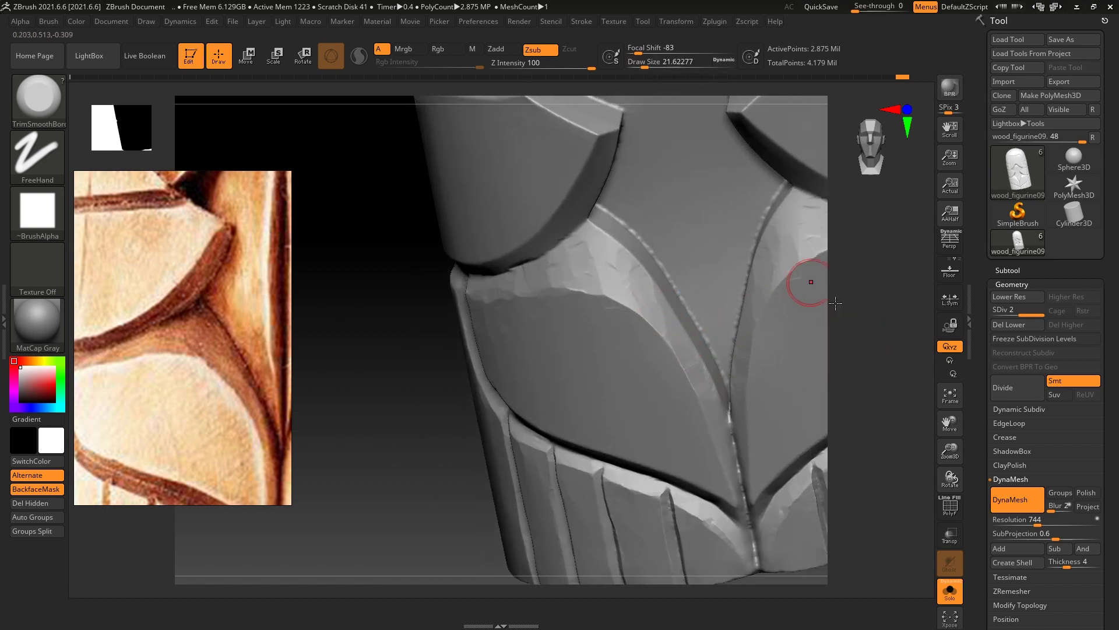
right_drag(811, 282, 734, 370)
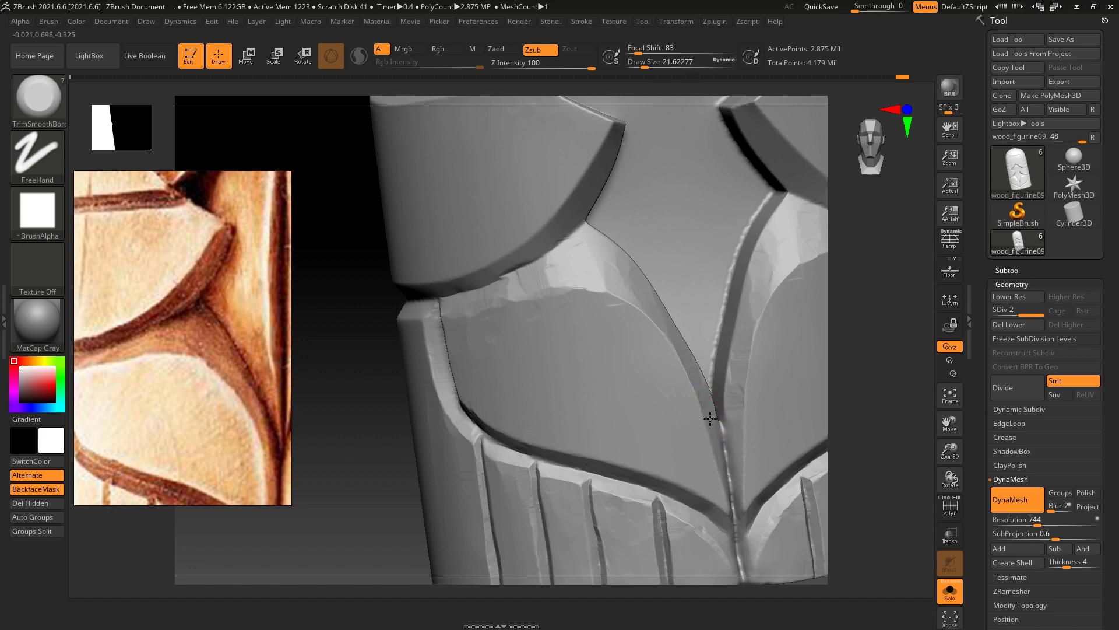
mouse_move(879, 340)
mouse_down()
mouse_move(688, 369)
mouse_move(712, 488)
mouse_up()
right_drag(711, 488, 693, 405)
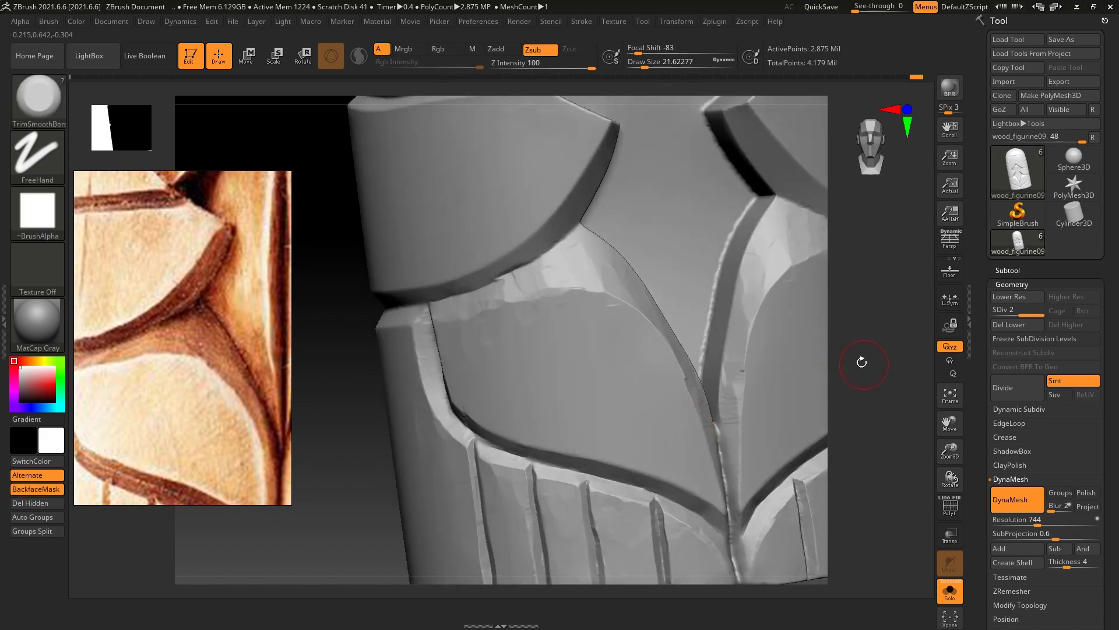
drag(676, 361, 684, 373)
right_drag(850, 351, 632, 385)
drag(632, 385, 644, 387)
mouse_move(645, 387)
right_down()
mouse_move(835, 262)
mouse_move(615, 412)
right_up()
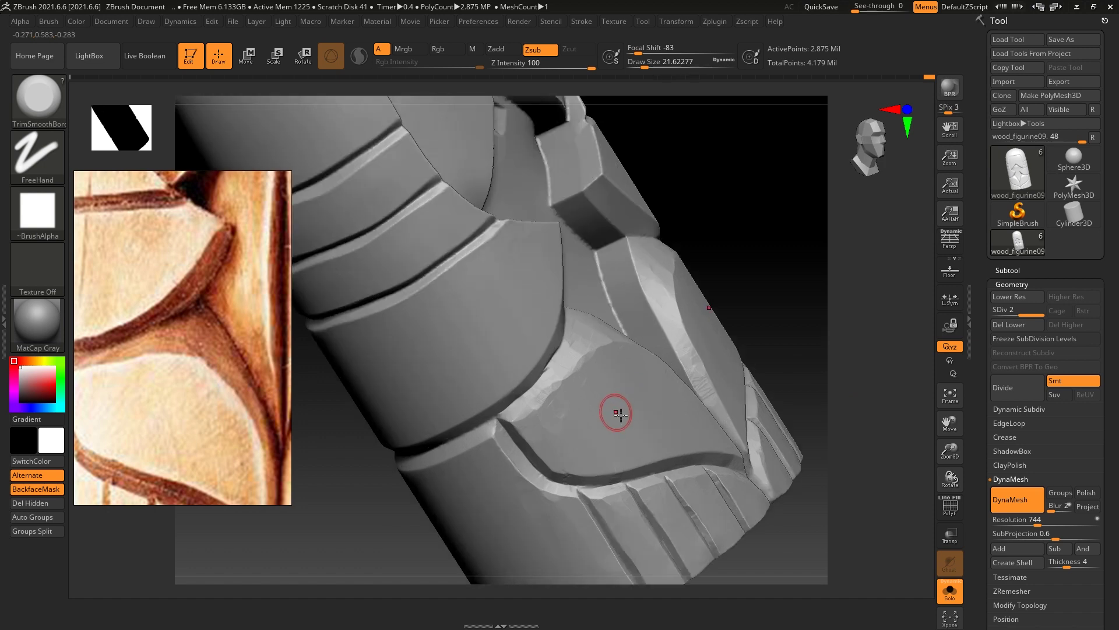
Carve OrbFlatten_Edge chisel marks on the lower panel and smooth away scratches
key(b)
key(o)
key(f)
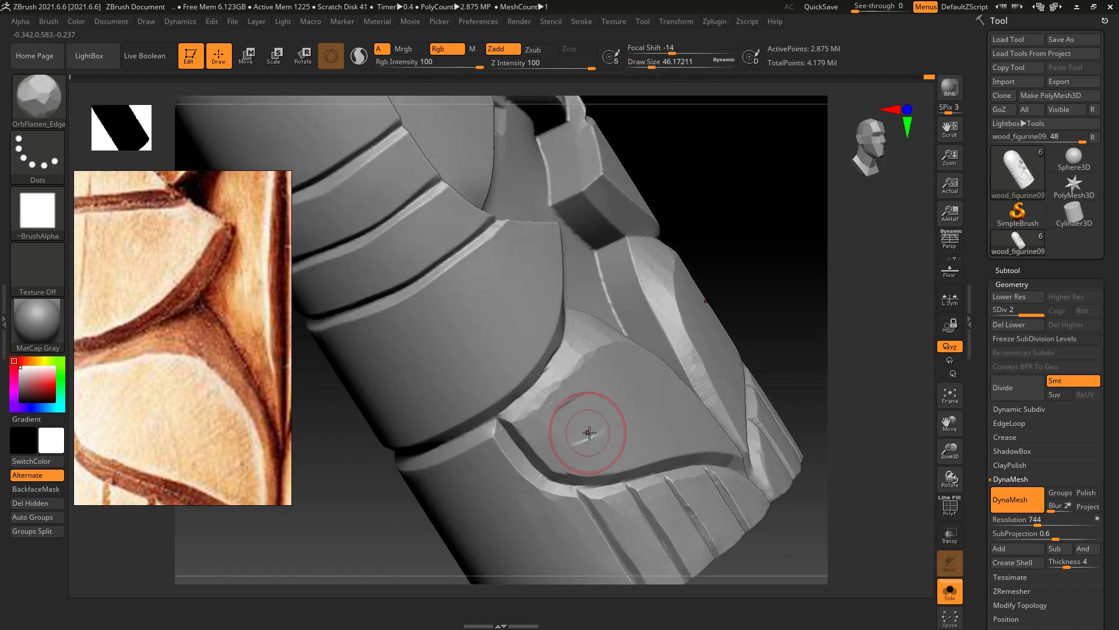
mouse_move(591, 440)
mouse_down()
mouse_move(589, 430)
mouse_move(554, 438)
mouse_move(574, 409)
mouse_up()
drag(794, 356, 579, 415)
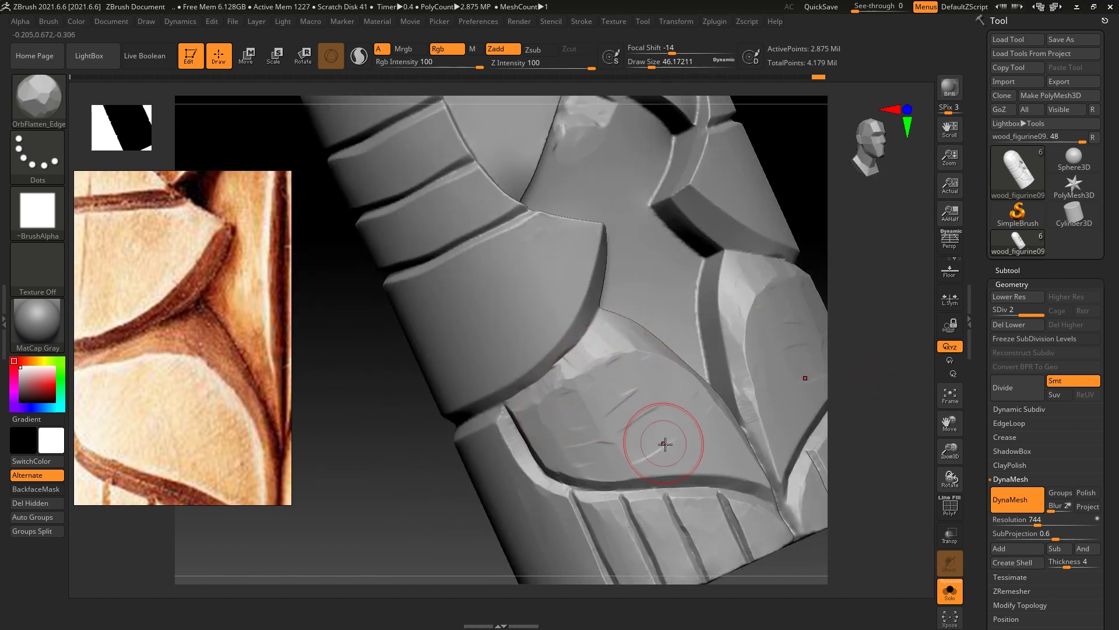
right_drag(637, 468, 653, 455)
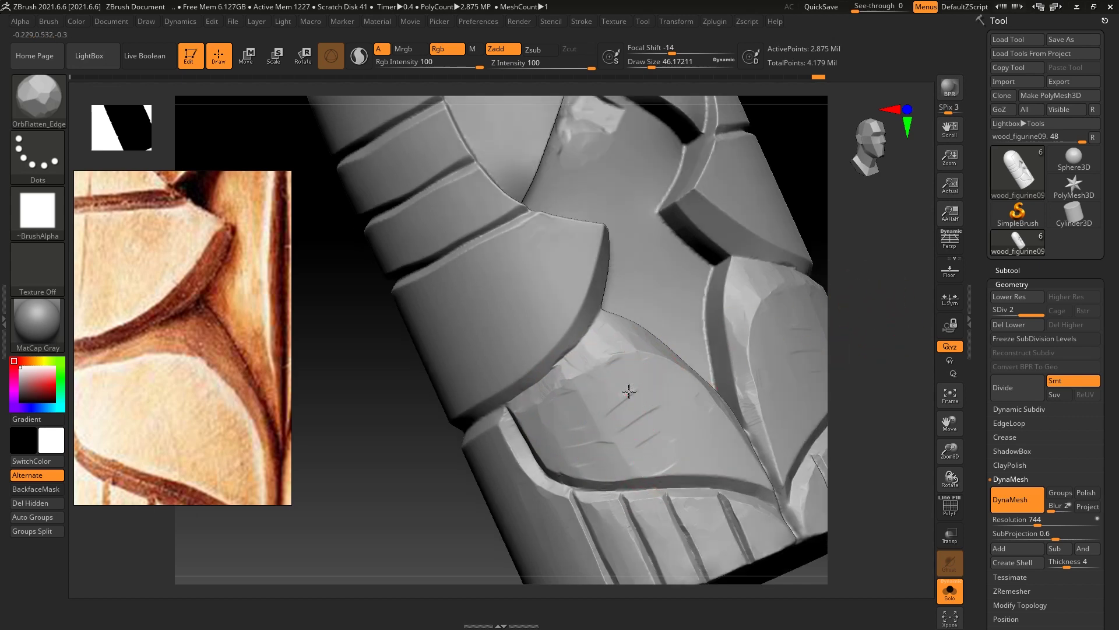
shift+drag(635, 400, 636, 424)
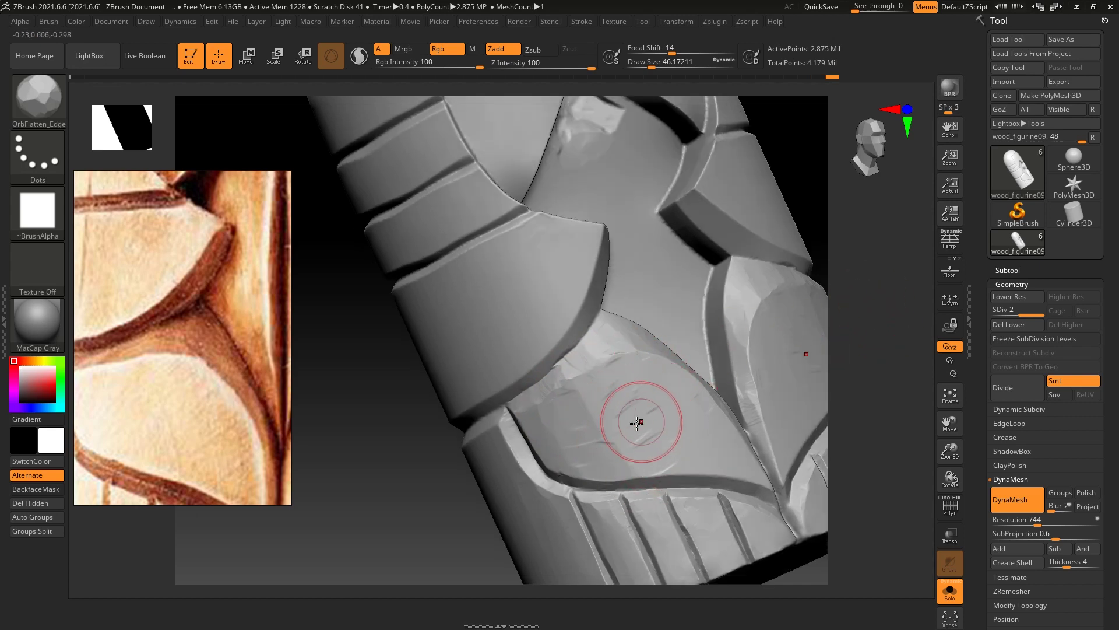
right_drag(839, 369, 612, 415)
mouse_move(648, 434)
shift+mouse_down()
mouse_move(652, 446)
mouse_move(595, 400)
mouse_move(624, 362)
shift+mouse_up()
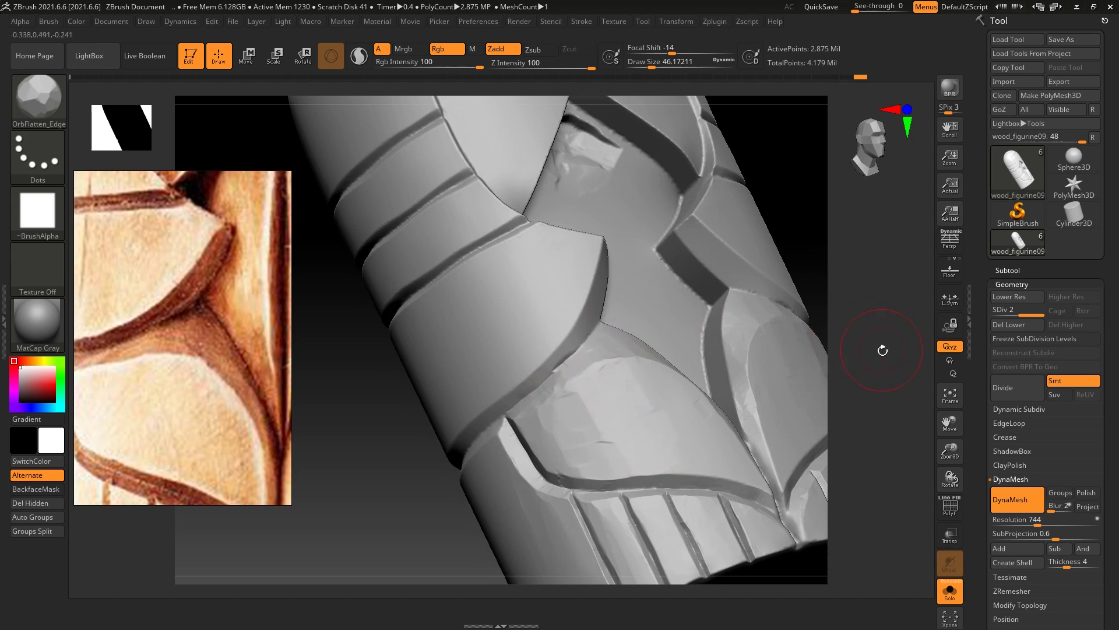
drag(883, 350, 619, 393)
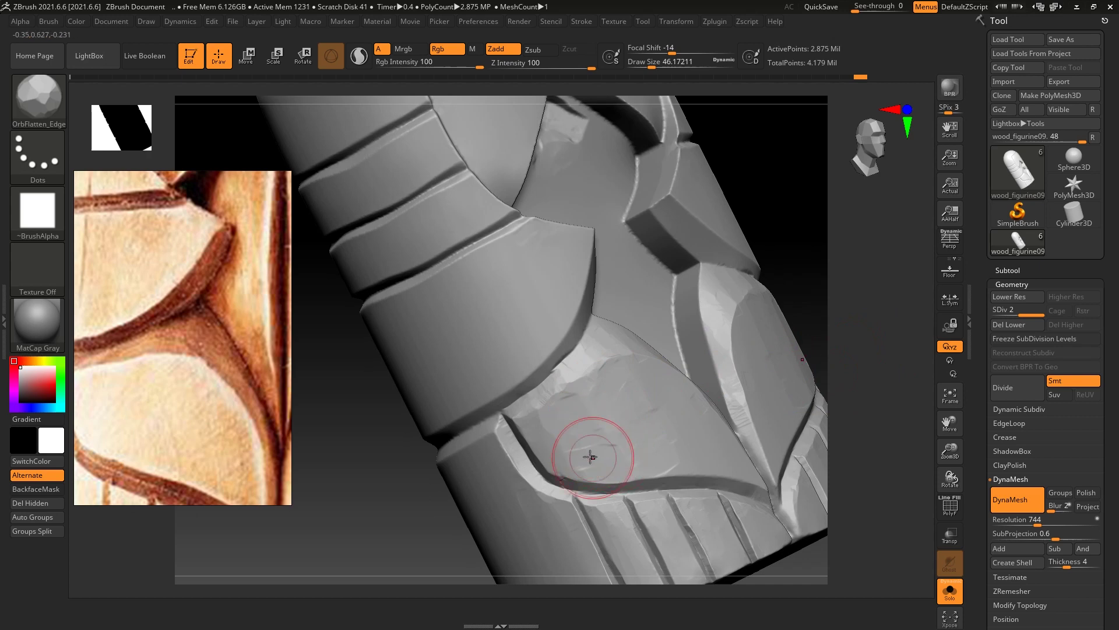
Reduce the brush to draw size 36.93 and rotate toward the panel's upper edge
scroll(687, 369, up, 3)
key(s)
drag(601, 382, 527, 391)
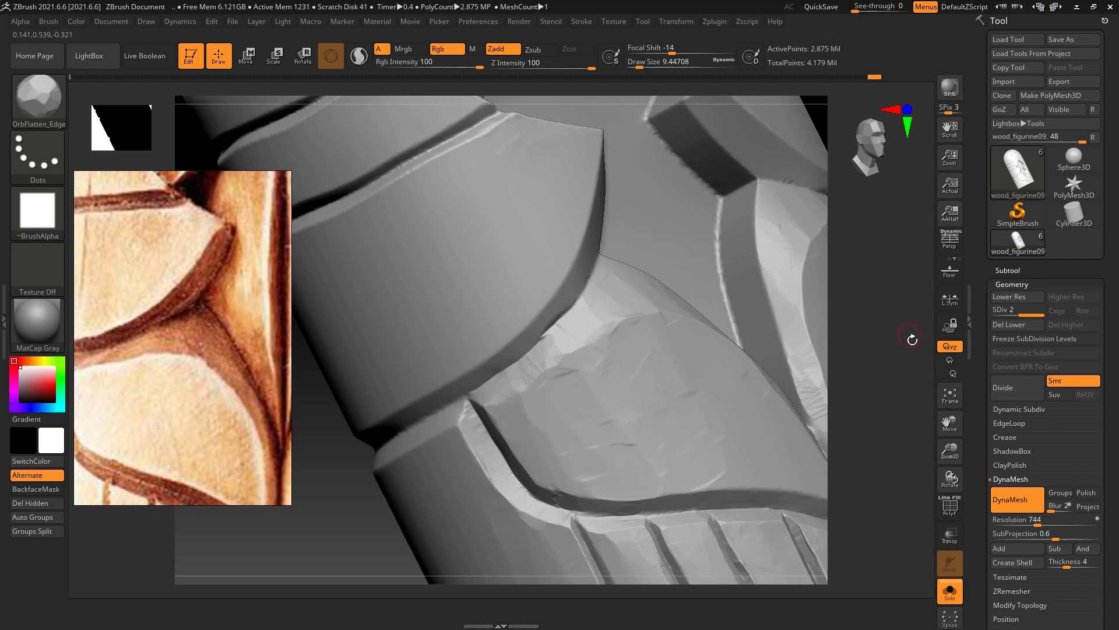
drag(911, 334, 772, 337)
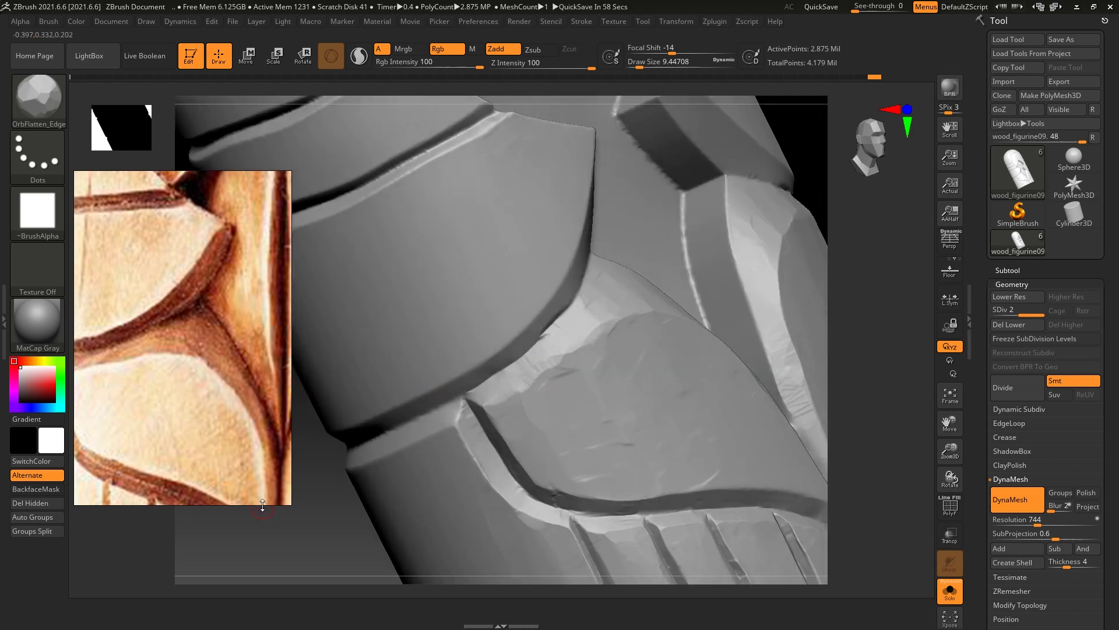
drag(883, 328, 765, 325)
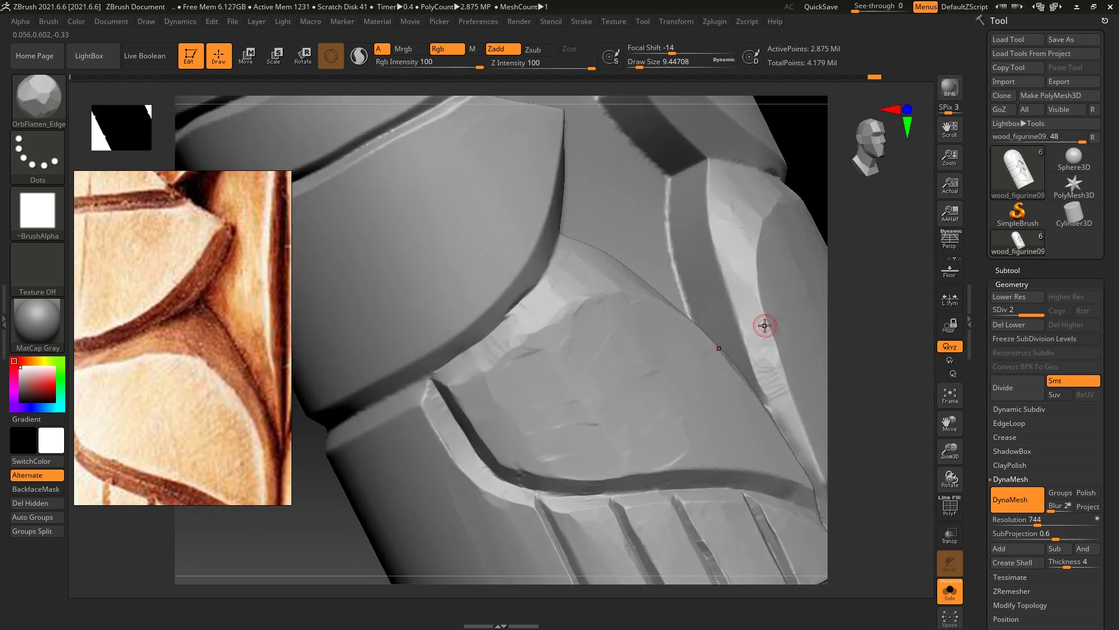
mouse_move(830, 327)
mouse_down()
mouse_move(851, 304)
mouse_move(525, 387)
mouse_up()
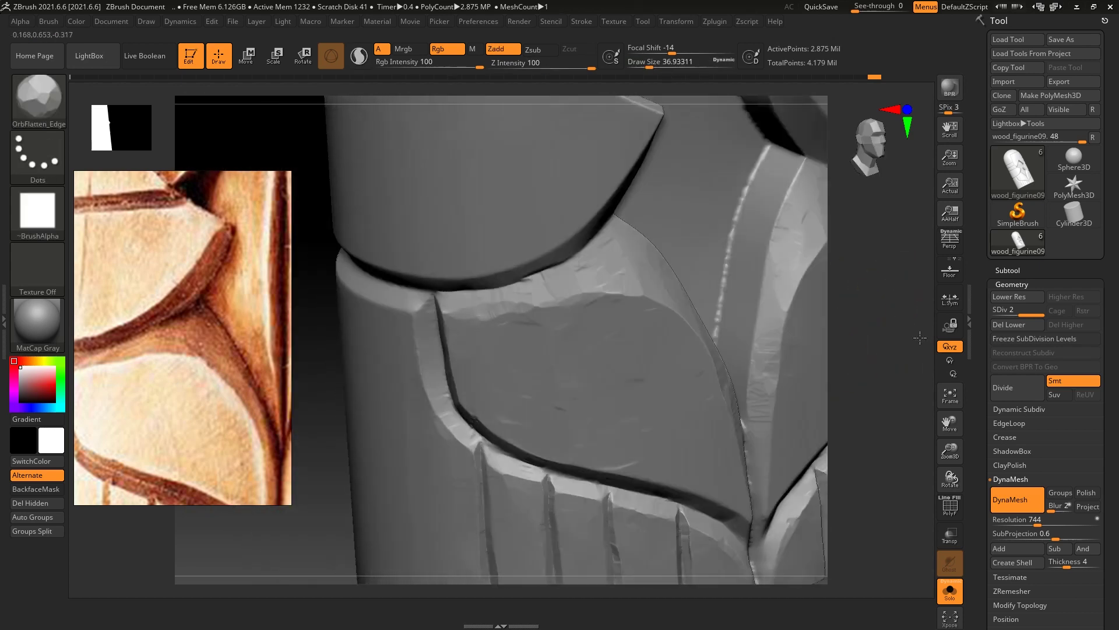
Flatten faint facets along the groove edge at the left leaf panel's tip, ending at size 26.87
drag(851, 309, 879, 287)
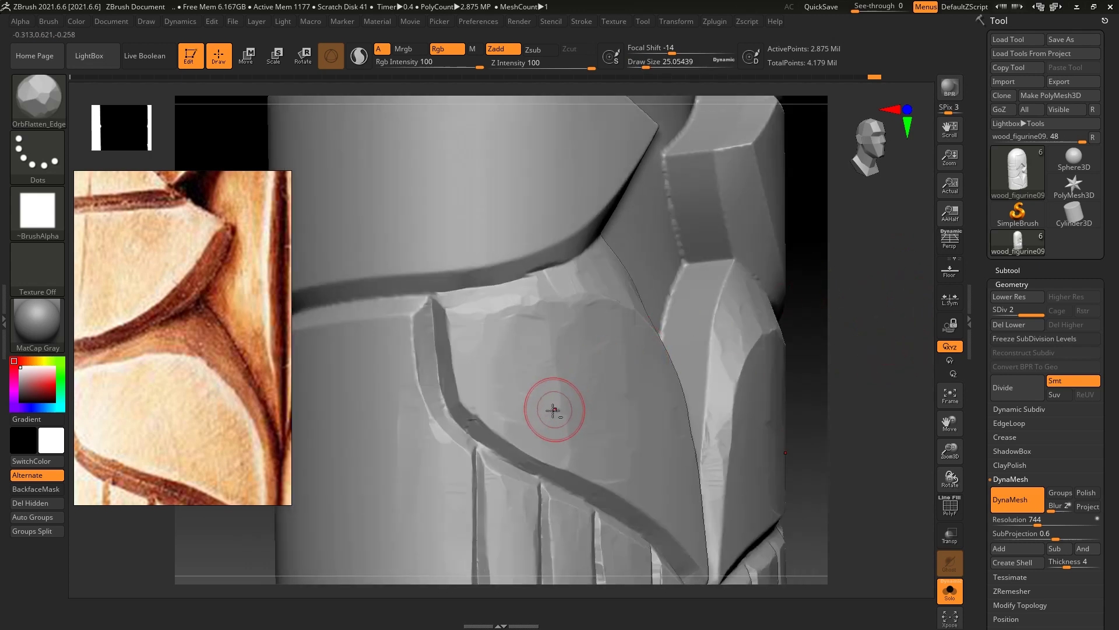
drag(489, 390, 512, 430)
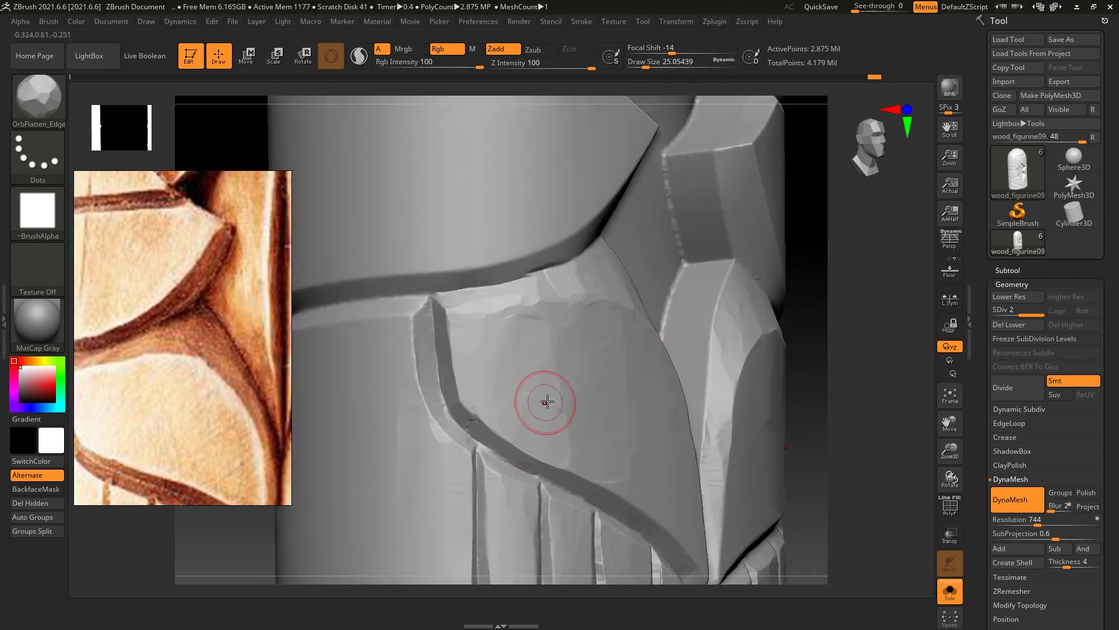
mouse_move(859, 380)
mouse_down()
mouse_move(850, 301)
mouse_move(860, 379)
mouse_move(887, 377)
mouse_move(595, 395)
mouse_up()
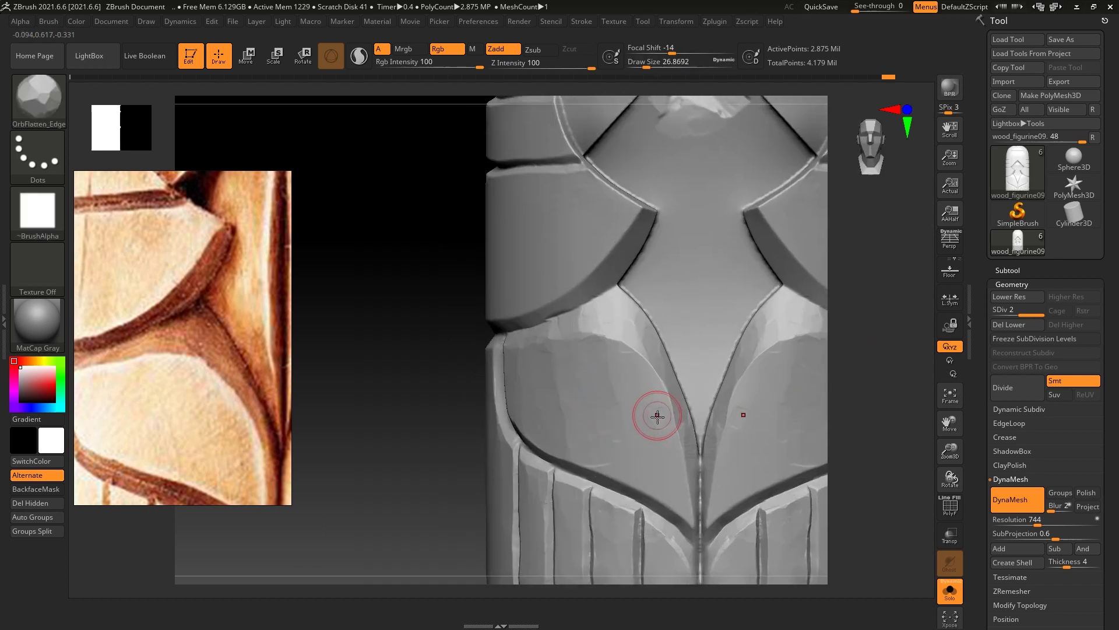
drag(650, 392, 663, 430)
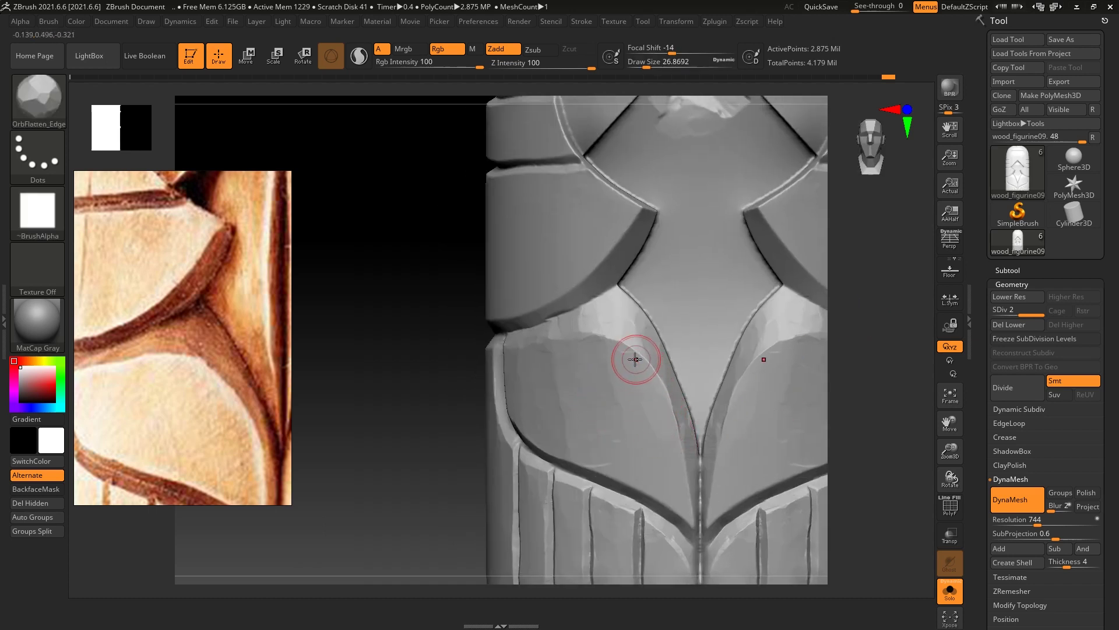
drag(852, 357, 644, 387)
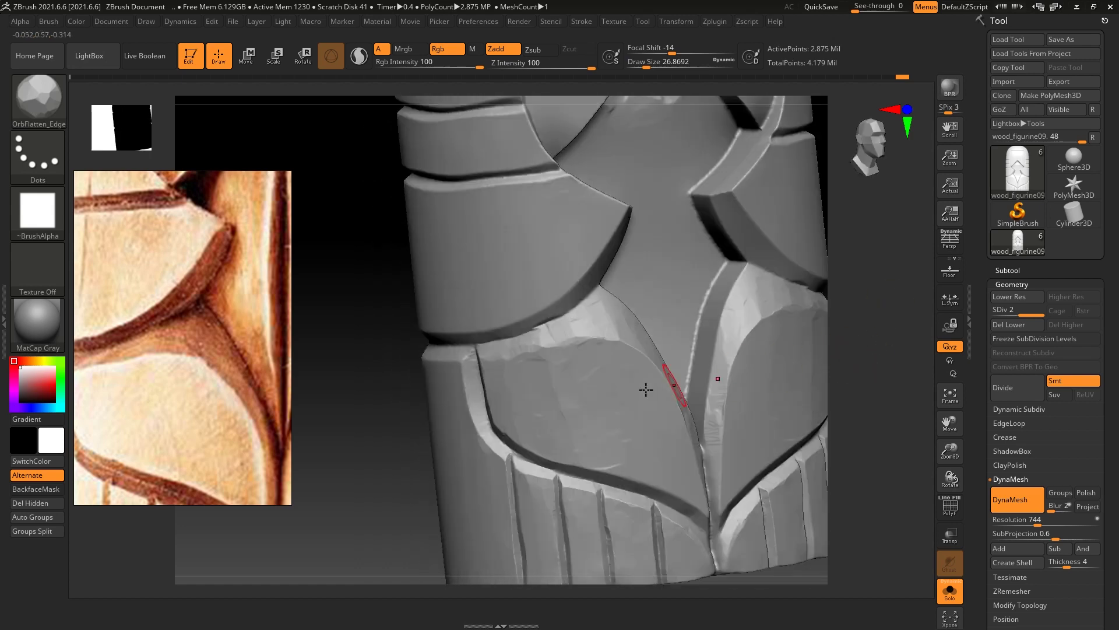
key(bracketright)
key(bracketright)
key(bracketright)
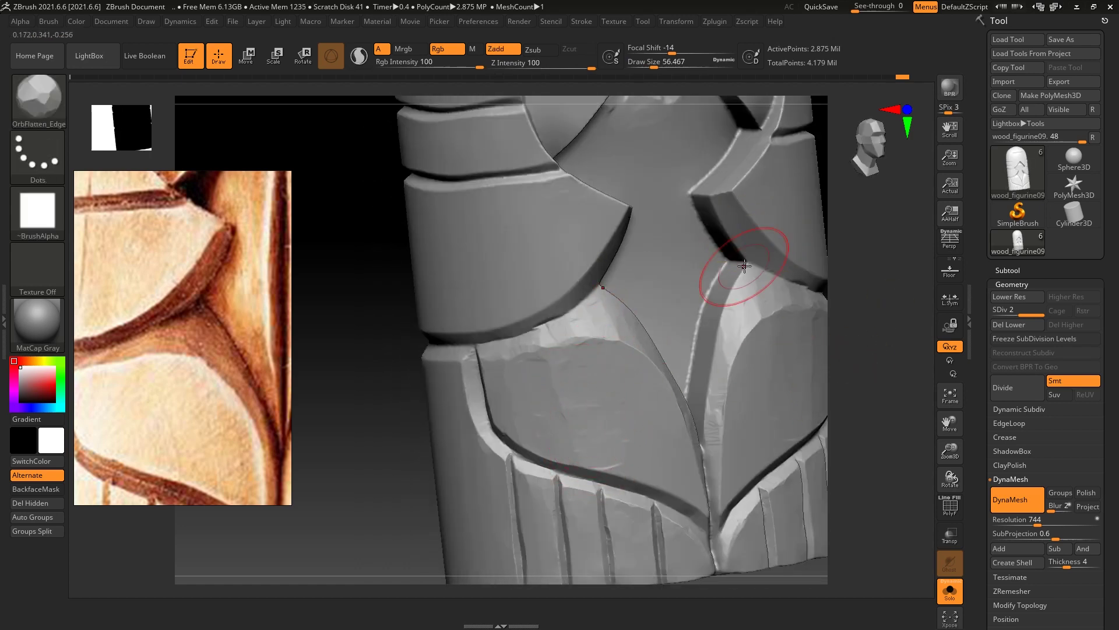
key(bracketleft)
key(bracketleft)
key(bracketleft)
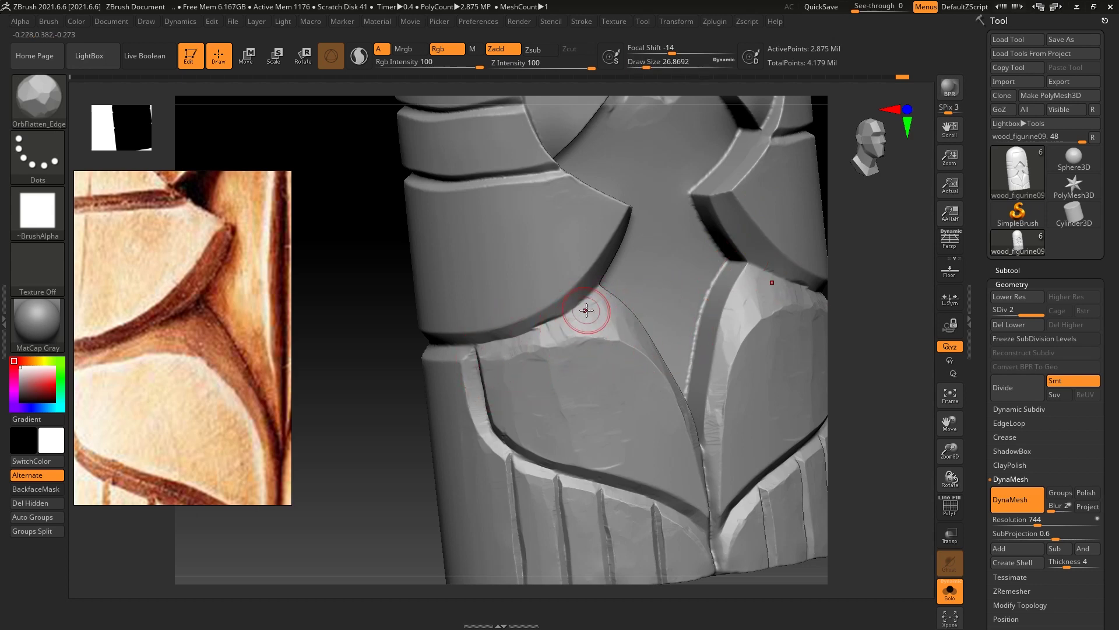
Add a new sculpt layer to the figurine under Tool > Layers and name it crack01
click(1015, 284)
click(1020, 341)
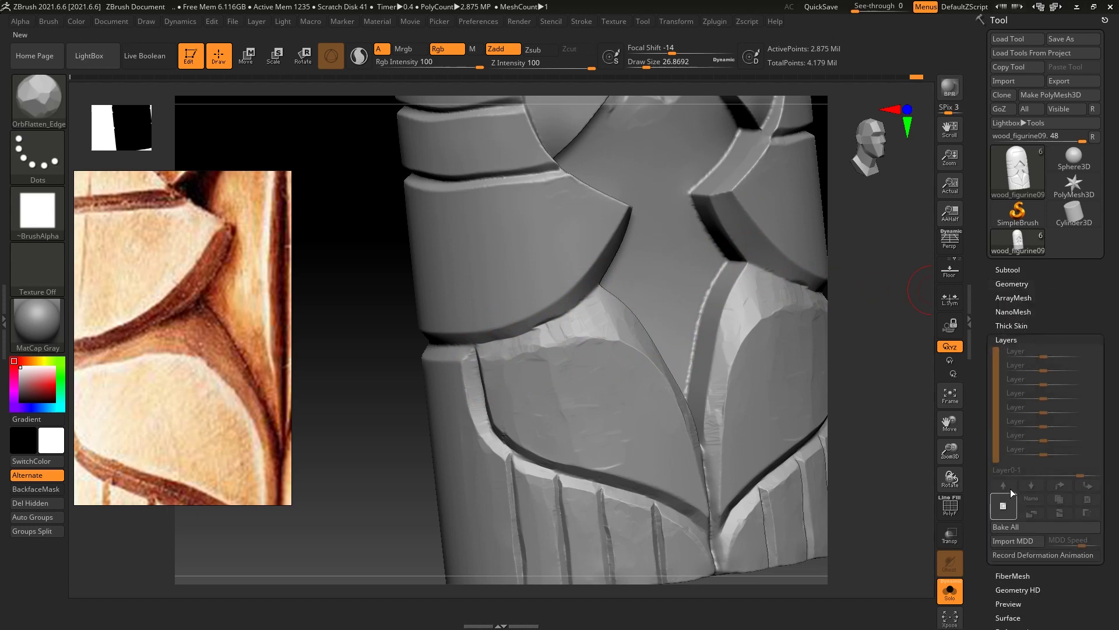
click(1011, 497)
click(1032, 499)
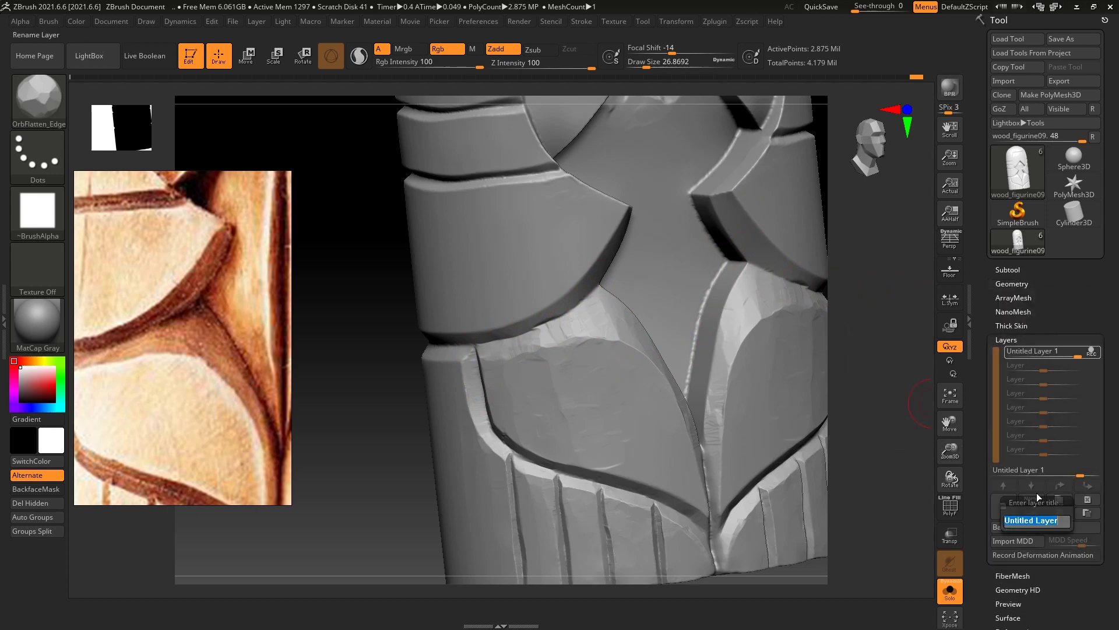
text(01)
key(Return)
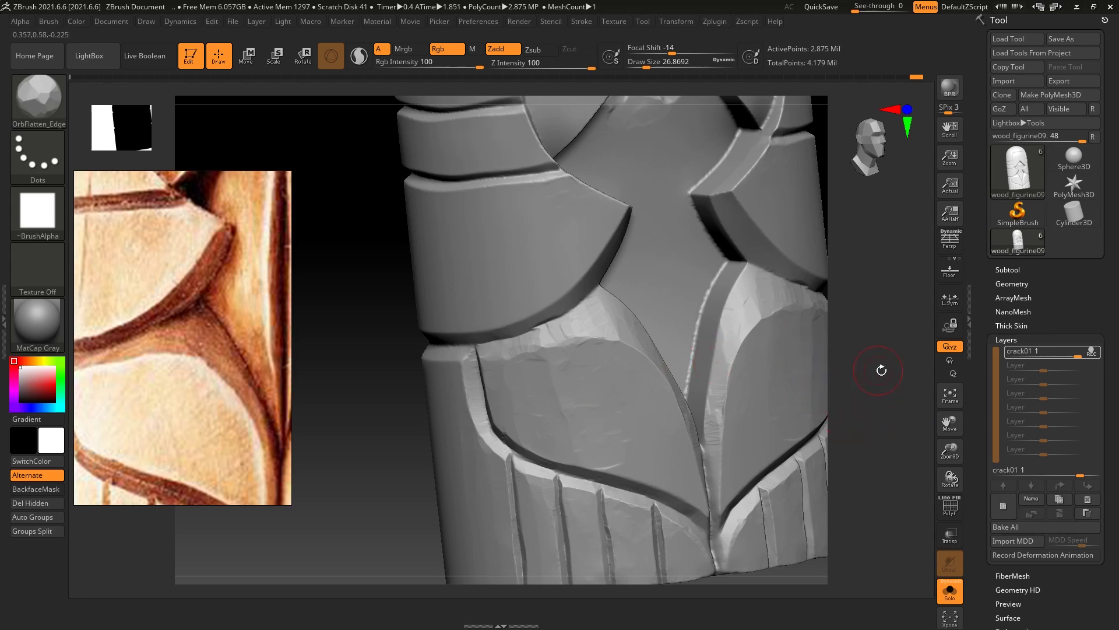
Smooth the scratchy ridge detail and reshape the leaf panel's shelf edge with TrimSmoothBorder
drag(882, 371, 799, 395)
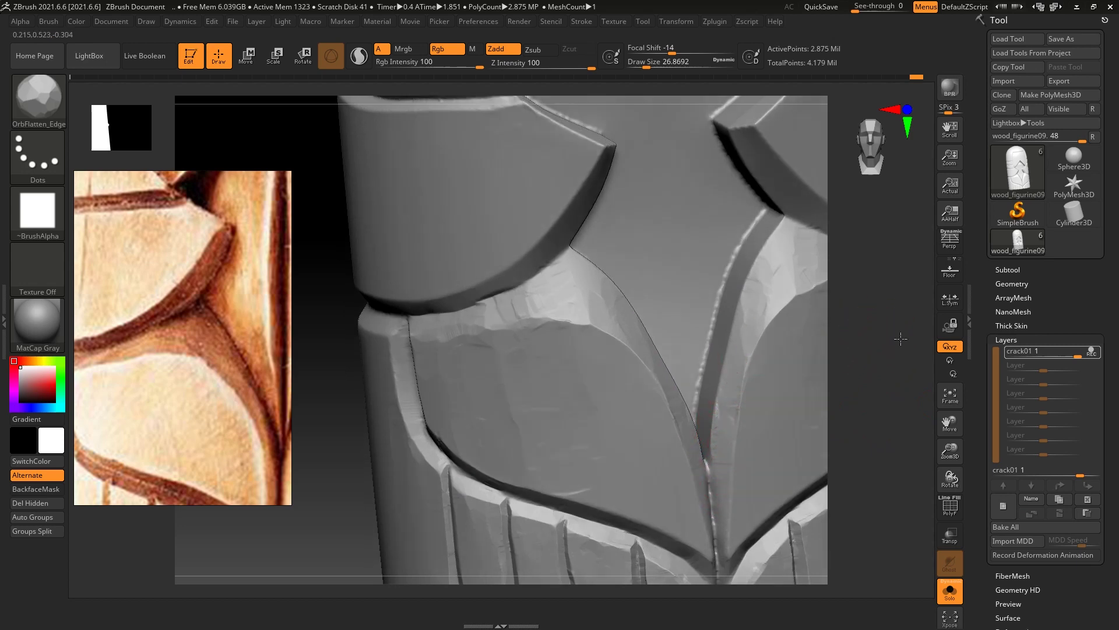
drag(727, 390, 726, 297)
key(shift)
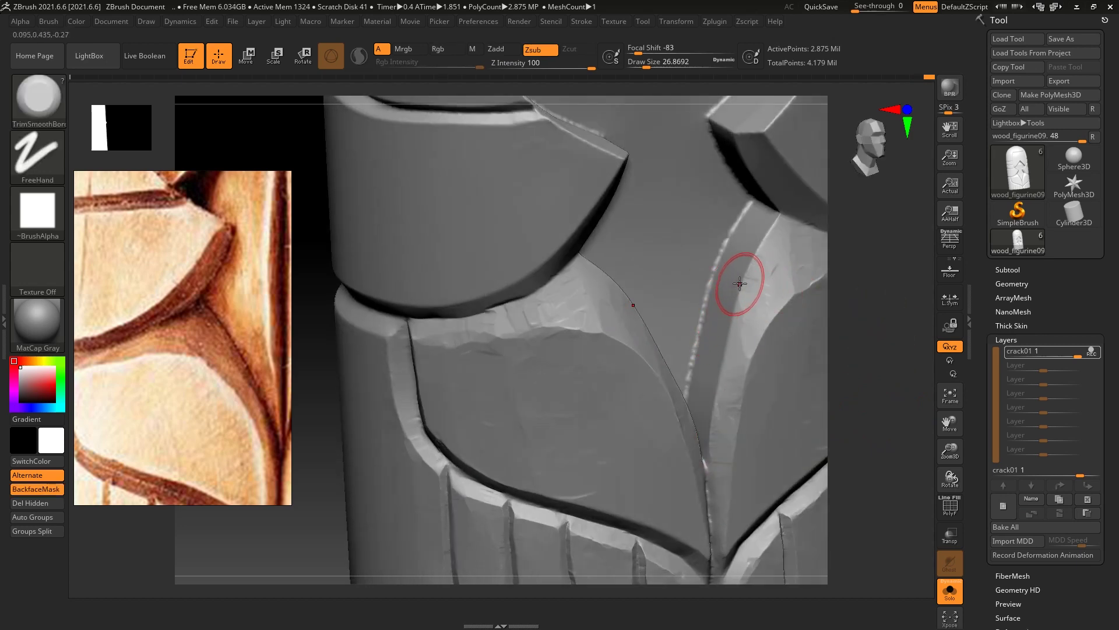
shift+drag(741, 282, 750, 258)
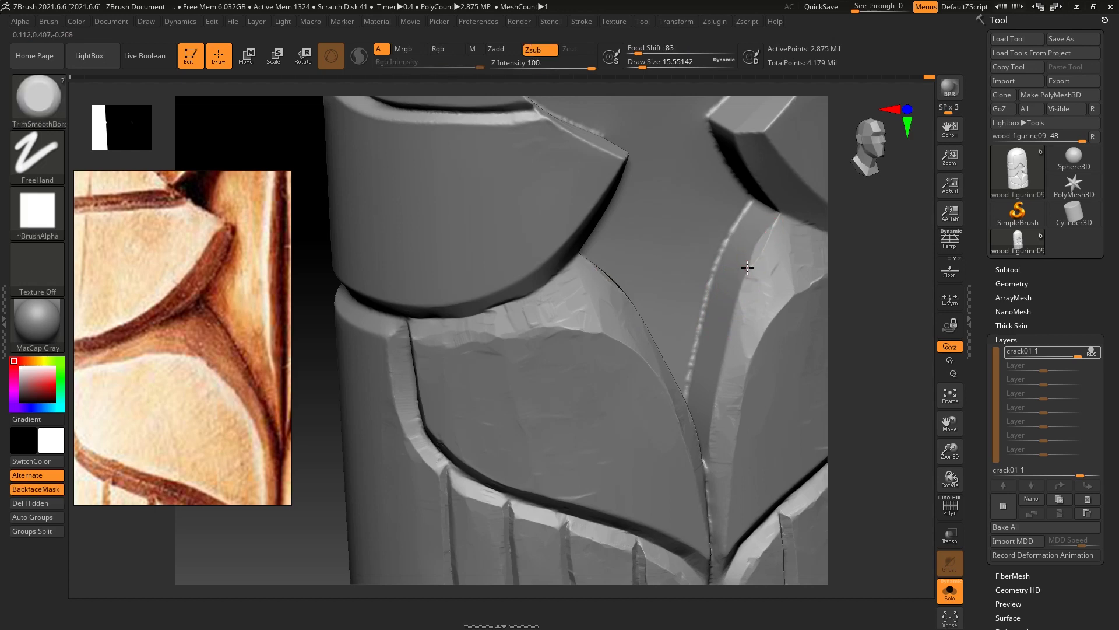
drag(911, 334, 570, 330)
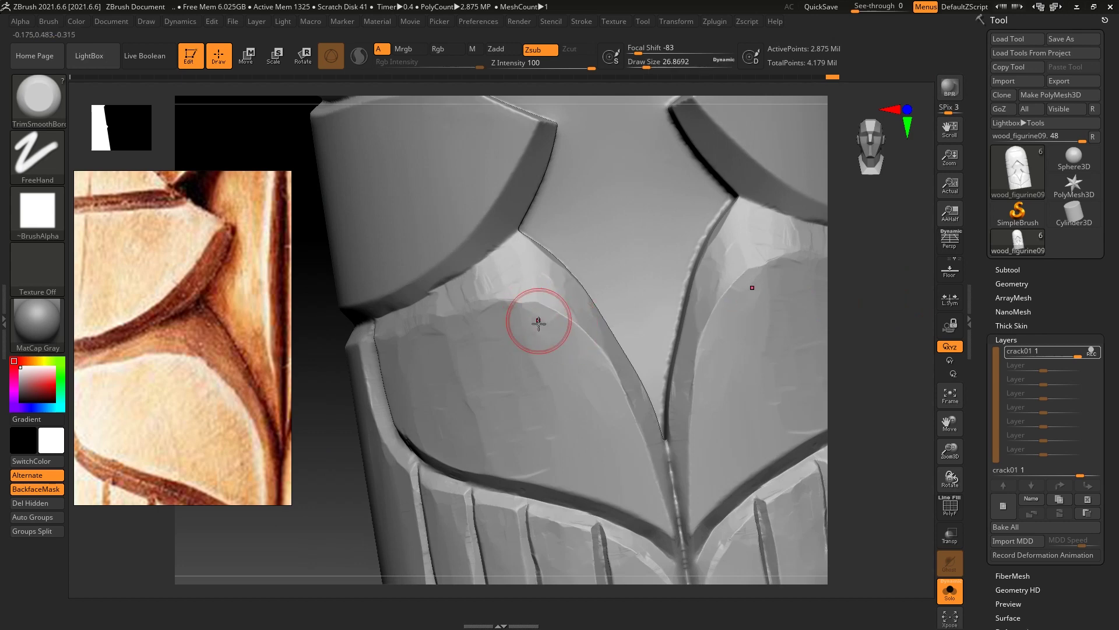
drag(555, 320, 564, 329)
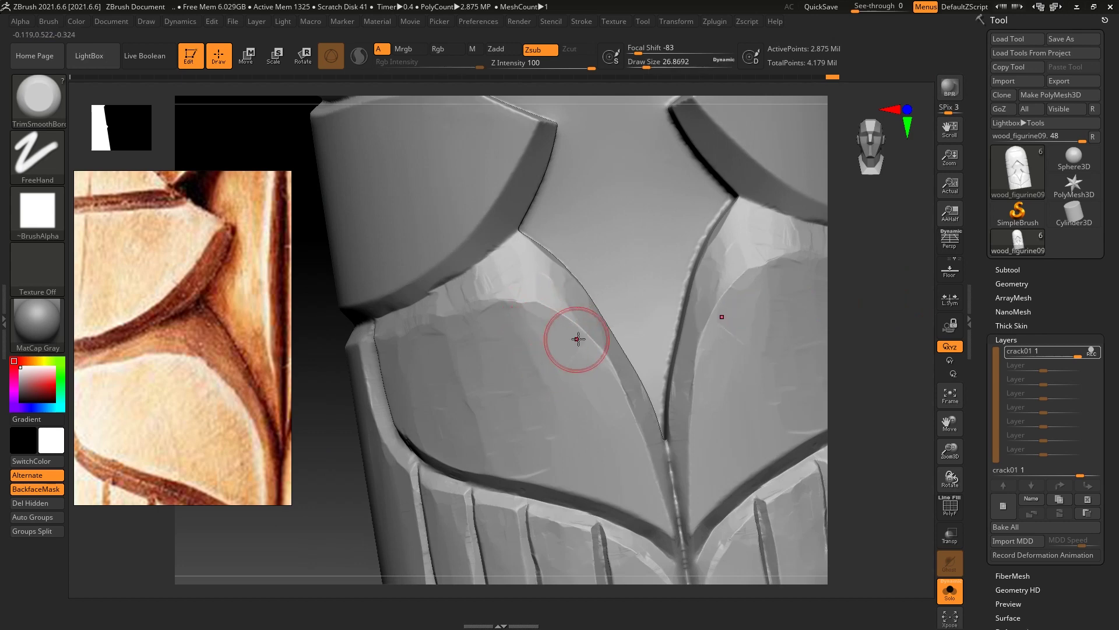
drag(612, 404, 606, 427)
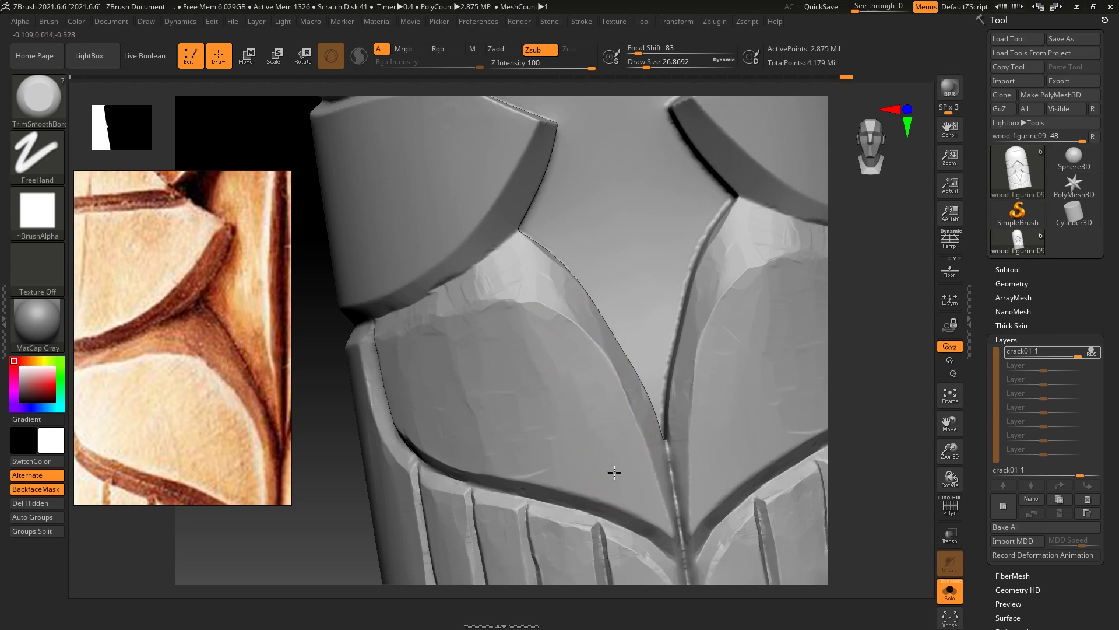
key(f)
mouse_move(842, 345)
mouse_down()
mouse_move(842, 257)
mouse_move(865, 272)
mouse_move(869, 315)
mouse_up()
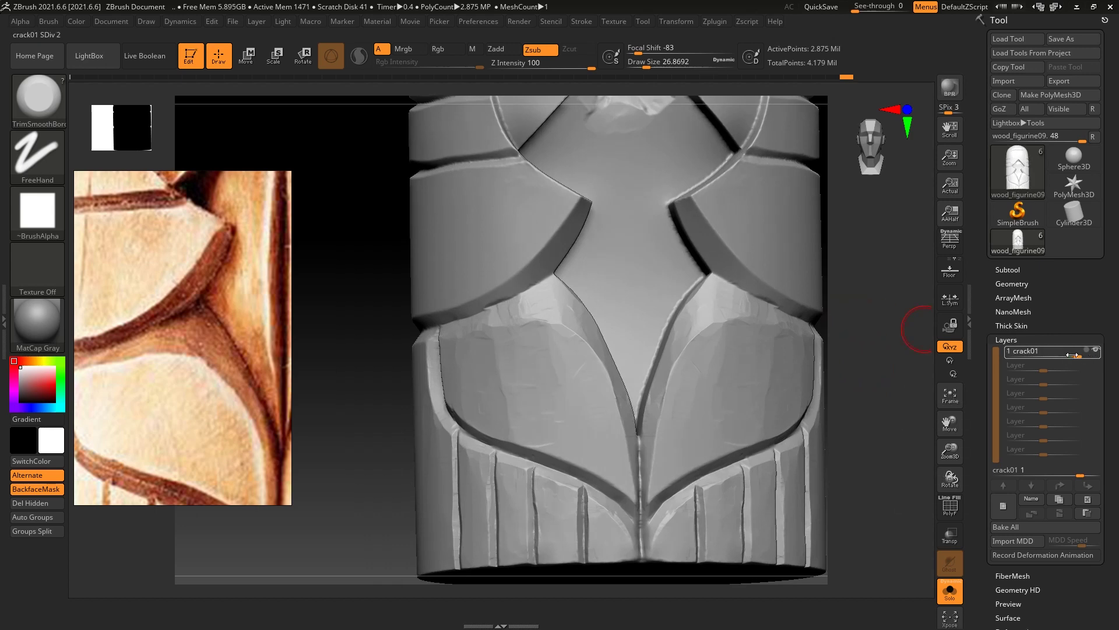
Raise the crack01 layer strength, turn on recording, and smooth the left groove edge
drag(1029, 357, 1068, 358)
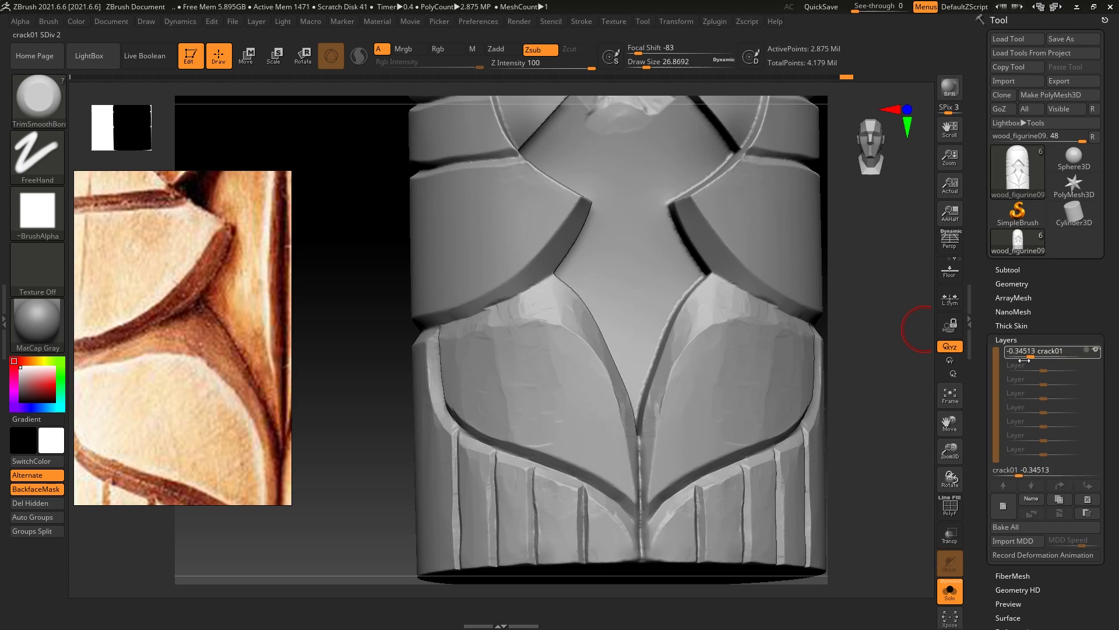
click(1092, 352)
mouse_move(871, 338)
alt+mouse_down()
mouse_move(884, 348)
mouse_move(874, 333)
alt+mouse_up()
drag(550, 309, 617, 353)
drag(857, 367, 843, 331)
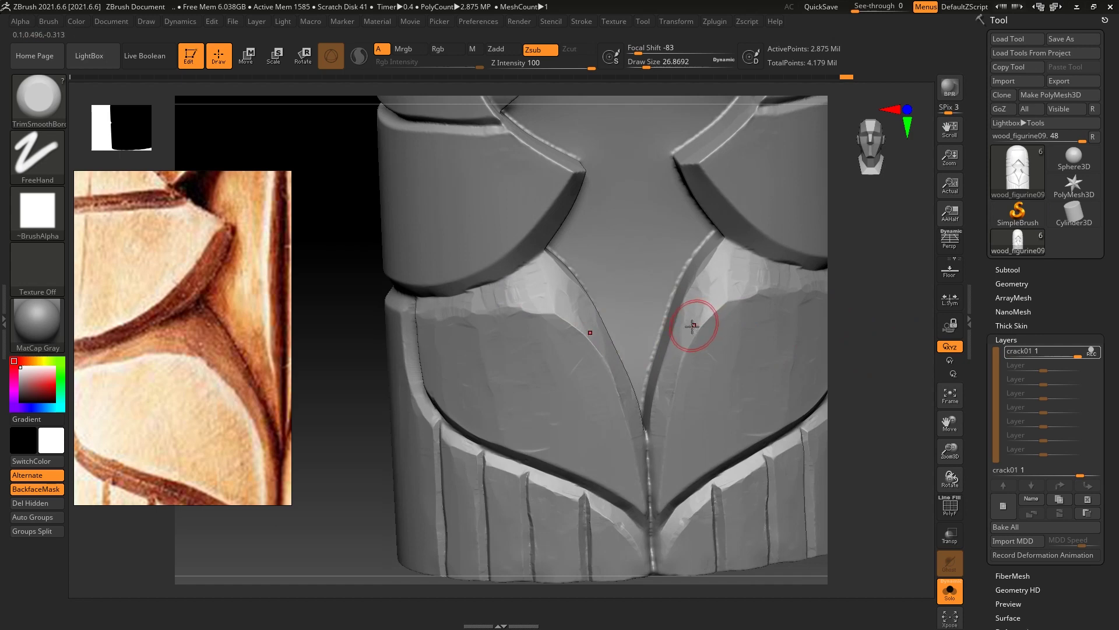
Switch to OrbFlatten_Edge, orbit to view the lower bands, and bring up the Start menu
key(1)
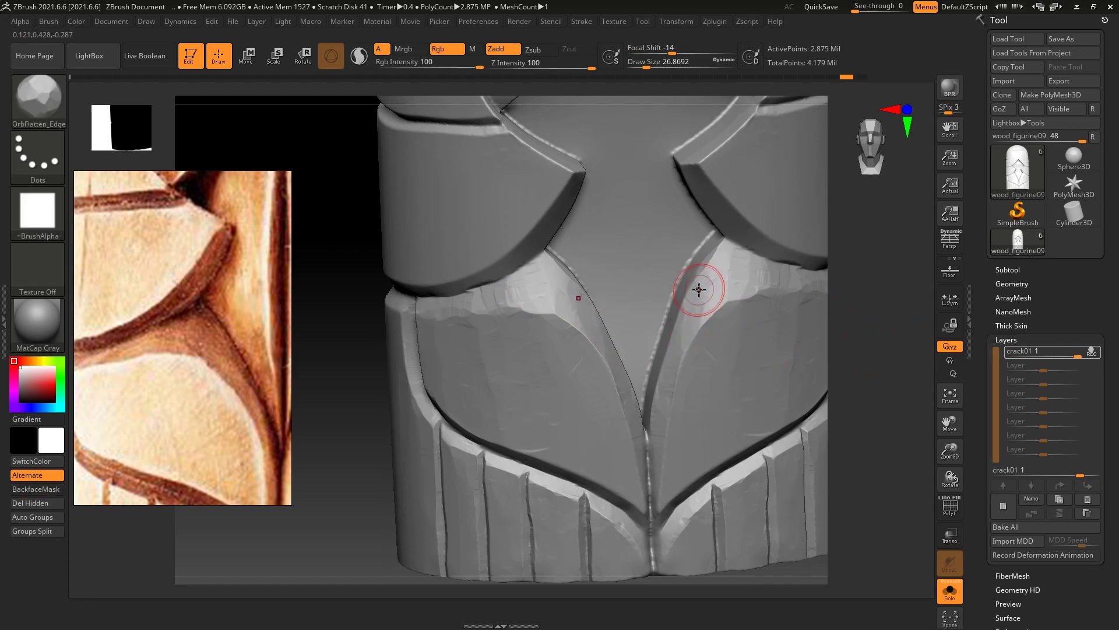
mouse_move(893, 341)
alt+mouse_down()
mouse_move(872, 242)
mouse_move(888, 262)
mouse_move(885, 296)
mouse_move(557, 335)
alt+mouse_up()
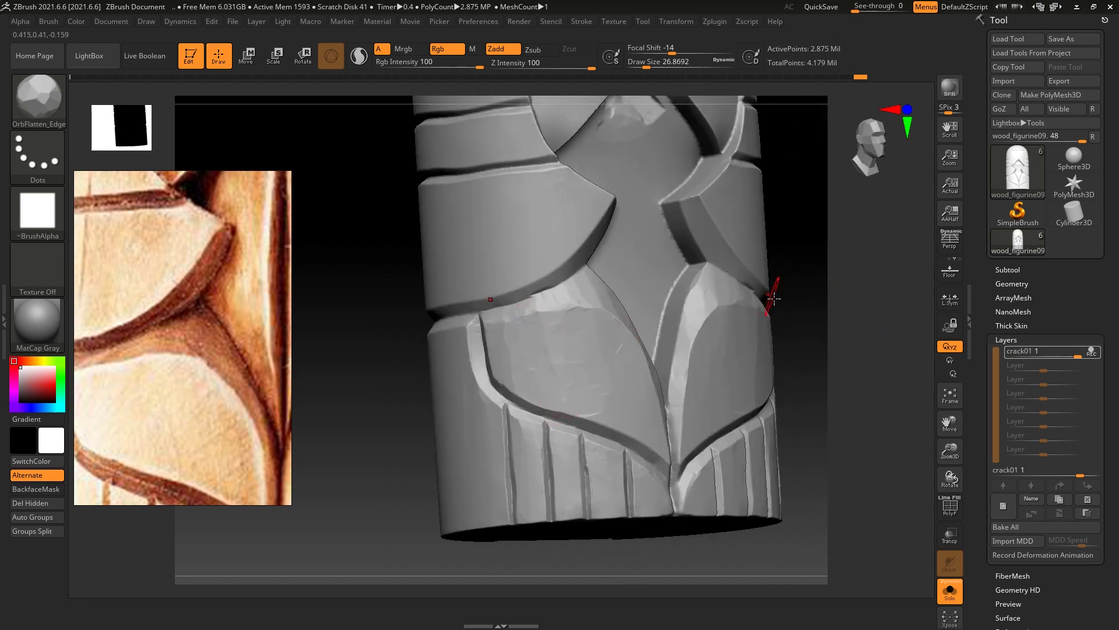
drag(768, 295, 679, 312)
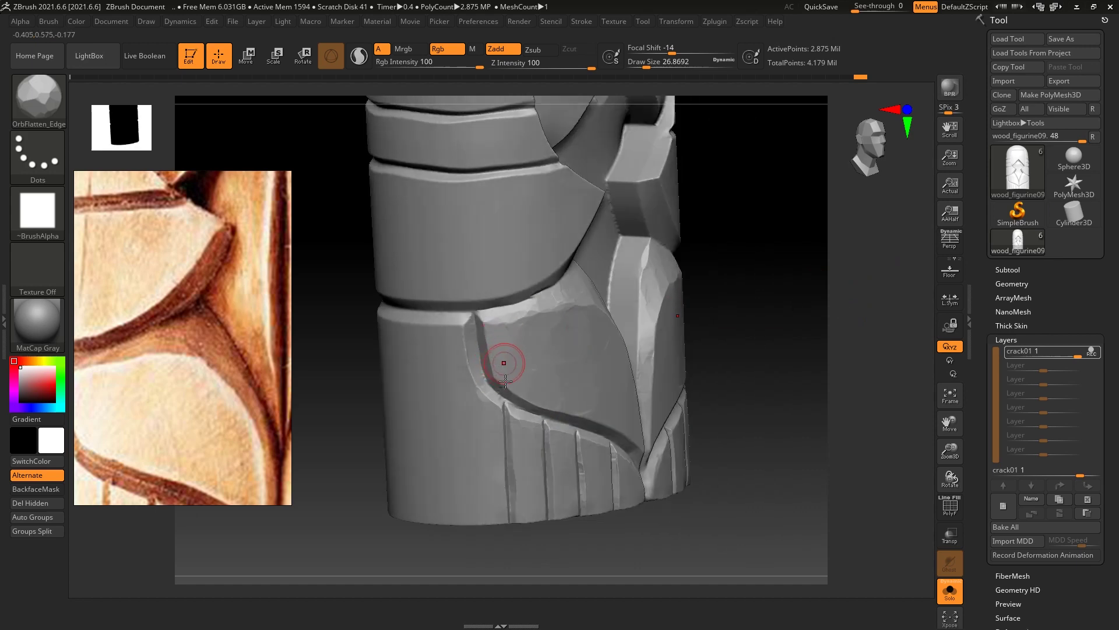
mouse_move(761, 241)
mouse_down()
mouse_move(790, 227)
mouse_move(834, 248)
mouse_move(545, 367)
mouse_up()
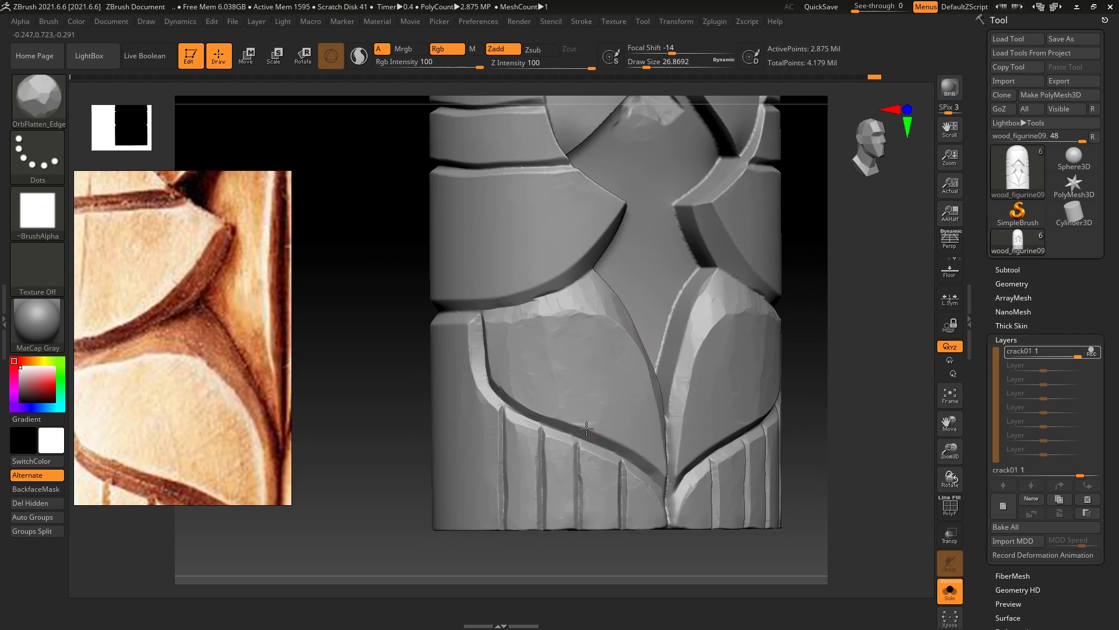
mouse_move(804, 408)
mouse_down()
mouse_move(838, 321)
mouse_move(807, 325)
mouse_move(857, 298)
mouse_up()
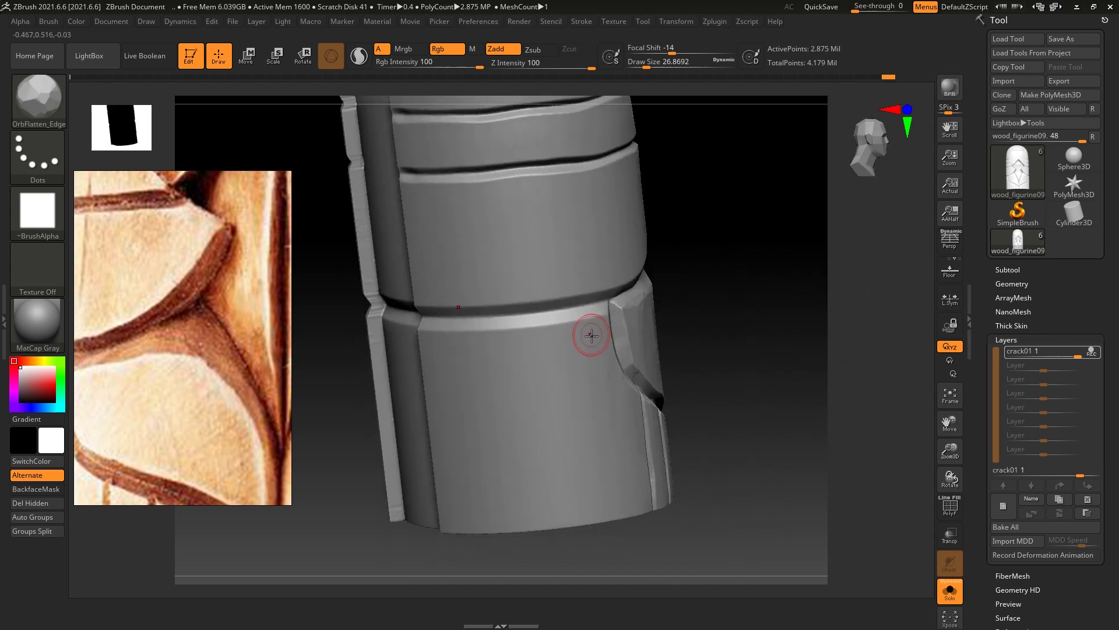
key(super)
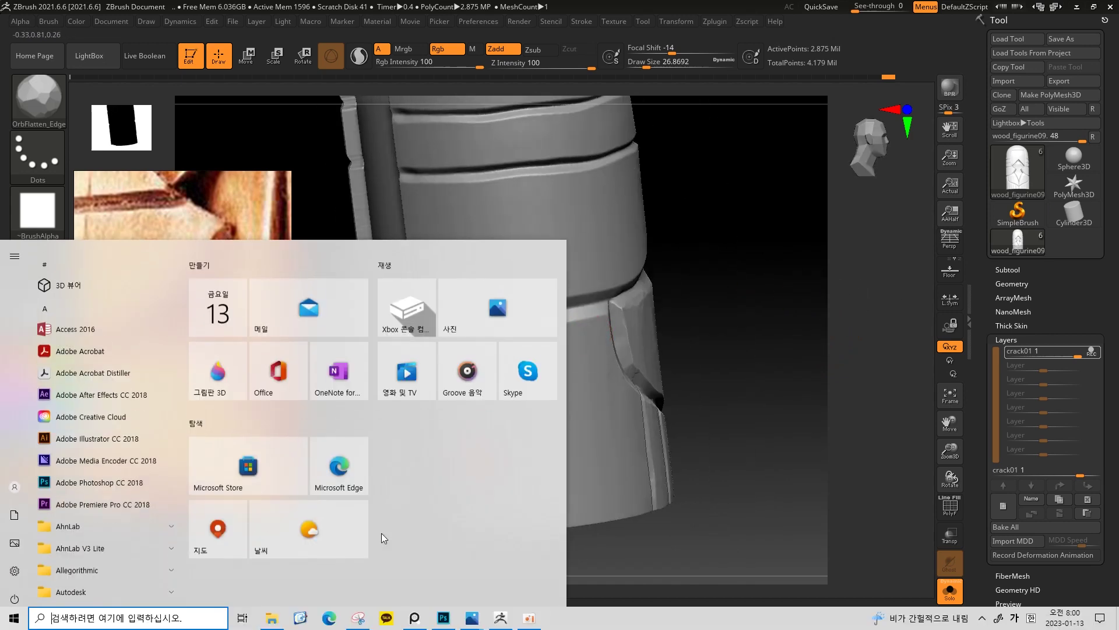
Capture the figurine viewport in Snipping Tool as a crack guide, then return to ZBrush facing the lower band
click(358, 618)
click(385, 70)
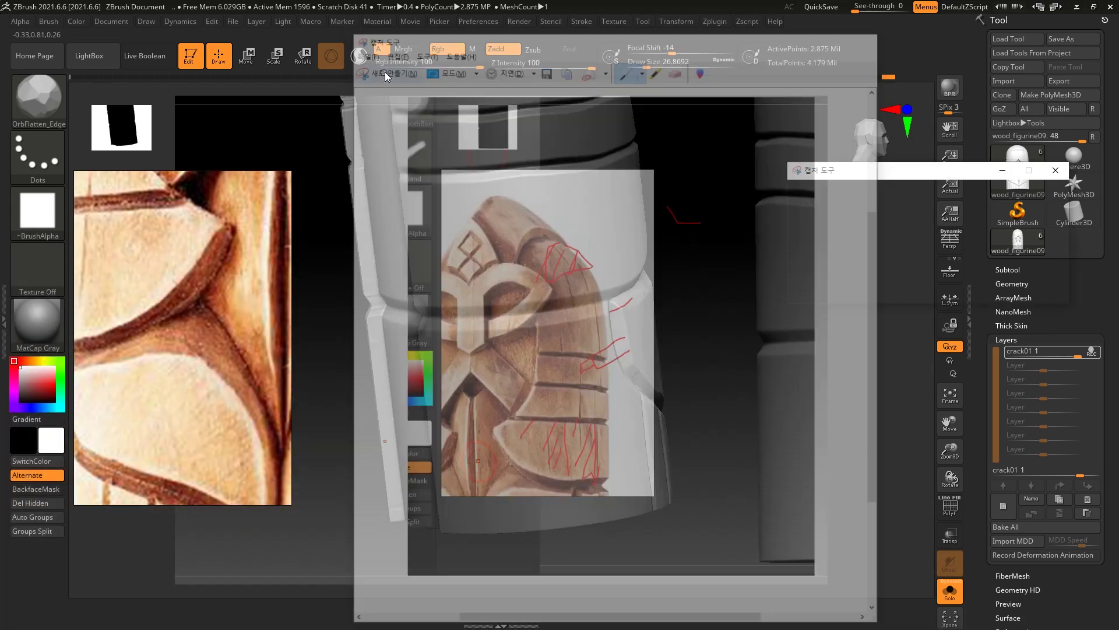
mouse_move(246, 107)
mouse_down()
mouse_move(748, 470)
mouse_move(829, 627)
mouse_up()
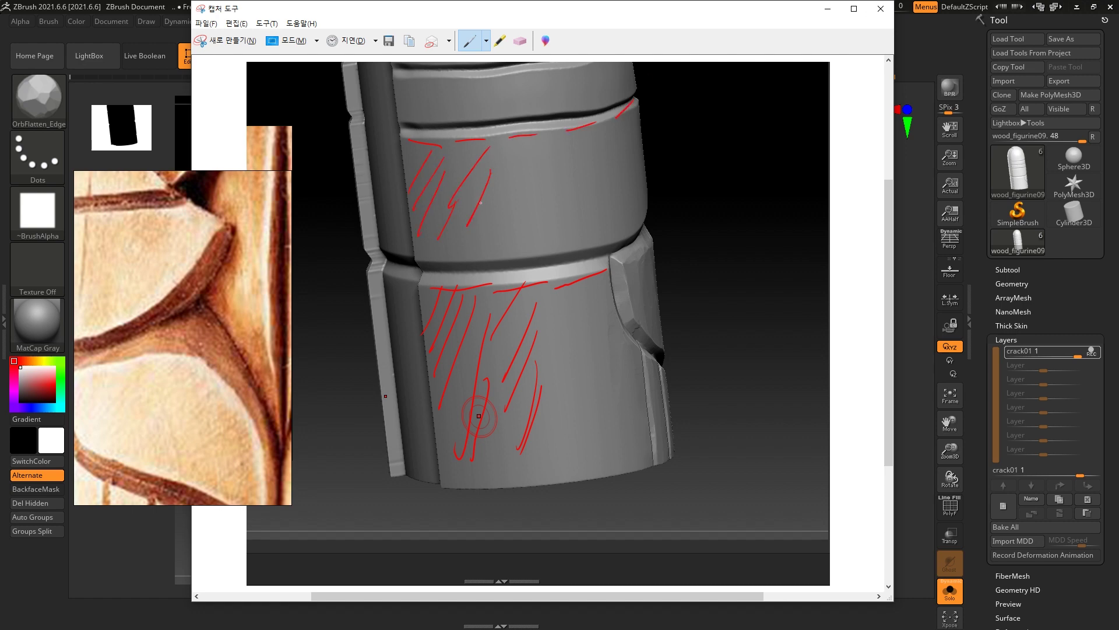
click(831, 10)
drag(741, 280, 694, 263)
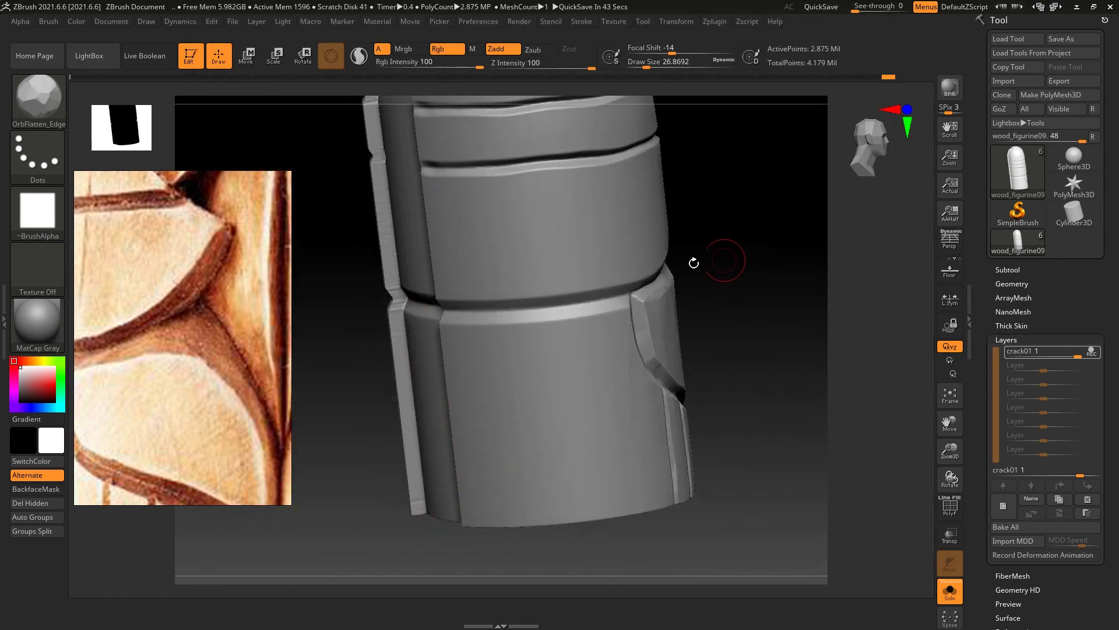
Enlarge the brush and add light crack strokes and faint scratches on the lower band
key(bracketright)
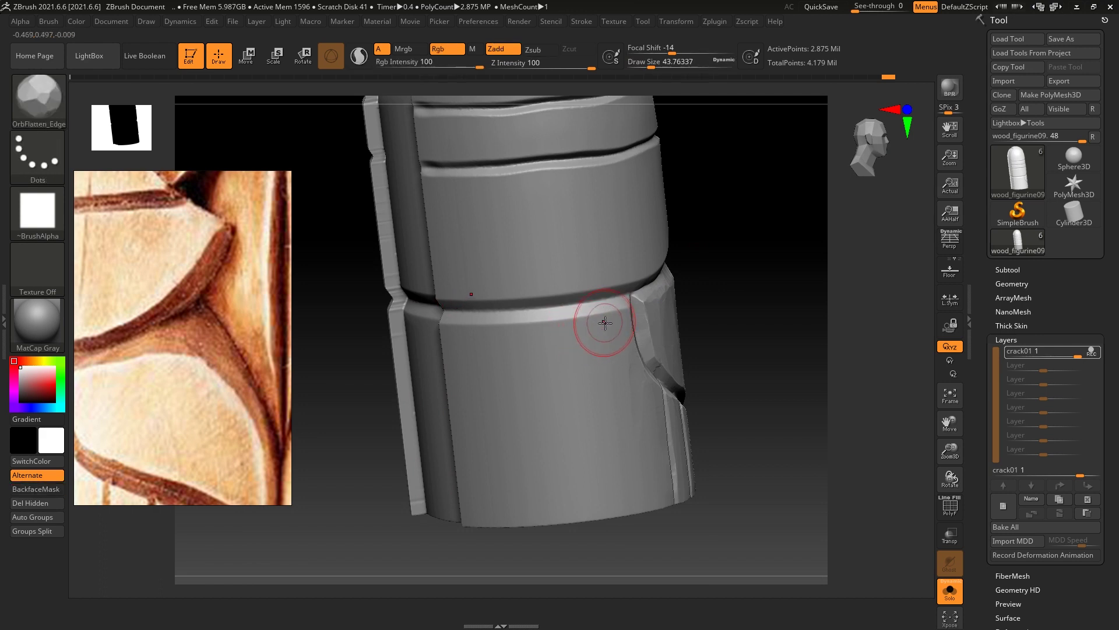
key(ctrl+z)
drag(613, 330, 569, 354)
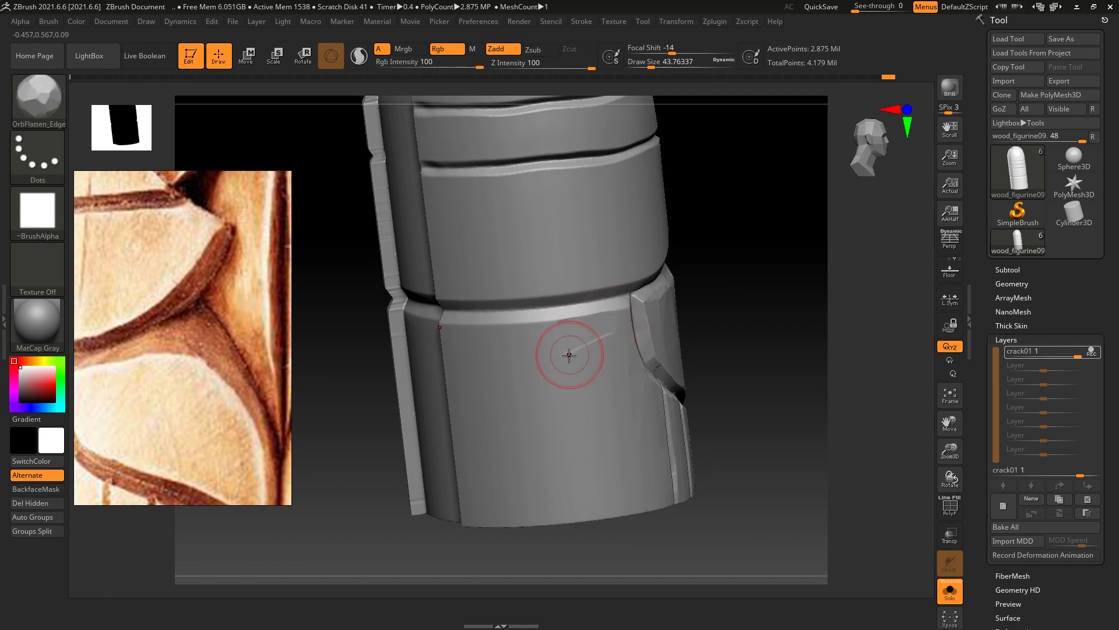
key(bracketright)
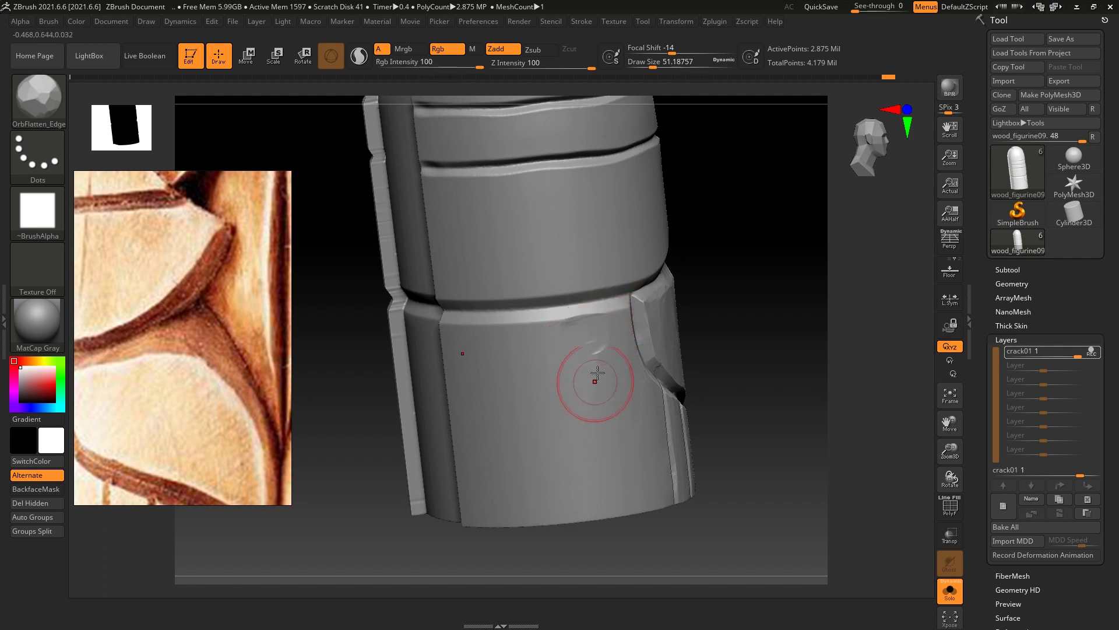
key(ctrl+shift+z)
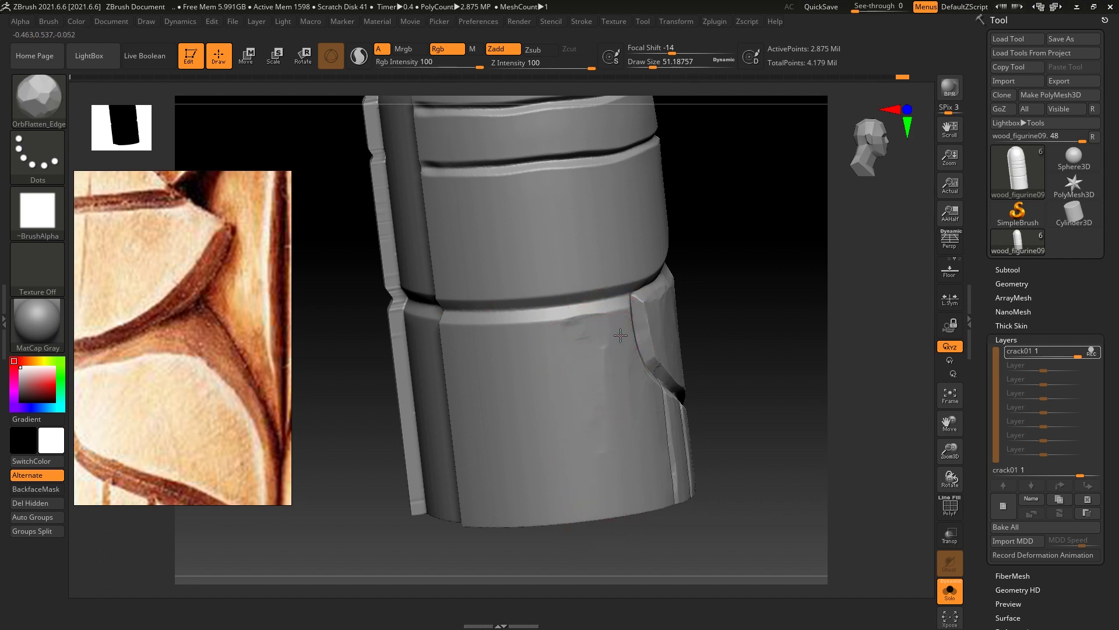
drag(620, 482, 641, 400)
drag(654, 506, 632, 400)
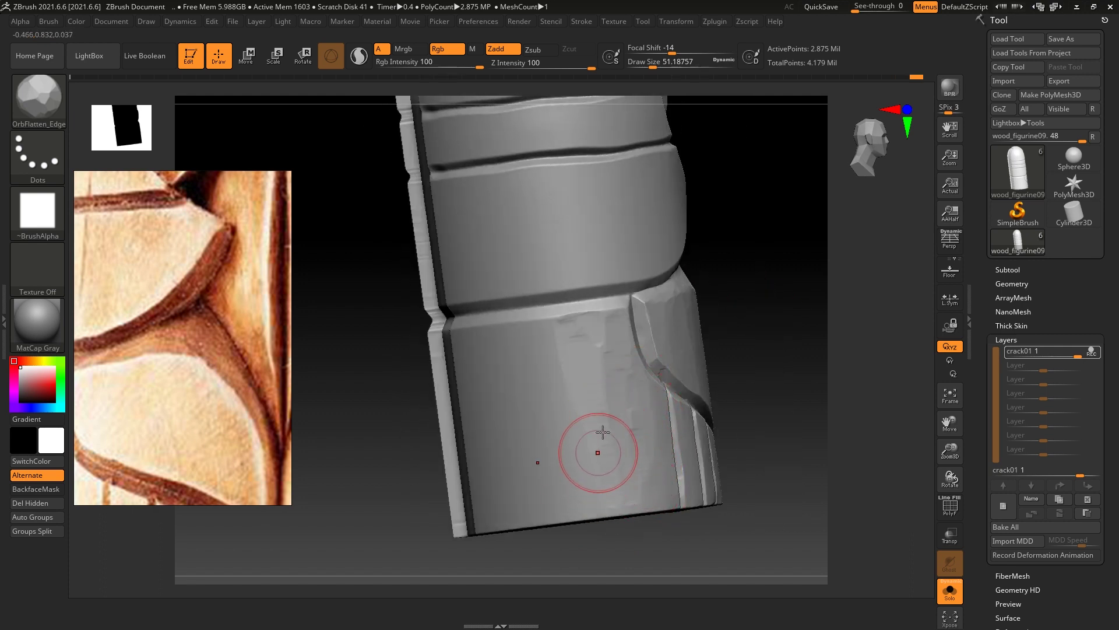
Try vertical streaks on the lower band, undo them, and reframe the view on the band
drag(593, 457, 718, 268)
drag(513, 348, 525, 496)
drag(531, 367, 533, 438)
key(ctrl+z)
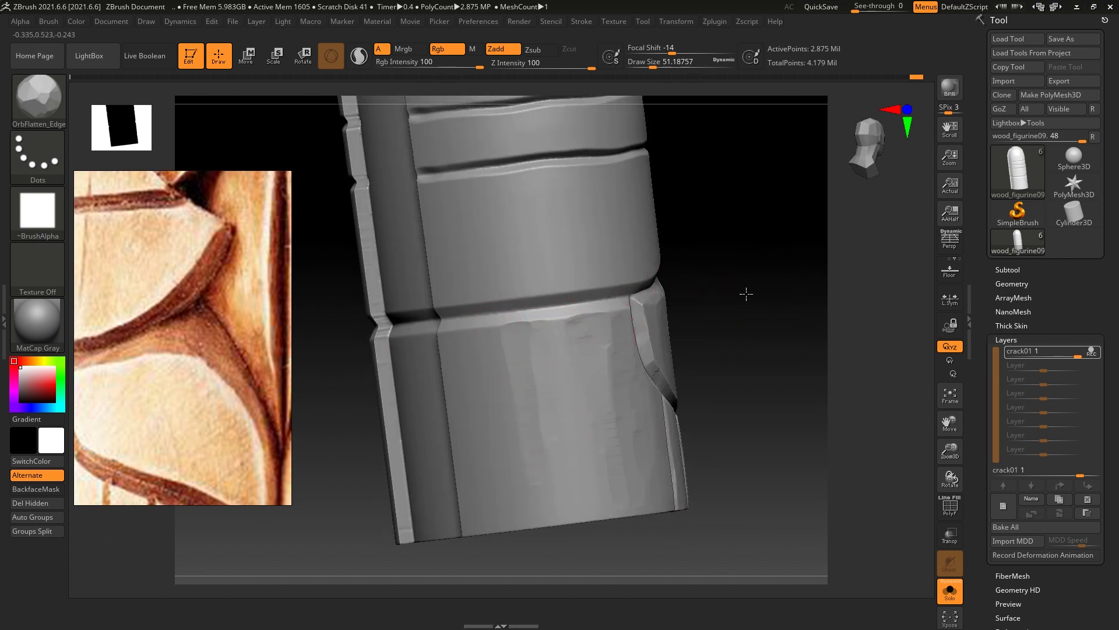
drag(745, 292, 600, 325)
drag(700, 276, 479, 358)
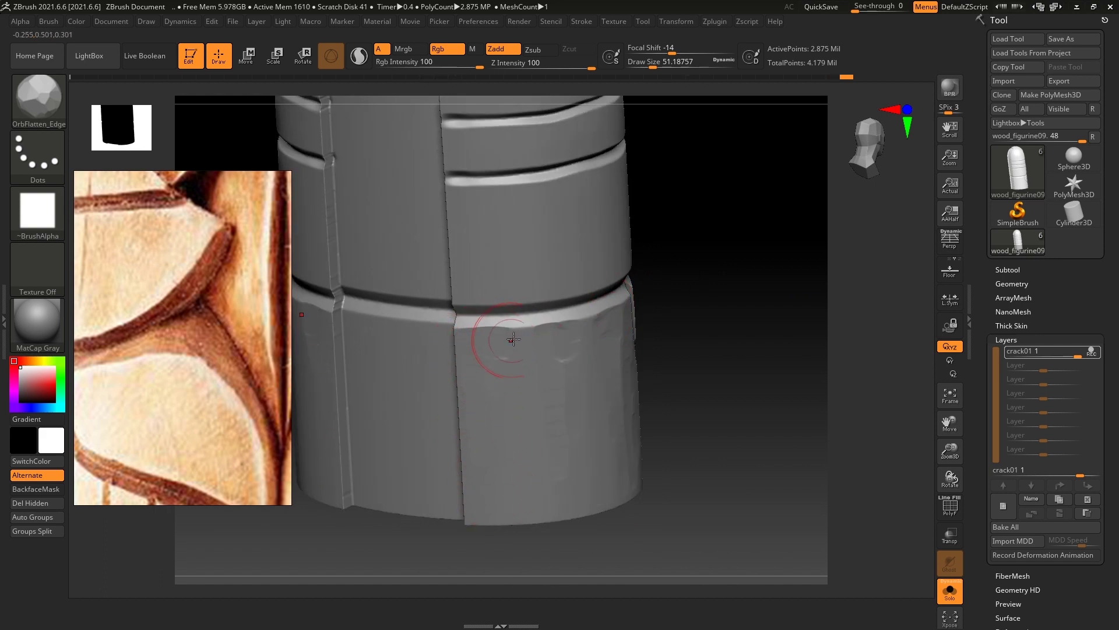
mouse_move(688, 350)
mouse_down()
mouse_move(694, 240)
mouse_move(517, 325)
mouse_up()
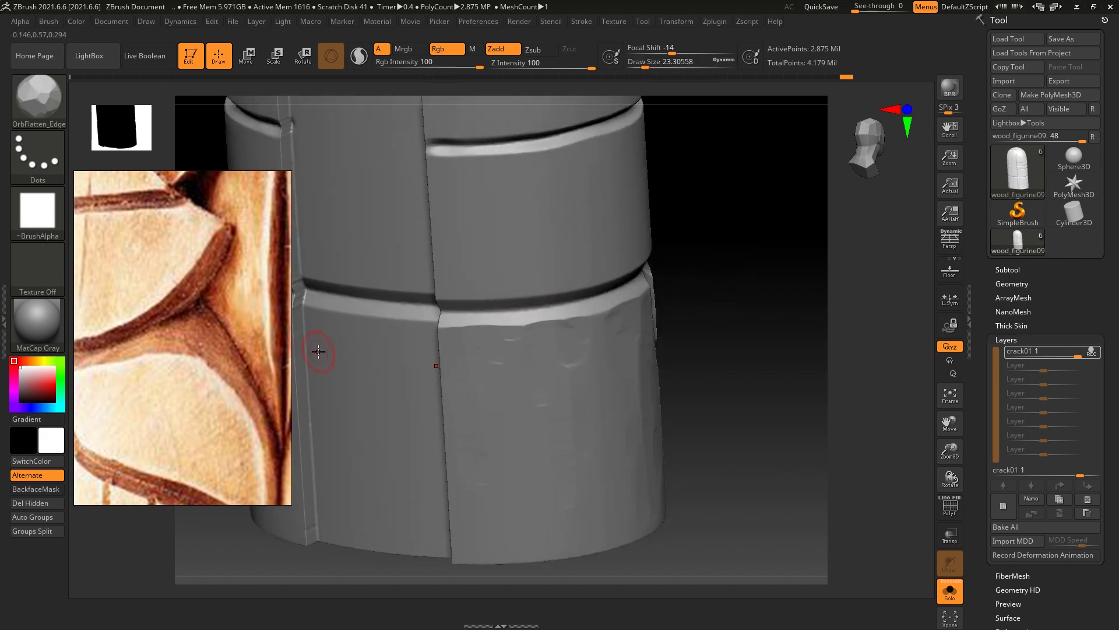
scroll(149, 398, down, 5)
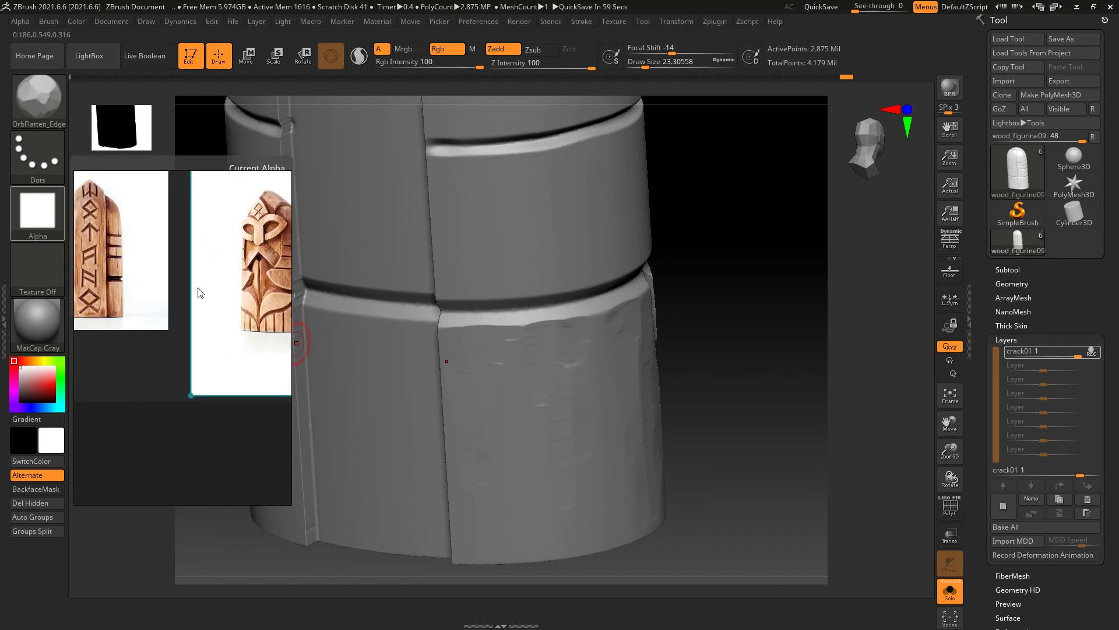
Carve a vertical crack down into the lower band with the crease-carving brush
scroll(160, 316, up, 2)
scroll(159, 297, up, 3)
scroll(169, 286, up, 1)
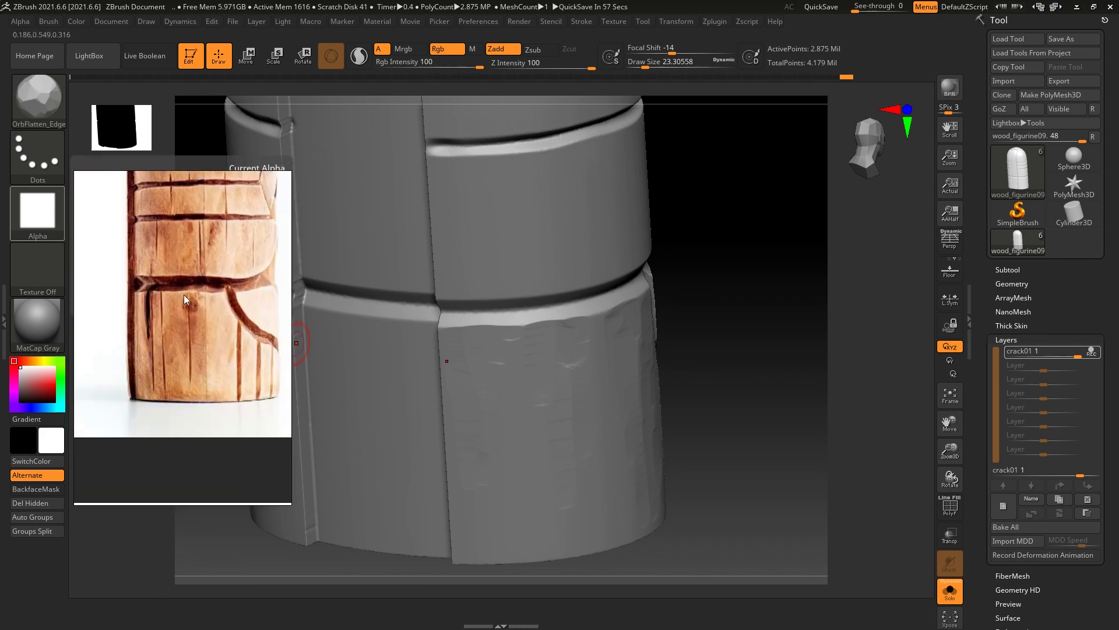
scroll(169, 299, up, 1)
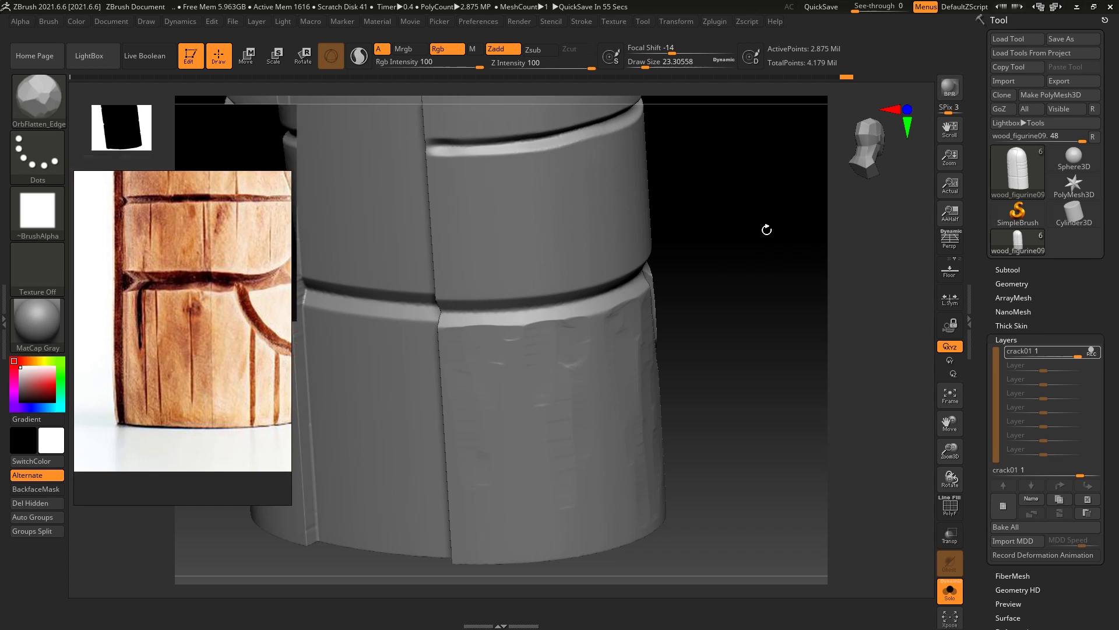
drag(764, 229, 777, 226)
drag(798, 275, 758, 280)
key(b)
key(d)
key(s)
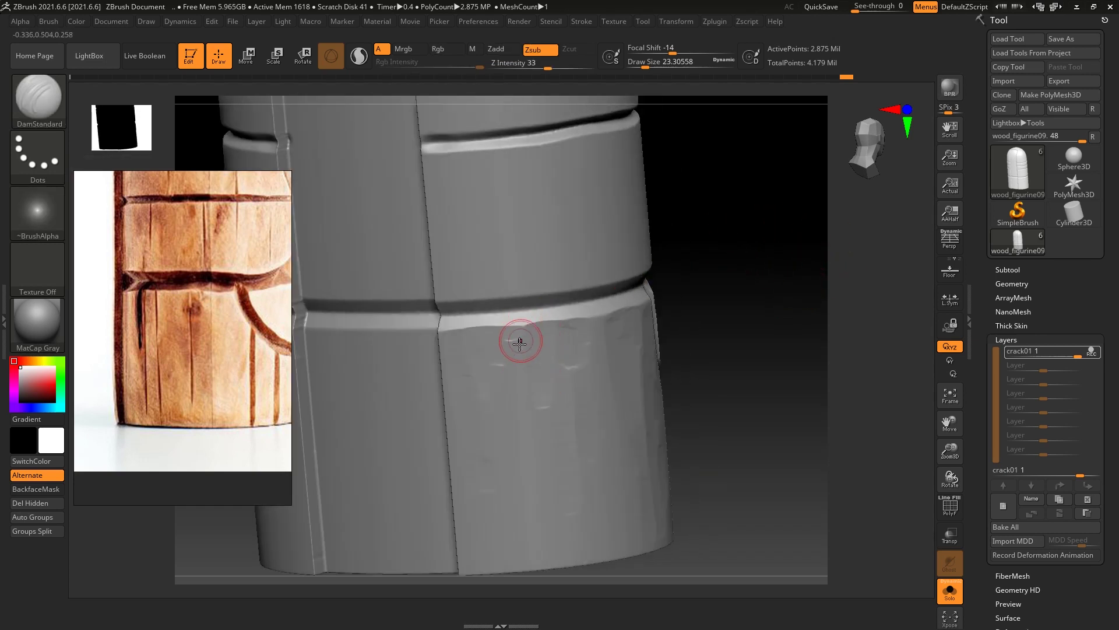
drag(500, 366, 498, 321)
drag(509, 449, 503, 333)
Smooth away the stray mark on the upper band and the small scratch beside the crack
mouse_move(702, 270)
mouse_down()
mouse_move(712, 195)
mouse_move(693, 248)
mouse_up()
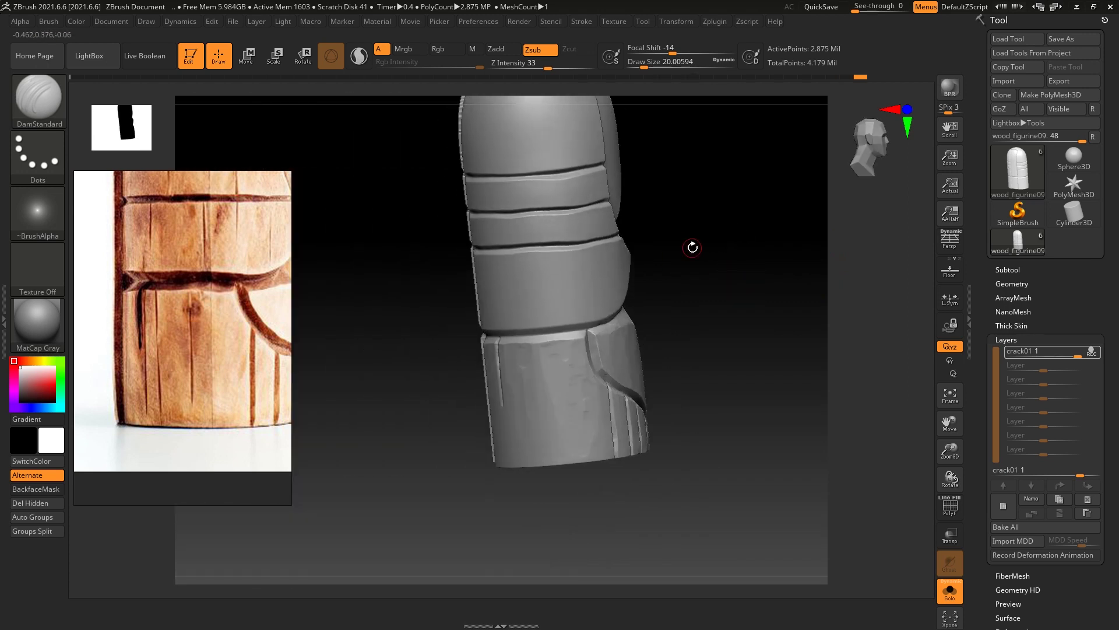
mouse_move(712, 315)
mouse_down()
mouse_move(764, 300)
mouse_move(767, 287)
mouse_move(711, 293)
mouse_up()
key(b)
key(t)
key(s)
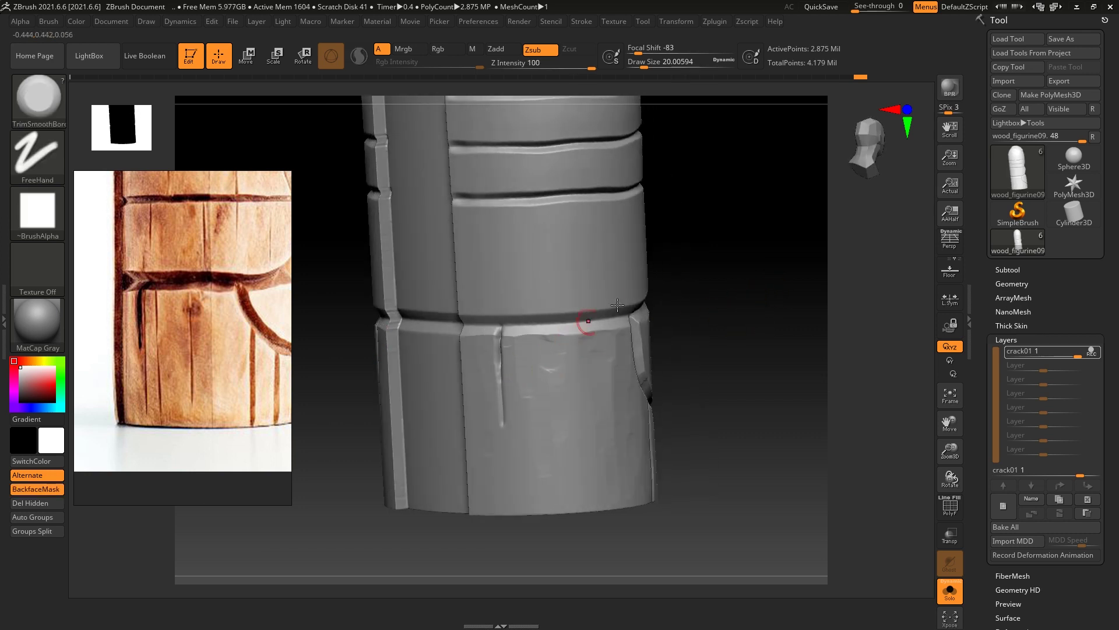
key(shift)
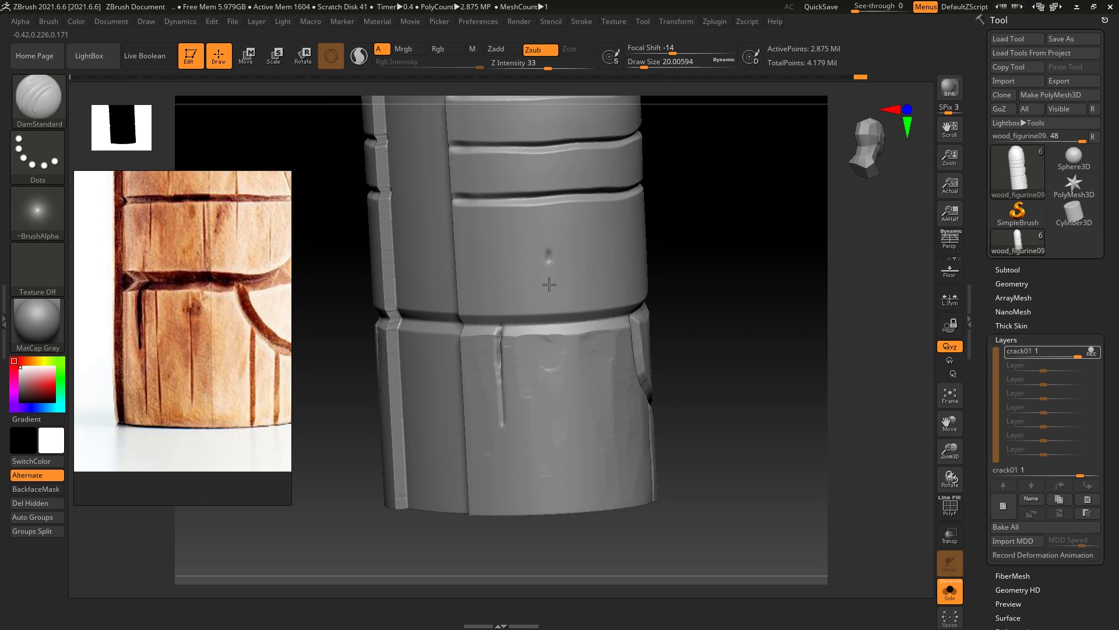
shift+drag(548, 244, 548, 332)
mouse_move(705, 274)
mouse_down()
mouse_move(751, 275)
mouse_move(646, 286)
mouse_up()
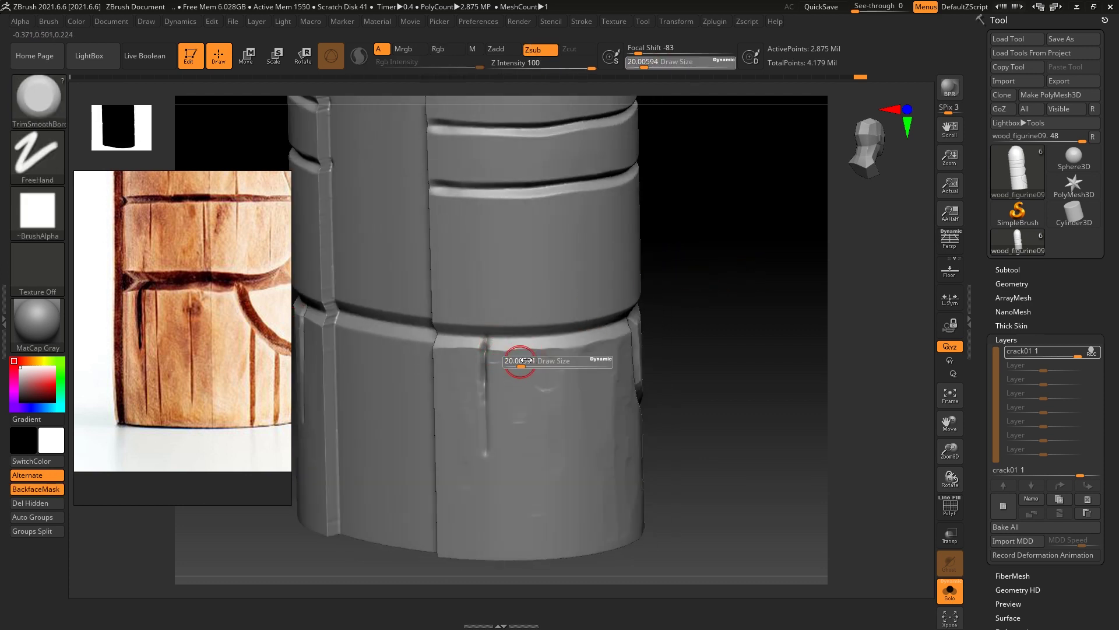
key(b)
key(o)
key(f)
shift+drag(527, 365, 555, 350)
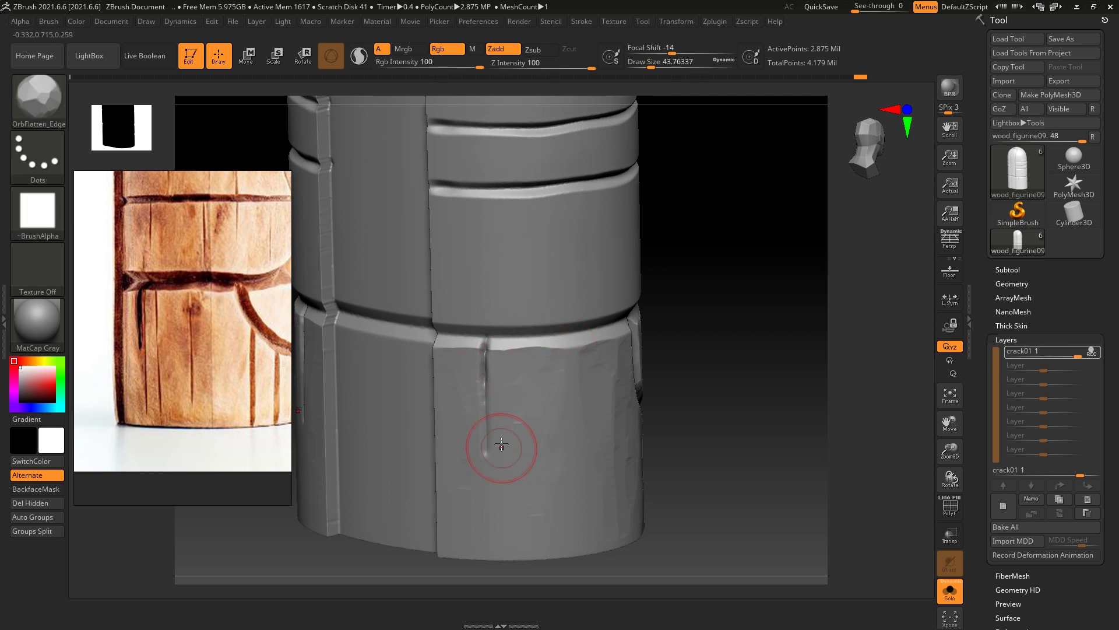
Shrink the brush size to about 14 and return to the crease-carving brush
ctrl+right_drag(659, 288, 474, 247)
key(s)
drag(501, 348, 492, 349)
key(b)
key(d)
key(s)
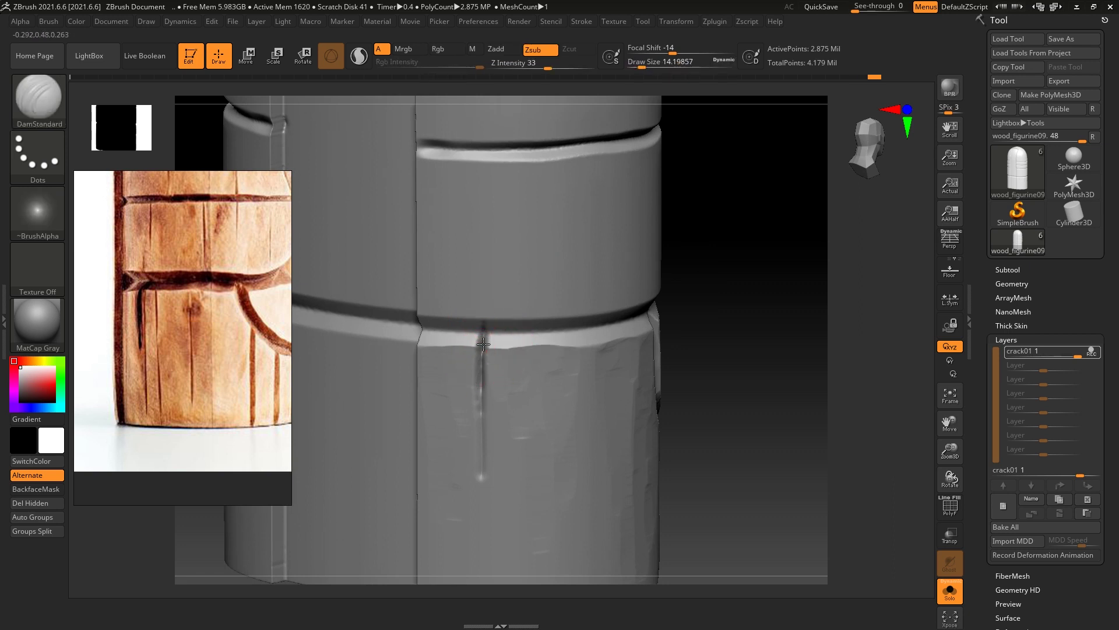
Flatten spots along the crack with OrbFlatten_Edge from a straight-on view
shift+drag(671, 247, 689, 284)
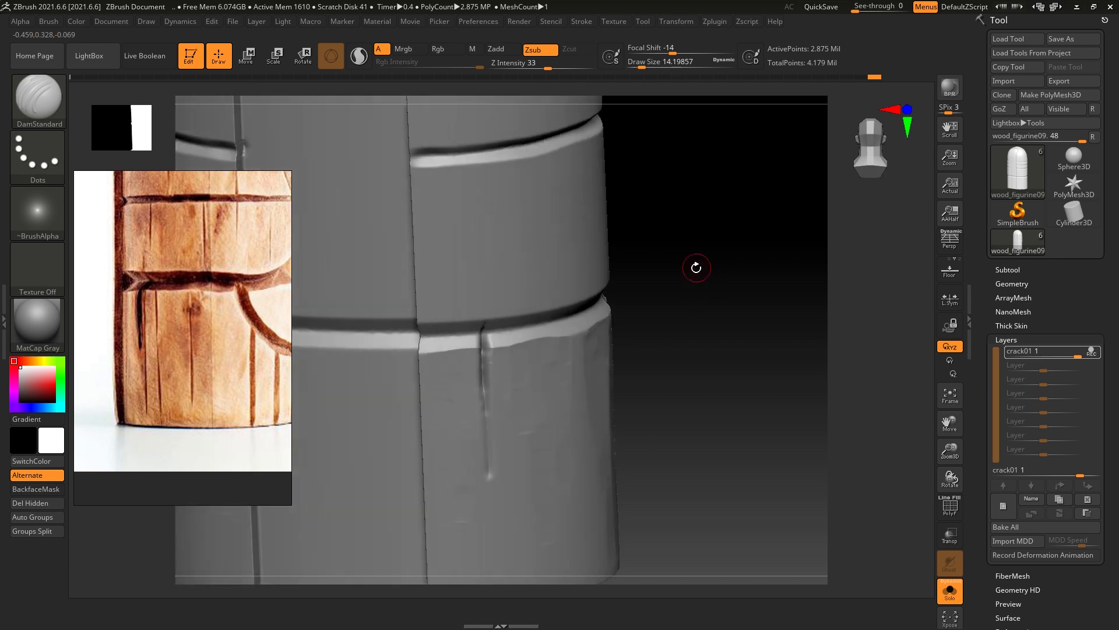
ctrl+right_drag(688, 284, 493, 349)
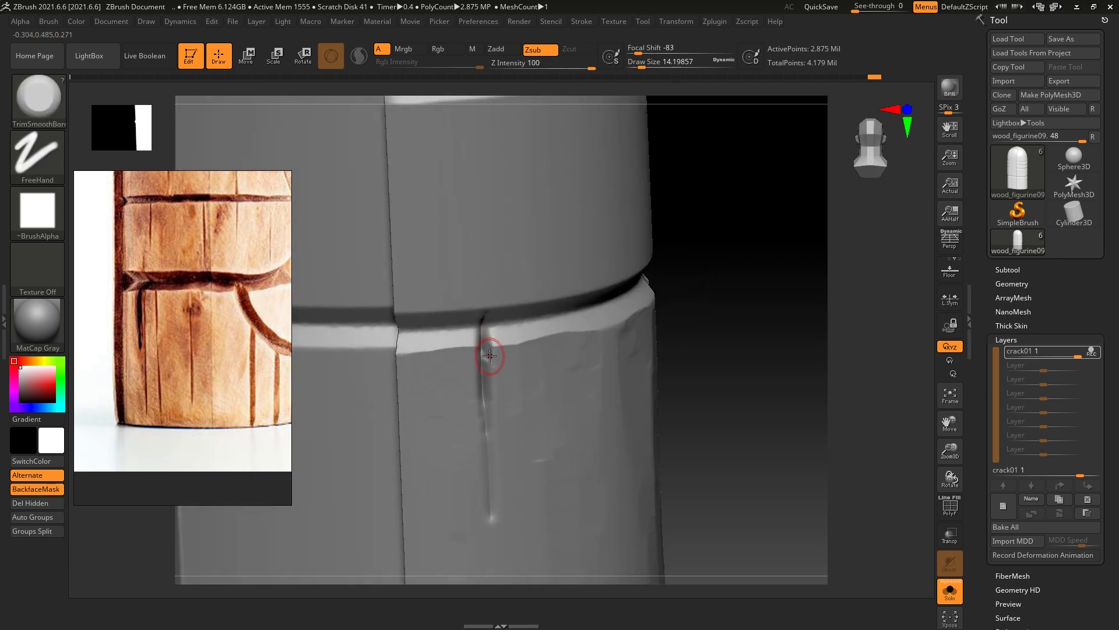
mouse_move(492, 412)
right_down()
mouse_move(692, 281)
mouse_move(469, 357)
right_up()
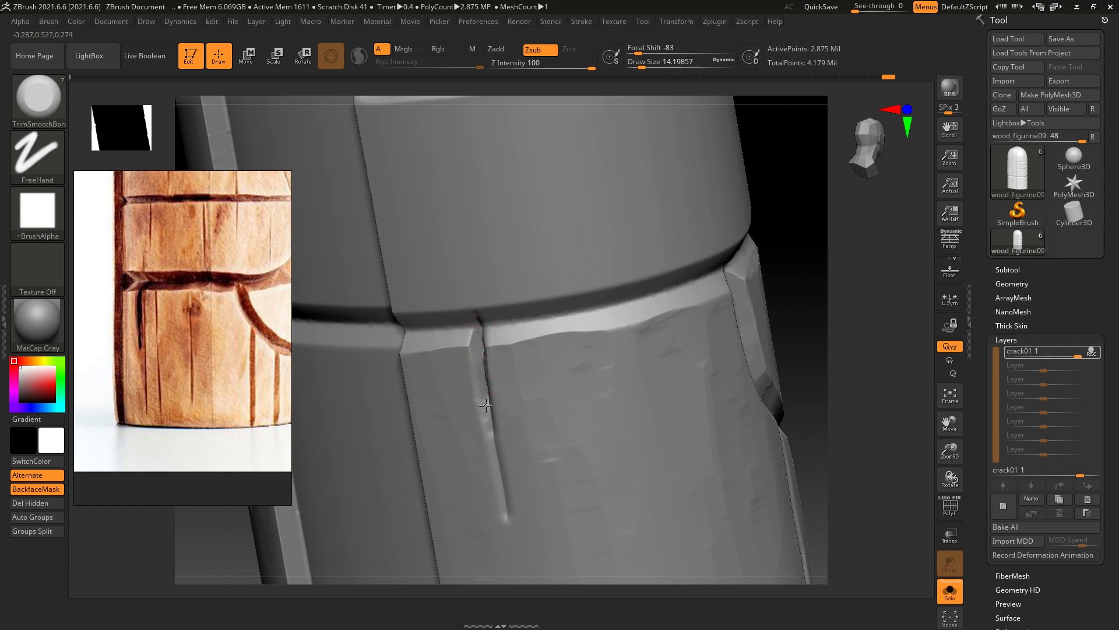
right_drag(801, 273, 498, 356)
mouse_move(496, 449)
right_down()
mouse_move(799, 233)
mouse_move(480, 420)
right_up()
key(1)
click(489, 444)
click(488, 437)
key(ctrl)
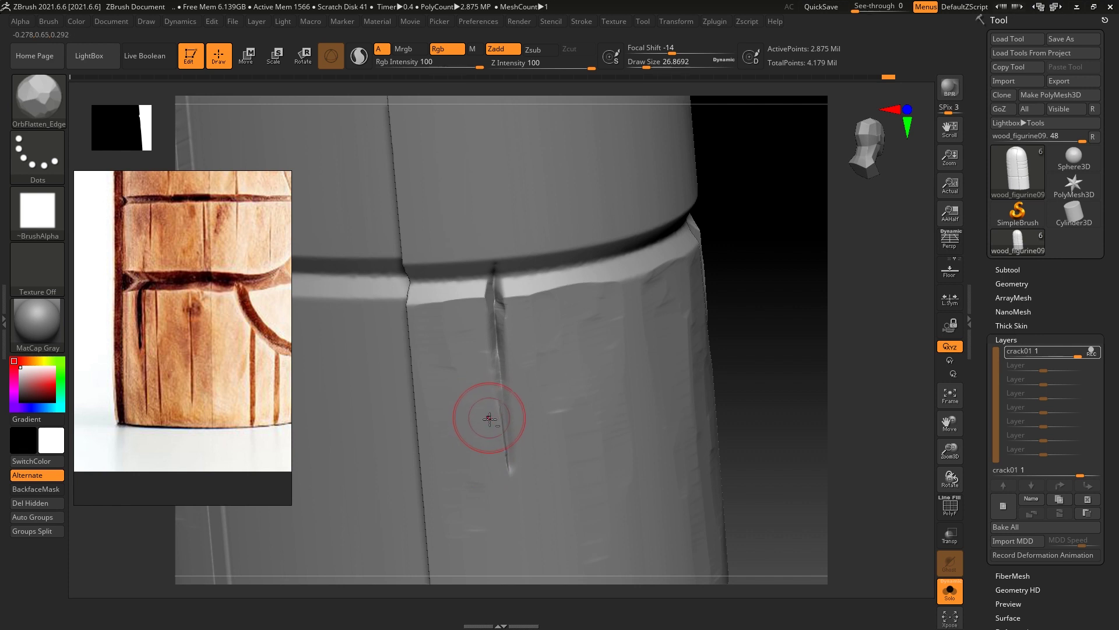
Touch up the crack surface and shrink the brush to about 12.9
click(485, 376)
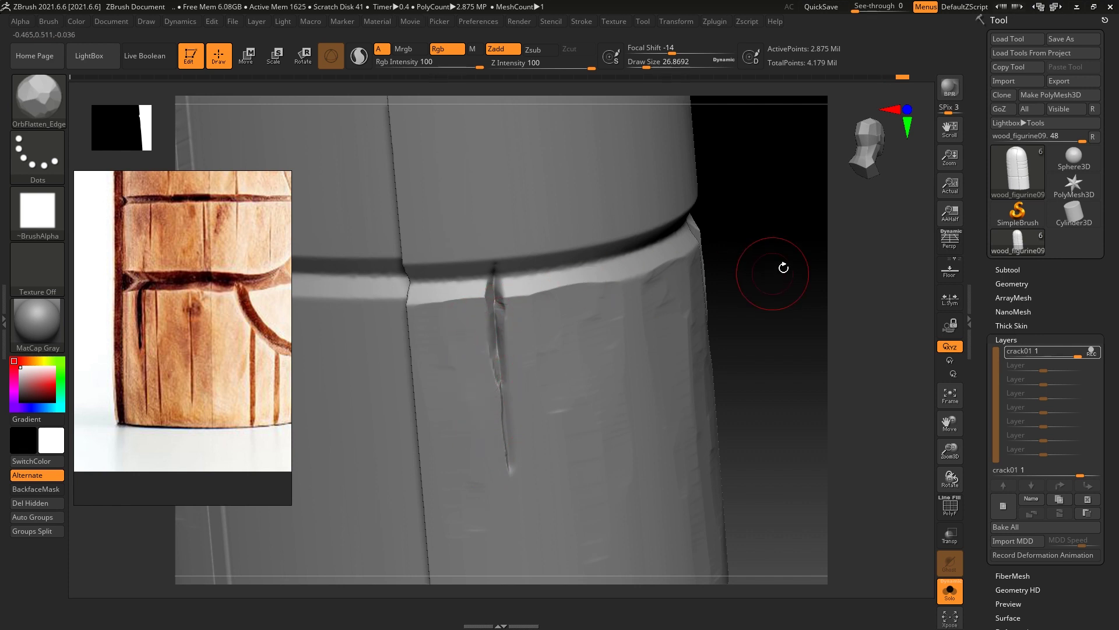
drag(782, 262, 775, 237)
key(s)
drag(496, 367, 483, 364)
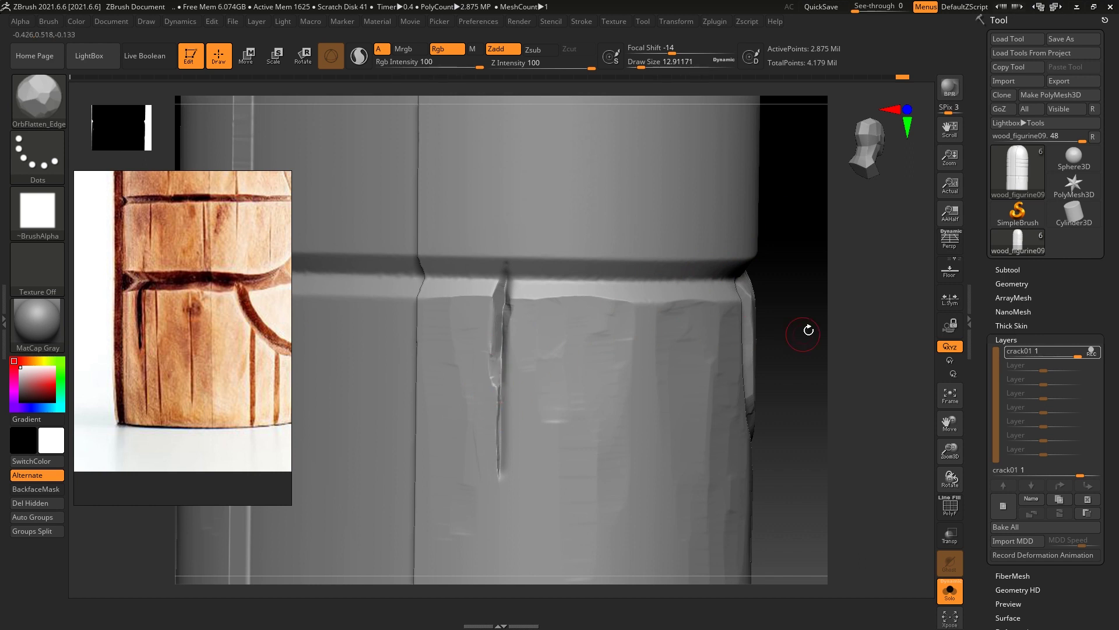
drag(809, 330, 787, 295)
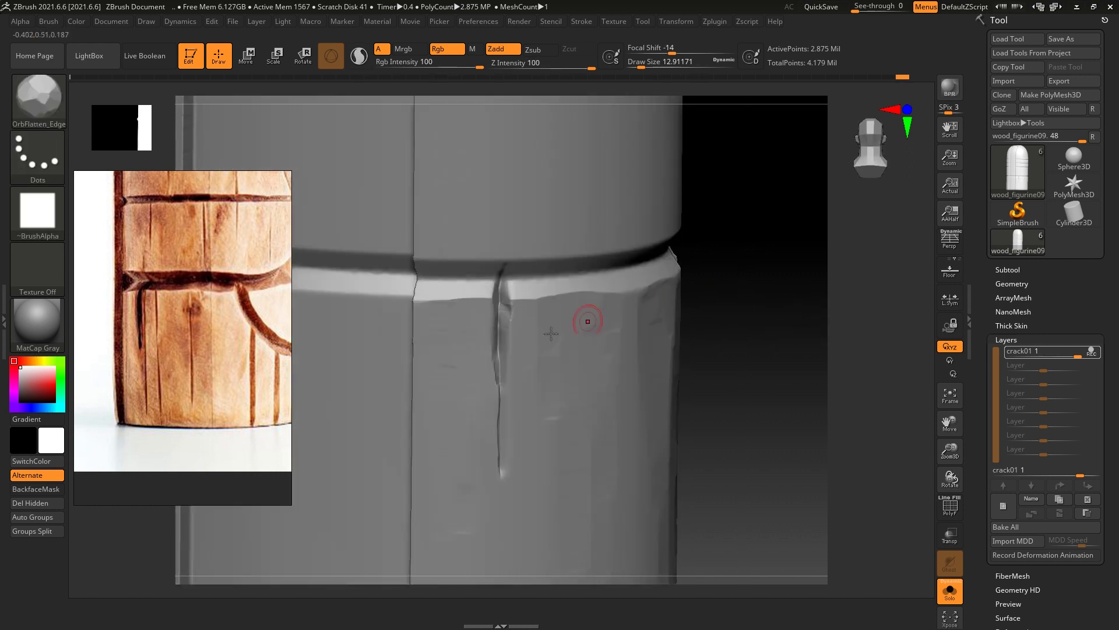
Set the trim-smoothing brush to about 20, undo recent crack strokes, and dab its lower end
key(shift)
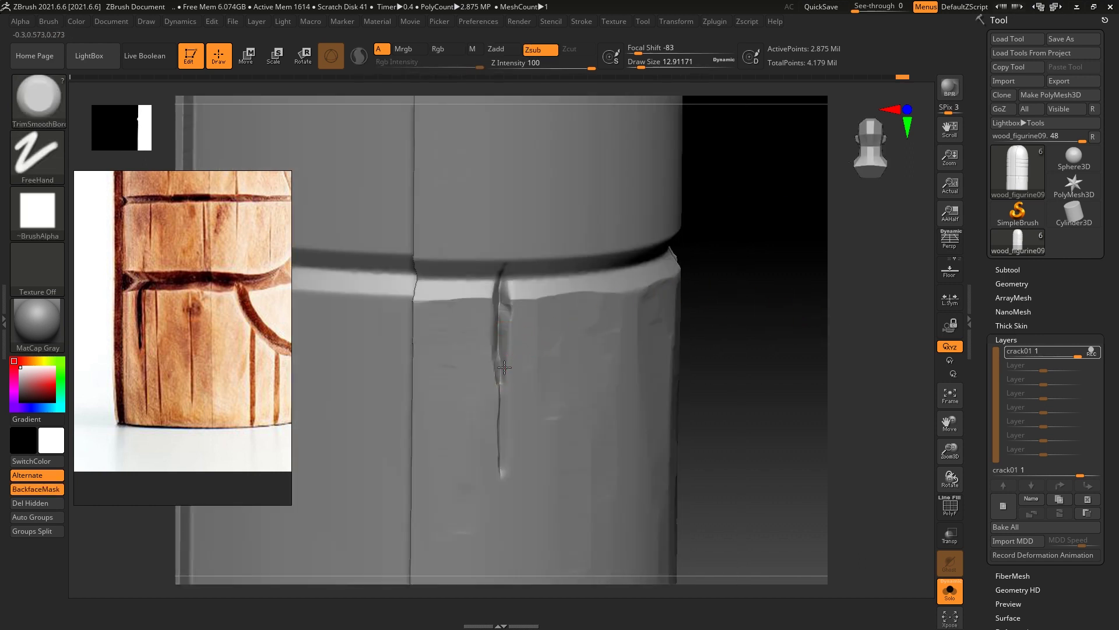
drag(758, 274, 740, 265)
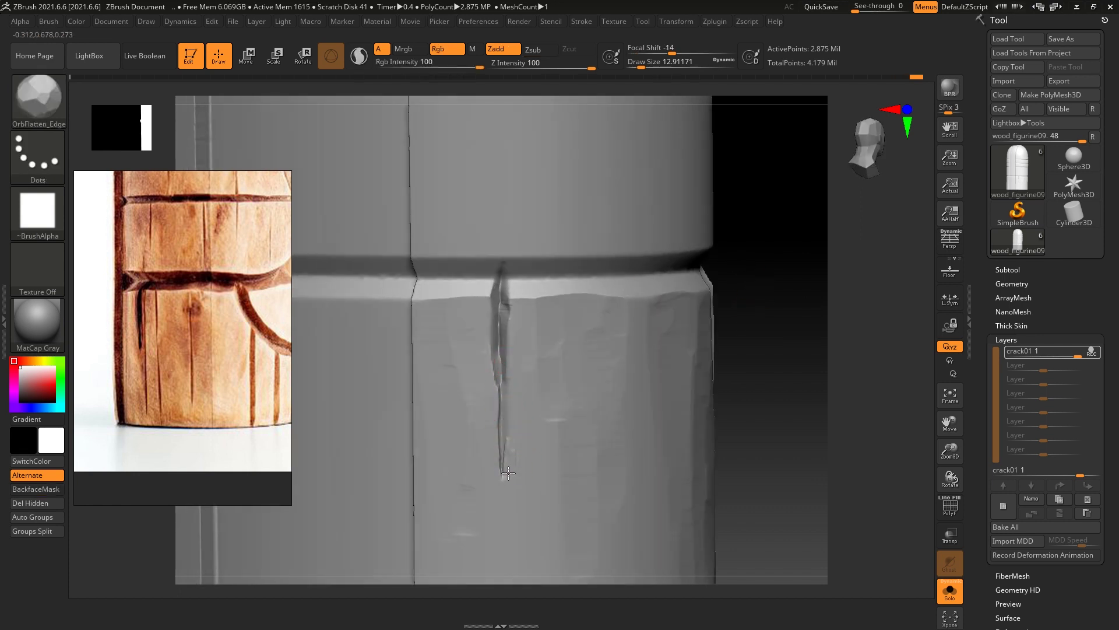
key(s)
click(517, 418)
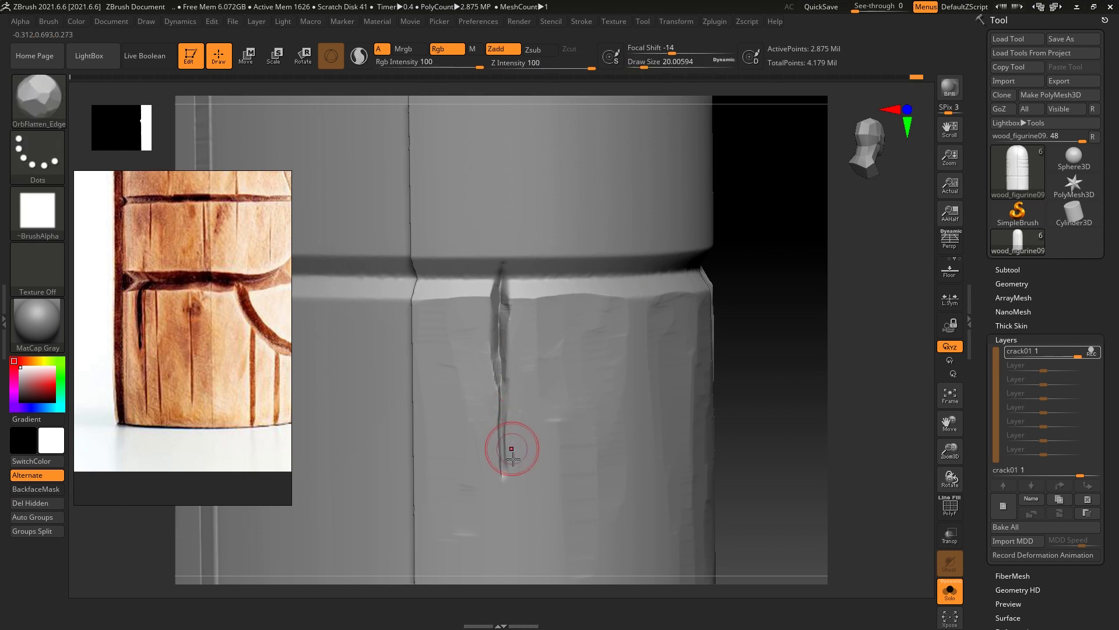
key(ctrl+z)
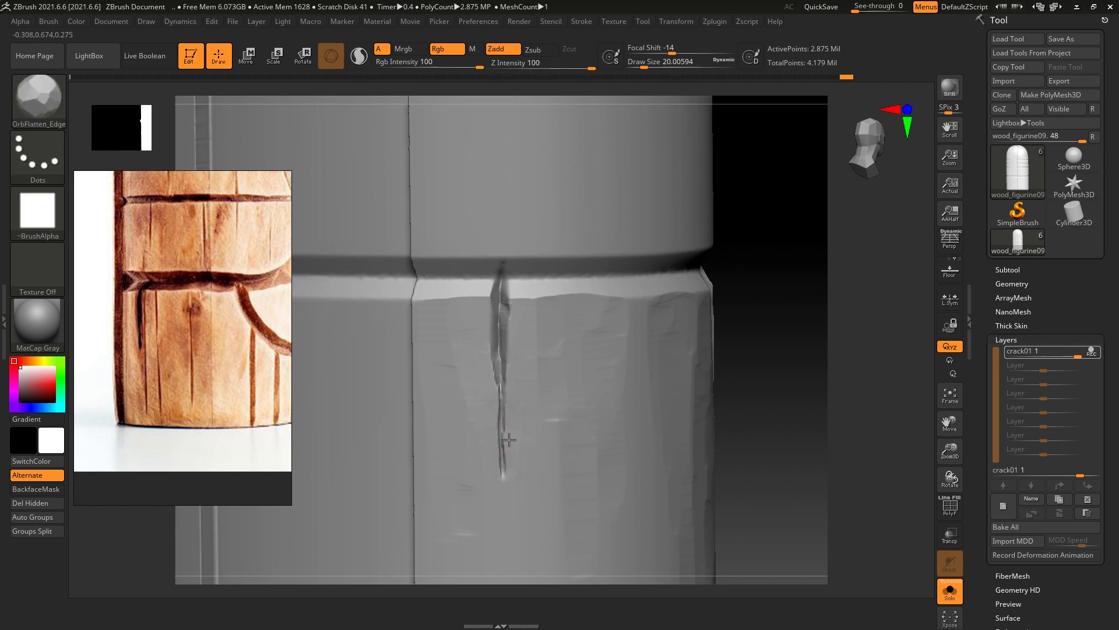
click(547, 415)
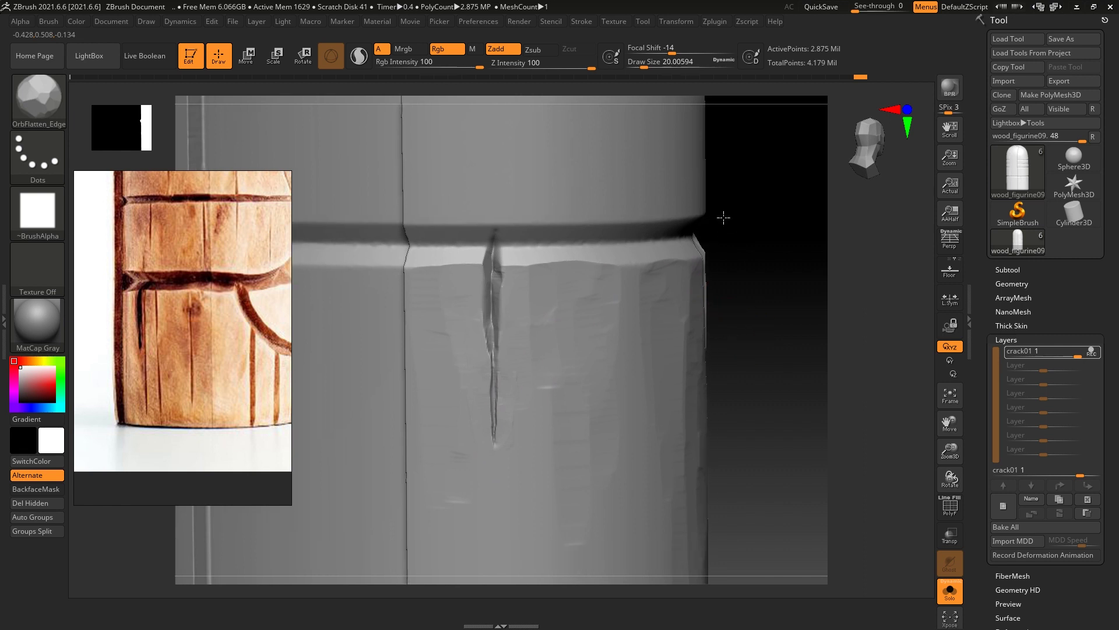
Trim the groove's upper edge above the crack and flatten the scratch above it
drag(722, 226, 790, 282)
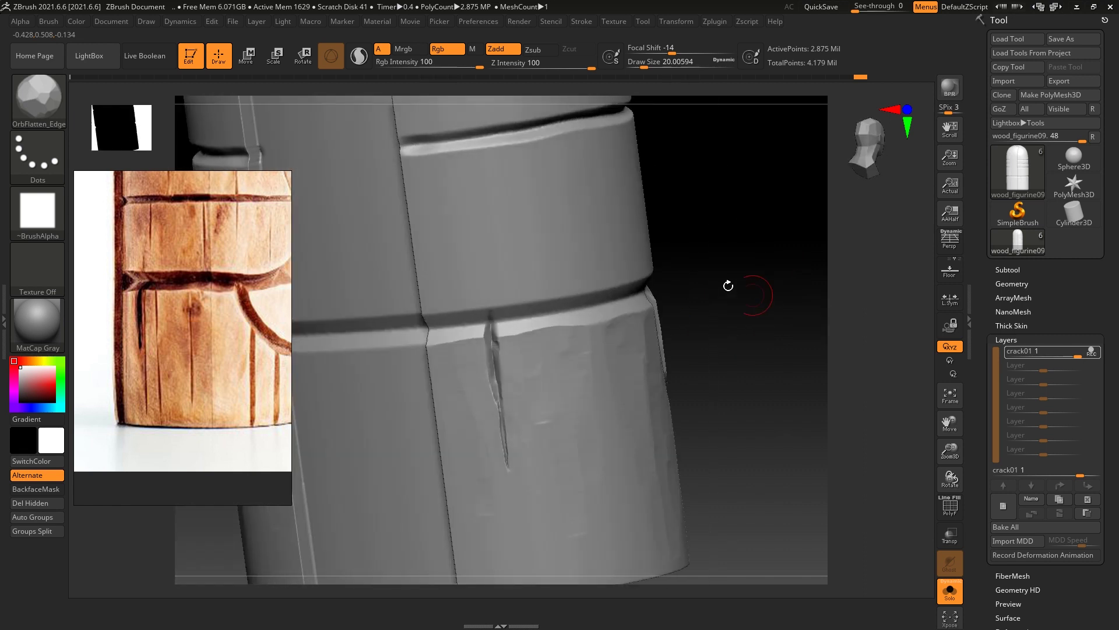
drag(790, 283, 779, 289)
key(b)
key(t)
key(s)
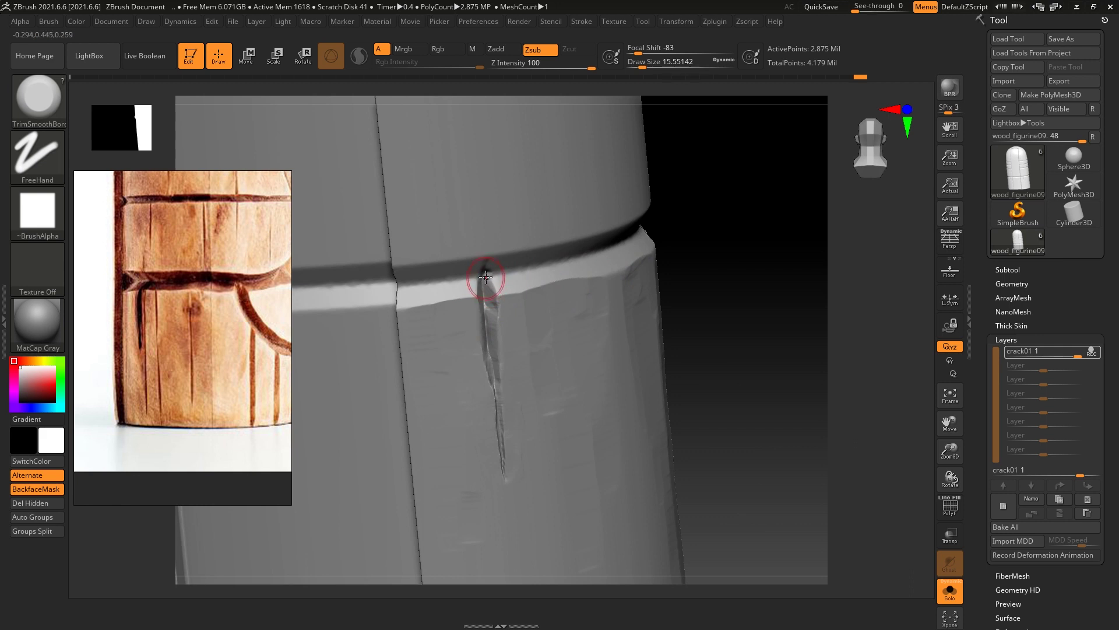
drag(717, 169, 504, 267)
key(shift)
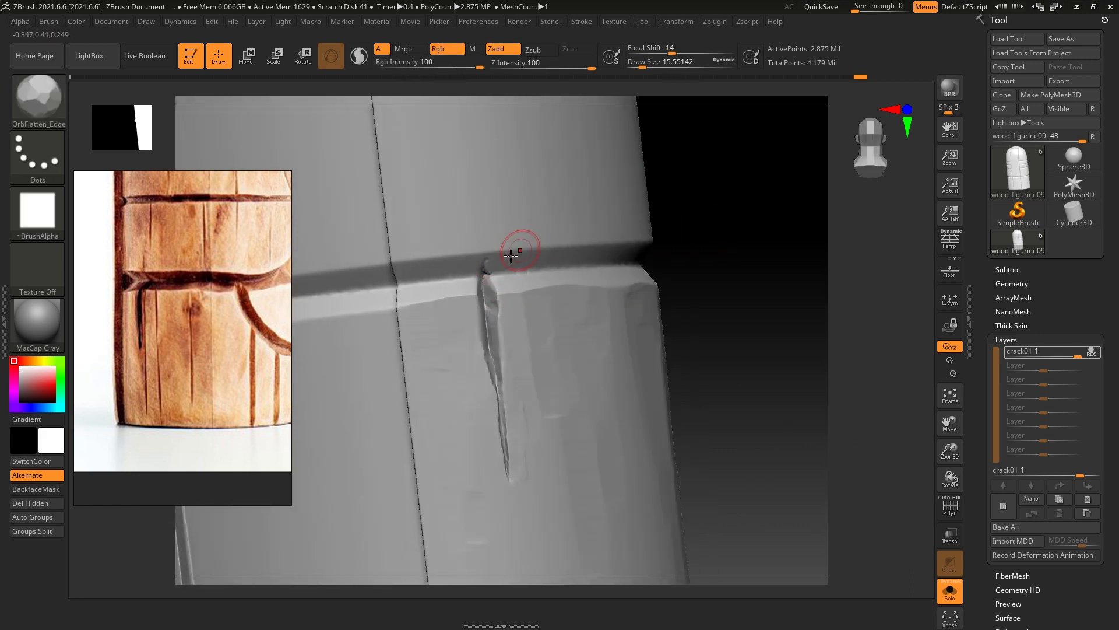
key(shift)
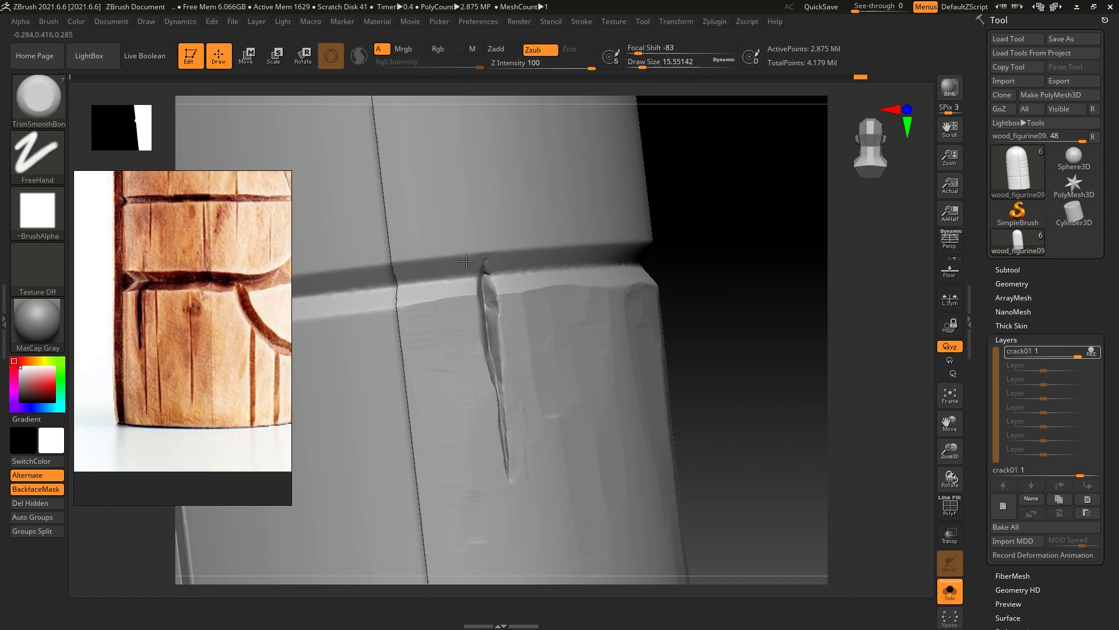
mouse_move(470, 253)
mouse_down()
mouse_move(400, 257)
mouse_move(439, 262)
mouse_up()
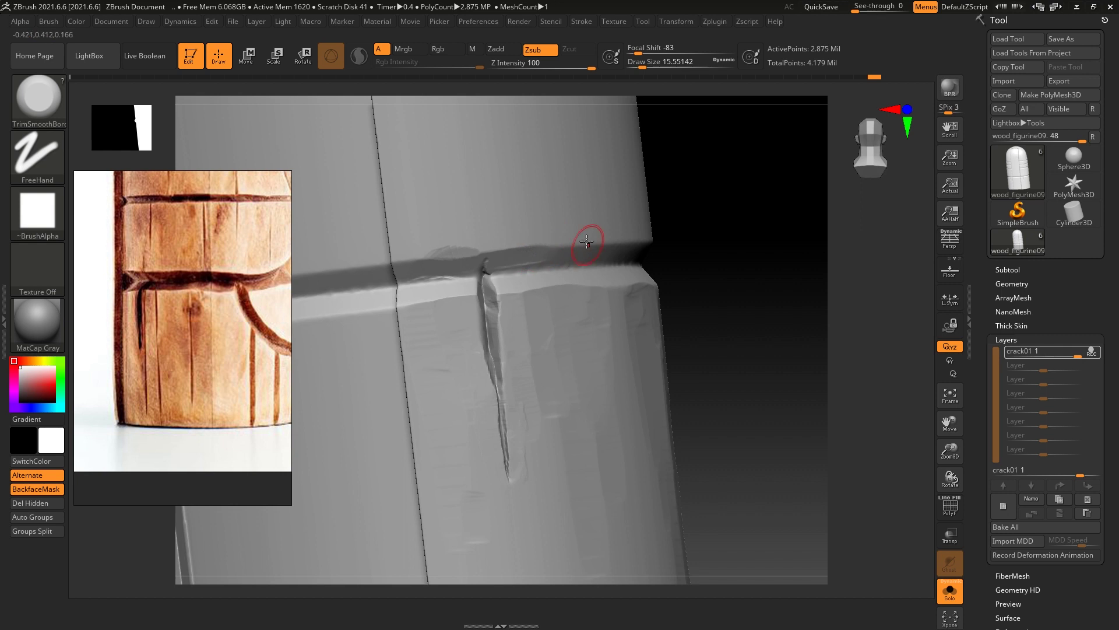
key(shift)
mouse_move(426, 250)
mouse_down()
mouse_move(490, 239)
mouse_move(474, 235)
mouse_up()
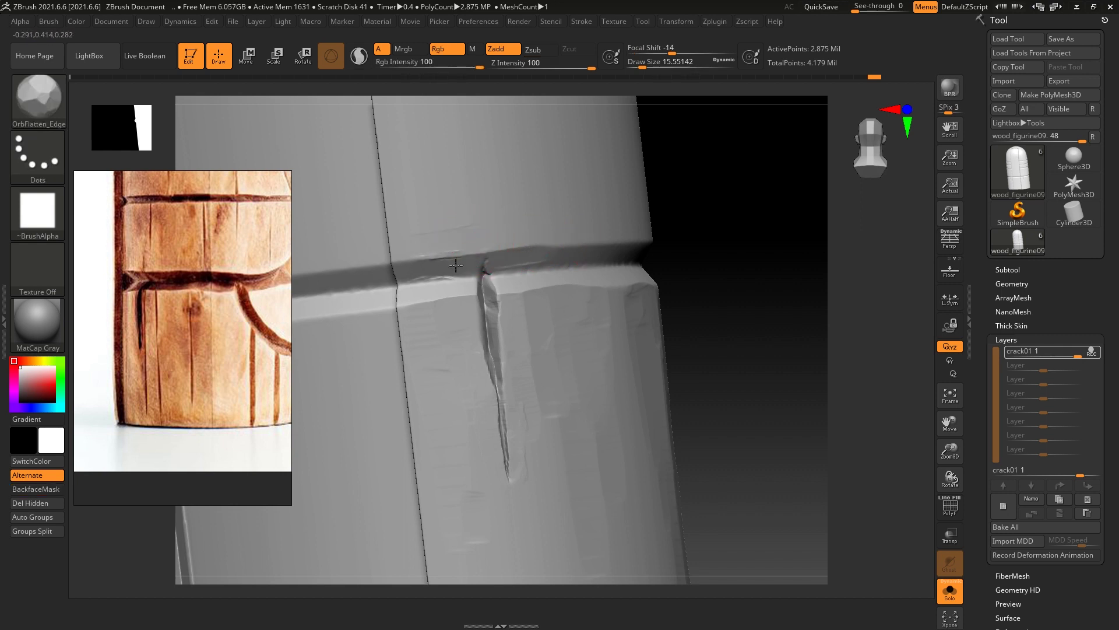
Enlarge the trim-smoothing brush to about 21.6 and turn the crack toward the camera
mouse_move(726, 201)
mouse_down()
mouse_move(730, 220)
mouse_move(659, 187)
mouse_up()
key(shift)
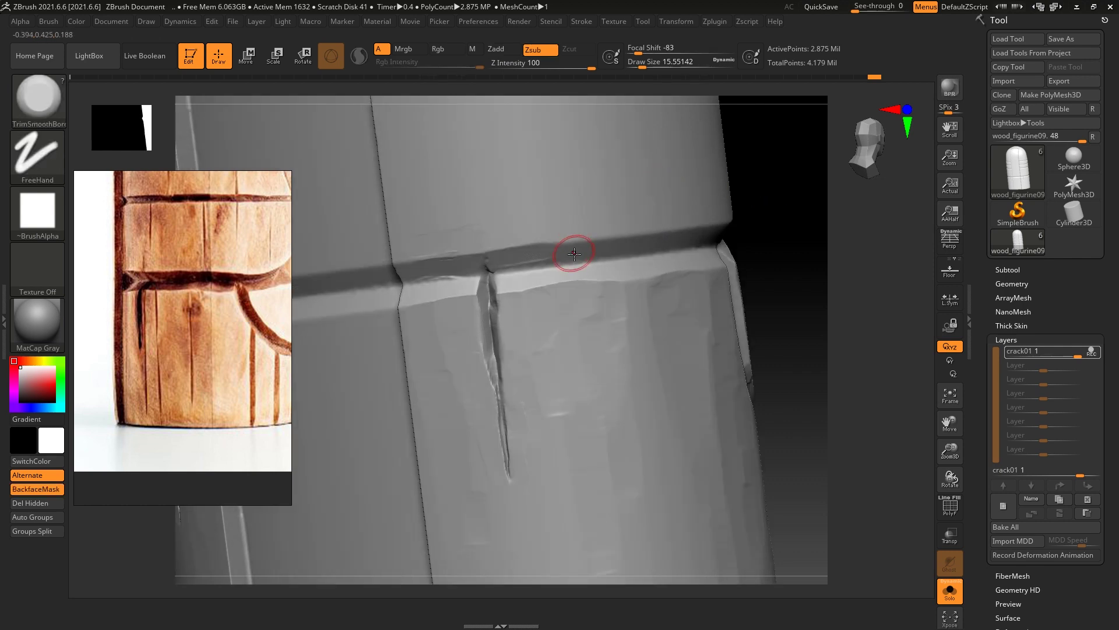
key(shift)
key(bracketright)
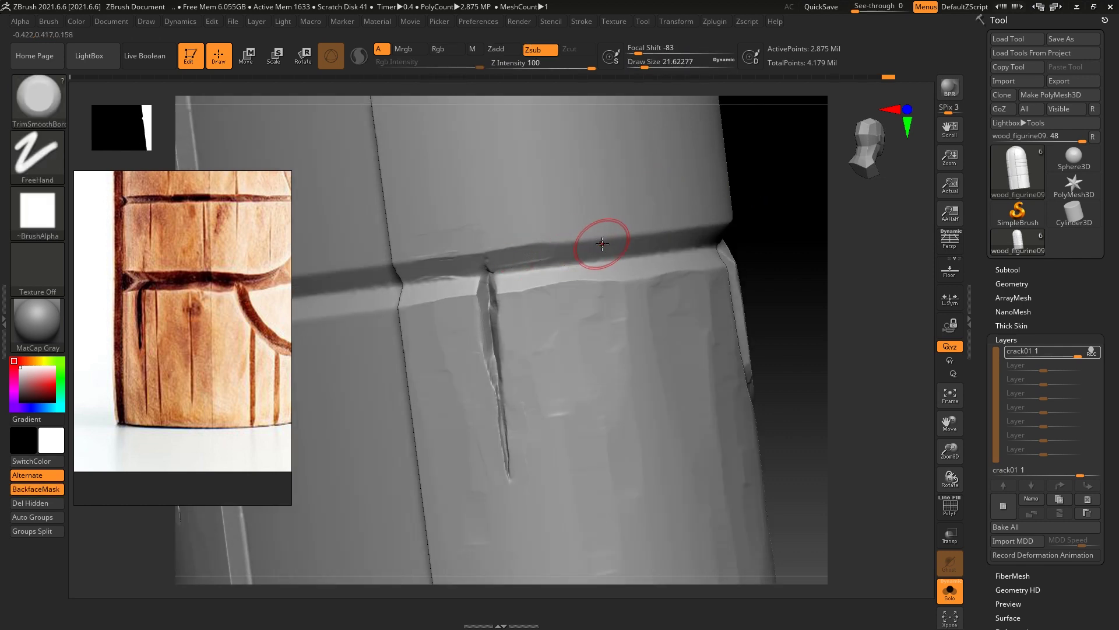
mouse_move(819, 220)
mouse_down()
mouse_move(821, 229)
mouse_move(568, 249)
mouse_up()
drag(782, 237, 683, 270)
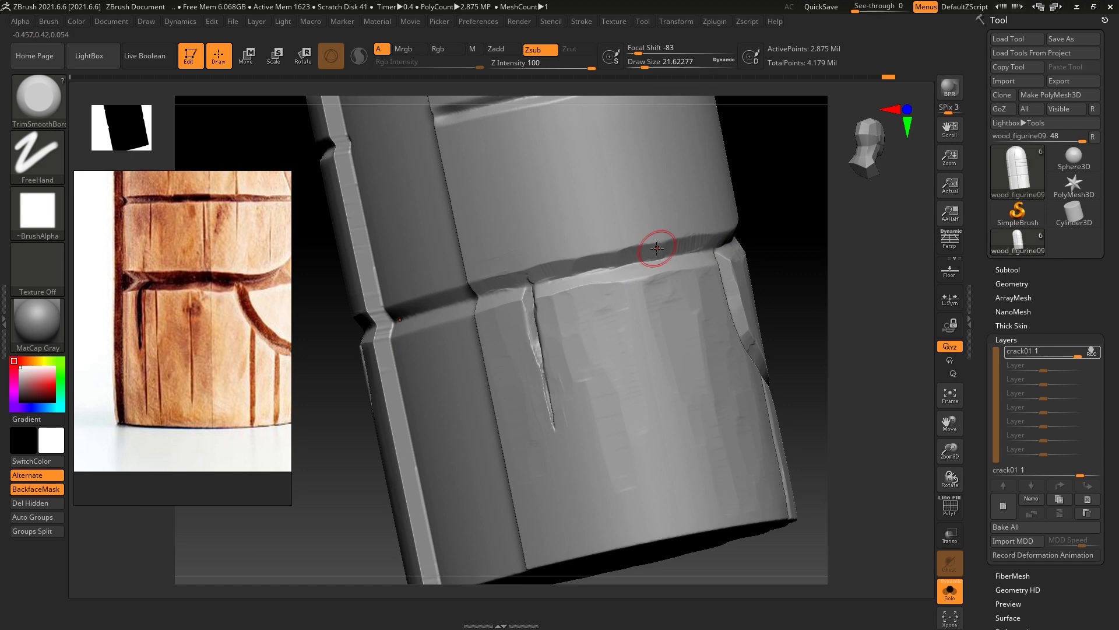
drag(829, 243, 676, 267)
Stand the column upright and smooth the ridge along the band edge with TrimSmoothBorder
key(b)
key(o)
key(f)
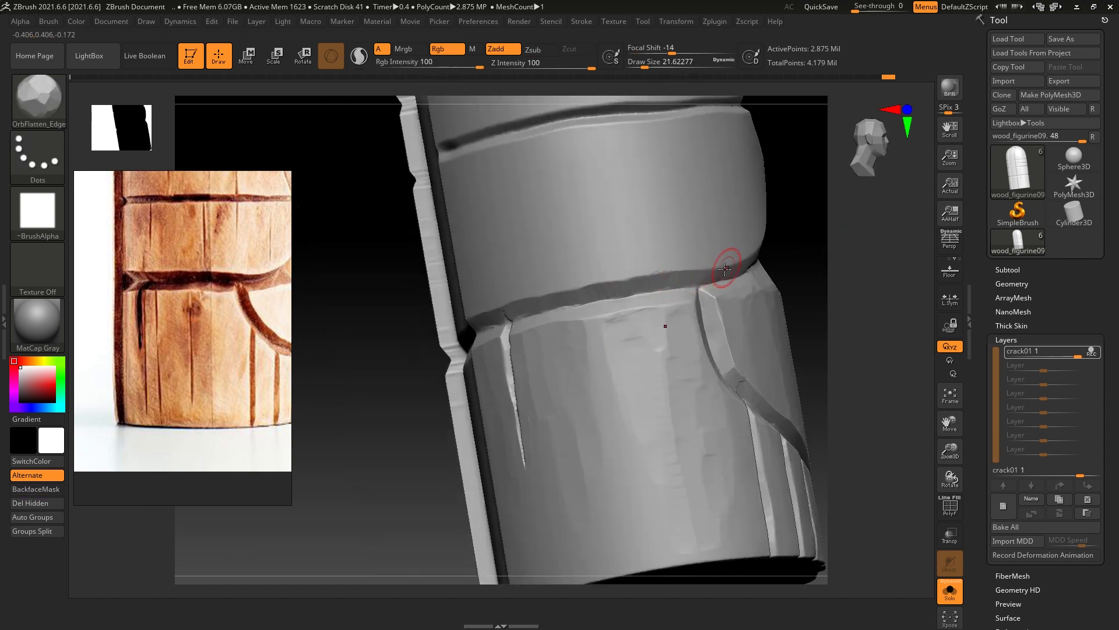
drag(875, 252, 717, 271)
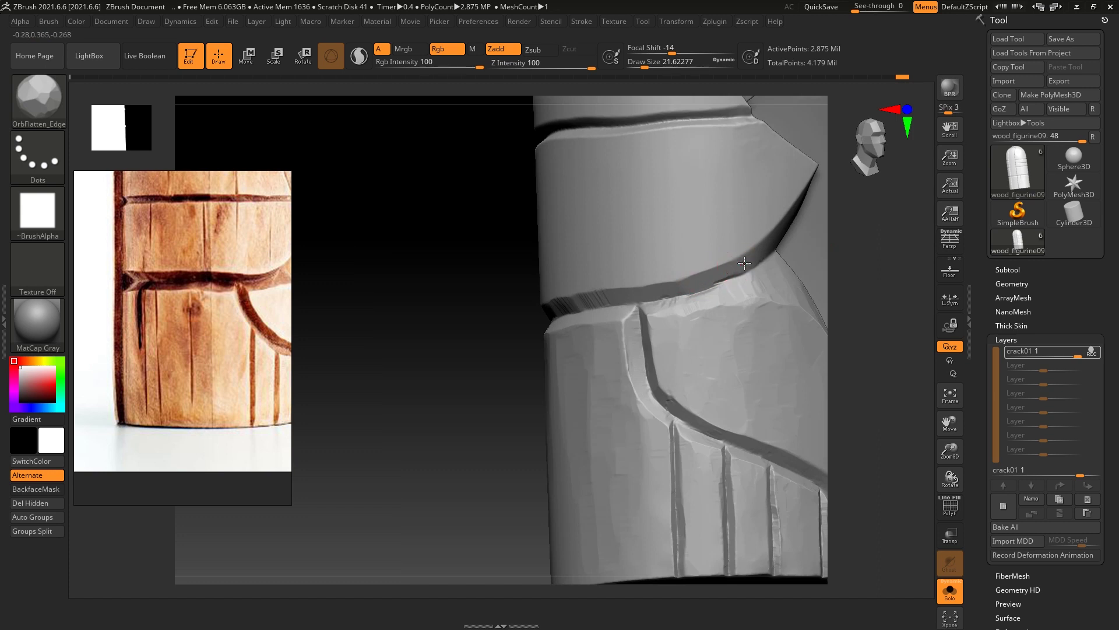
drag(839, 257, 741, 275)
mouse_move(835, 257)
mouse_down()
mouse_move(854, 242)
mouse_move(754, 180)
mouse_up()
key(b)
key(t)
key(s)
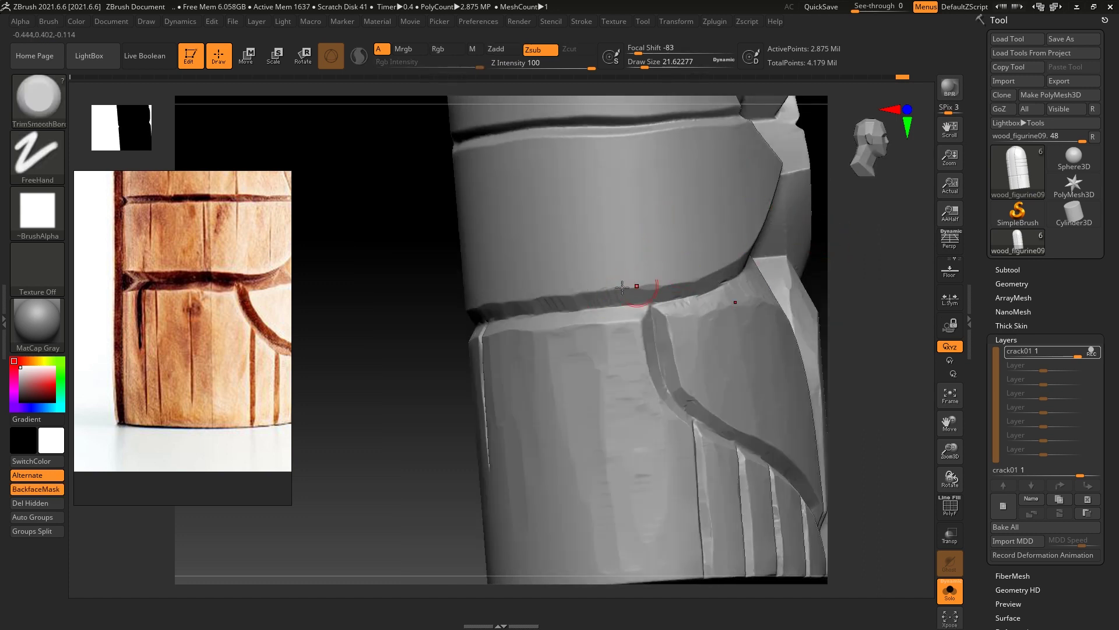
mouse_move(604, 287)
shift+mouse_down()
mouse_move(590, 293)
mouse_move(624, 288)
shift+mouse_up()
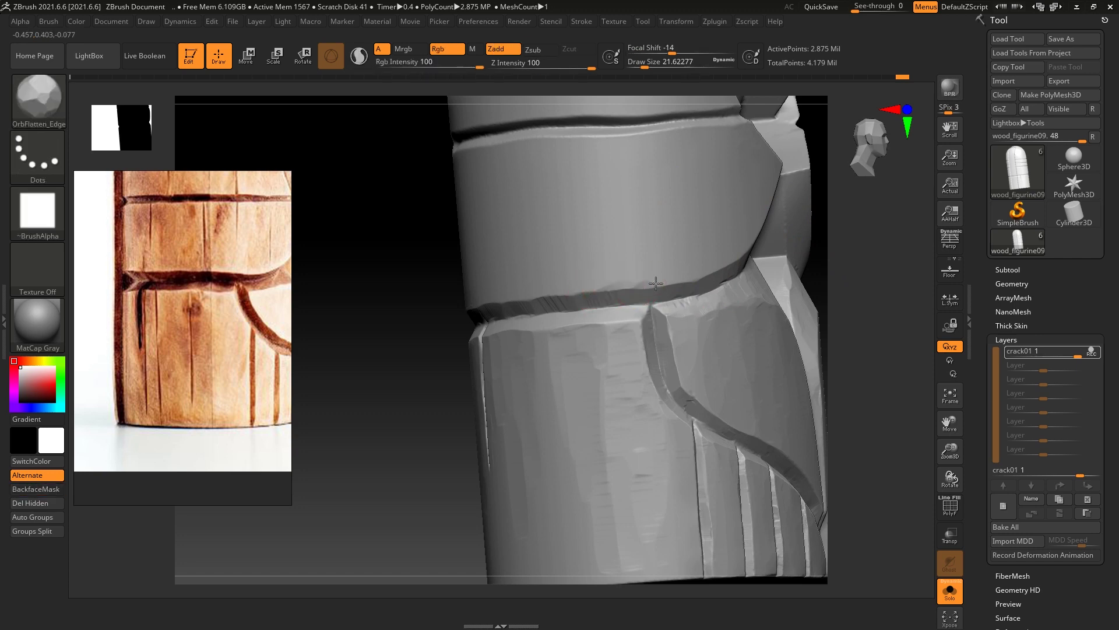
Enlarge the brush to about 30.7 and smooth the lower band around the crack
drag(832, 262, 725, 242)
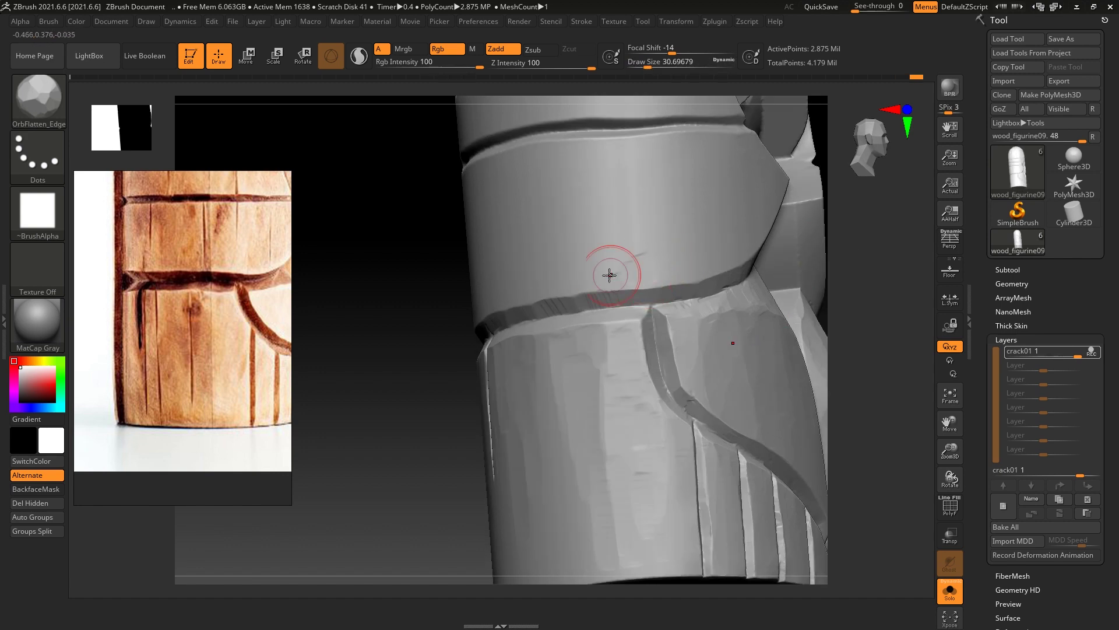
ctrl+right_drag(585, 260, 859, 248)
drag(859, 248, 855, 262)
ctrl+right_drag(855, 262, 564, 375)
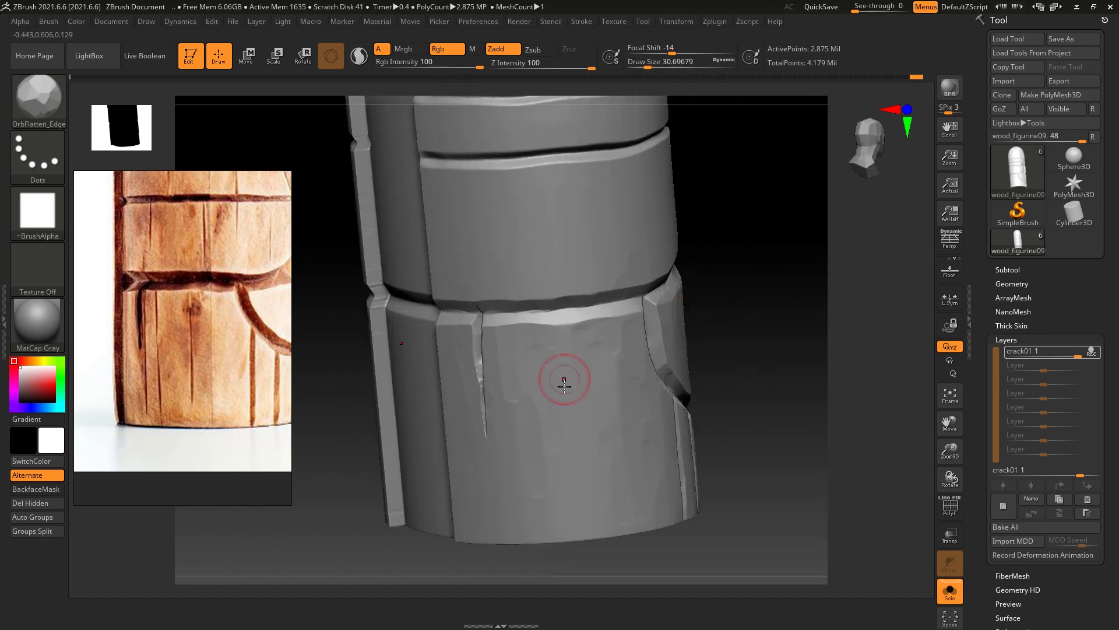
right_drag(633, 377, 688, 300)
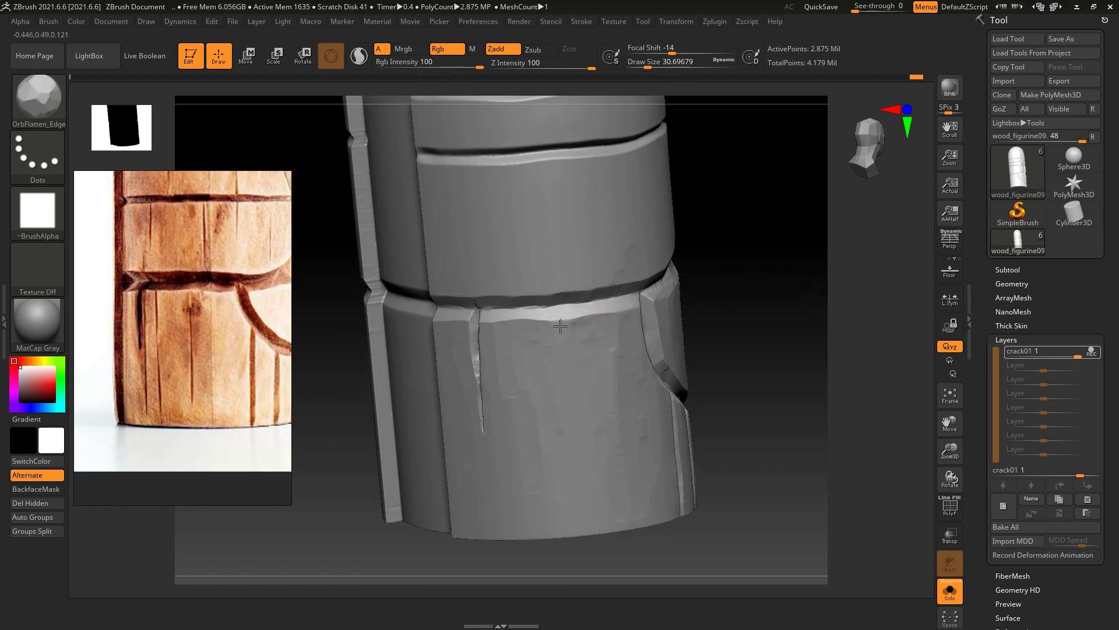
drag(730, 297, 802, 236)
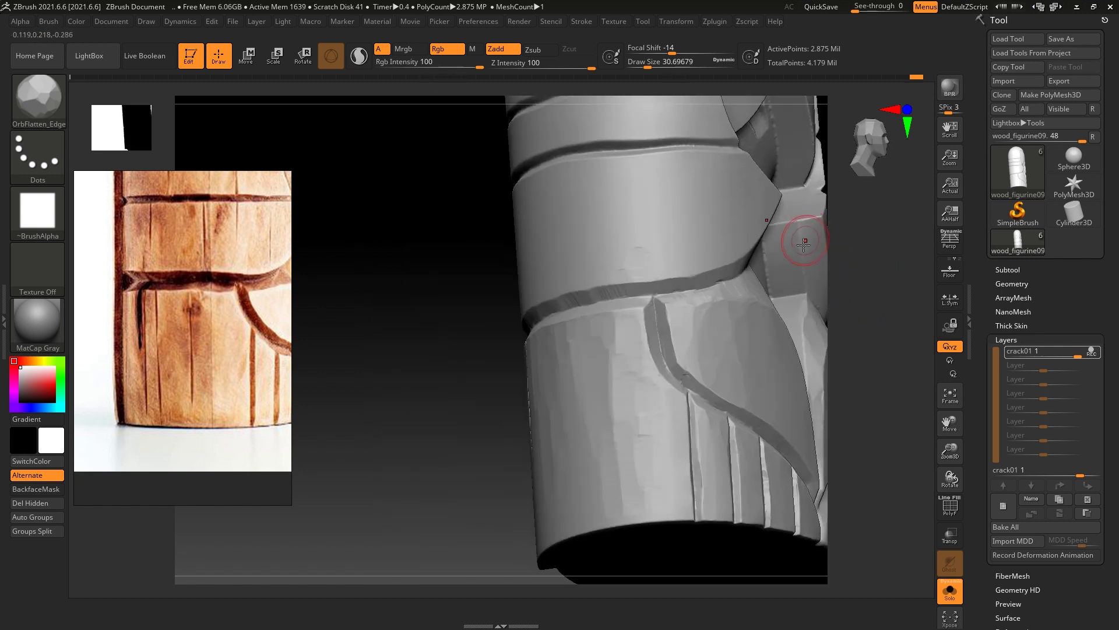
drag(853, 309, 612, 326)
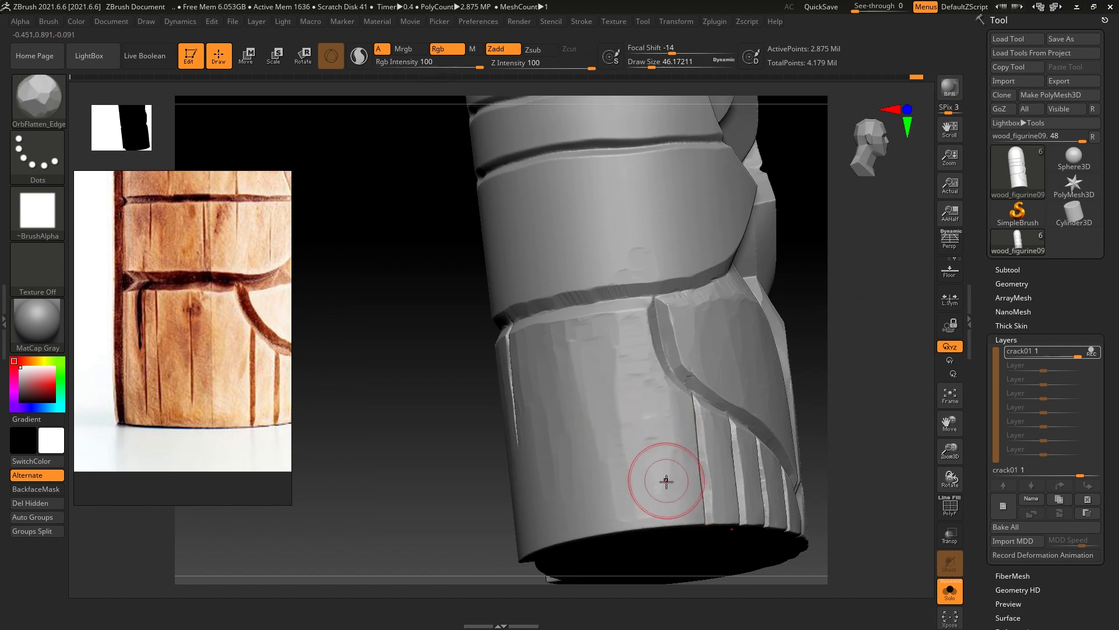
mouse_move(662, 510)
mouse_down()
mouse_move(653, 428)
mouse_move(620, 465)
mouse_up()
shift+drag(569, 375, 562, 395)
mouse_move(781, 309)
mouse_down()
mouse_move(795, 301)
mouse_move(607, 380)
mouse_up()
mouse_move(762, 285)
mouse_down()
mouse_move(556, 408)
mouse_move(537, 462)
mouse_move(579, 437)
mouse_up()
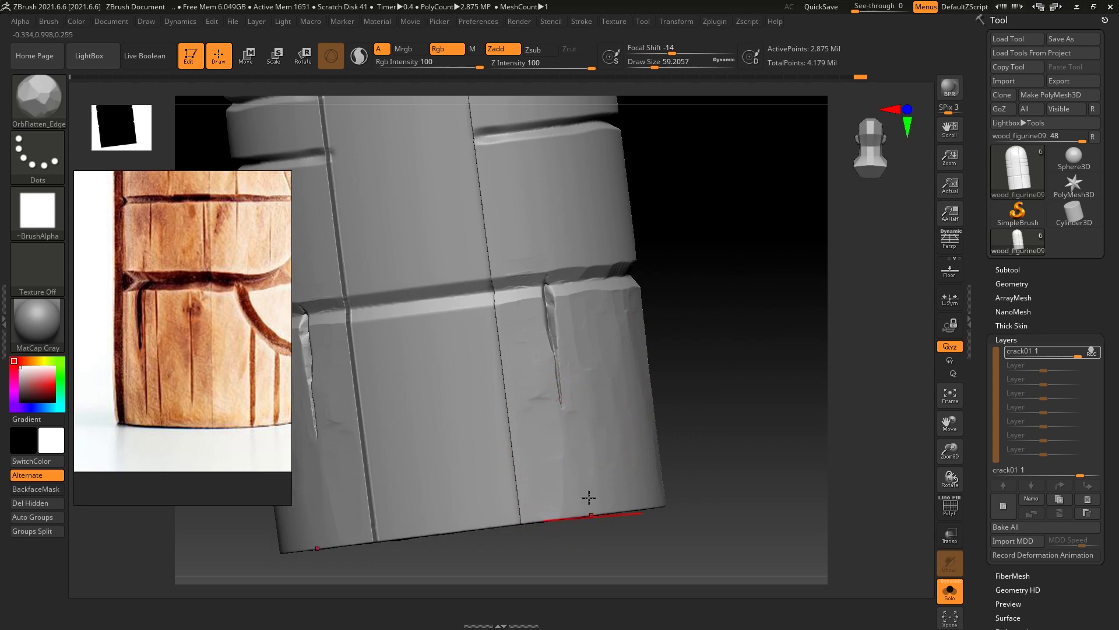
Smooth beside the vertical crack, then flatten the lower block's surface with TrimDynamic
mouse_move(570, 458)
shift+mouse_down()
mouse_move(579, 484)
mouse_move(569, 437)
shift+mouse_up()
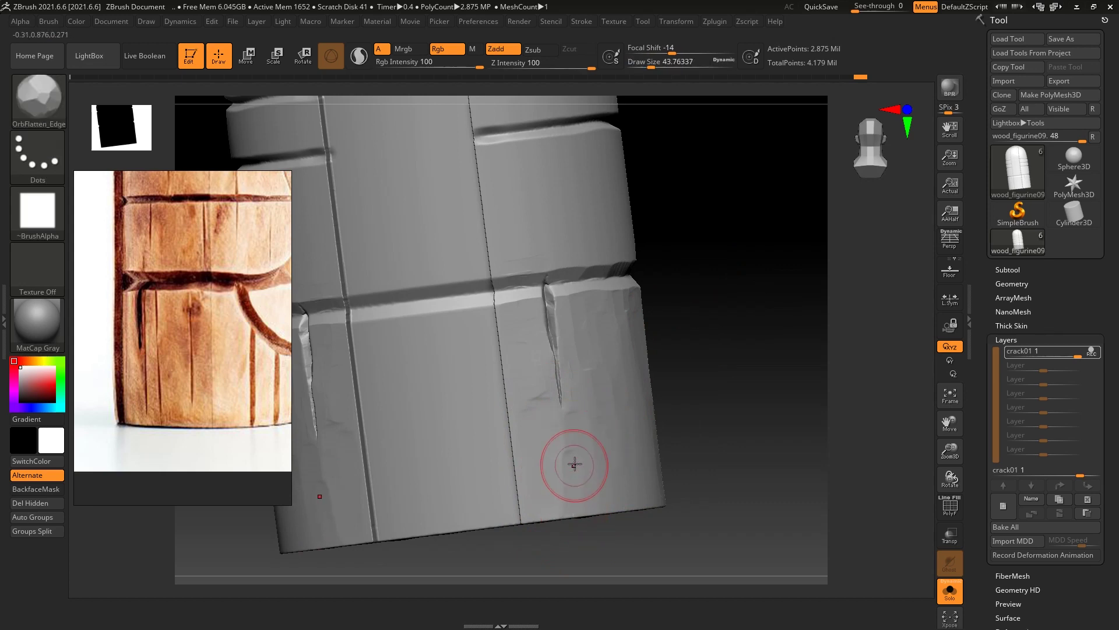
mouse_move(795, 271)
mouse_down()
mouse_move(835, 293)
mouse_move(842, 318)
mouse_move(651, 424)
mouse_up()
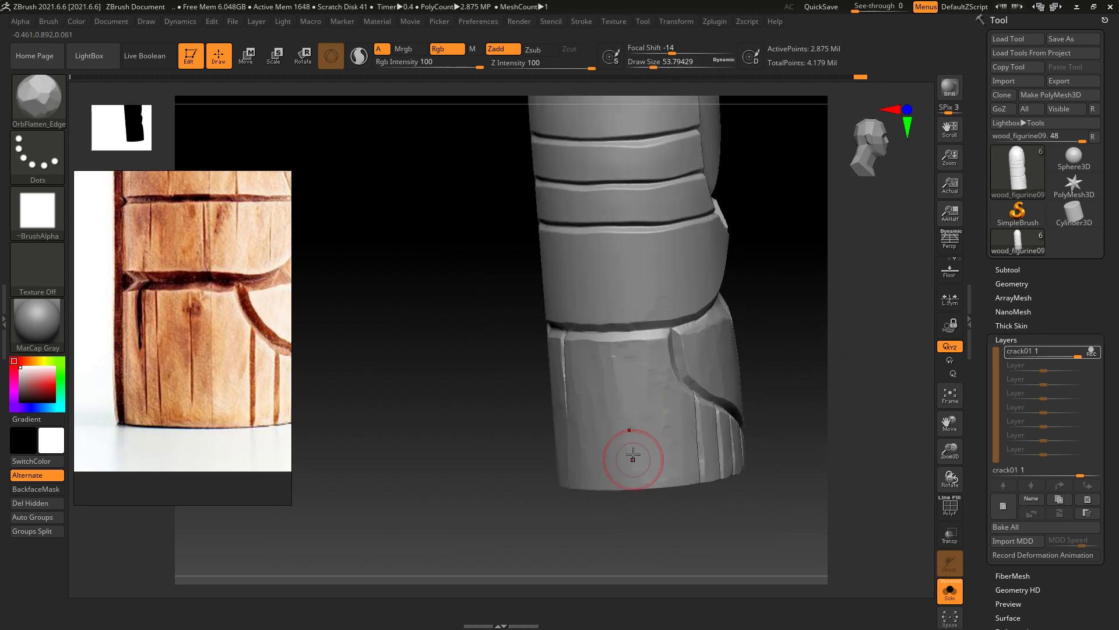
key(b)
key(t)
key(d)
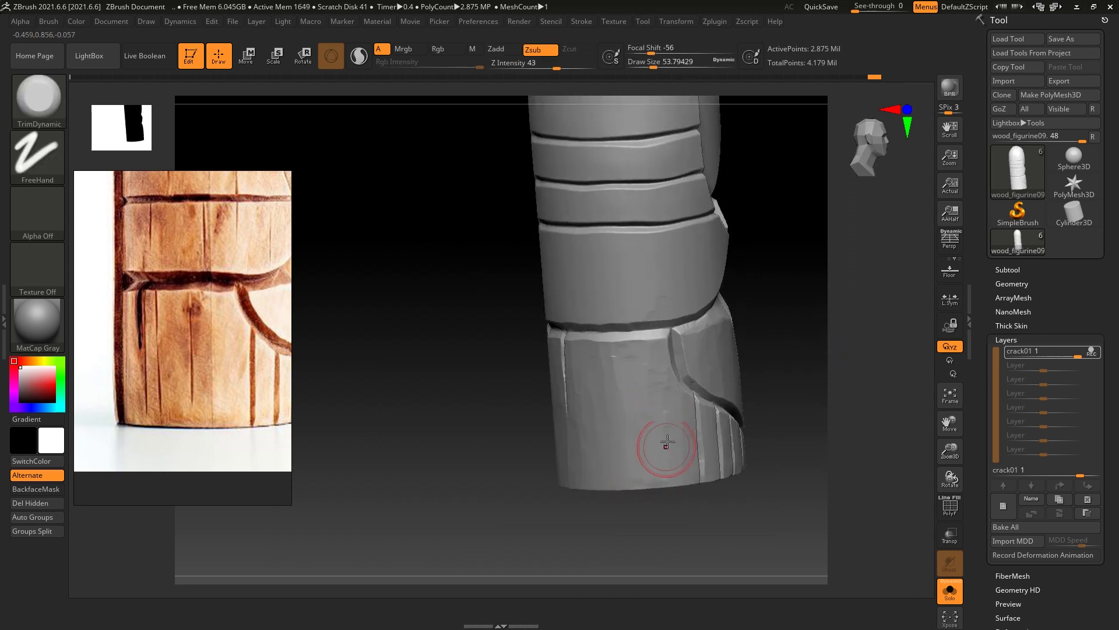
drag(735, 398, 632, 400)
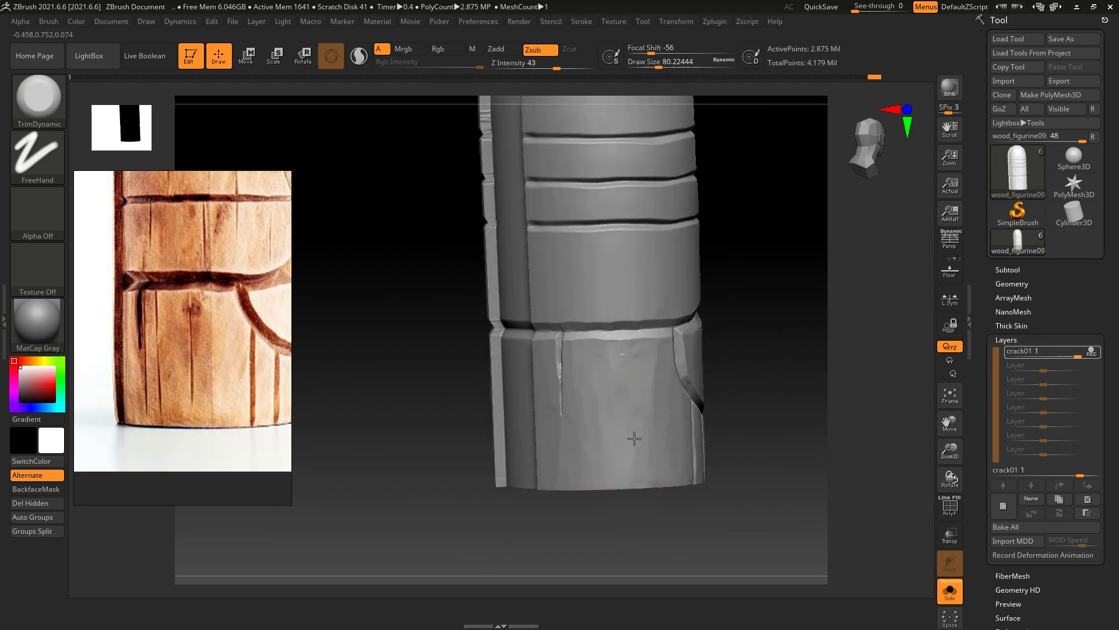
drag(609, 420, 613, 447)
Trim the lower block's top edge into chisel facets, fine-tuning the brush size
drag(697, 373, 637, 370)
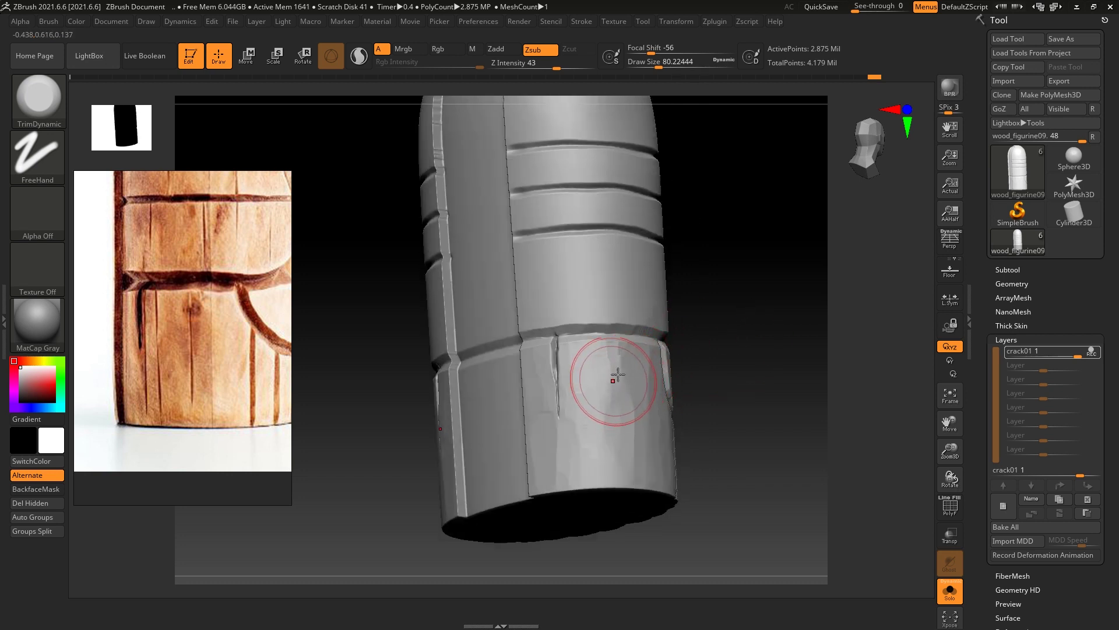
drag(745, 317, 736, 338)
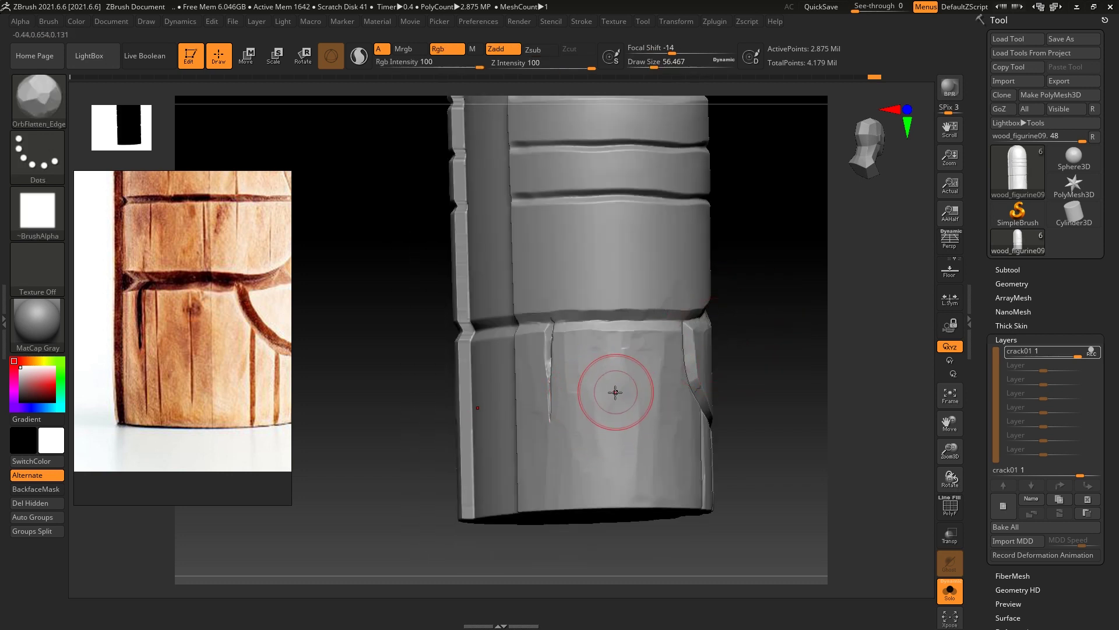
drag(616, 378, 615, 366)
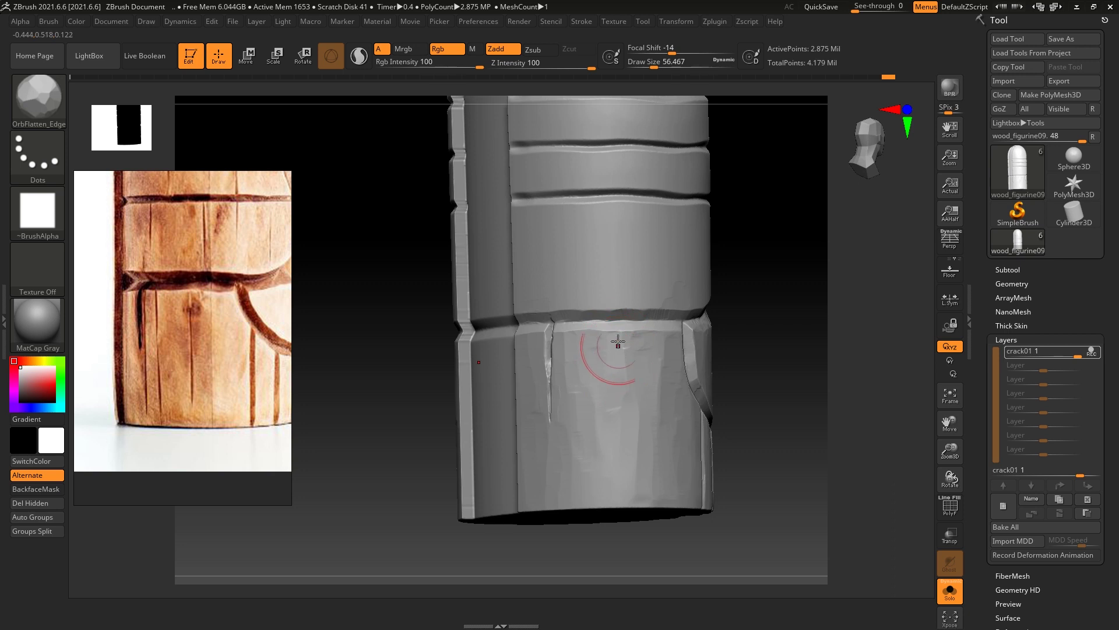
drag(752, 259, 766, 290)
drag(748, 349, 748, 369)
key(bracketleft)
mouse_move(709, 322)
mouse_down()
mouse_move(694, 284)
mouse_move(570, 320)
mouse_up()
key(bracketright)
key(bracketright)
key(bracketright)
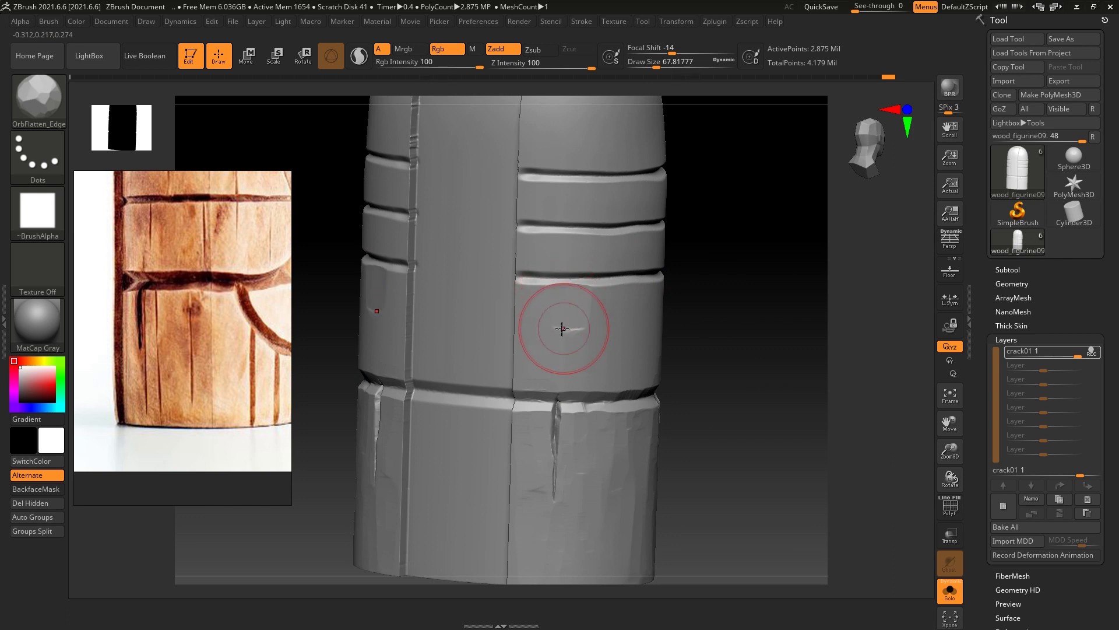
Chip a small crack into an upper band, then frame the figurine to show its left side
right_drag(577, 380, 640, 297)
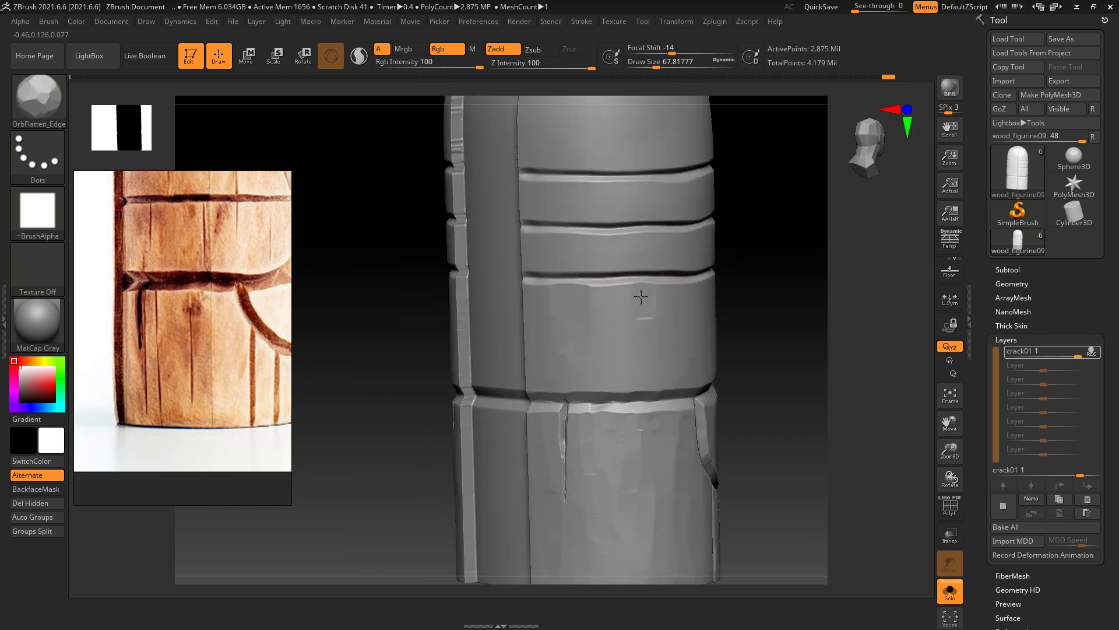
drag(632, 302, 638, 295)
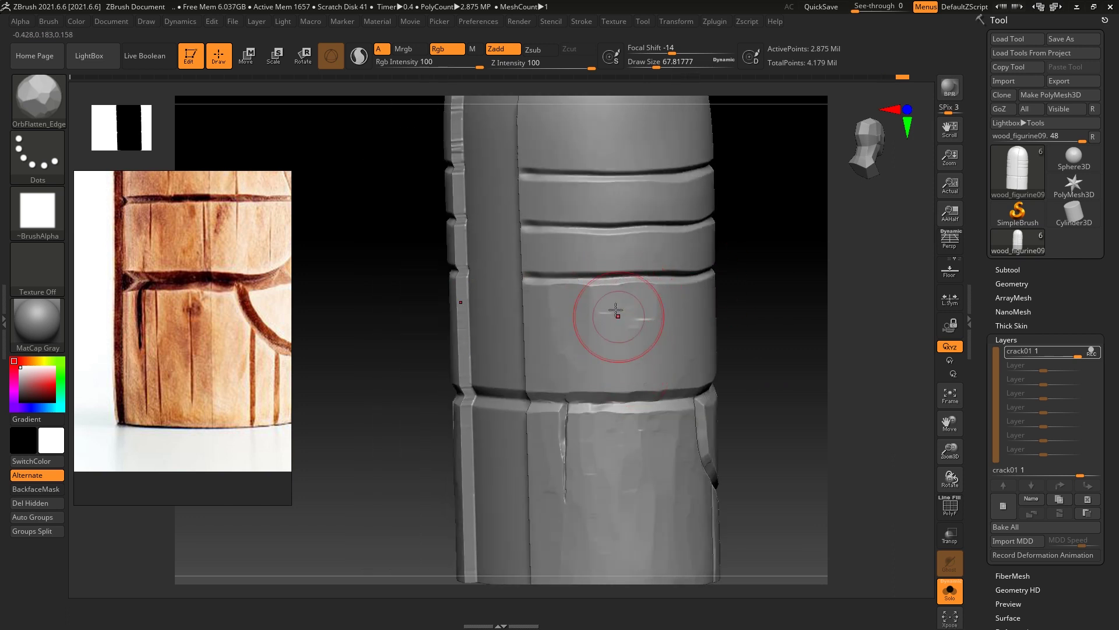
drag(732, 280, 537, 307)
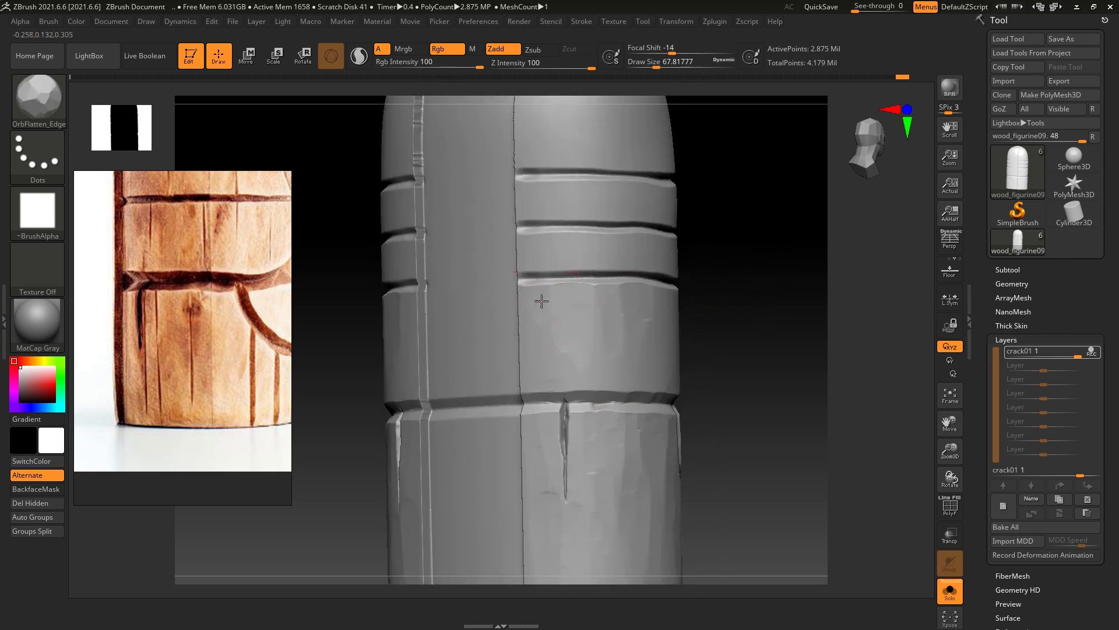
key(f)
mouse_move(743, 237)
mouse_down()
mouse_move(745, 288)
mouse_move(728, 262)
mouse_up()
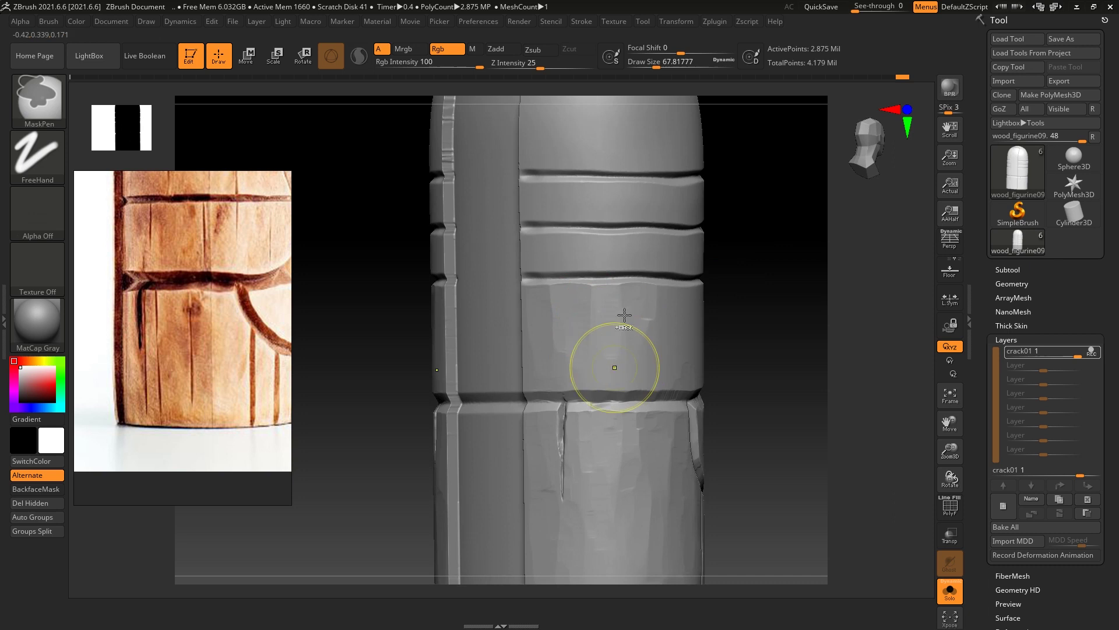
drag(708, 274, 735, 262)
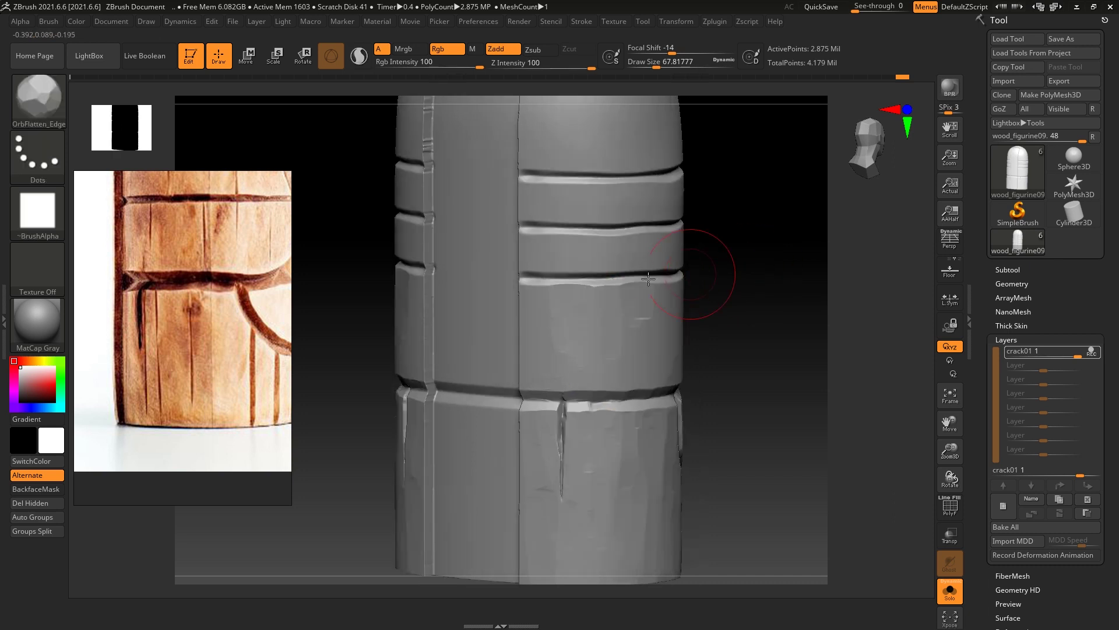
Carve and deepen the grooves between the upper bands with TrimSmoothBorder at size about 25
key(bracketleft)
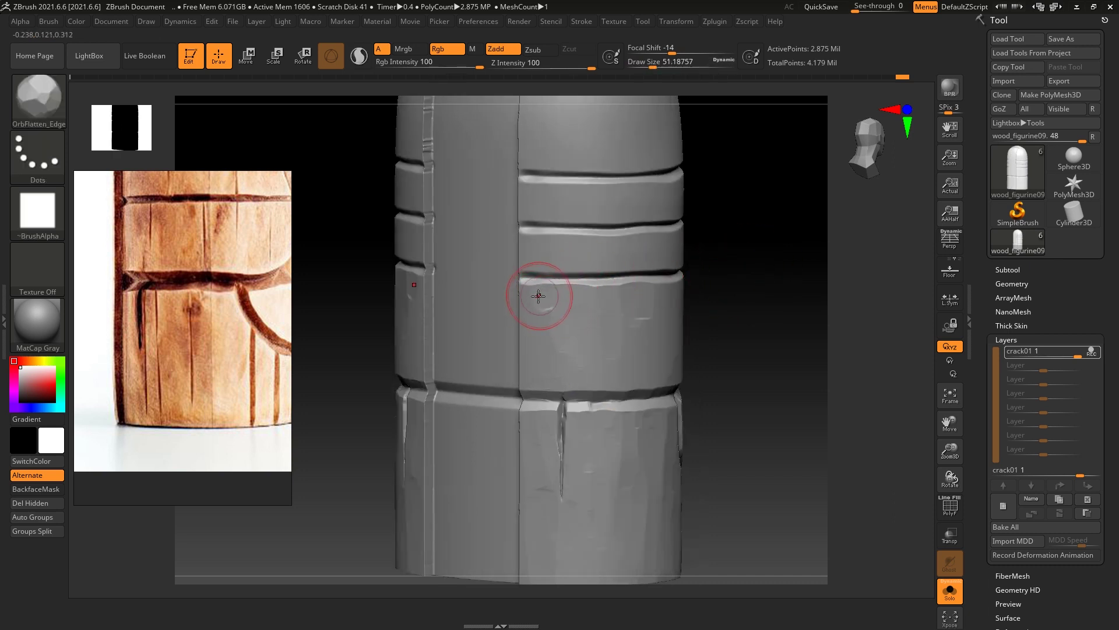
drag(750, 237, 561, 261)
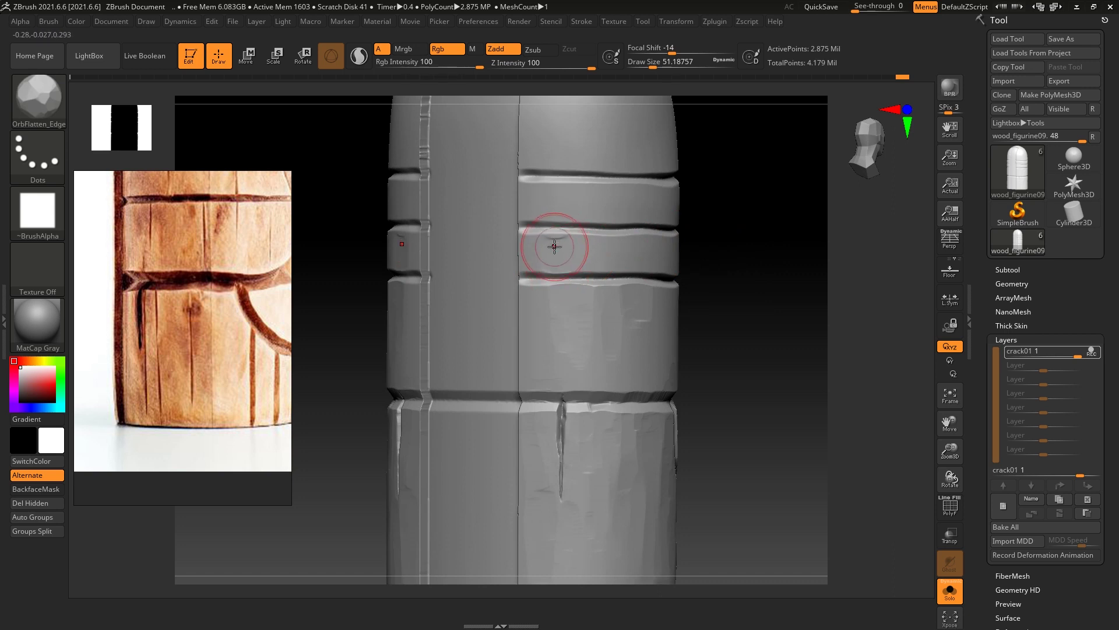
drag(732, 220, 560, 229)
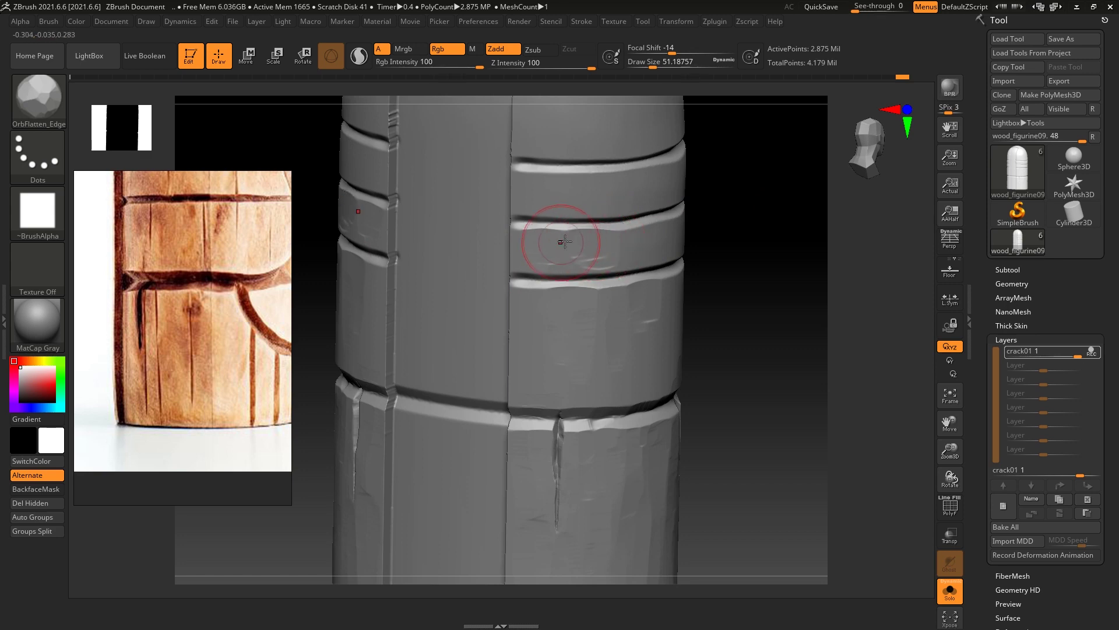
mouse_move(732, 150)
mouse_down()
mouse_move(762, 180)
mouse_move(758, 145)
mouse_up()
key(s)
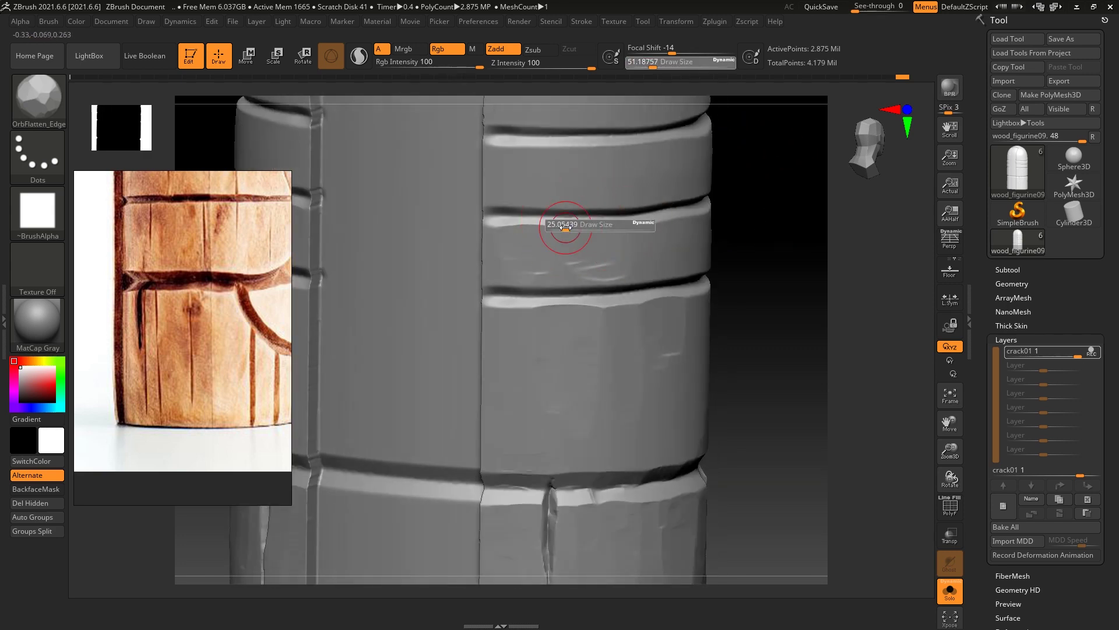
mouse_move(744, 225)
mouse_down()
mouse_move(775, 239)
mouse_move(704, 231)
mouse_up()
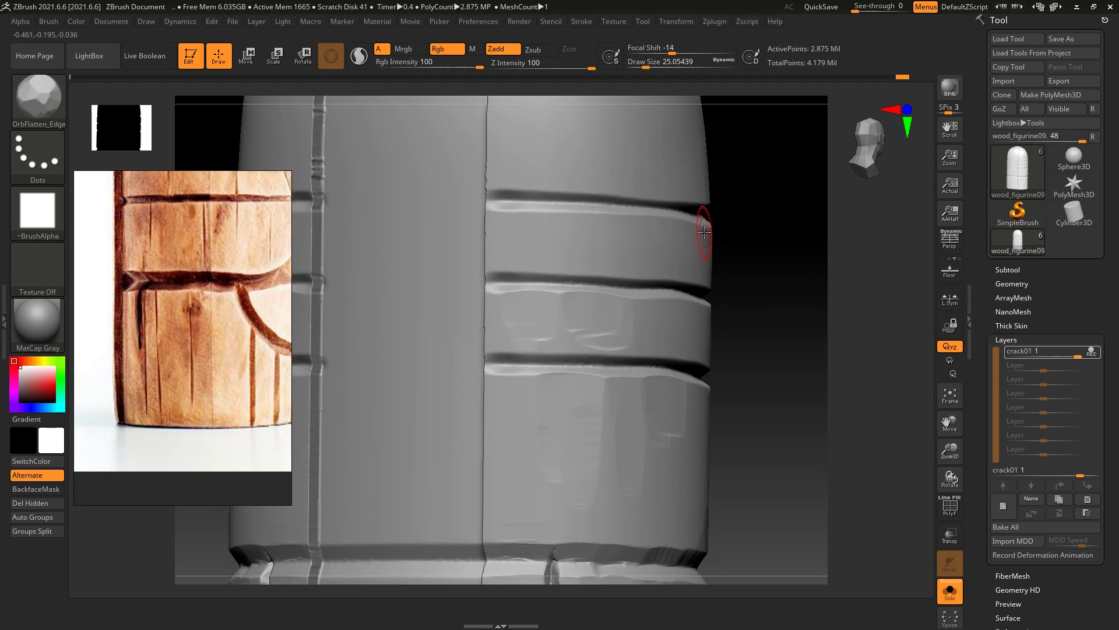
shift+drag(569, 265, 560, 278)
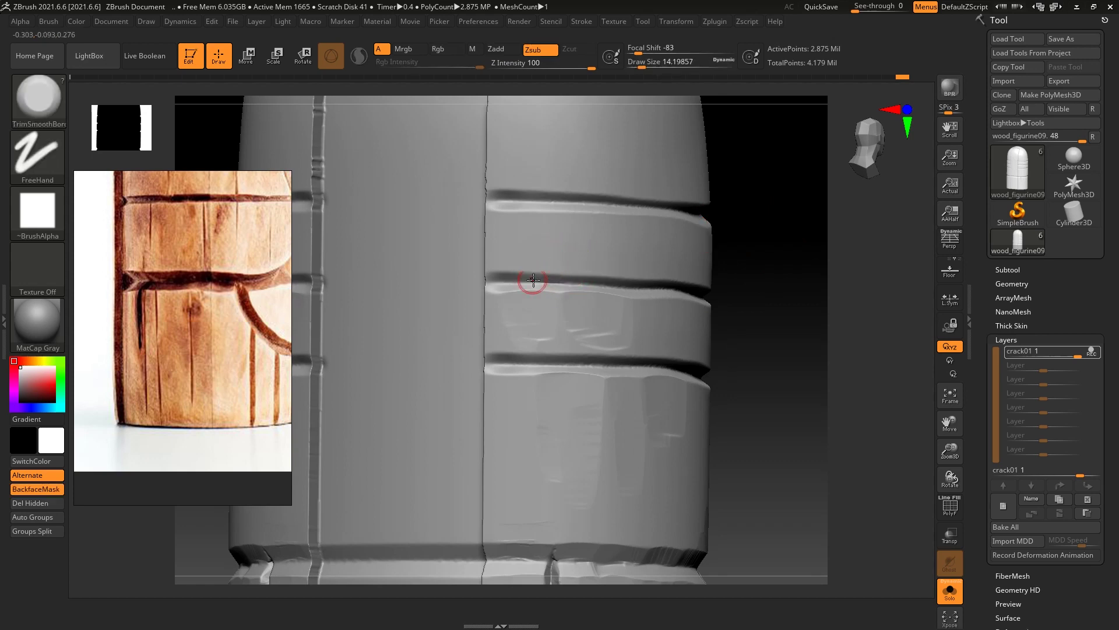
drag(500, 272, 552, 278)
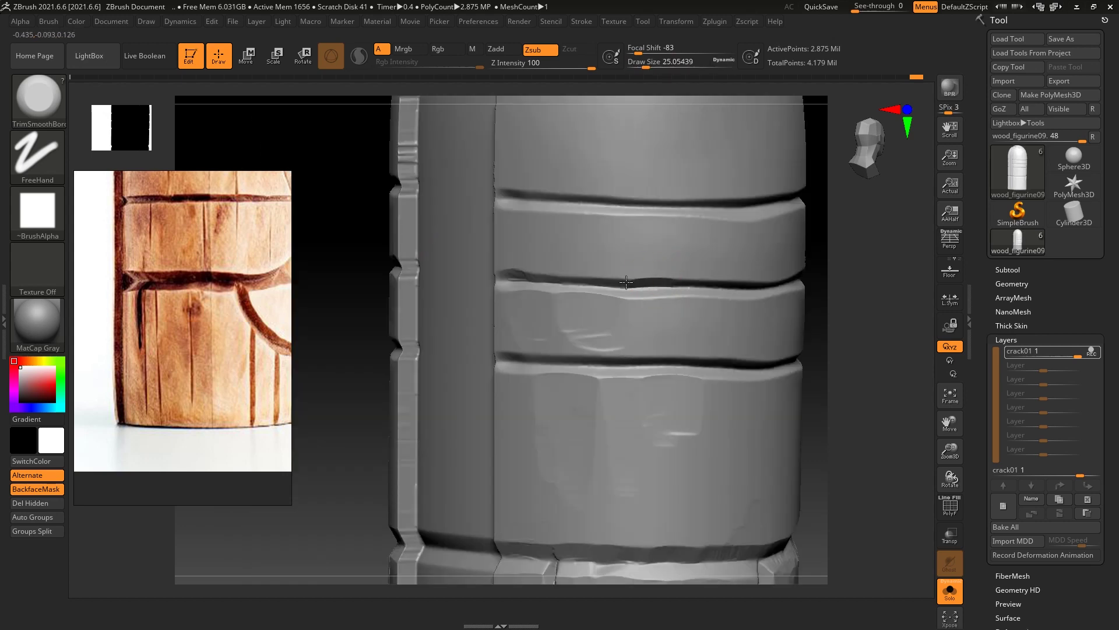
drag(693, 284, 749, 300)
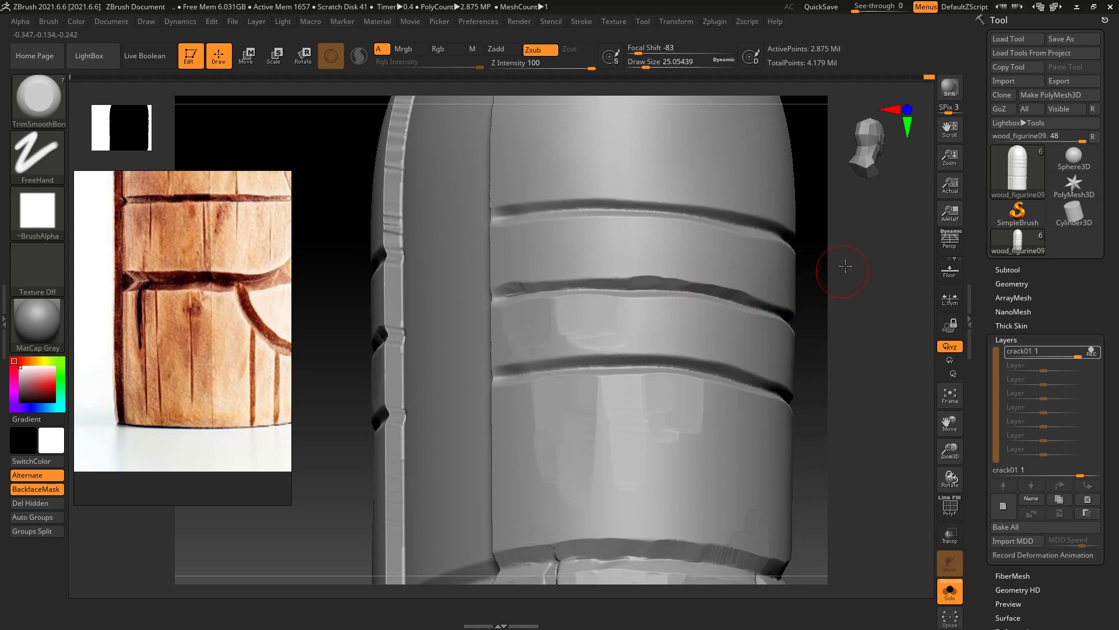
key([)
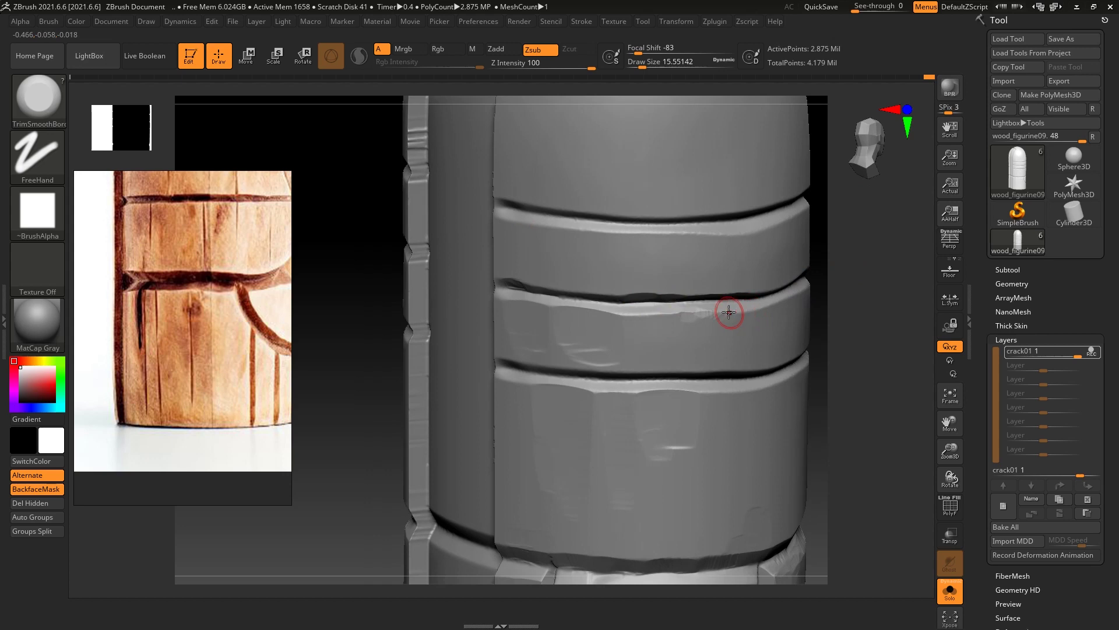
Chip small nicks along the band edges with OrbFlatten_Edge, reducing its size to about 20
key(b)
key(o)
key(f)
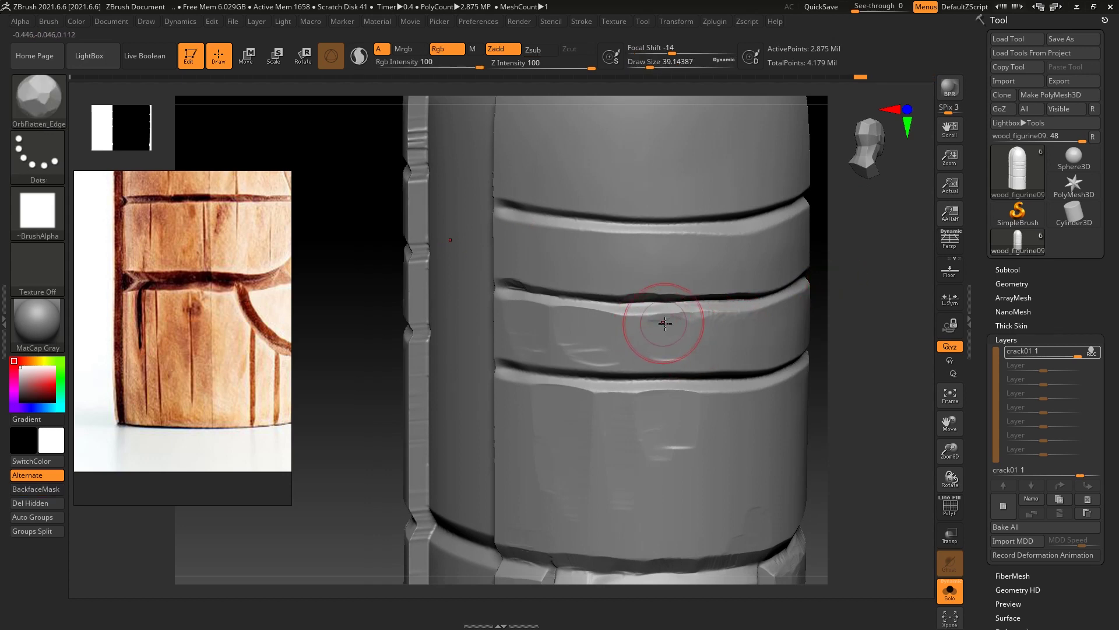
drag(643, 321, 683, 317)
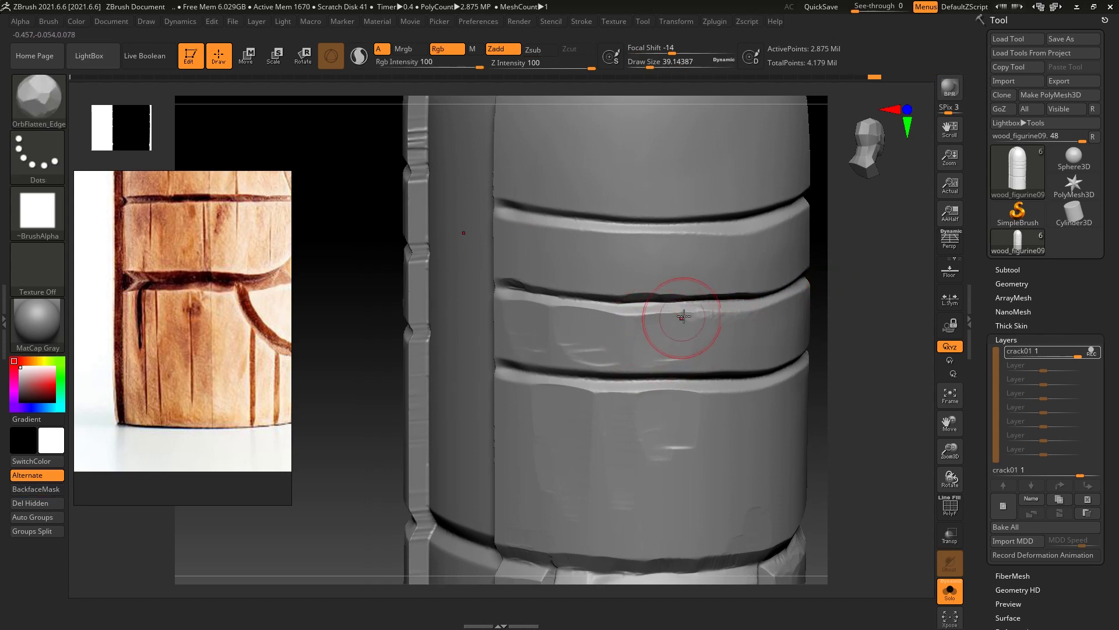
drag(836, 293, 657, 342)
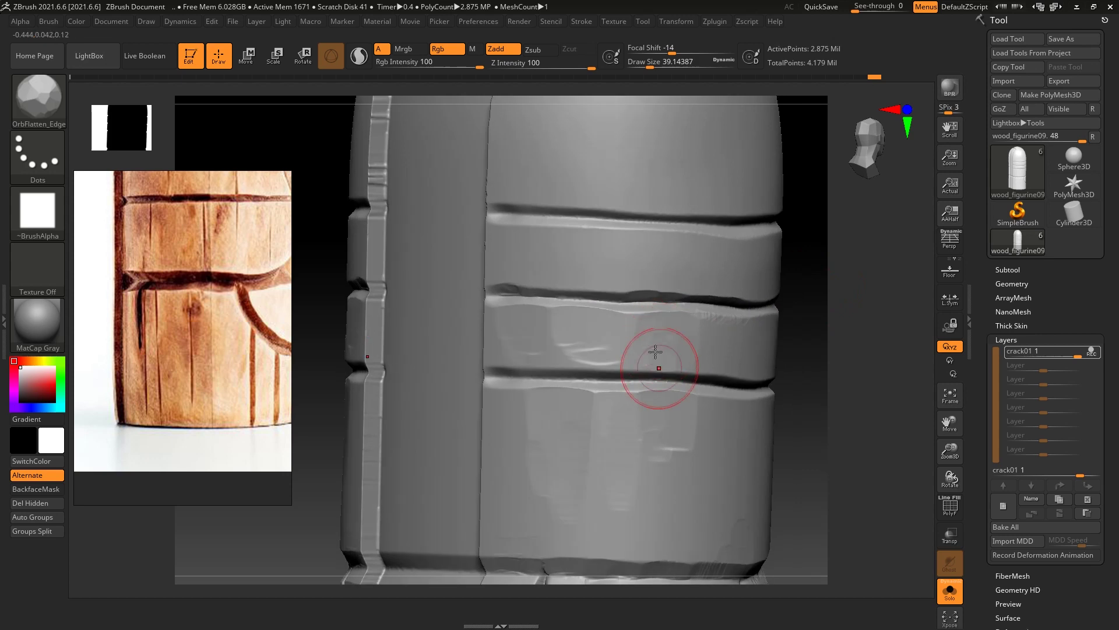
drag(808, 338, 618, 377)
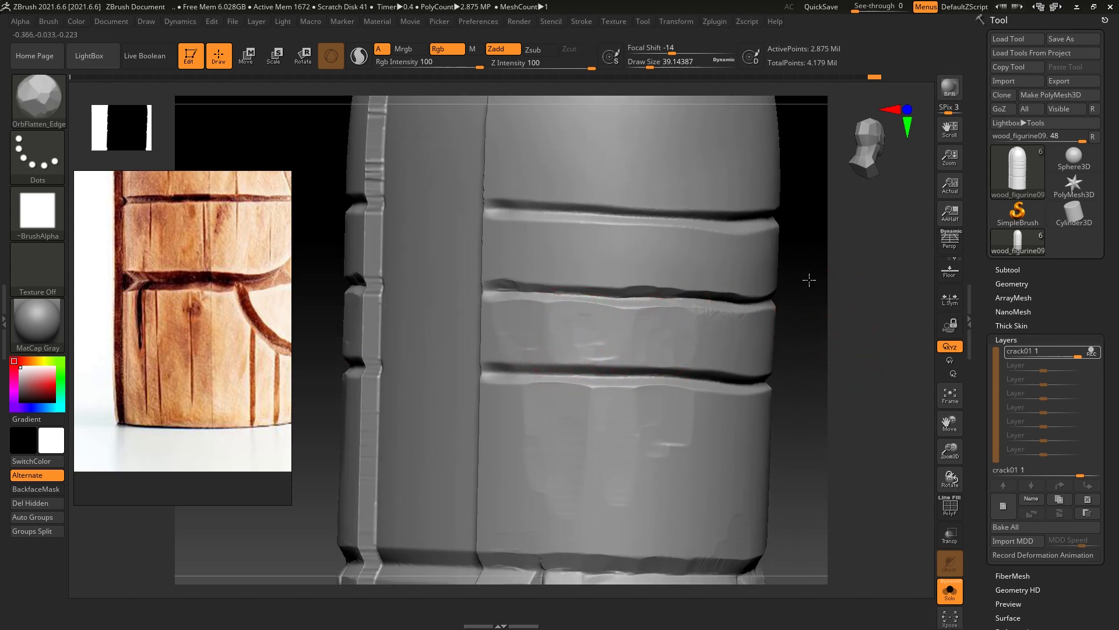
click(607, 453)
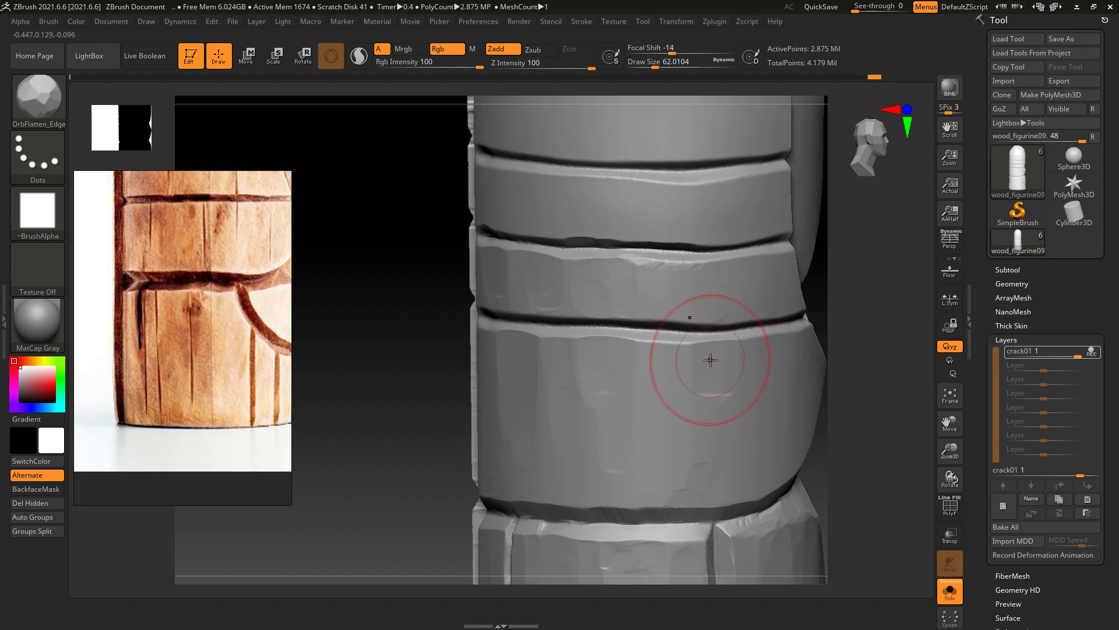
click(728, 357)
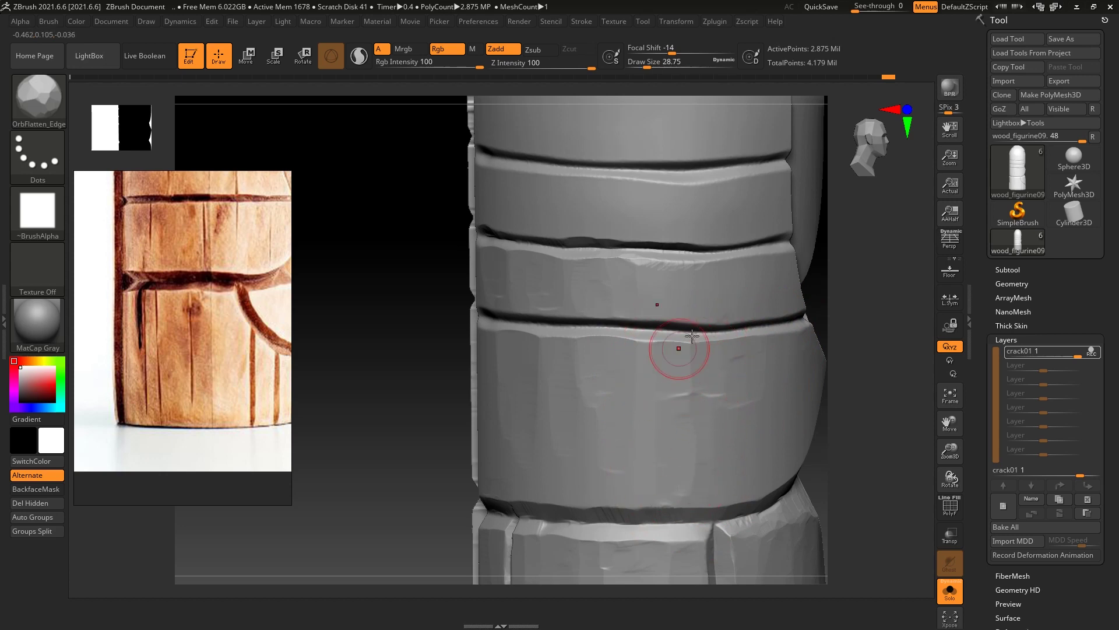
key(f)
mouse_move(817, 280)
mouse_down()
mouse_move(842, 264)
mouse_move(635, 338)
mouse_up()
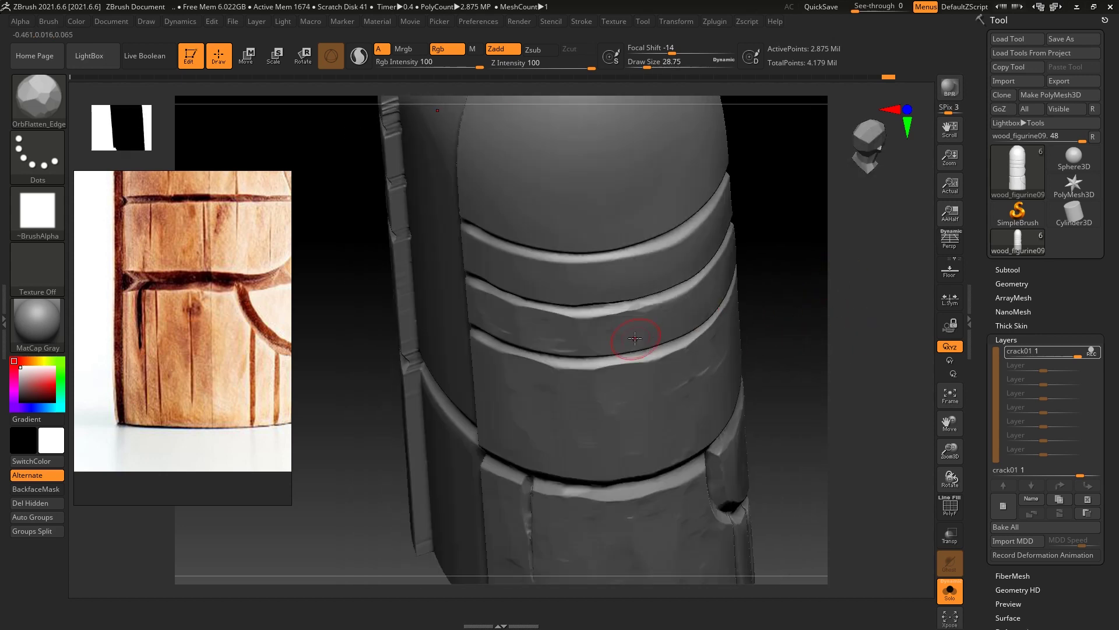
key(bracketleft)
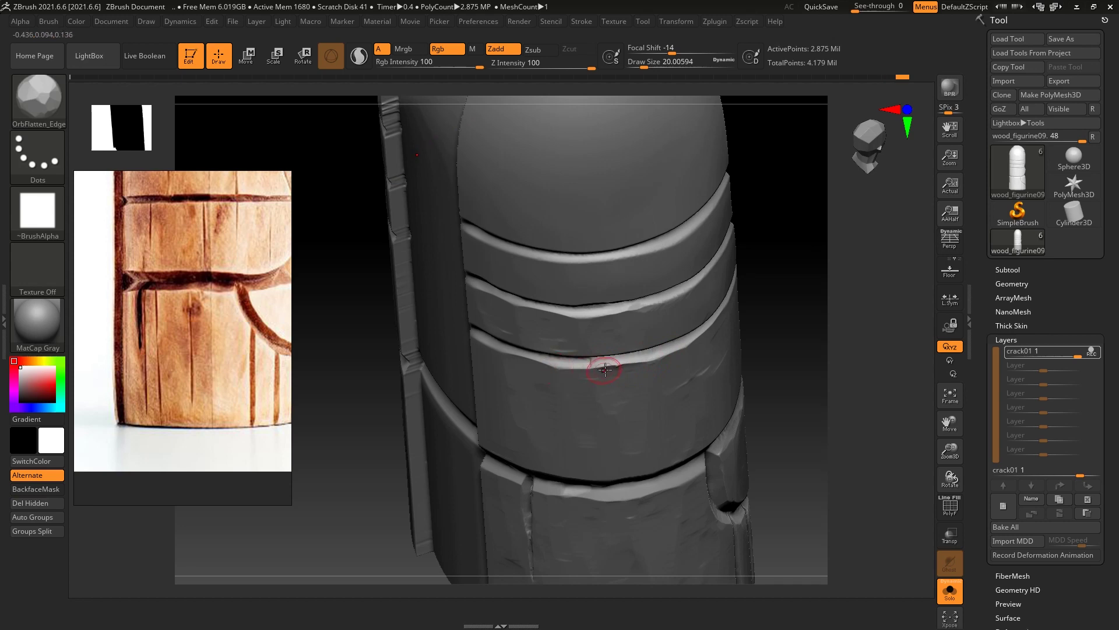
Collapse the Tool > Layers settings and open the Polypaint settings
drag(762, 221, 751, 278)
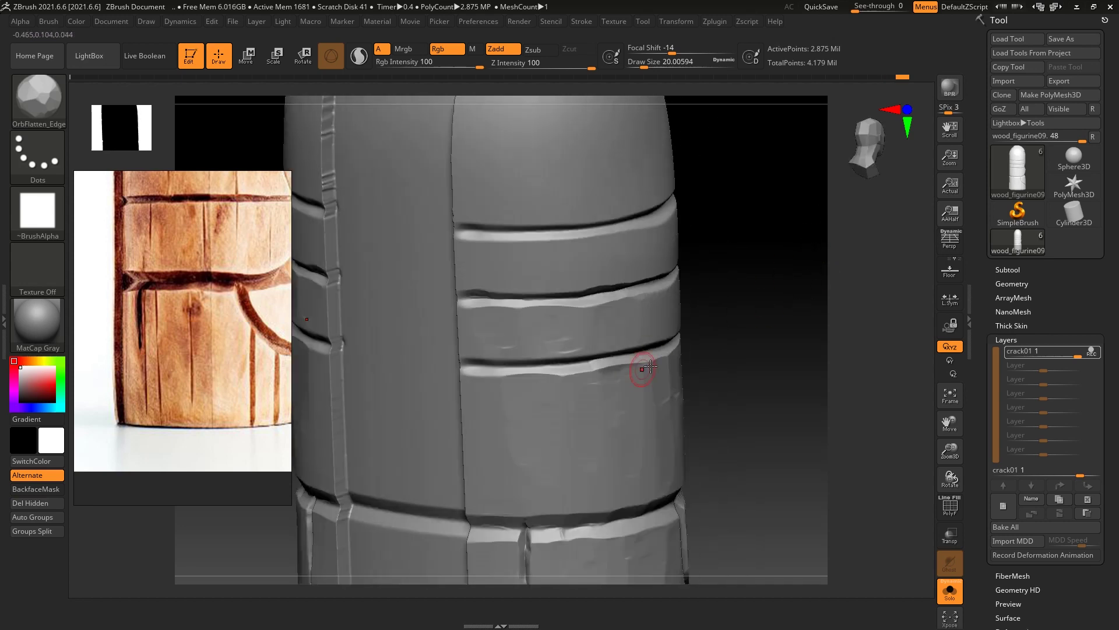
click(1041, 335)
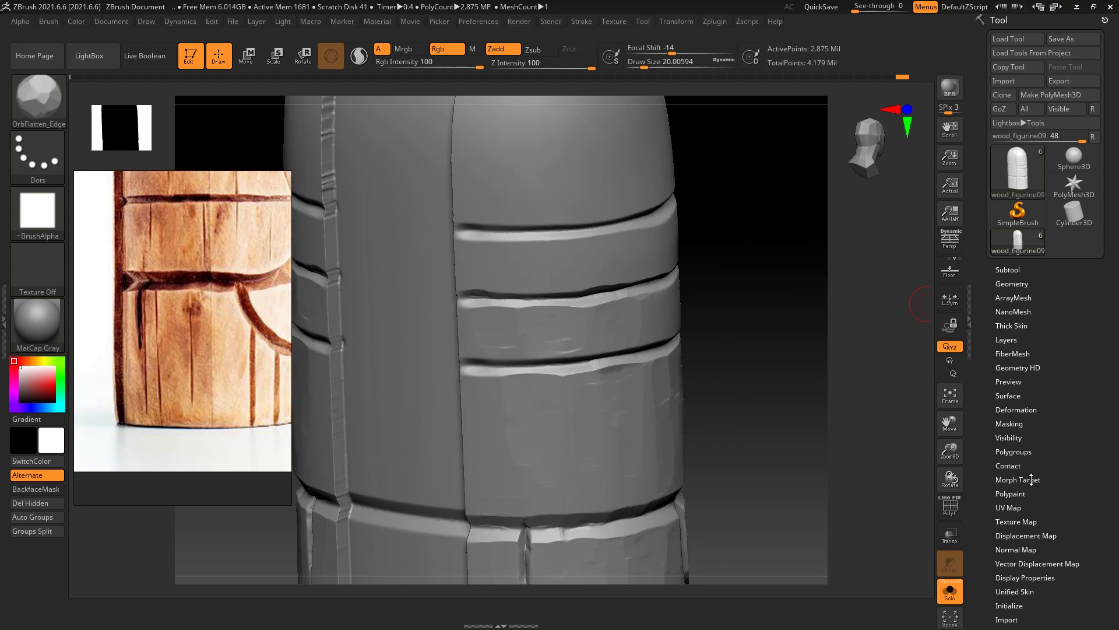
click(1022, 494)
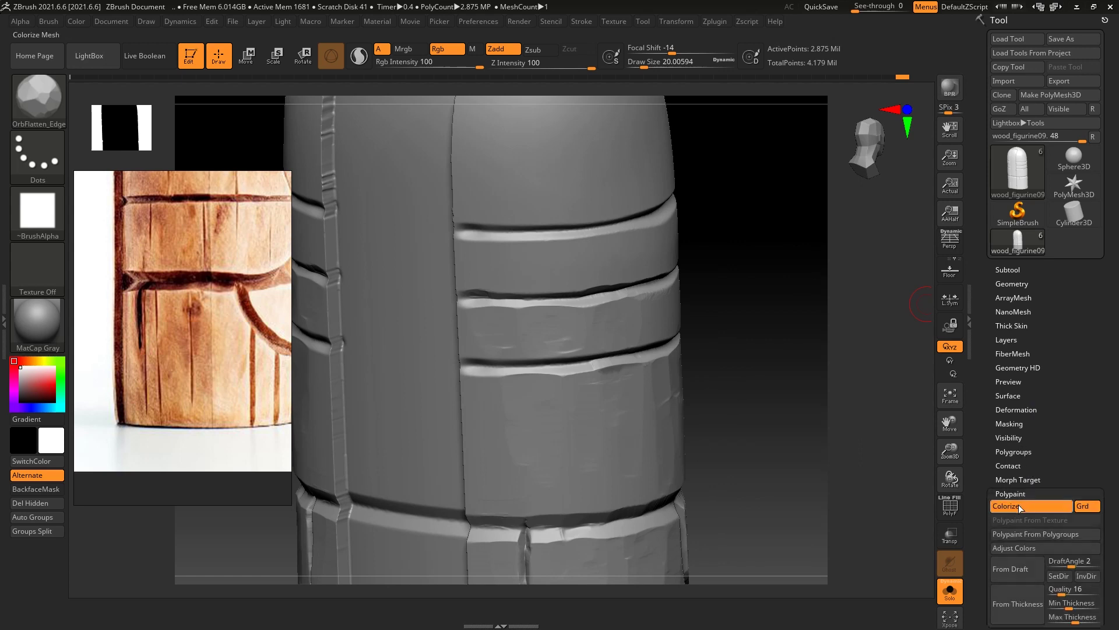
Flatten the upper band groove and lower band with OrbFlatten_Edge, sharpening the band–panel junction at brush size ~32.7
mouse_move(804, 345)
mouse_down()
mouse_move(612, 357)
mouse_move(874, 263)
mouse_up()
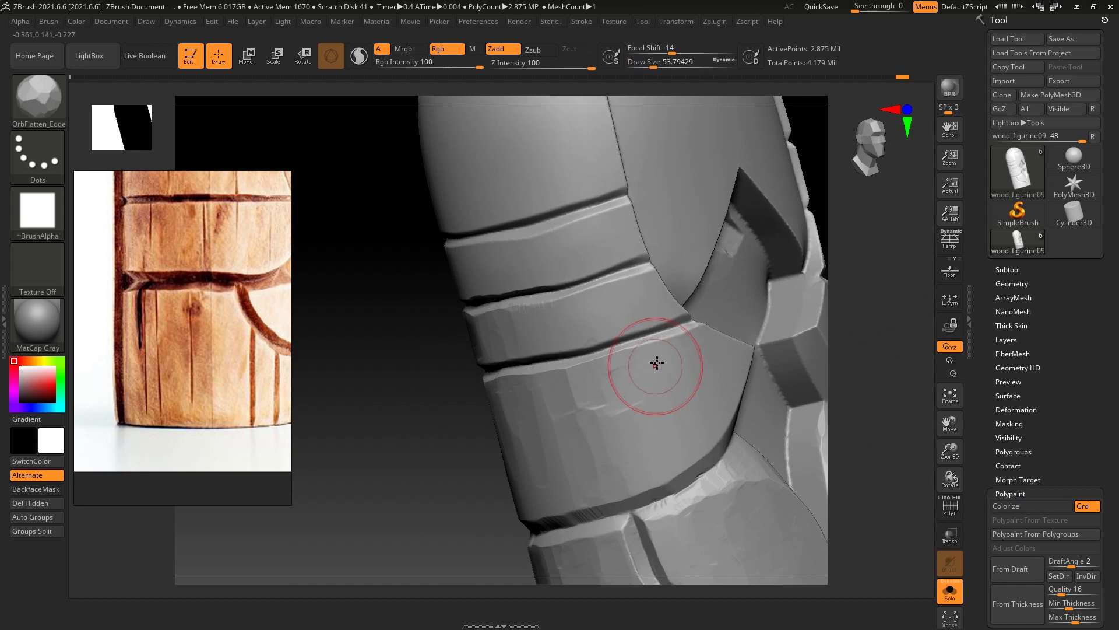
drag(657, 363, 670, 388)
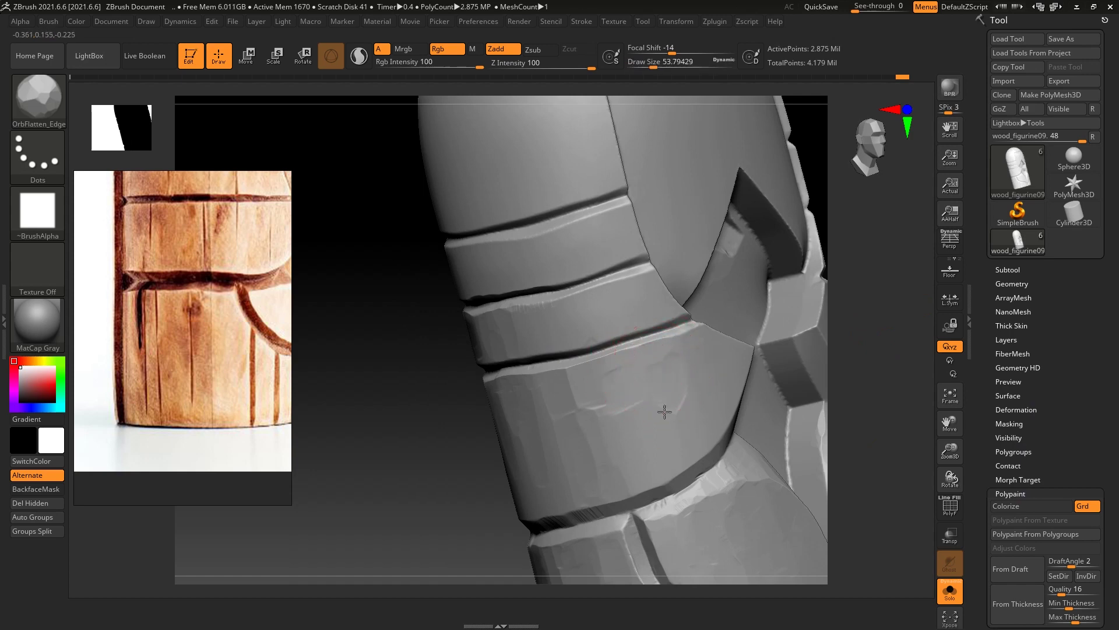
drag(662, 396, 680, 460)
mouse_move(886, 348)
mouse_down()
mouse_move(795, 350)
mouse_move(734, 373)
mouse_up()
key(s)
drag(710, 330, 699, 364)
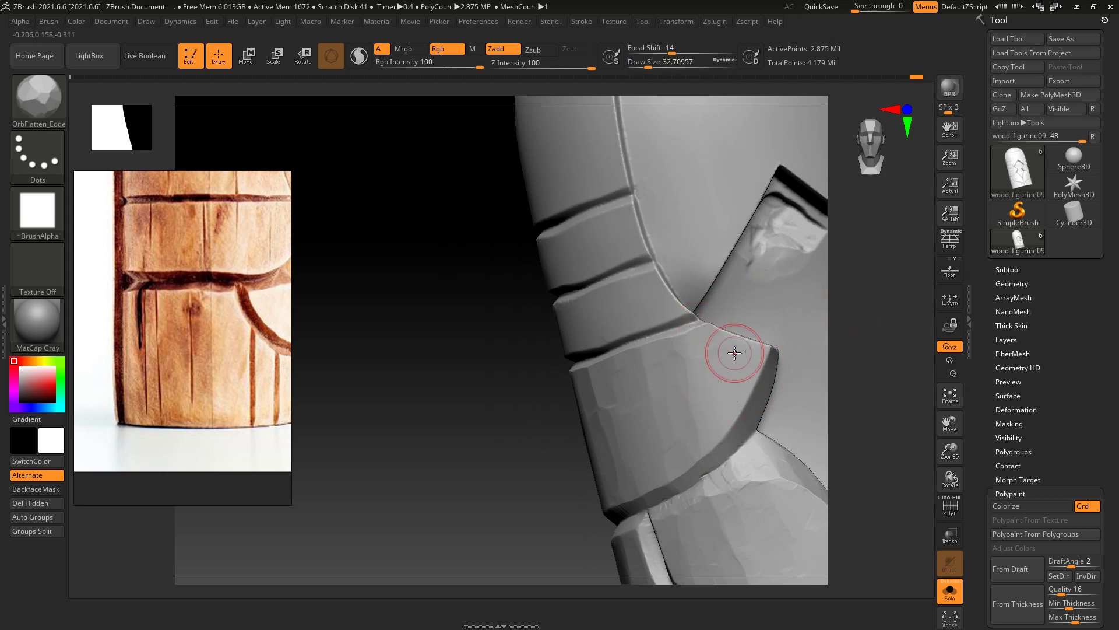
scroll(216, 272, down, 3)
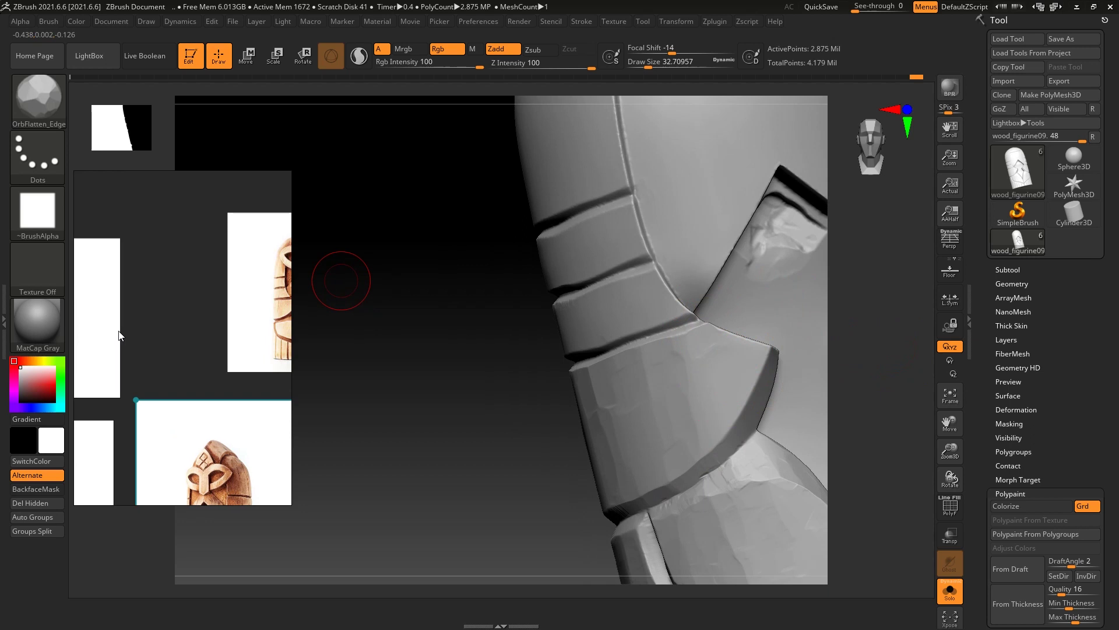
Show the close-up reference and smooth the band–panel ridge with the TrimSmoothBorder brush
scroll(214, 326, up, 5)
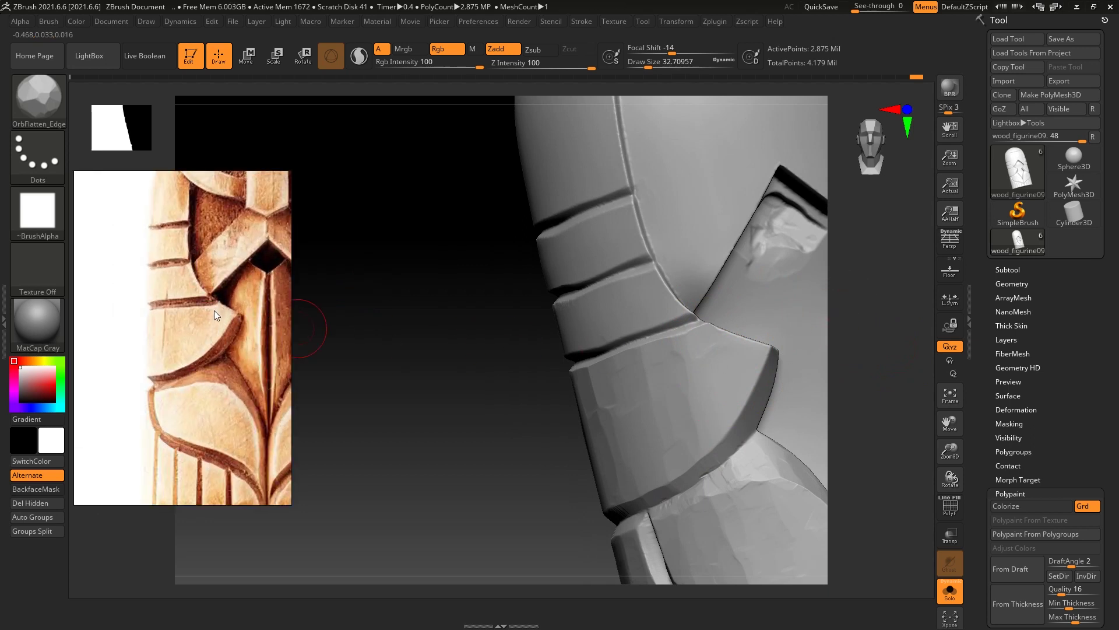
drag(838, 306, 781, 340)
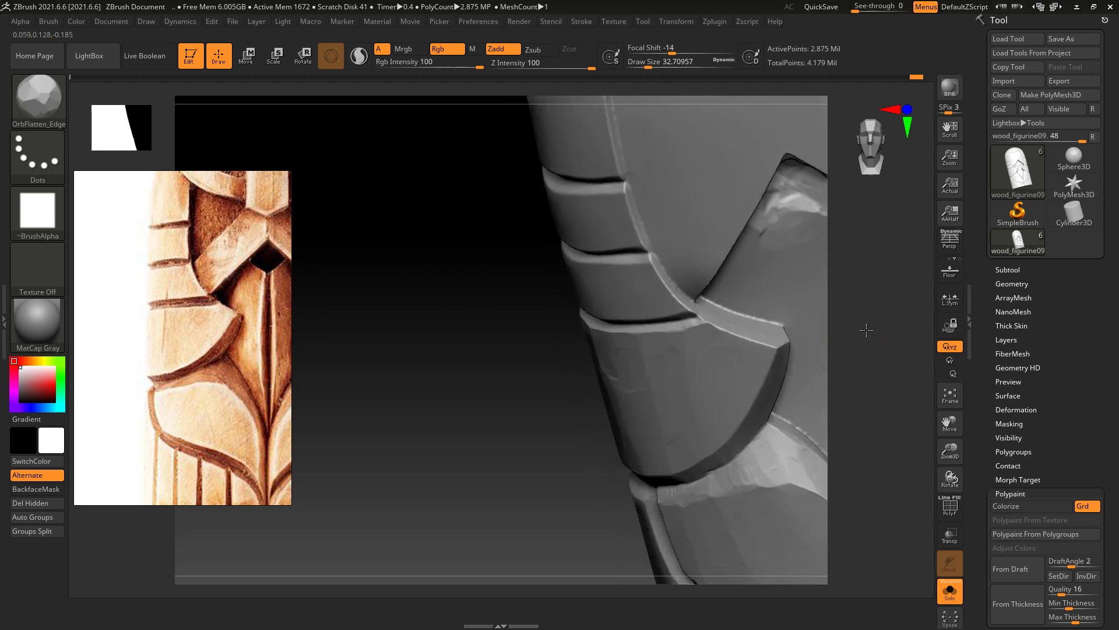
drag(878, 298, 847, 267)
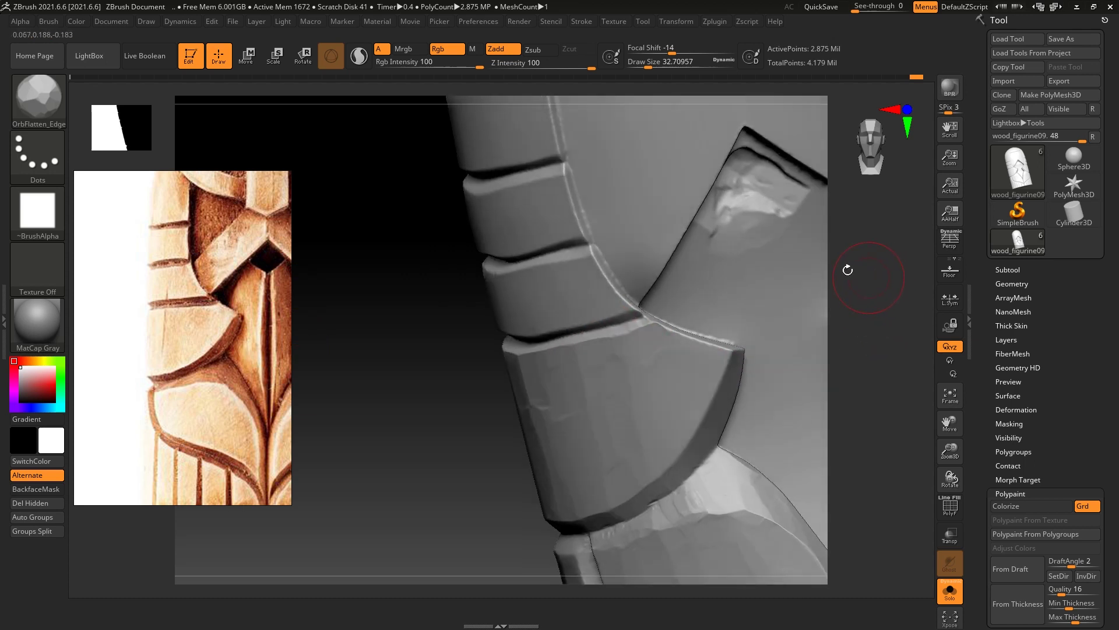
key(b)
key(t)
key(s)
drag(854, 312, 770, 315)
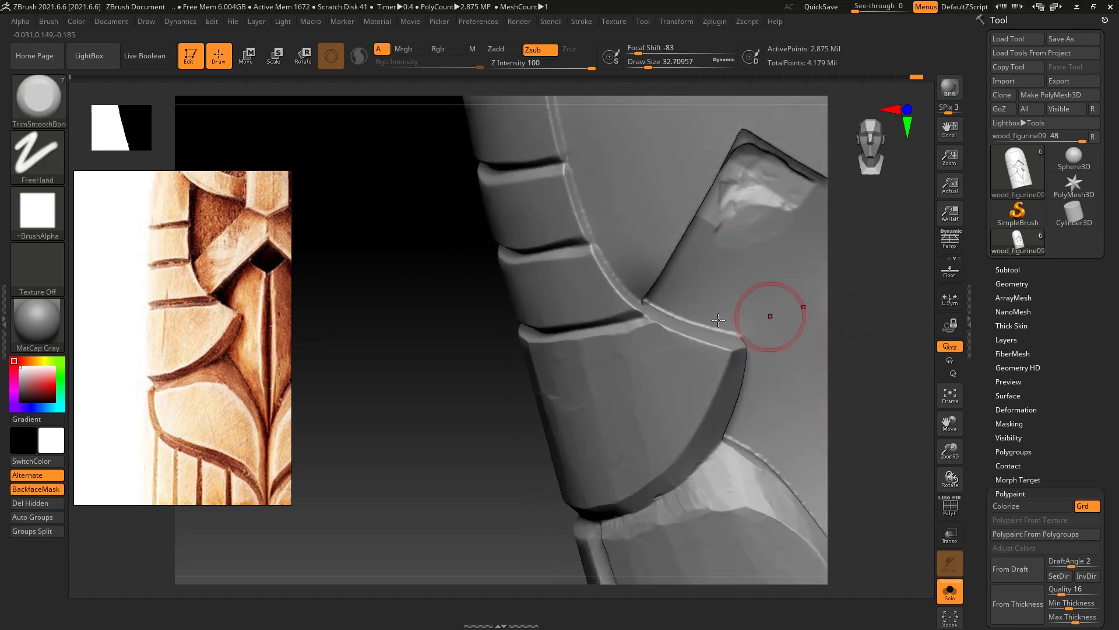
drag(683, 334, 678, 335)
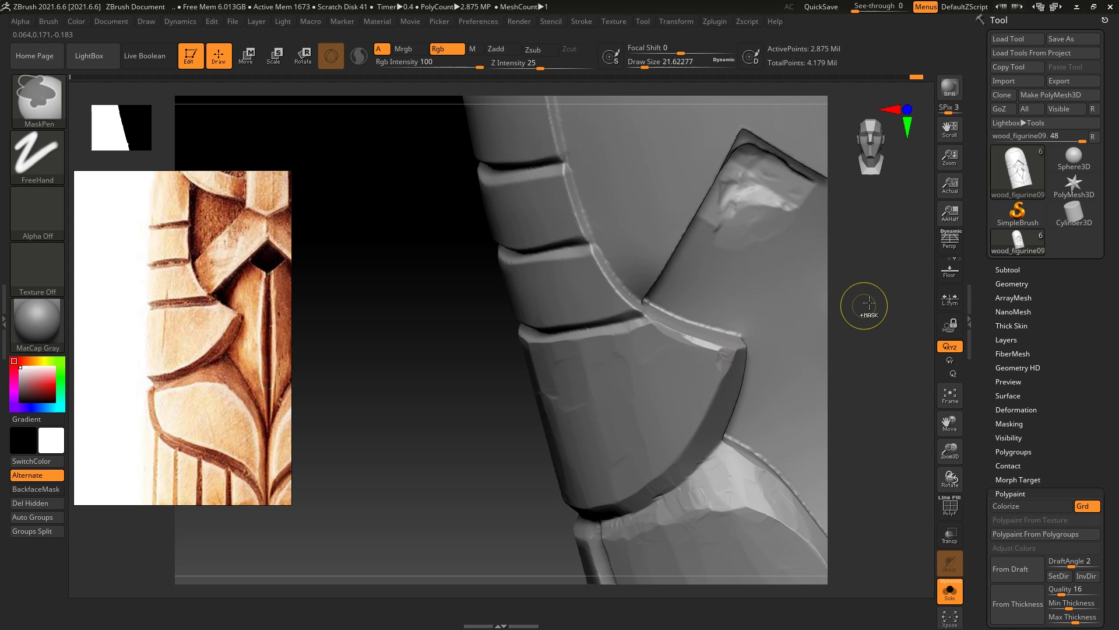
Orbit around the figurine to check the plate edges and upper band, framing it from the front
drag(862, 302, 716, 367)
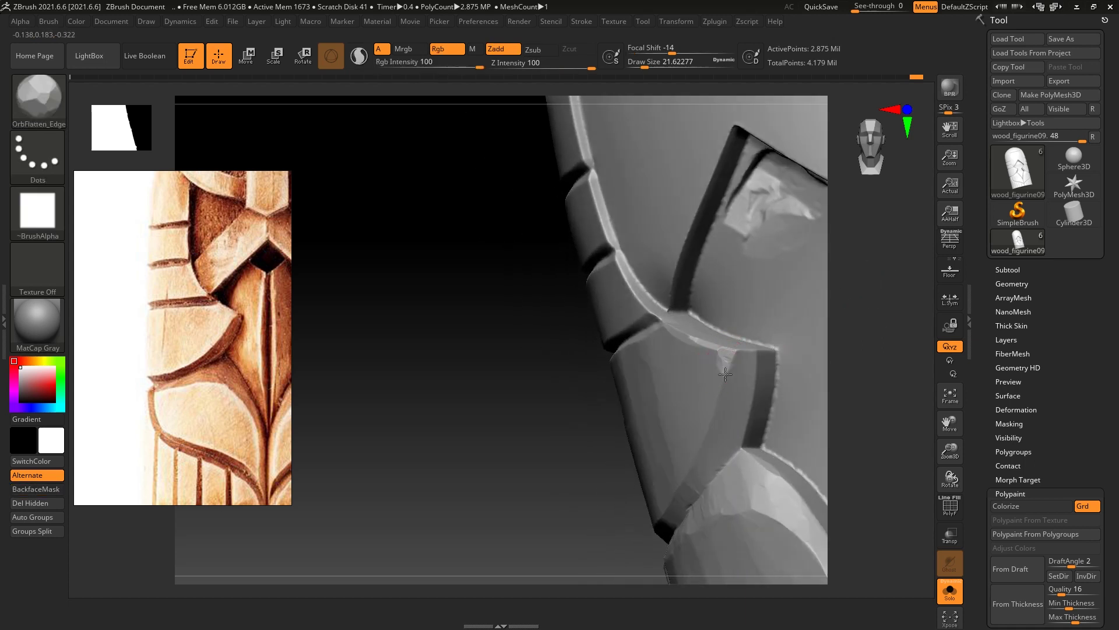
mouse_move(876, 308)
mouse_down()
mouse_move(808, 345)
mouse_move(732, 348)
mouse_up()
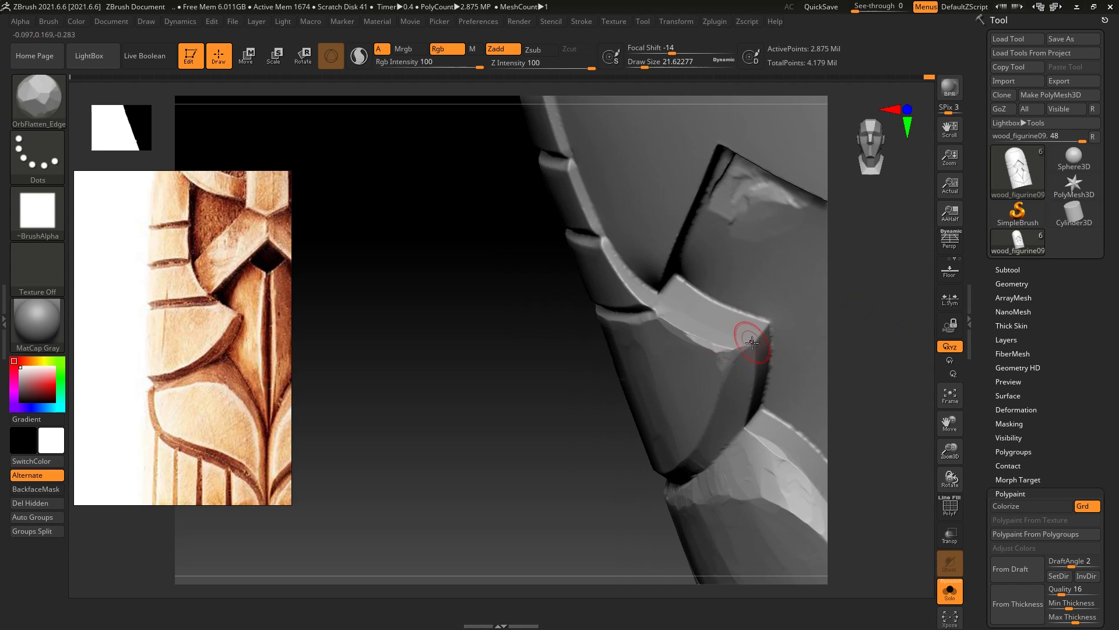
drag(782, 310, 669, 324)
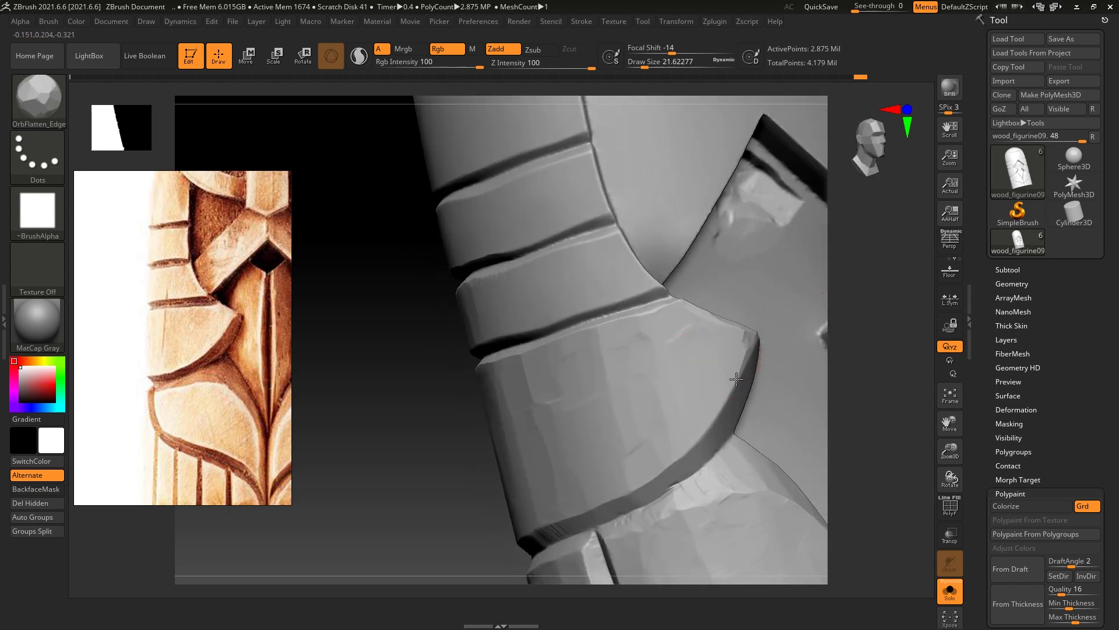
drag(917, 333, 716, 385)
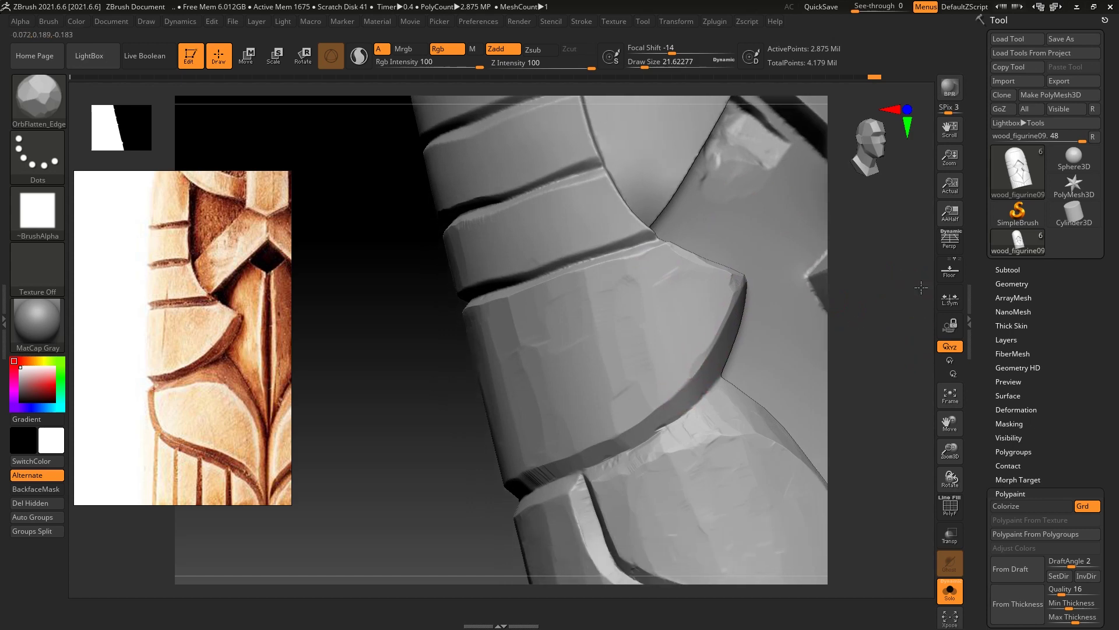
mouse_move(855, 280)
mouse_down()
mouse_move(640, 270)
mouse_move(667, 261)
mouse_up()
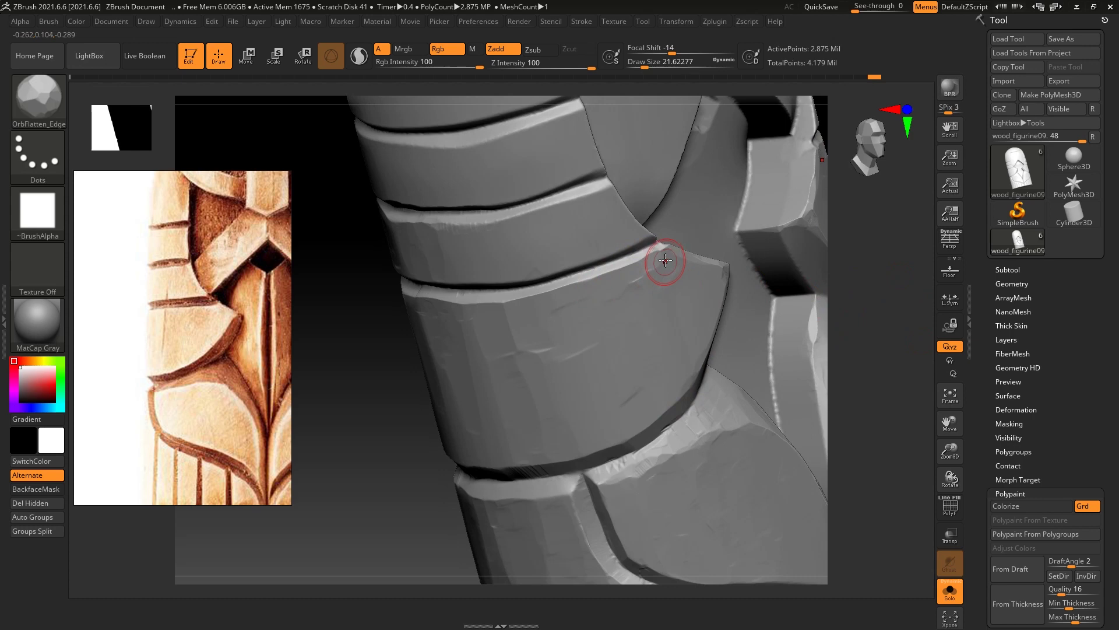
key(f)
mouse_move(882, 257)
shift+mouse_down()
mouse_move(907, 256)
mouse_move(881, 302)
mouse_move(545, 325)
shift+mouse_up()
key(f)
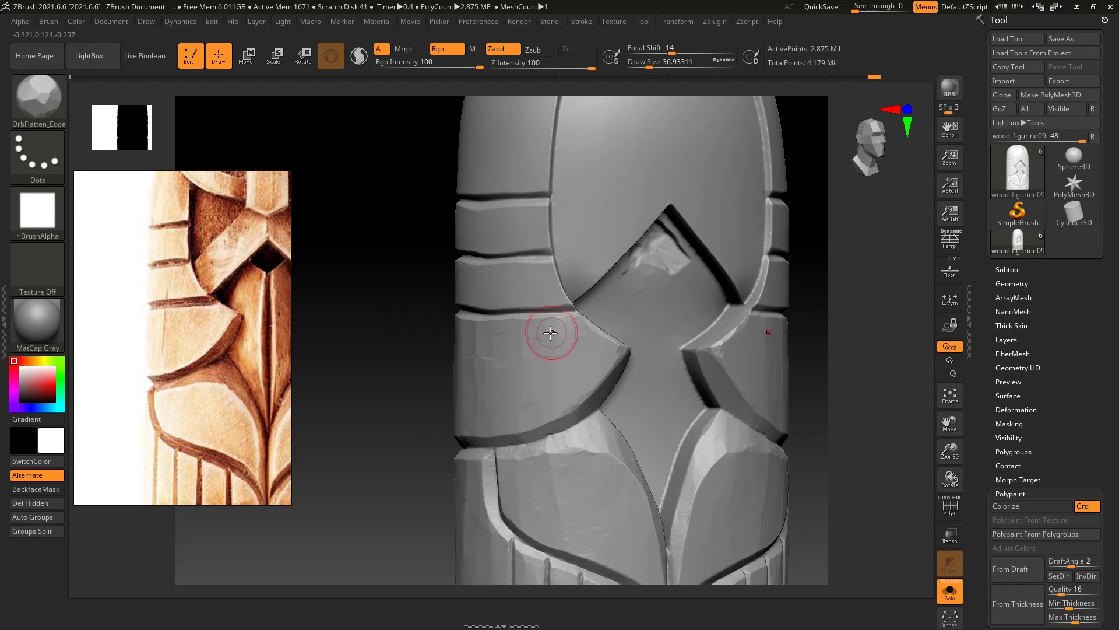
key(f)
mouse_move(840, 297)
mouse_down()
mouse_move(881, 297)
mouse_move(846, 310)
mouse_move(828, 303)
mouse_move(843, 330)
mouse_move(745, 260)
mouse_move(754, 287)
mouse_move(520, 336)
mouse_up()
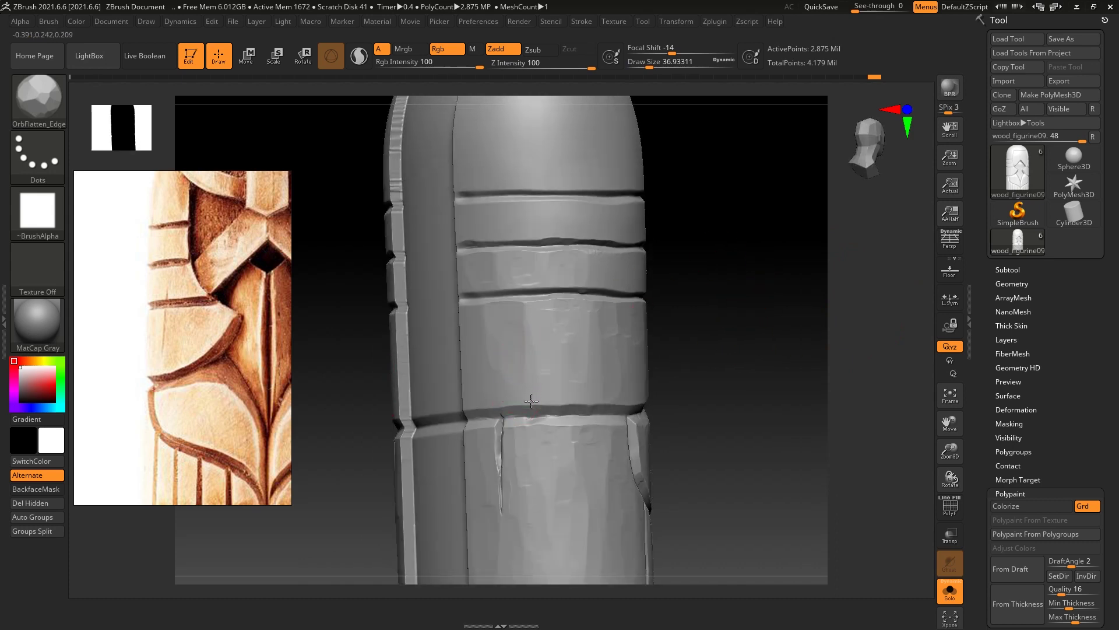
Orbit to the carved front and set the brush size to about 32.7
right_drag(530, 395, 528, 315)
right_drag(662, 260, 464, 308)
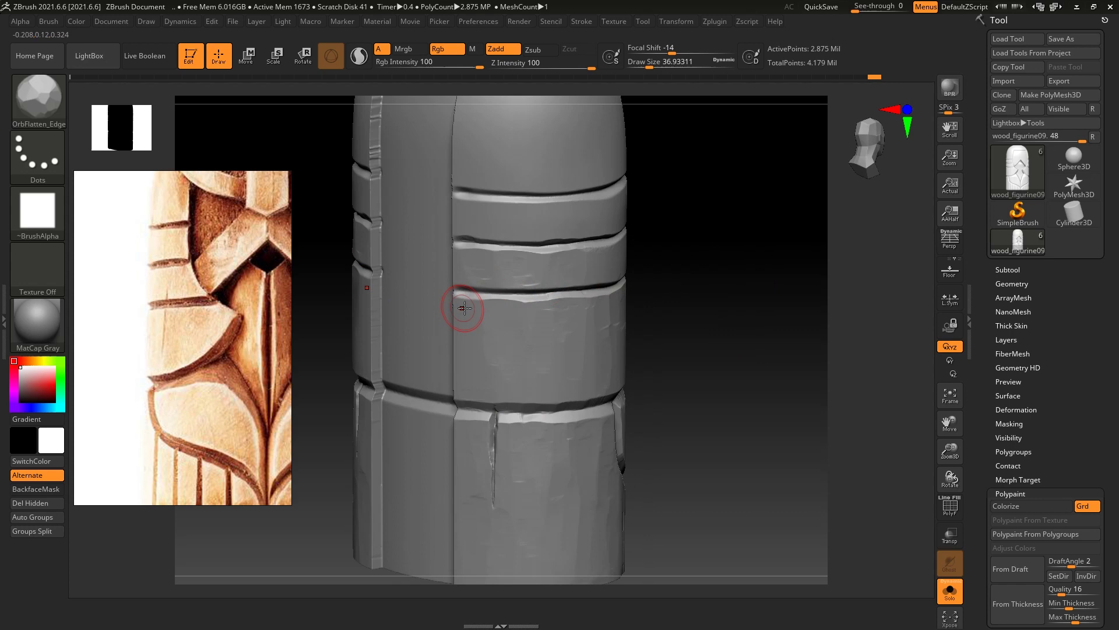
mouse_move(737, 249)
alt+right_down()
mouse_move(745, 220)
mouse_move(750, 250)
mouse_move(747, 240)
mouse_move(789, 260)
mouse_move(506, 325)
alt+right_up()
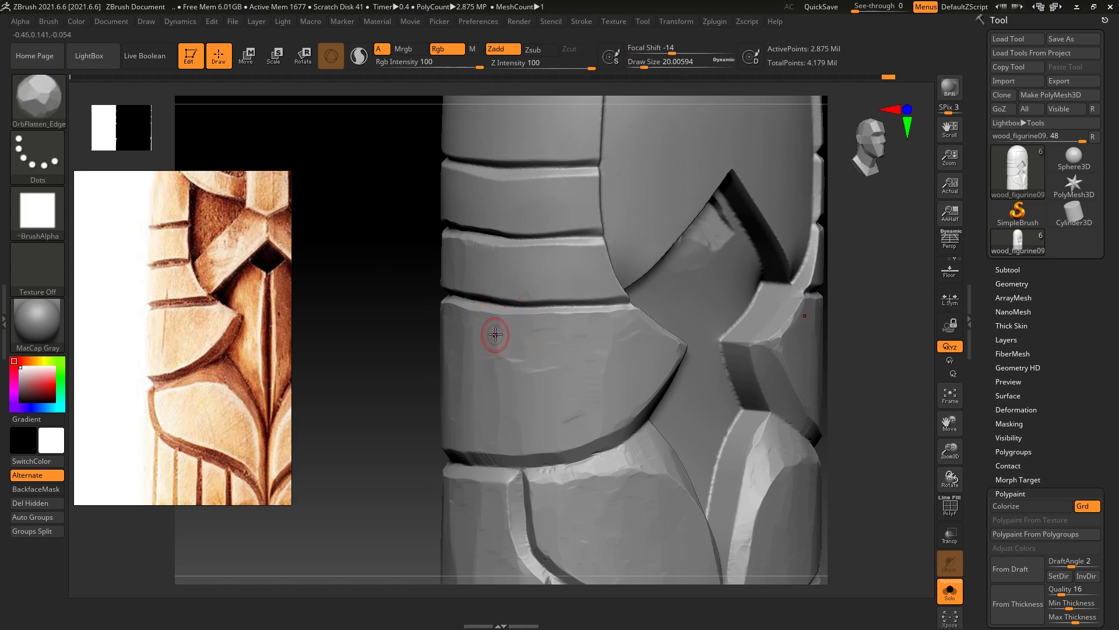
drag(879, 291, 530, 412)
key(bracketright)
key(bracketright)
key(bracketright)
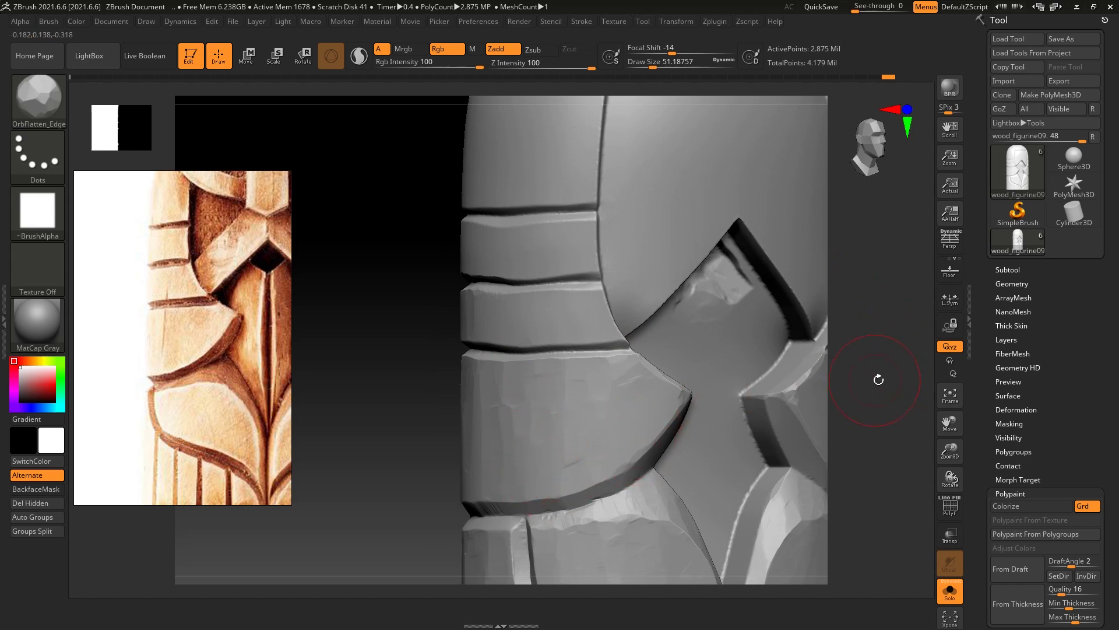
drag(874, 377, 569, 444)
key(bracketleft)
key(bracketleft)
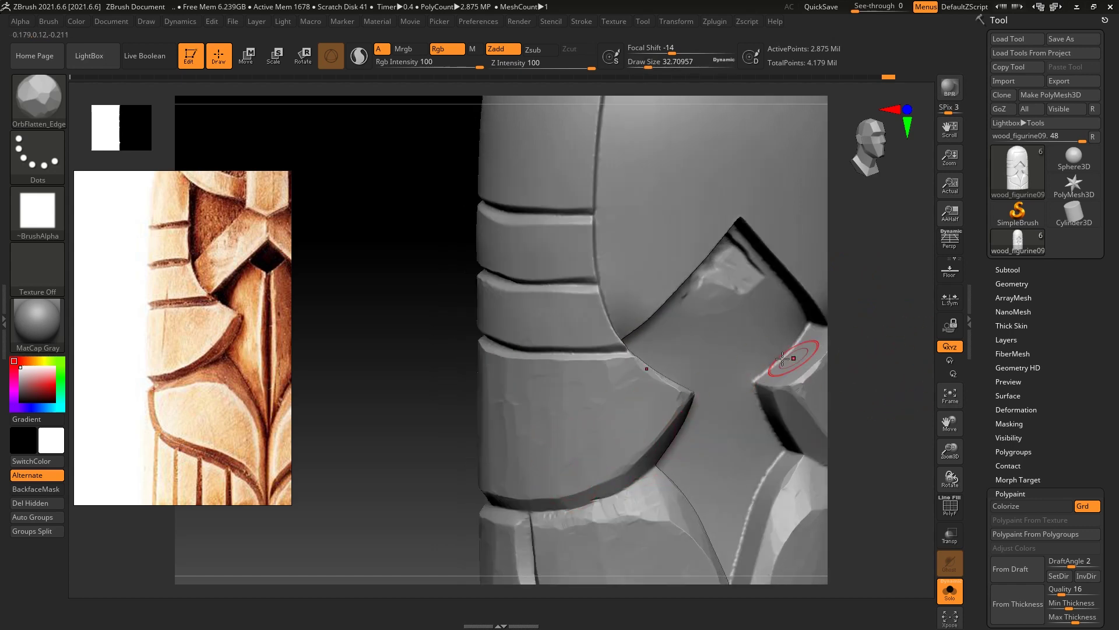
Halve the brush size and flatten the band edge beside the pointed panel
mouse_move(865, 354)
mouse_down()
mouse_move(895, 325)
mouse_move(839, 365)
mouse_move(846, 315)
mouse_move(758, 350)
mouse_up()
mouse_move(682, 350)
mouse_down()
mouse_move(747, 313)
mouse_move(721, 295)
mouse_up()
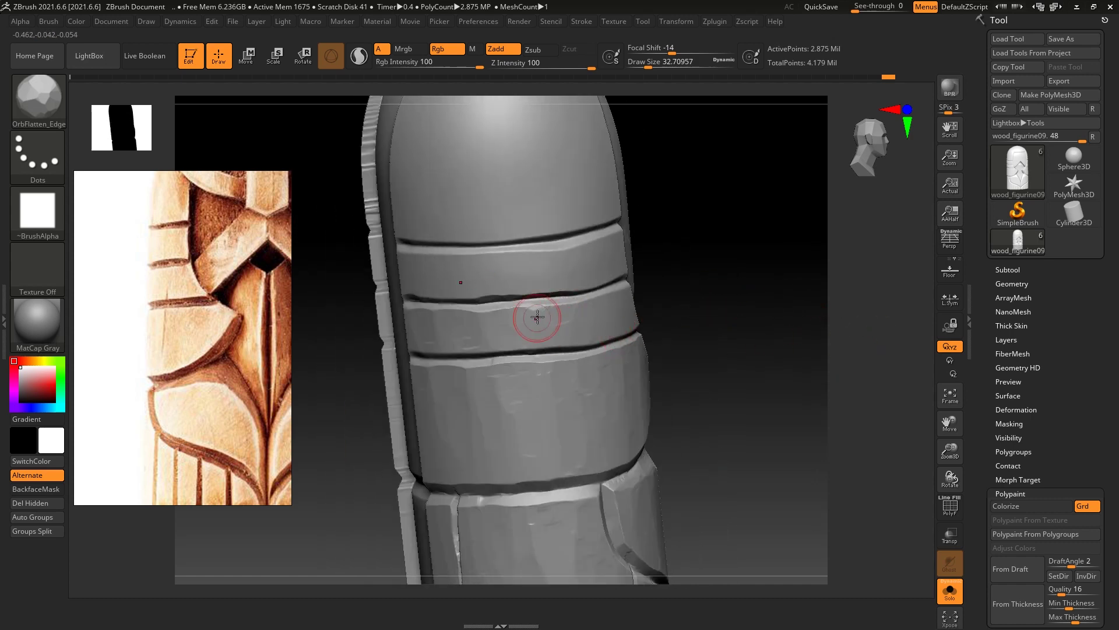
mouse_move(721, 286)
mouse_down()
mouse_move(595, 300)
mouse_move(562, 330)
mouse_move(644, 298)
mouse_up()
key(s)
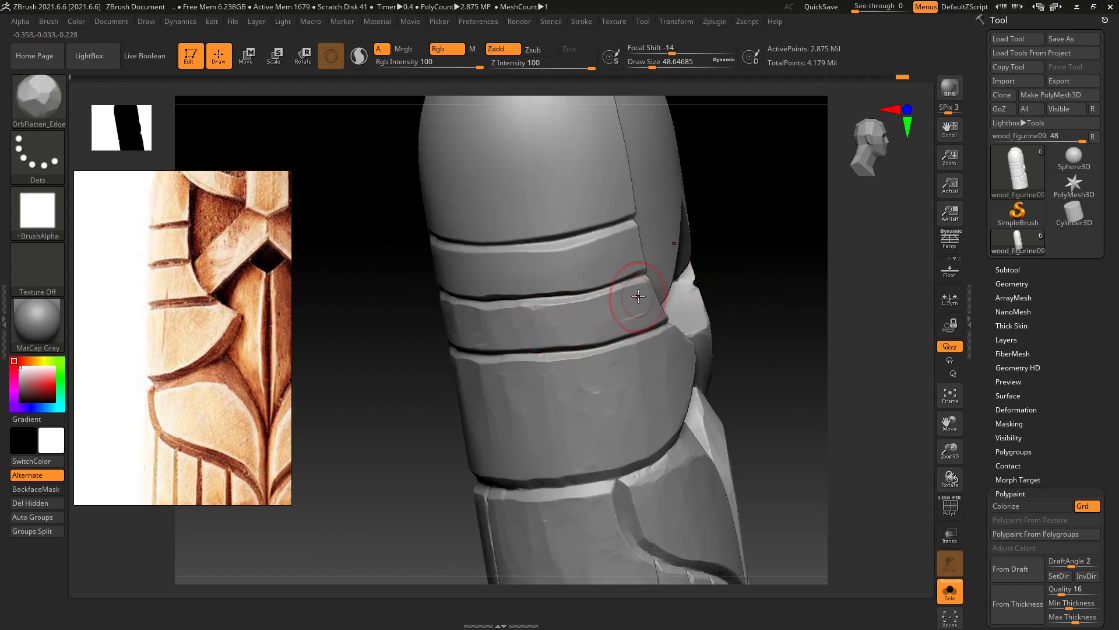
drag(830, 233, 618, 287)
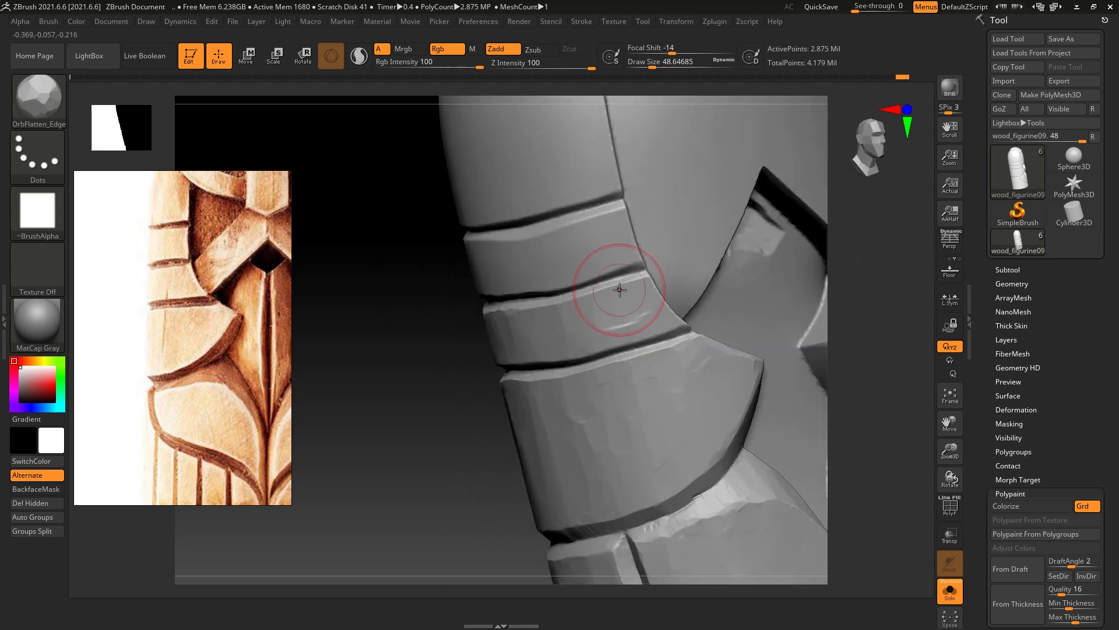
drag(832, 267, 606, 291)
key(bracketleft)
right_drag(735, 239, 738, 250)
drag(635, 290, 659, 301)
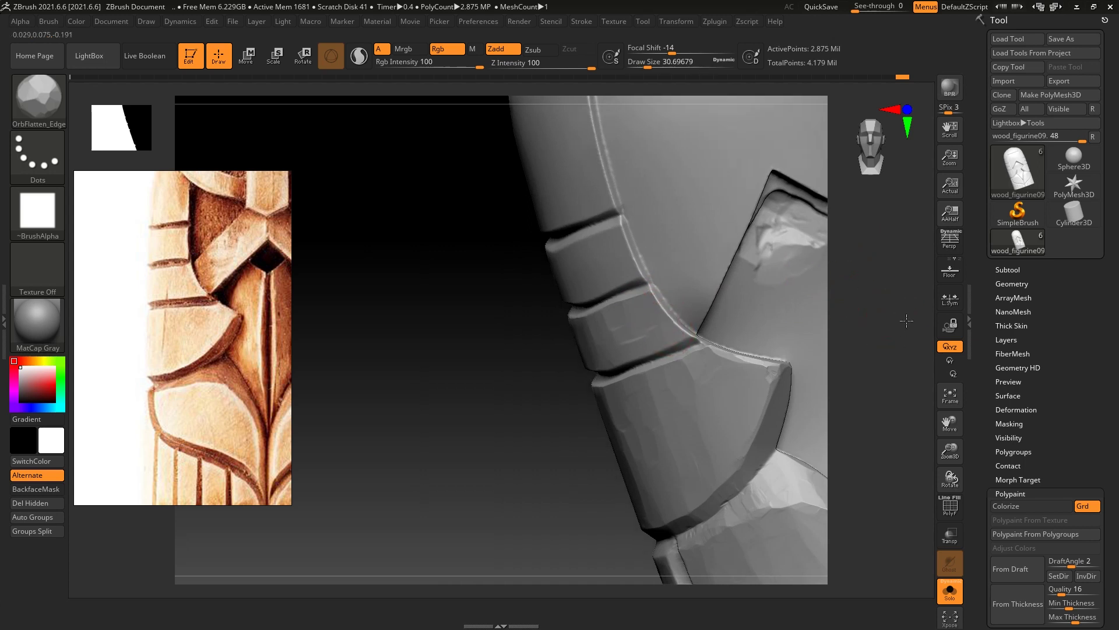
Smooth the band edge beside the panel with TrimSmoothBorder, then return to OrbFlatten_Edge
right_drag(762, 274, 824, 325)
key(b)
key(t)
key(s)
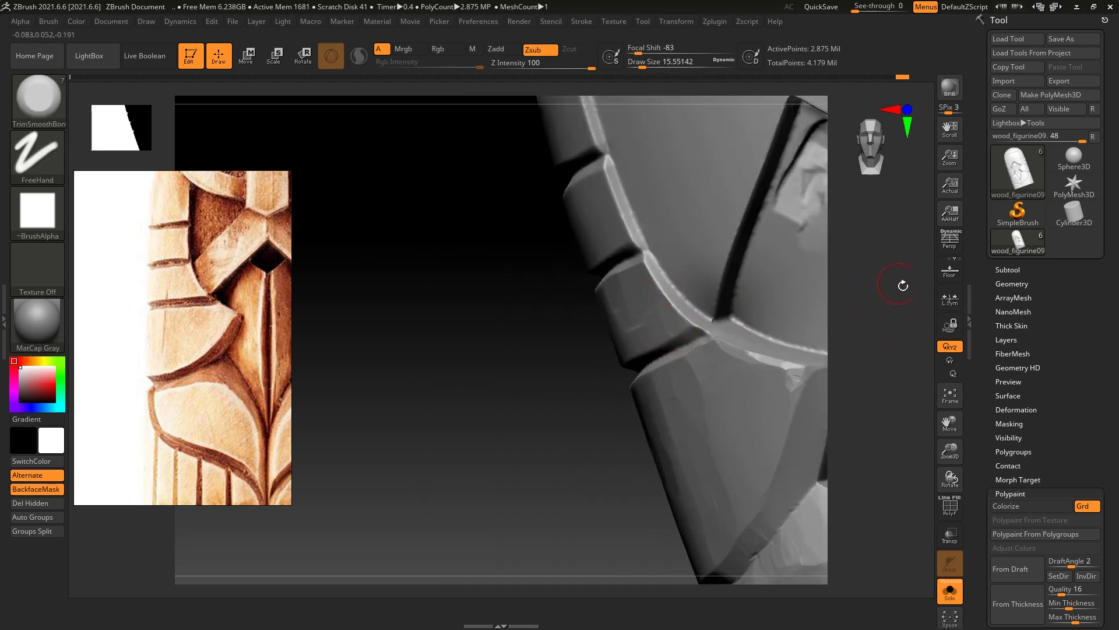
right_drag(902, 282, 692, 303)
drag(656, 320, 677, 316)
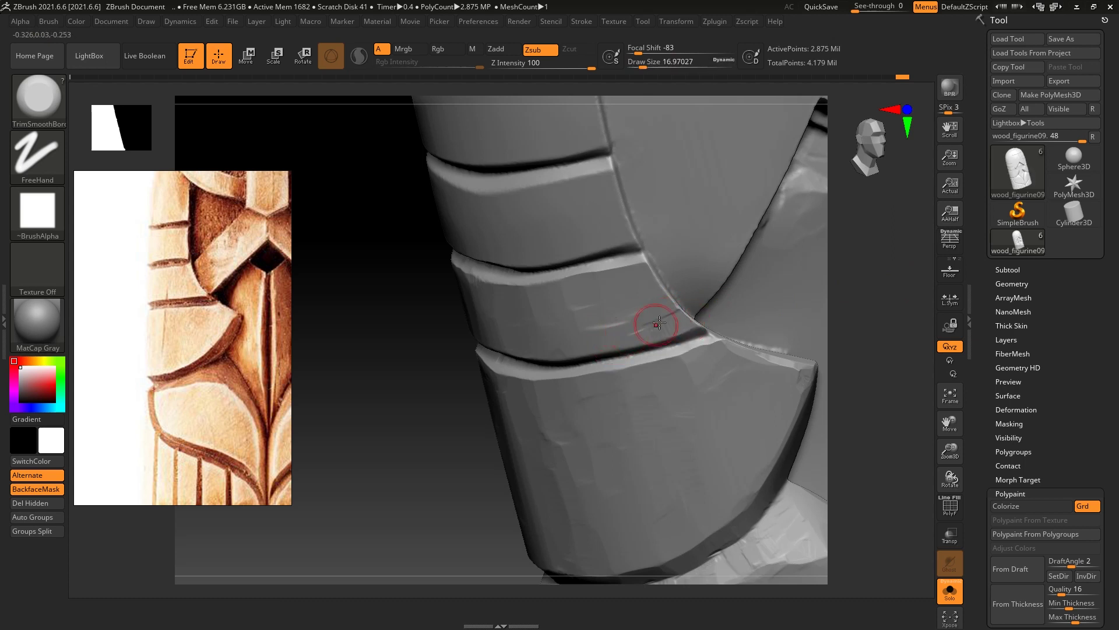
key(b)
key(o)
key(f)
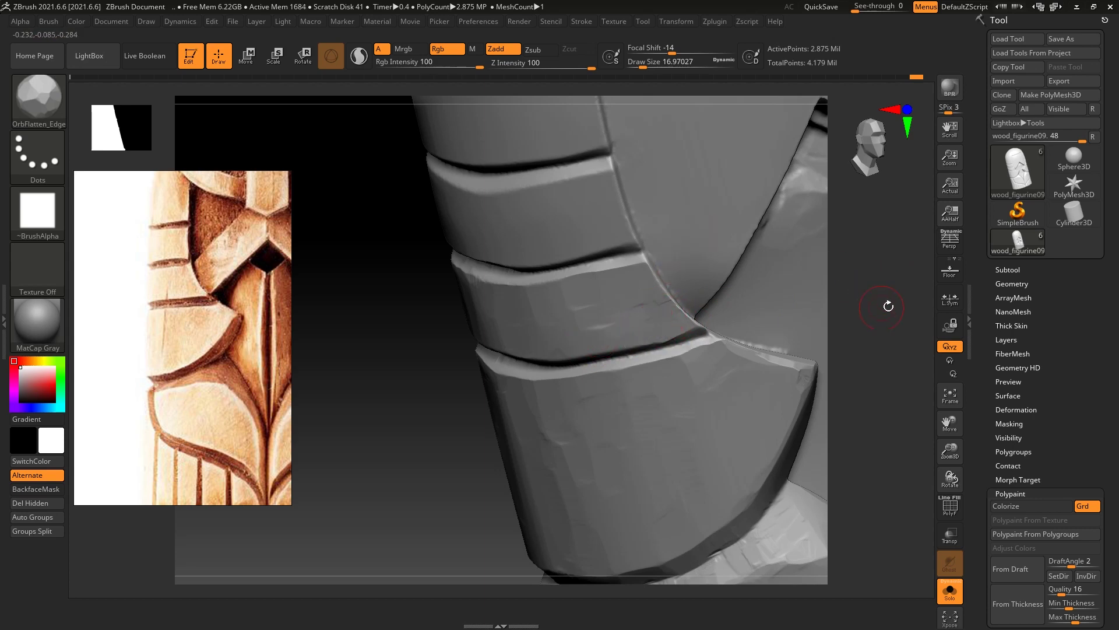
mouse_move(882, 308)
mouse_down()
mouse_move(892, 297)
mouse_move(828, 251)
mouse_move(876, 302)
mouse_move(823, 306)
mouse_up()
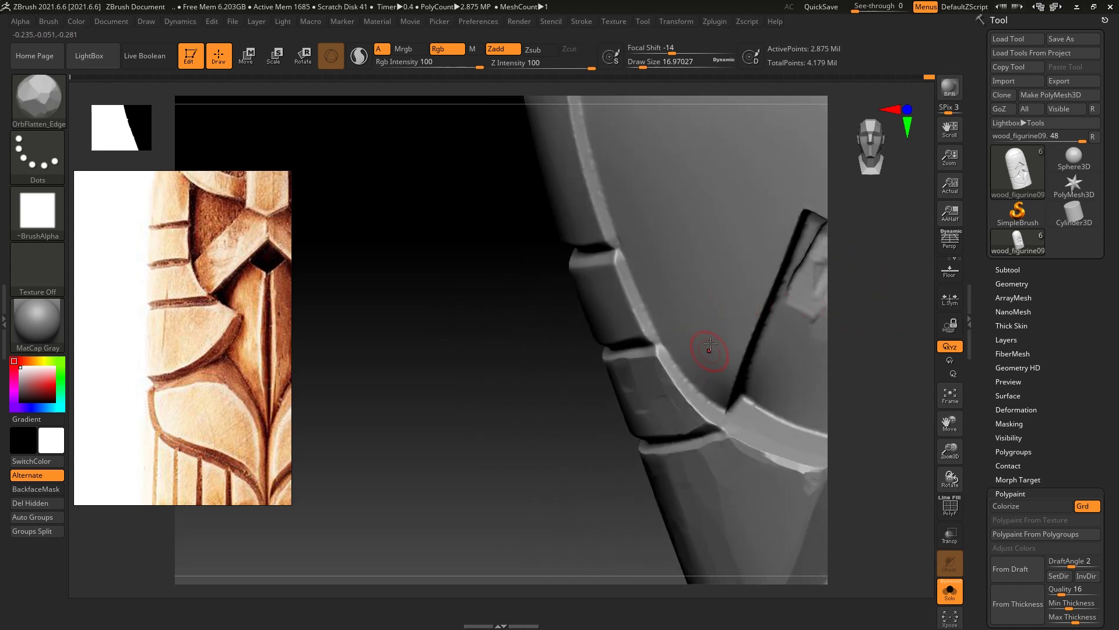
Set up a subtractive trimming brush at Draw Size about 20 with BackfaceMask off
key(shift)
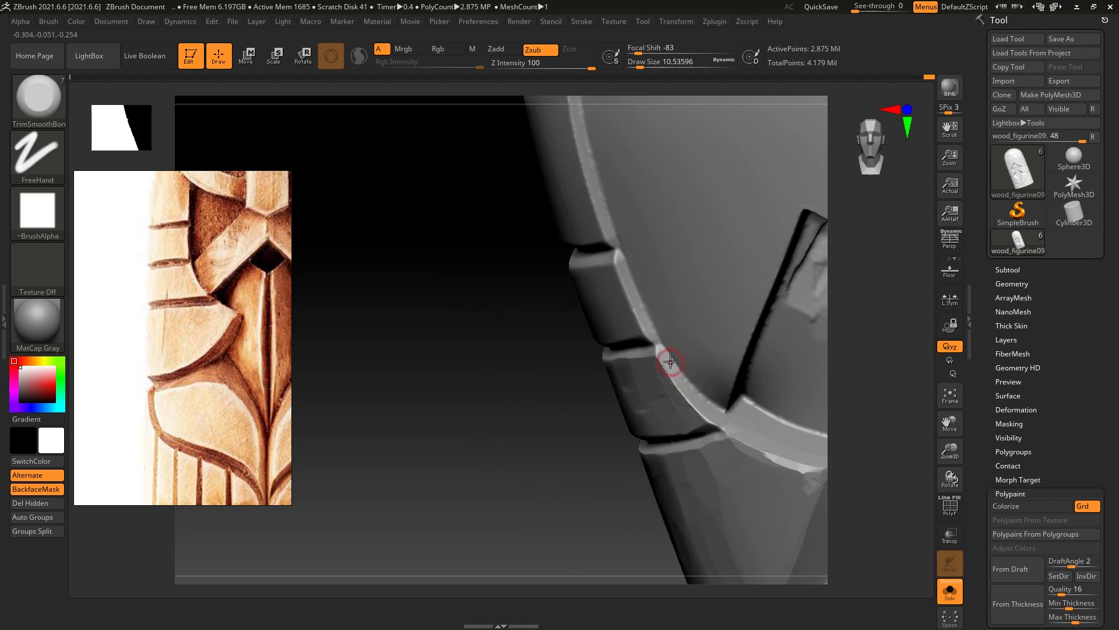
drag(672, 365, 752, 373)
drag(843, 344, 799, 312)
click(35, 488)
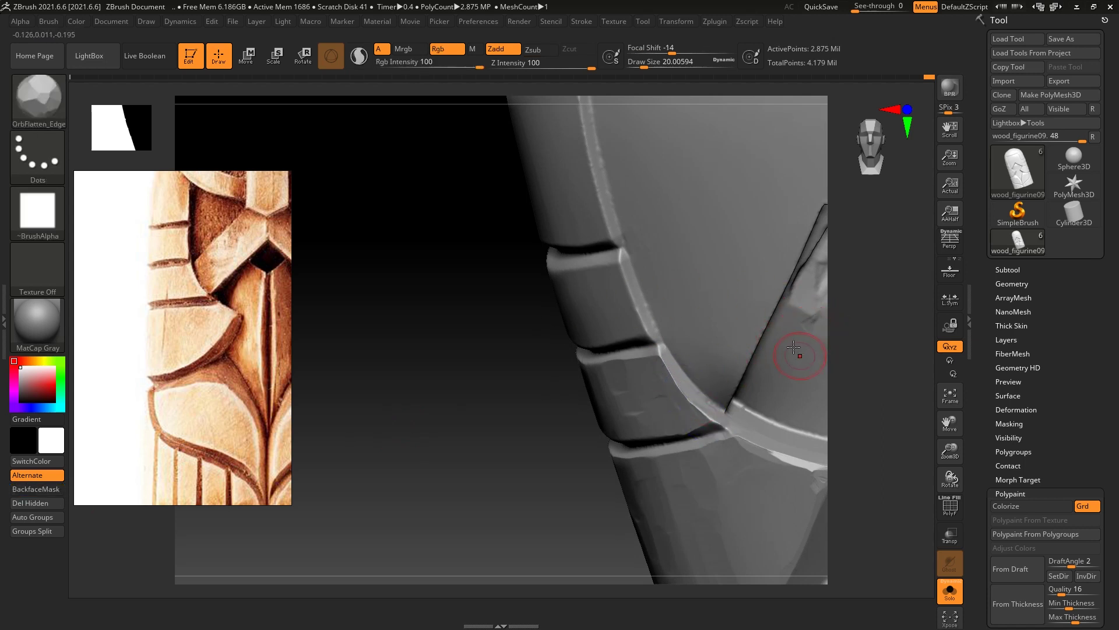
Reshape and sharpen the raised rim ridge along the pointed panel edge
drag(829, 330, 675, 320)
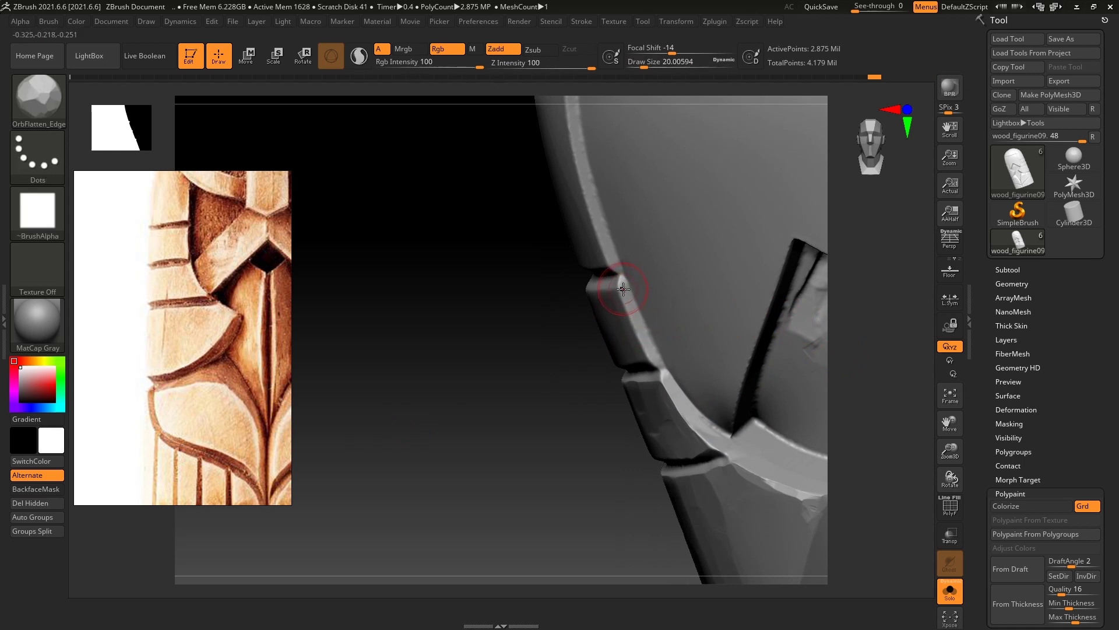
right_drag(698, 301, 647, 274)
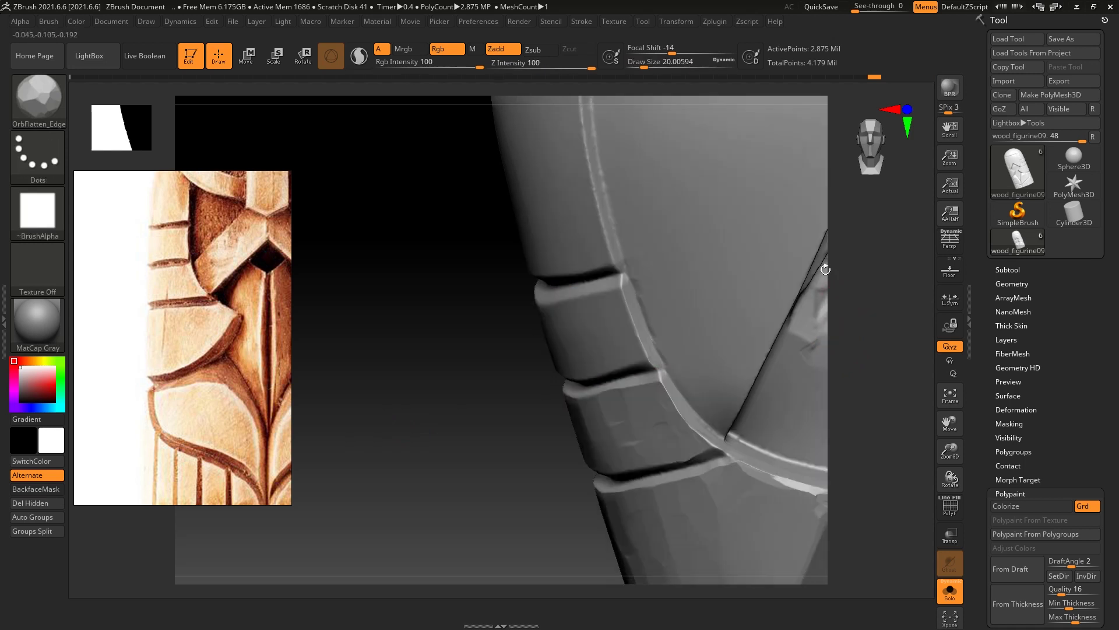
mouse_move(765, 279)
right_down()
mouse_move(874, 271)
mouse_move(623, 299)
right_up()
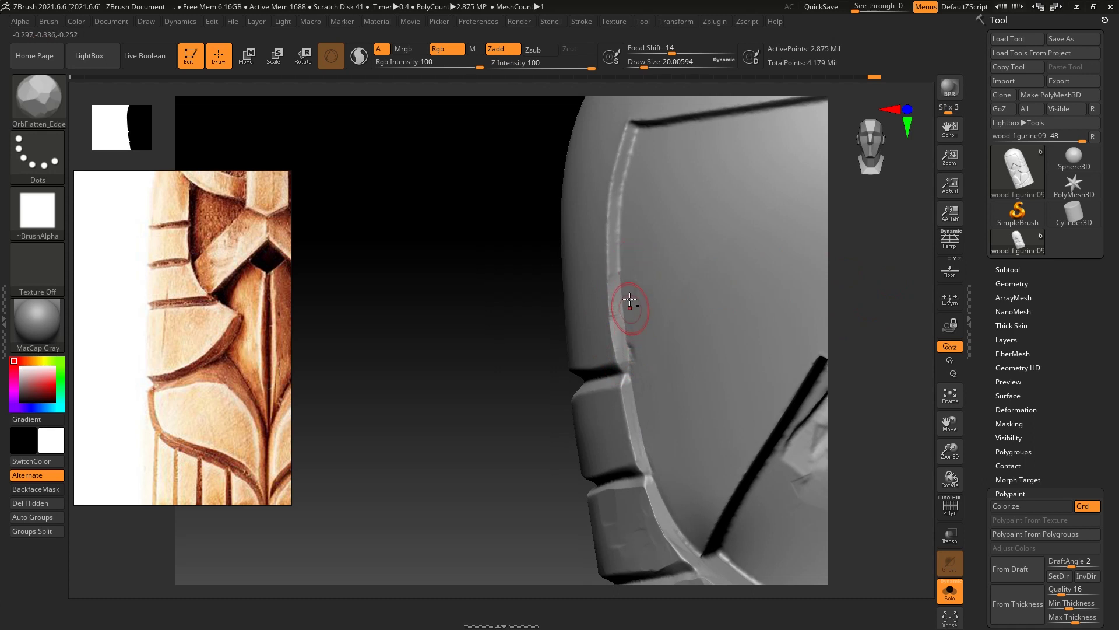
right_drag(812, 249, 611, 248)
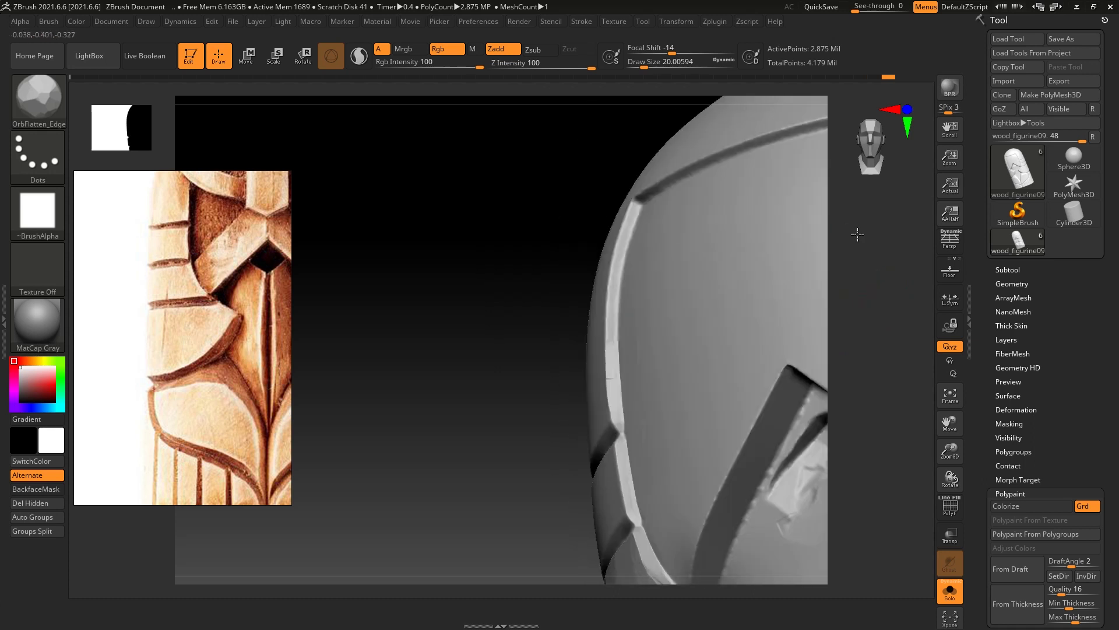
drag(625, 220, 621, 249)
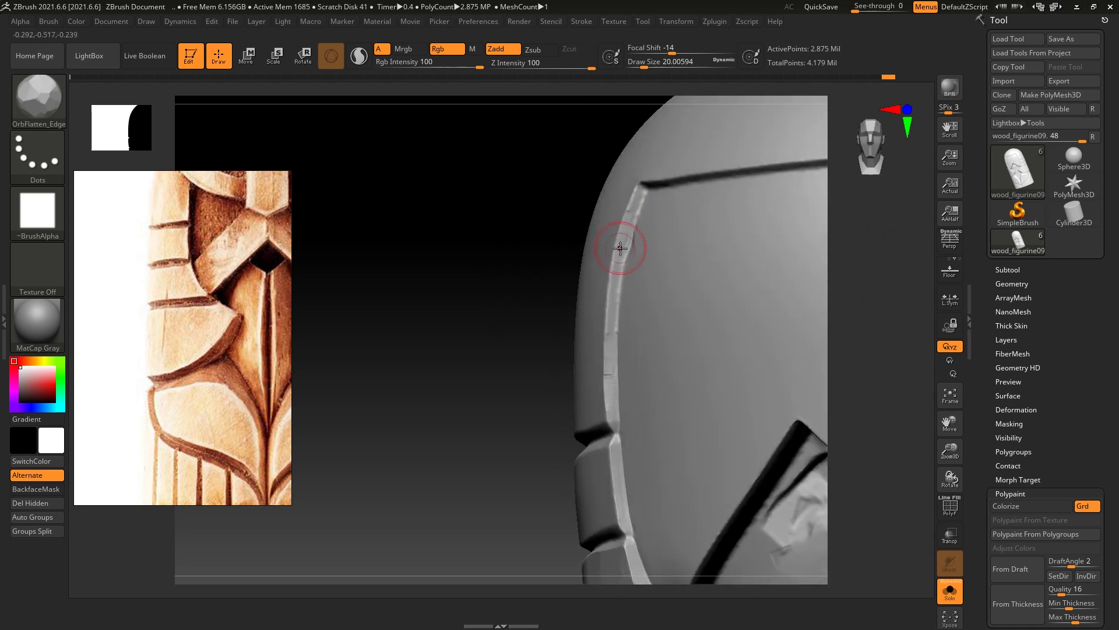
right_drag(827, 306, 655, 280)
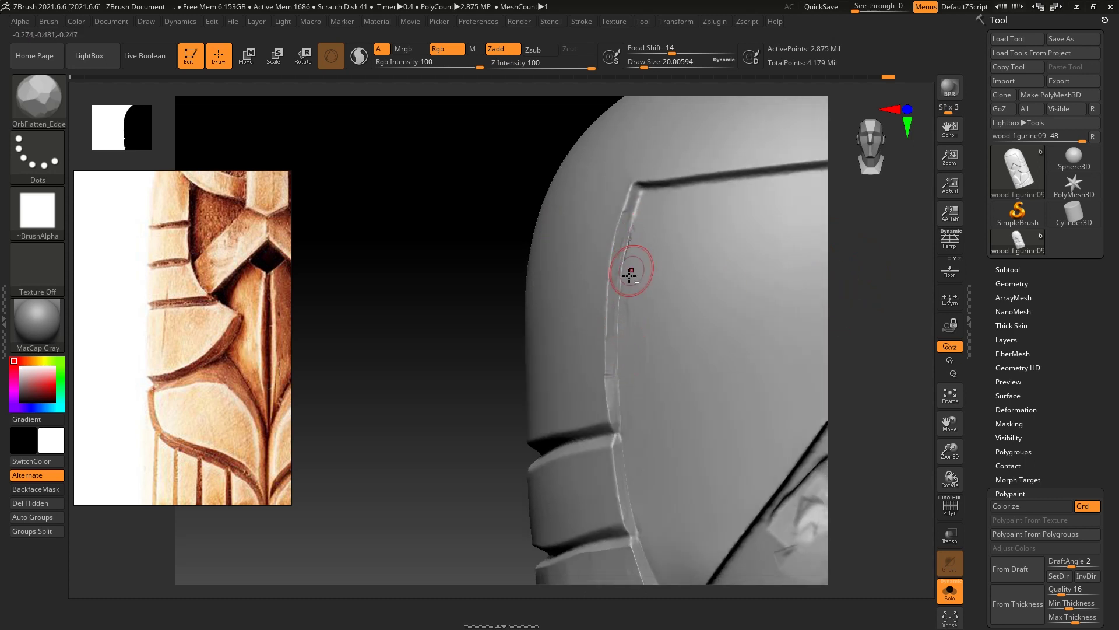
mouse_move(813, 282)
ctrl+right_down()
mouse_move(864, 252)
mouse_move(671, 295)
ctrl+right_up()
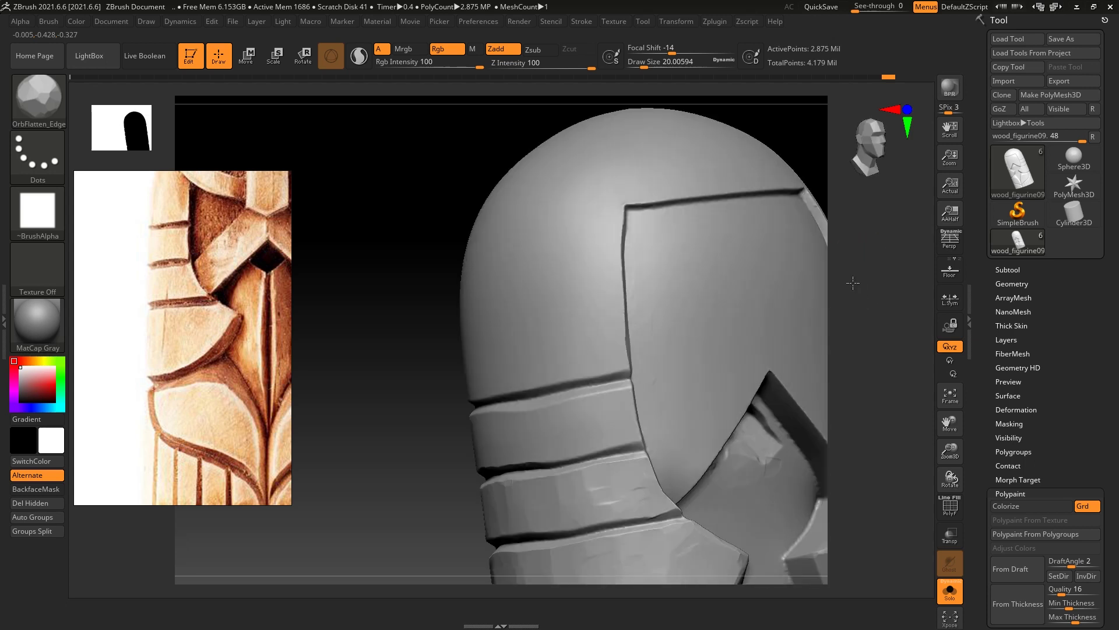
Set brush size to about 39 and carve along the upper band groove
key(s)
drag(659, 421, 654, 421)
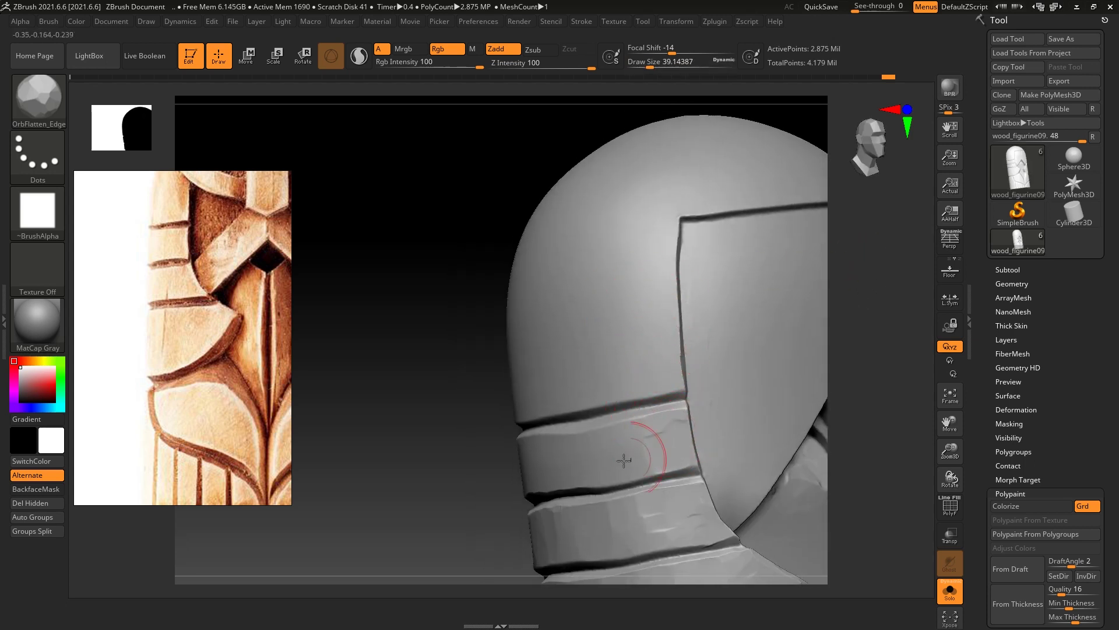
mouse_move(663, 400)
right_down()
mouse_move(868, 310)
mouse_move(621, 365)
right_up()
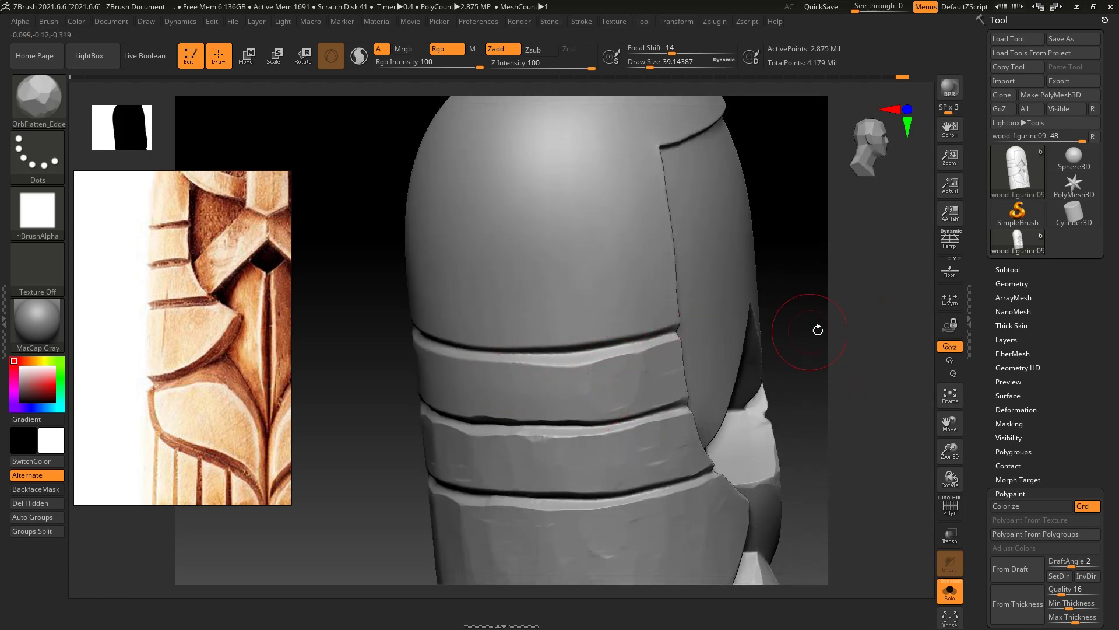
drag(818, 330, 557, 367)
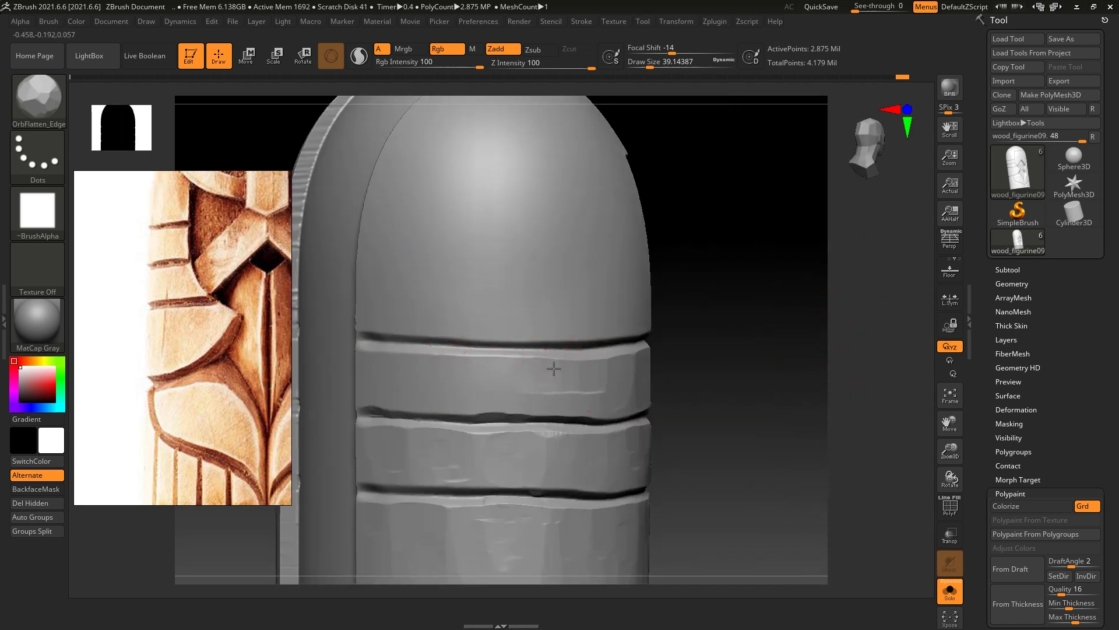
drag(816, 295, 627, 335)
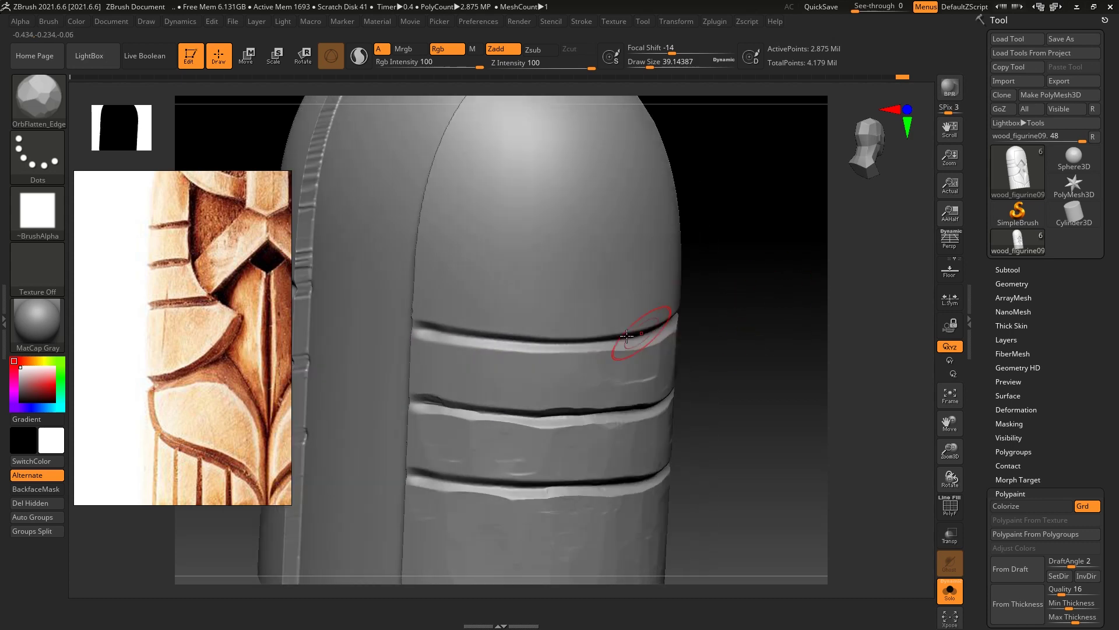
drag(572, 362, 527, 364)
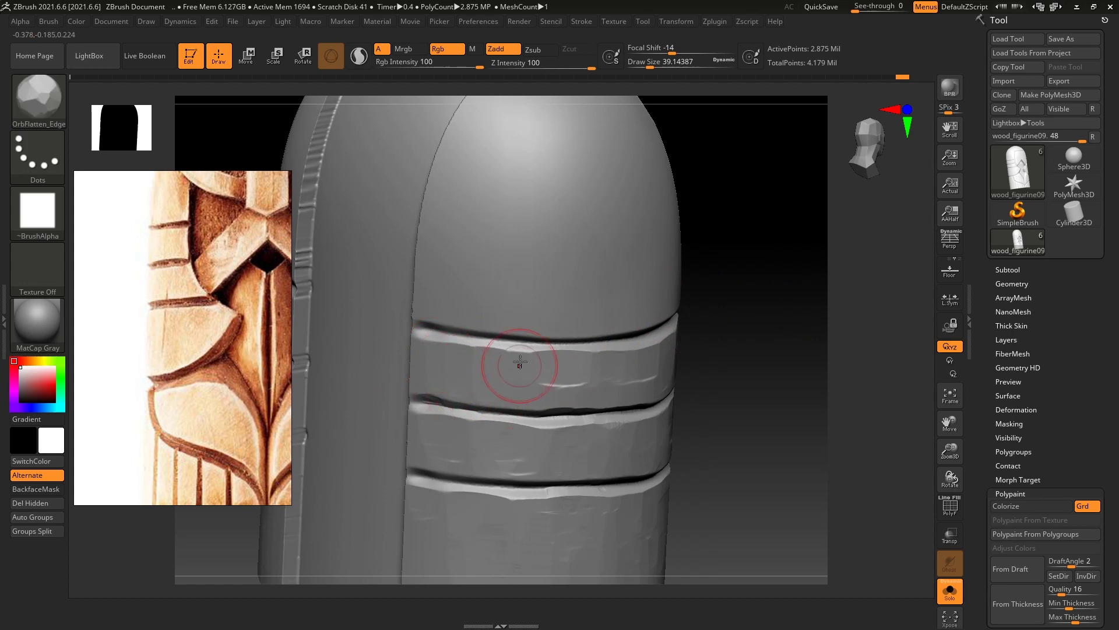
Shrink the brush to about 18 and notch the middle groove's left end with TrimSmoothBorder
mouse_move(729, 326)
mouse_down()
mouse_move(757, 282)
mouse_move(620, 295)
mouse_up()
key(bracketleft)
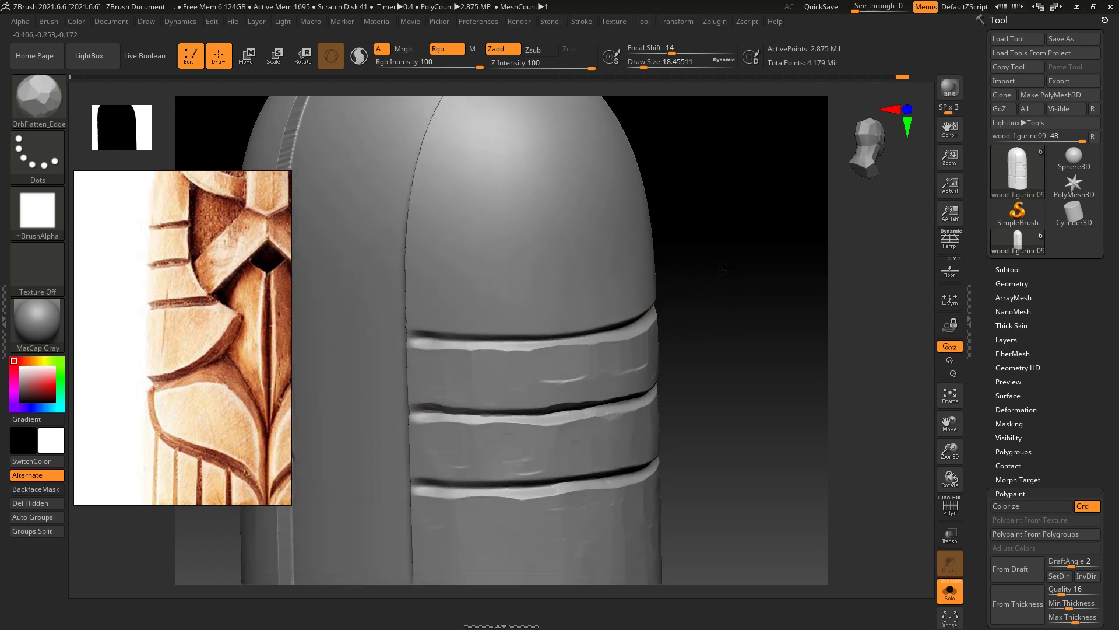
drag(722, 268, 699, 278)
key(b)
key(t)
key(s)
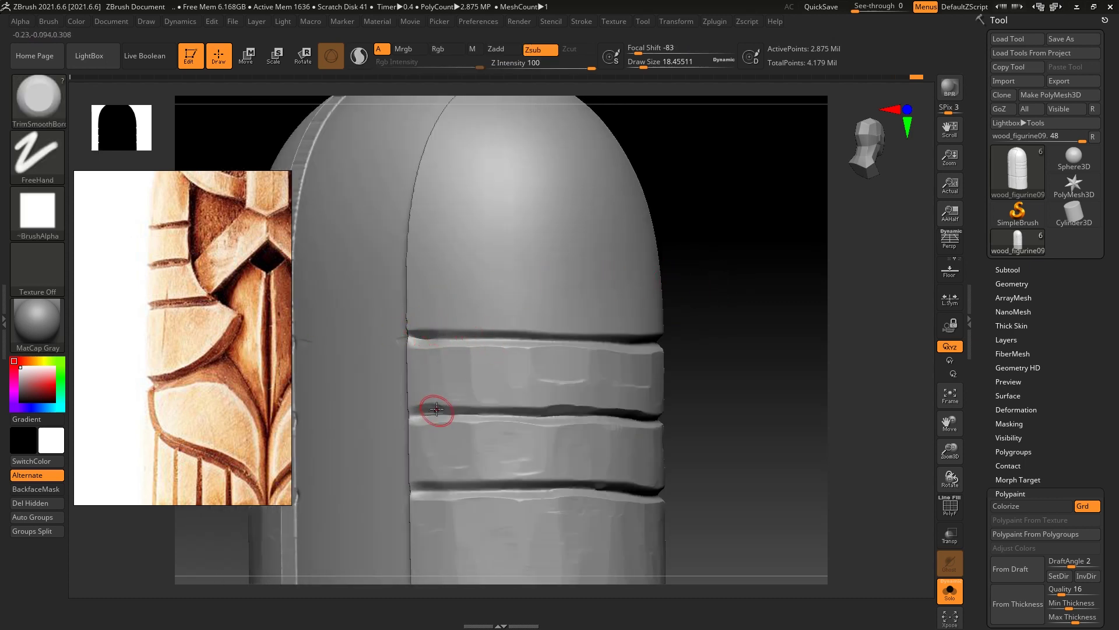
drag(423, 410, 399, 415)
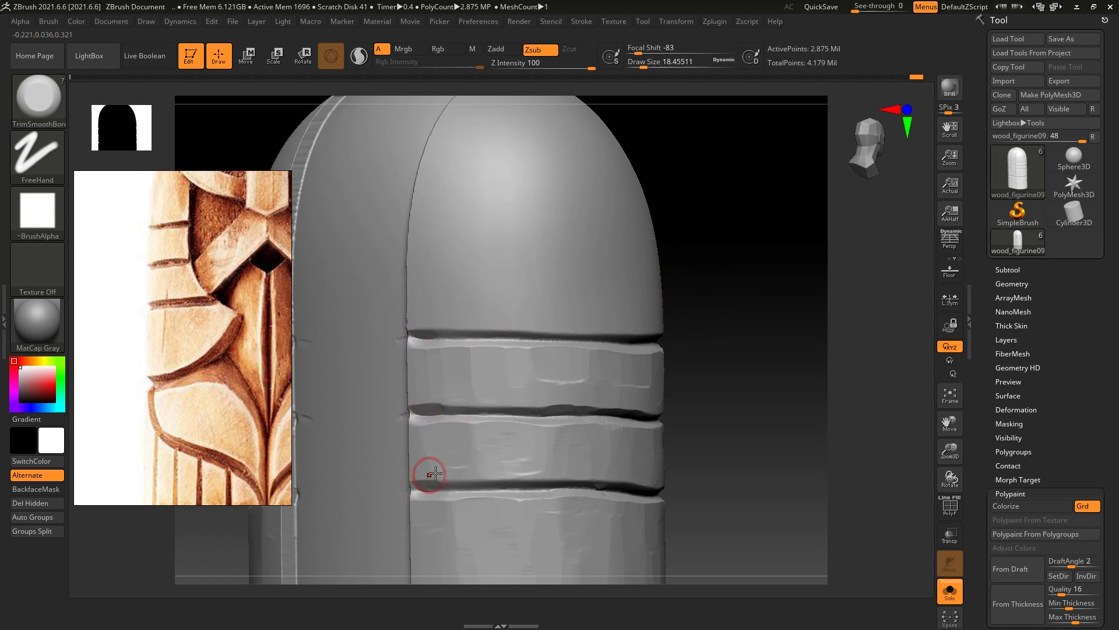
Turn the figurine and flatten small spots on the dome above the top groove
right_drag(513, 450, 553, 348)
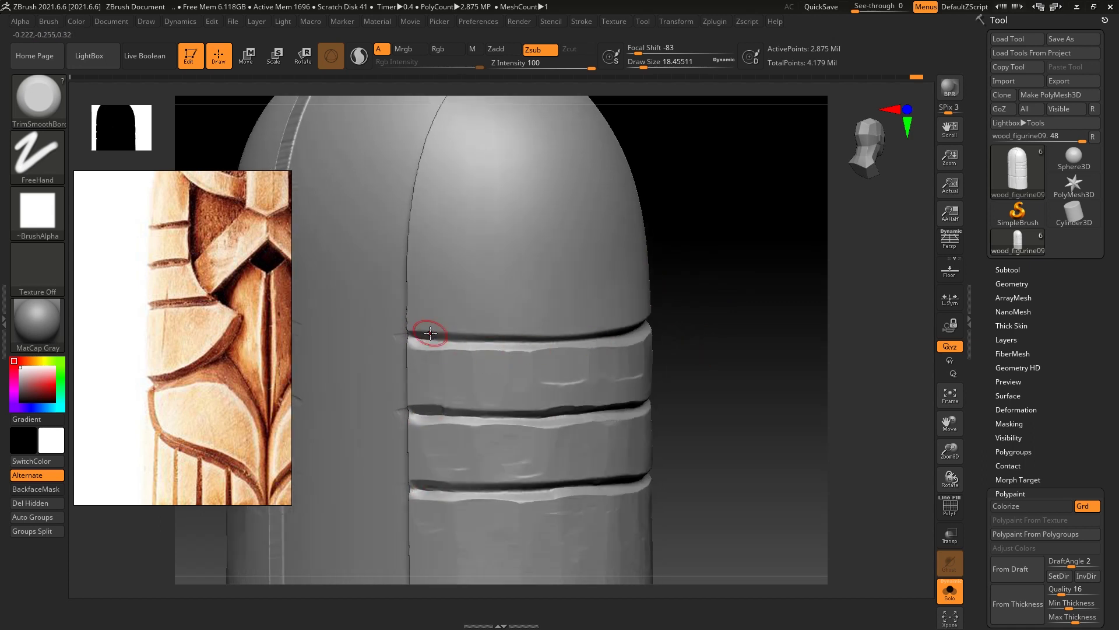
mouse_move(681, 356)
right_down()
mouse_move(404, 455)
mouse_move(649, 395)
right_up()
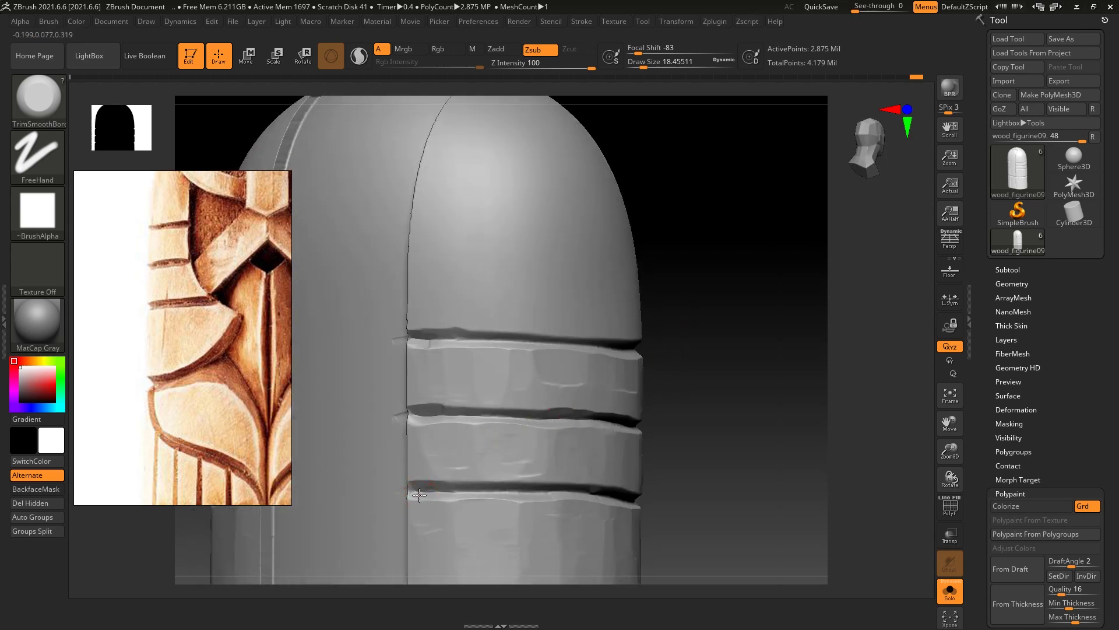
mouse_move(636, 299)
right_down()
mouse_move(707, 289)
mouse_move(445, 337)
right_up()
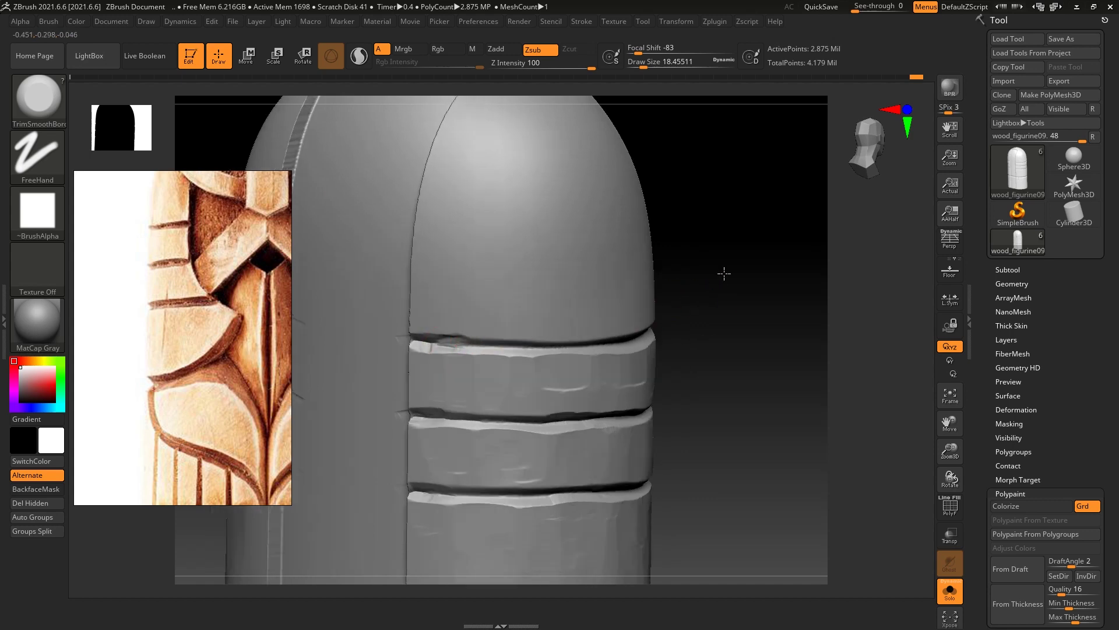
right_drag(723, 270, 498, 303)
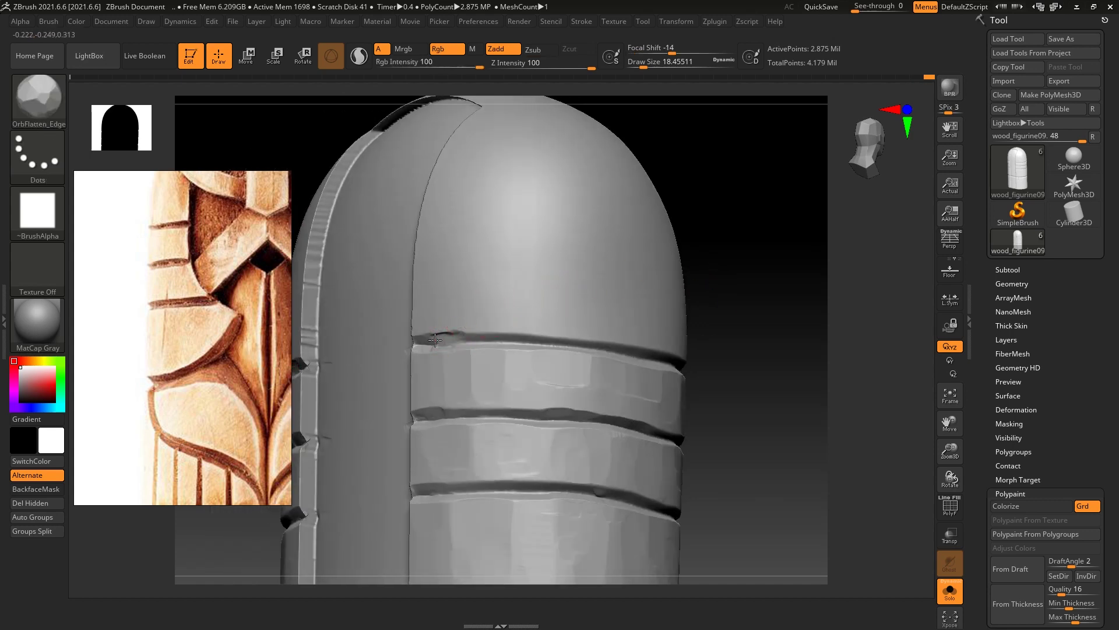
right_drag(725, 247, 736, 282)
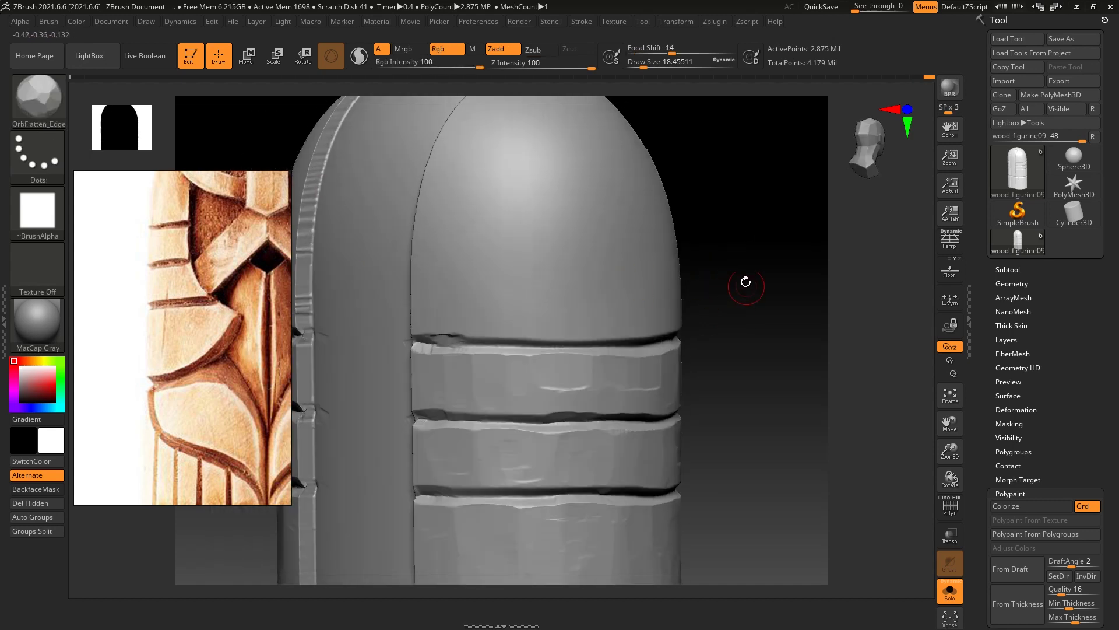
click(516, 299)
click(537, 293)
Flatten the dome above the groove, then switch to the TrimDynamic brush and view the lower band
right_drag(772, 215, 494, 362)
key(b)
key(t)
key(d)
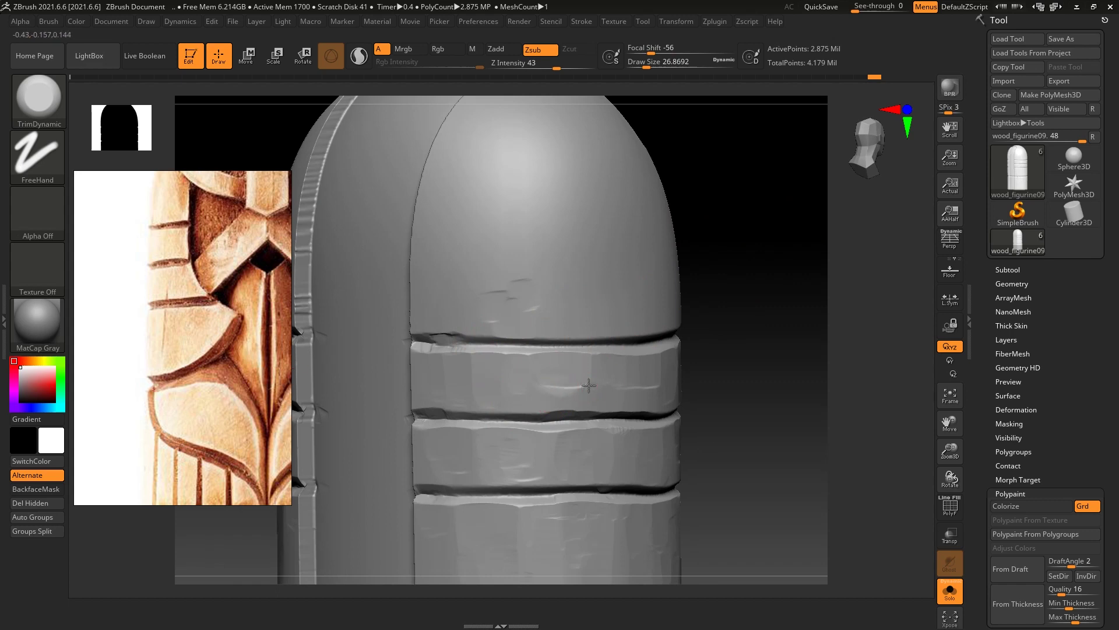
right_drag(717, 292, 465, 357)
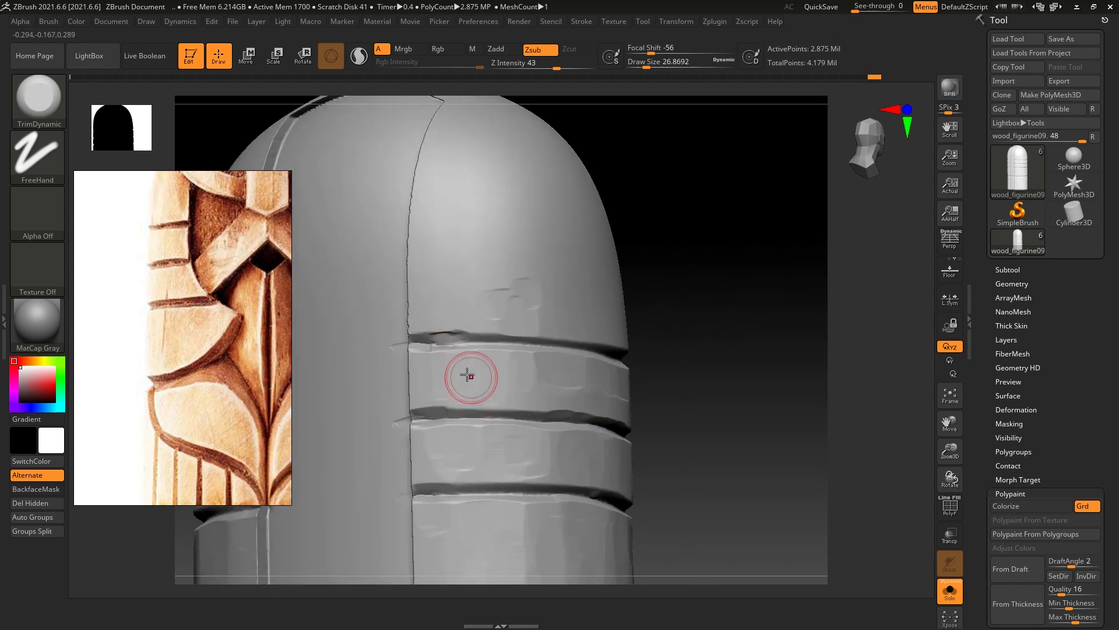
mouse_move(727, 274)
ctrl+right_down()
mouse_move(743, 245)
mouse_move(730, 293)
mouse_move(680, 350)
mouse_move(561, 388)
mouse_move(717, 292)
mouse_move(607, 375)
ctrl+right_up()
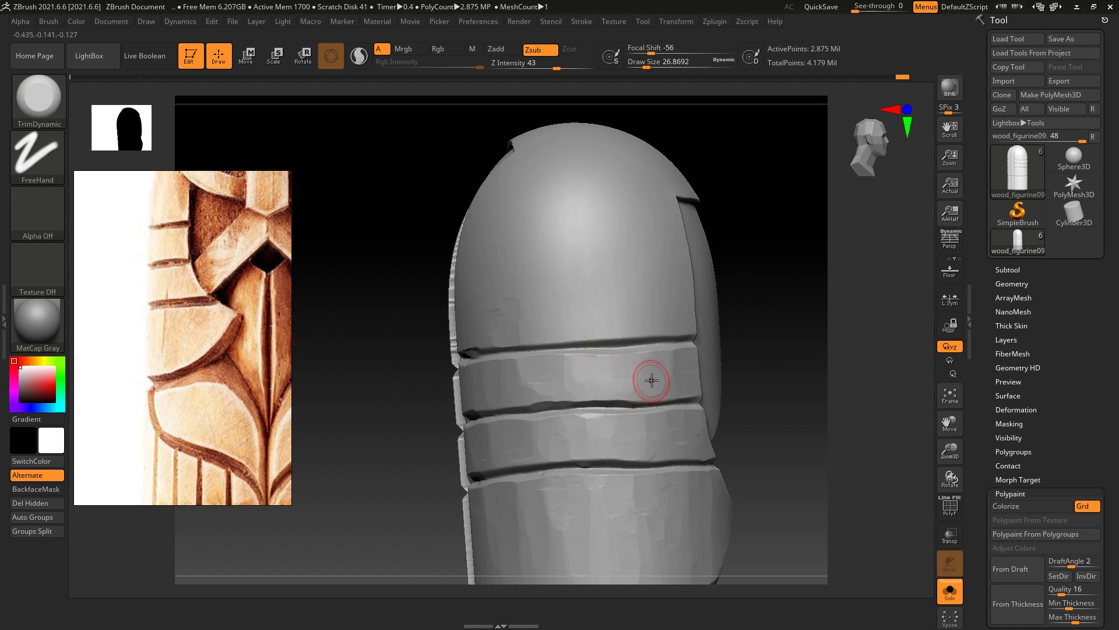
drag(765, 304, 542, 376)
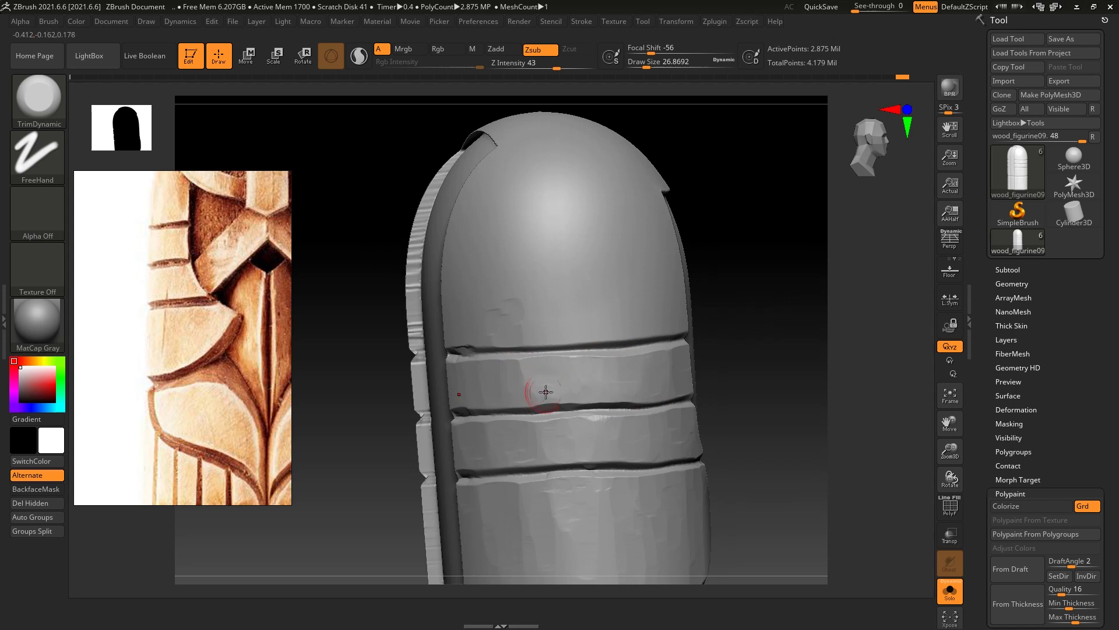
Enlarge the brush and trim the lower band faces beside the panel tip into flat facets
scroll(737, 245, down, 5)
mouse_move(737, 245)
mouse_down()
mouse_move(771, 285)
mouse_move(732, 283)
mouse_move(740, 296)
mouse_up()
scroll(770, 268, down, 4)
scroll(741, 297, up, 5)
mouse_move(864, 370)
mouse_down()
mouse_move(873, 392)
mouse_move(611, 421)
mouse_up()
scroll(873, 392, up, 2)
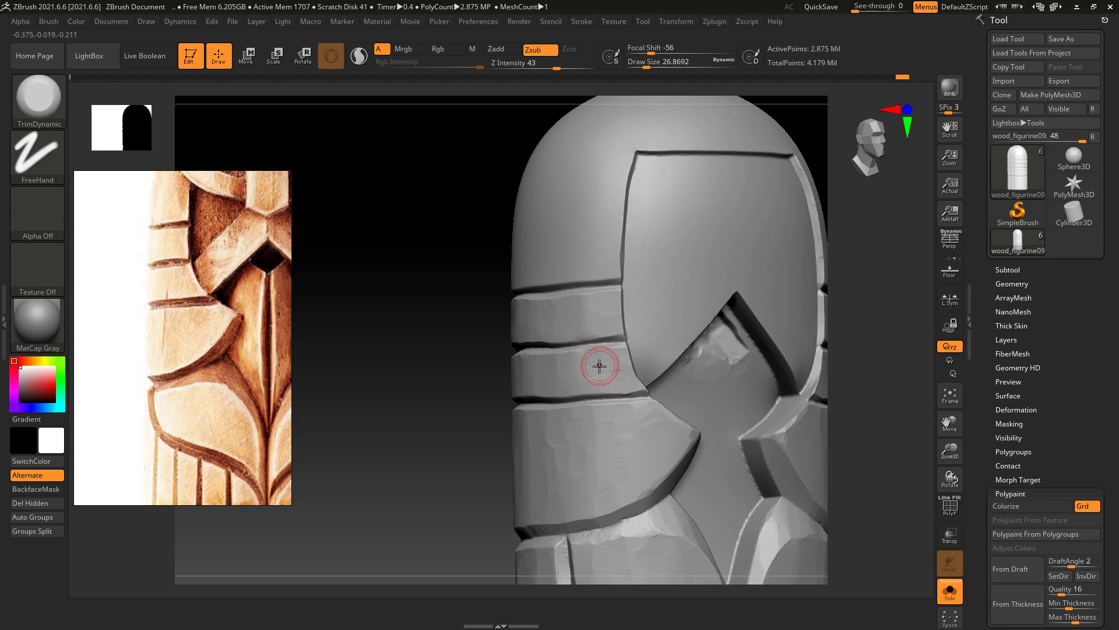
right_drag(566, 432, 544, 458)
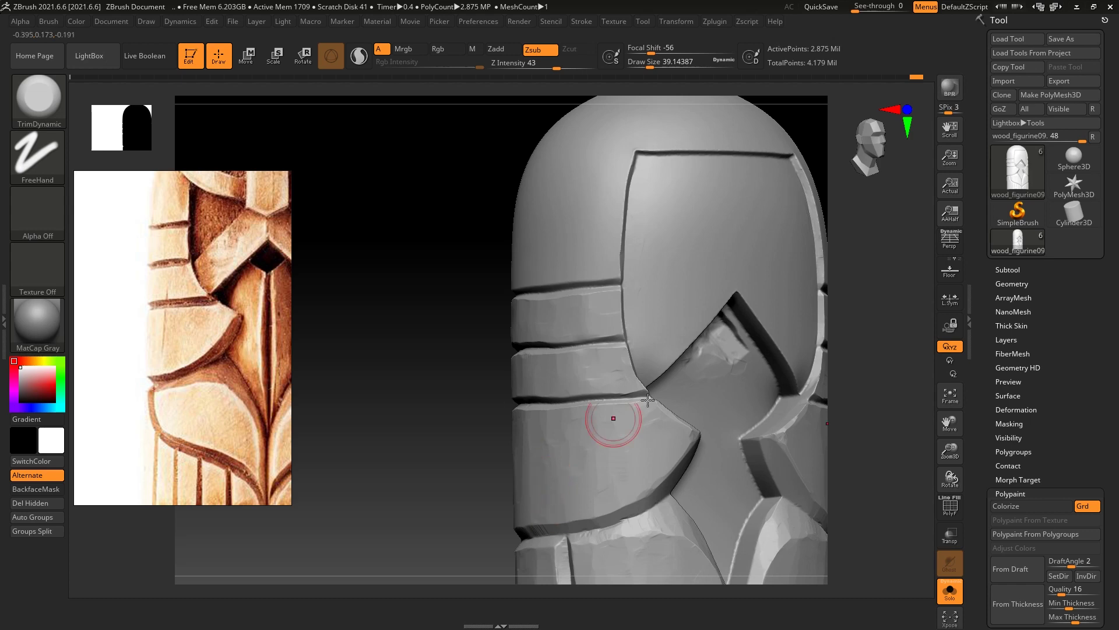
shift+drag(840, 326, 816, 303)
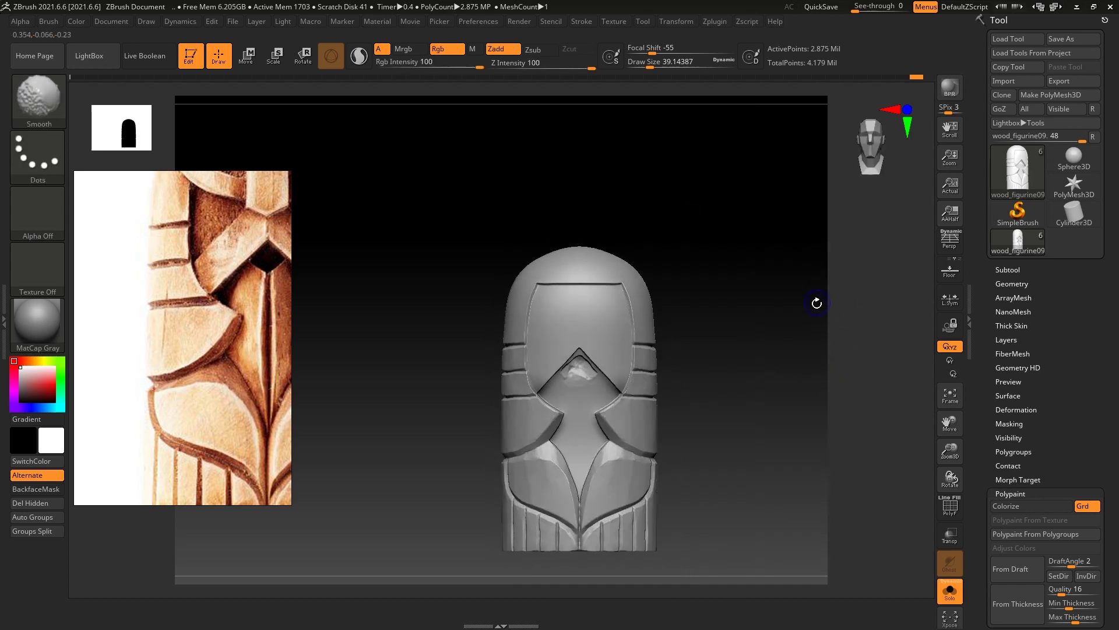
mouse_move(799, 317)
alt+mouse_down()
mouse_move(814, 307)
mouse_move(807, 320)
alt+mouse_up()
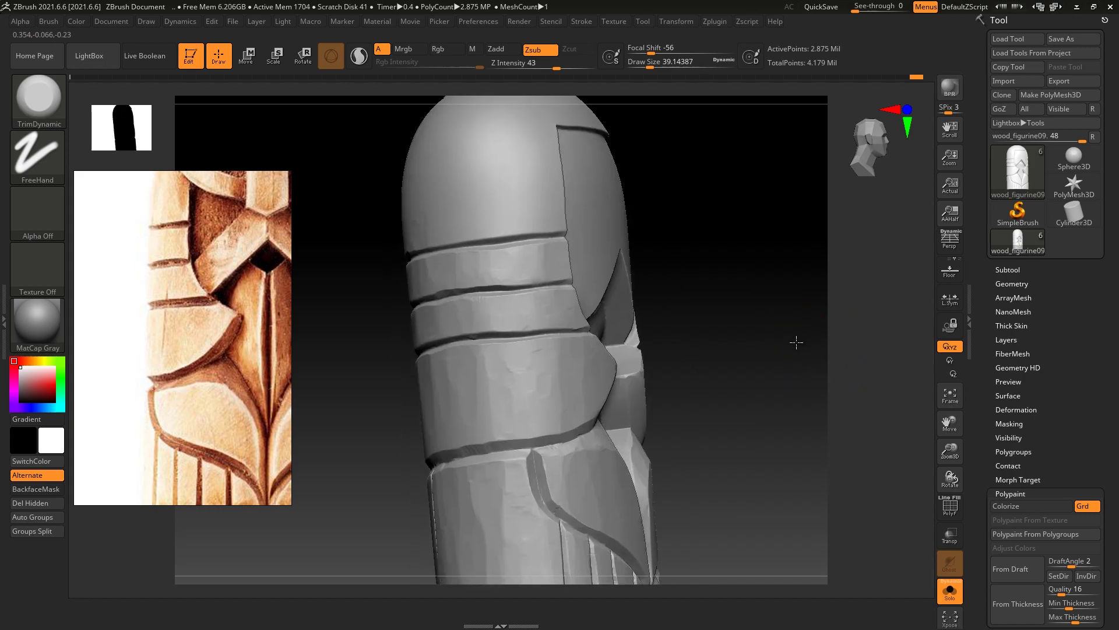